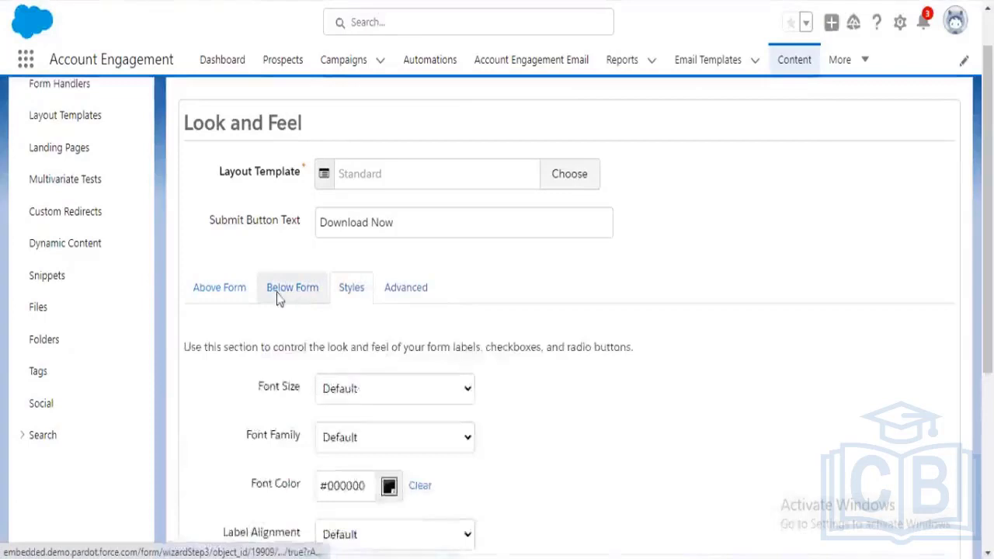
Step: Examine the form's above-form text in the Look and Feel settings and compare it with the rendered form
{"action": "left_click", "coordinate": [278, 295]}
{"action": "left_click", "coordinate": [219, 293]}
{"action": "scroll", "coordinate": [748, 320], "scroll_direction": "down", "scroll_amount": 3}
{"action": "scroll", "coordinate": [748, 320], "scroll_direction": "up", "scroll_amount": 3}
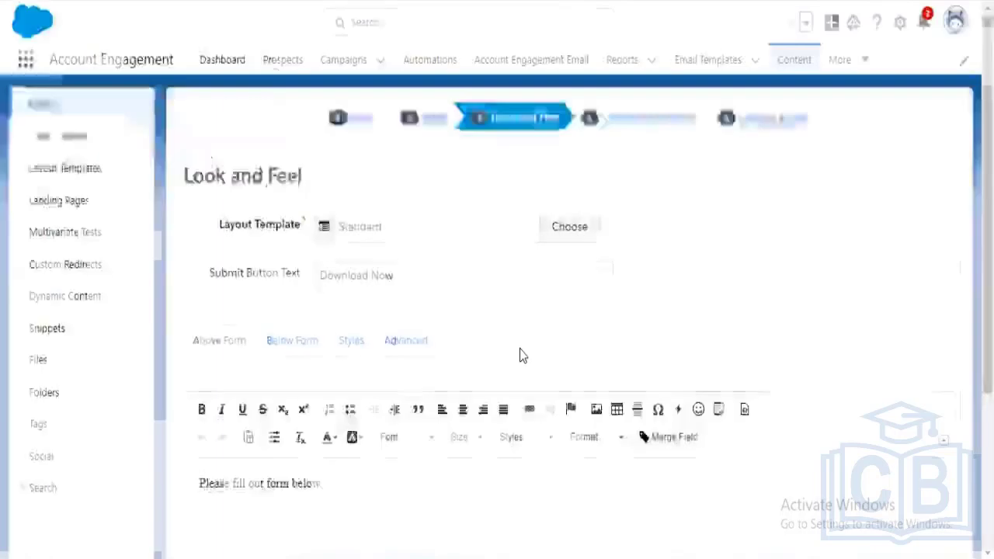
{"action": "scroll", "coordinate": [521, 352], "scroll_direction": "down", "scroll_amount": 3}
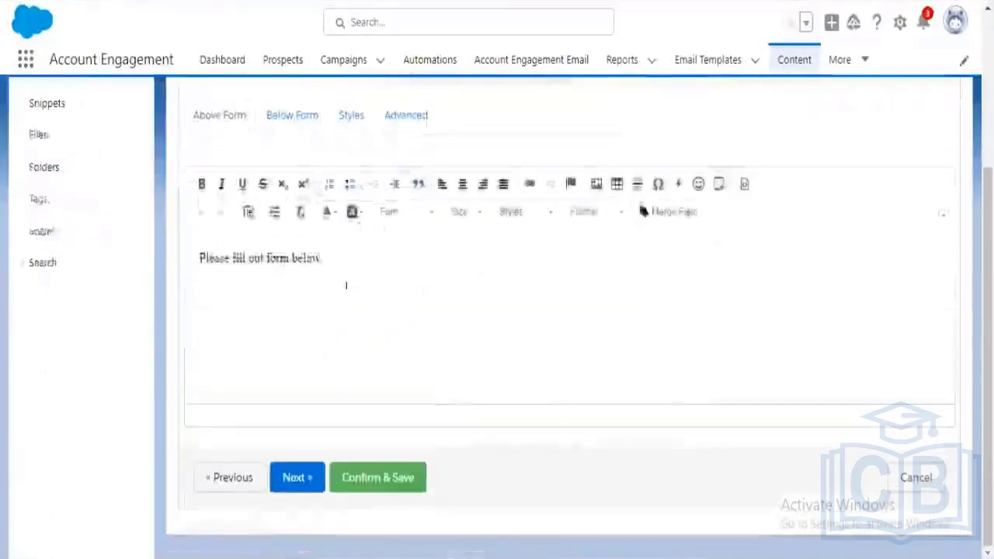
{"action": "left_click_drag", "start_coordinate": [324, 259], "coordinate": [197, 258]}
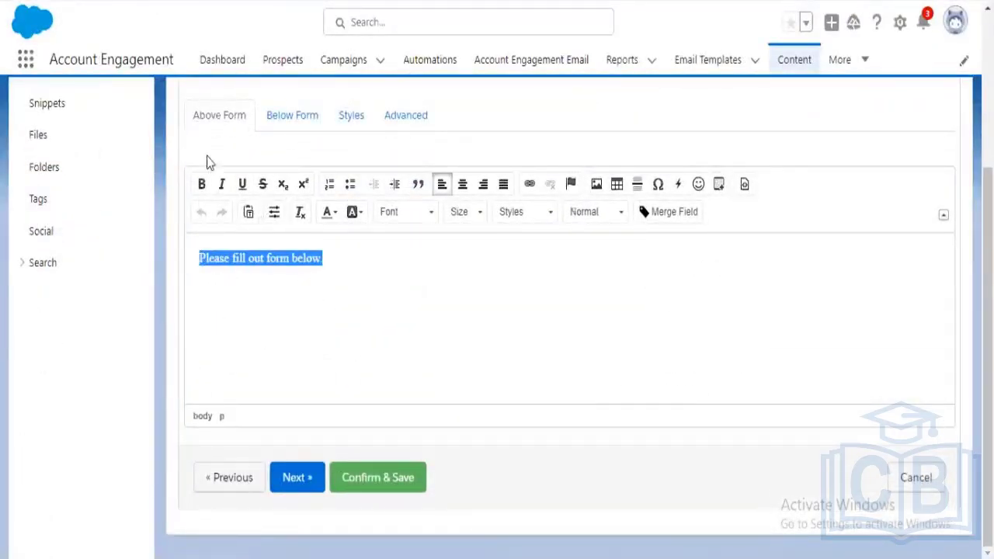
{"action": "scroll", "coordinate": [399, 98], "scroll_direction": "up", "scroll_amount": 5}
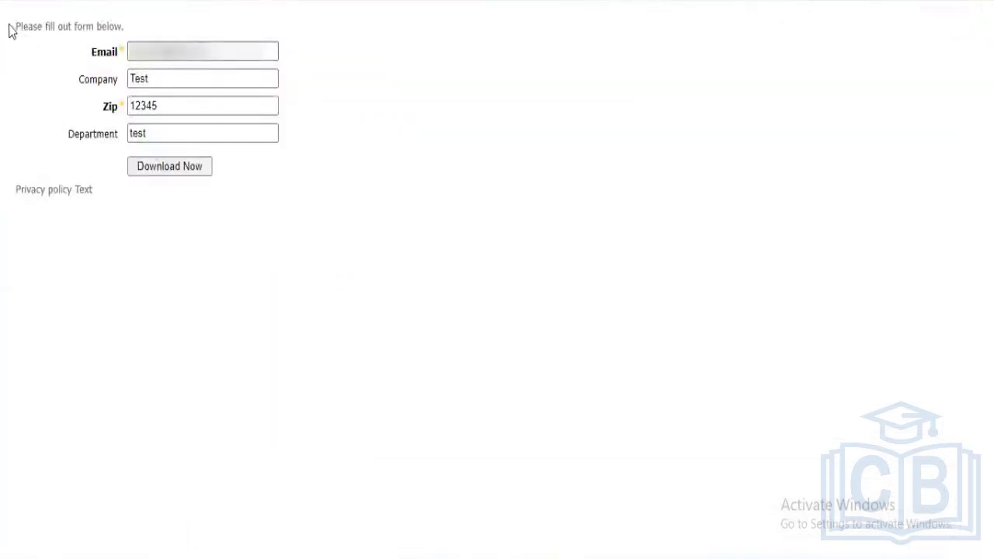
{"action": "left_click_drag", "start_coordinate": [12, 27], "coordinate": [135, 30]}
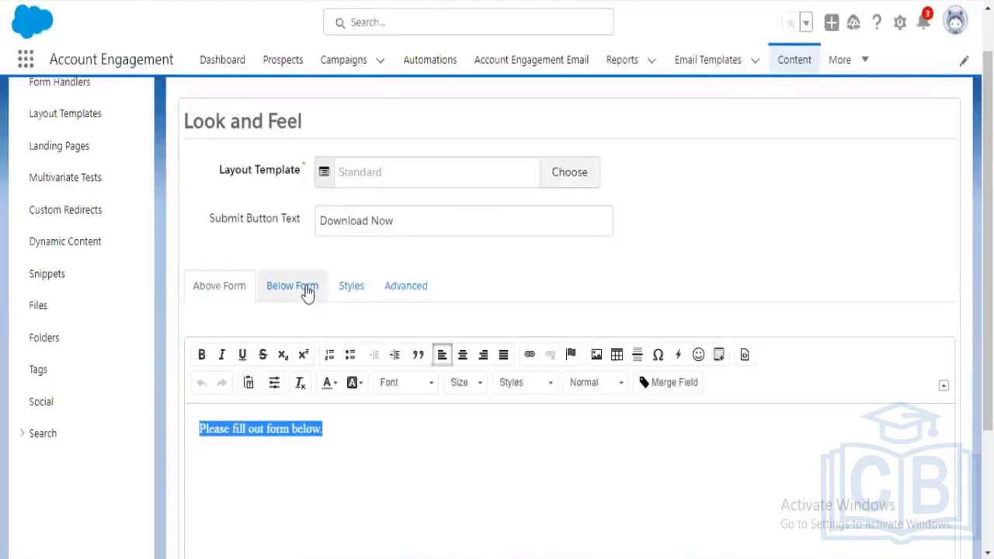
Step: Examine the form's below-form text, its styles and its advanced options
{"action": "left_click", "coordinate": [302, 287]}
{"action": "scroll", "coordinate": [344, 340], "scroll_direction": "down", "scroll_amount": 3}
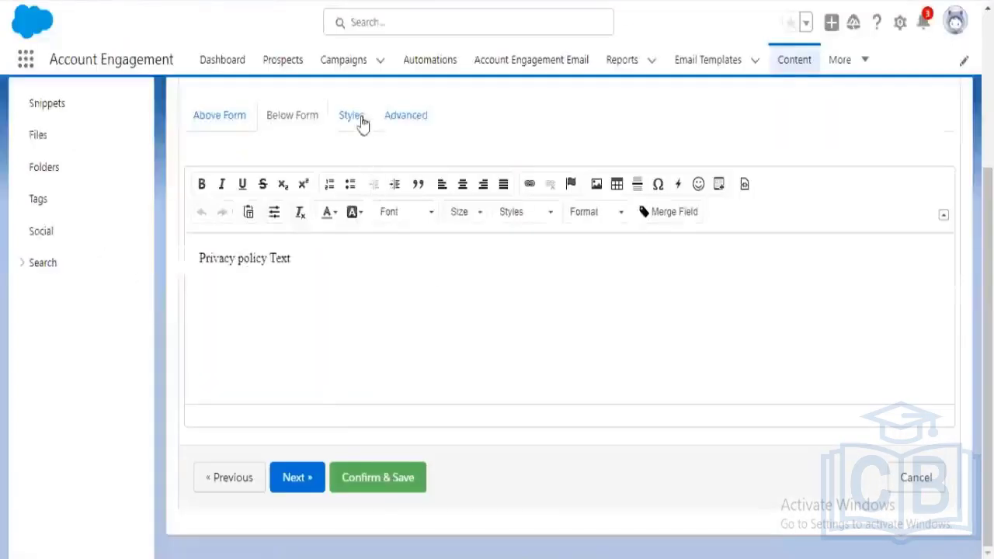
{"action": "left_click", "coordinate": [357, 118]}
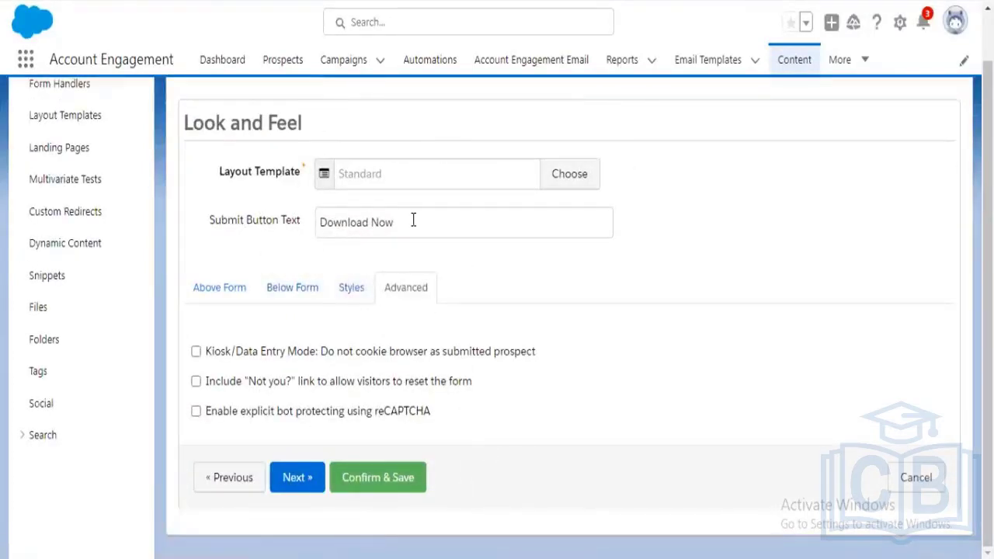
Step: Set the form's submit button text to "Submit" and proceed to the Completion Actions stage
{"action": "left_click", "coordinate": [277, 226]}
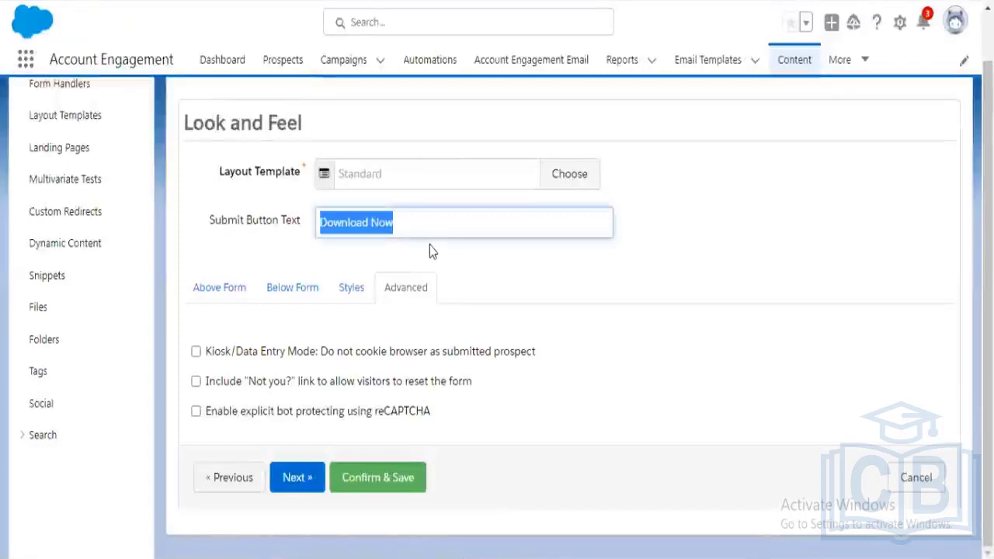
{"action": "type", "text": "Submit"}
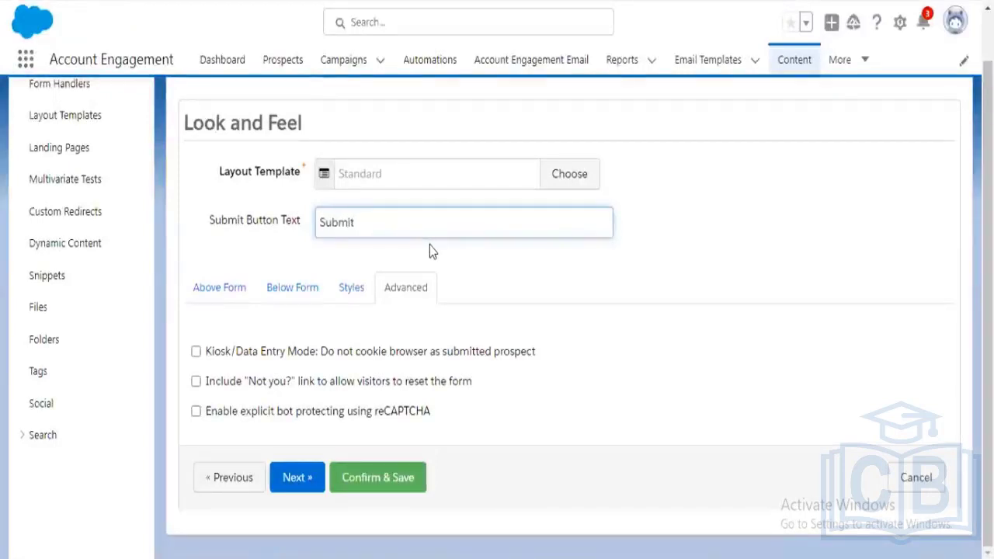
{"action": "left_click", "coordinate": [754, 275]}
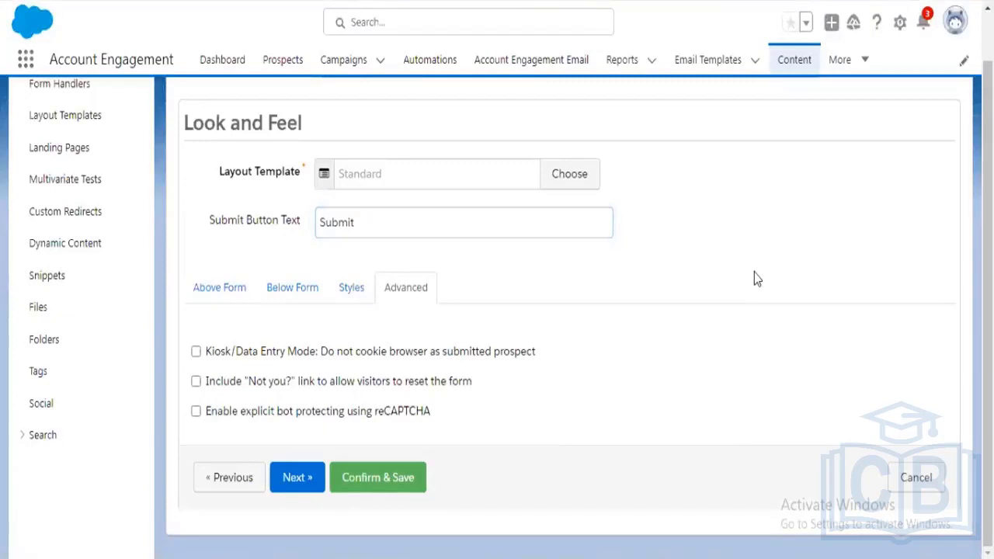
{"action": "scroll", "coordinate": [631, 308], "scroll_direction": "up", "scroll_amount": 1}
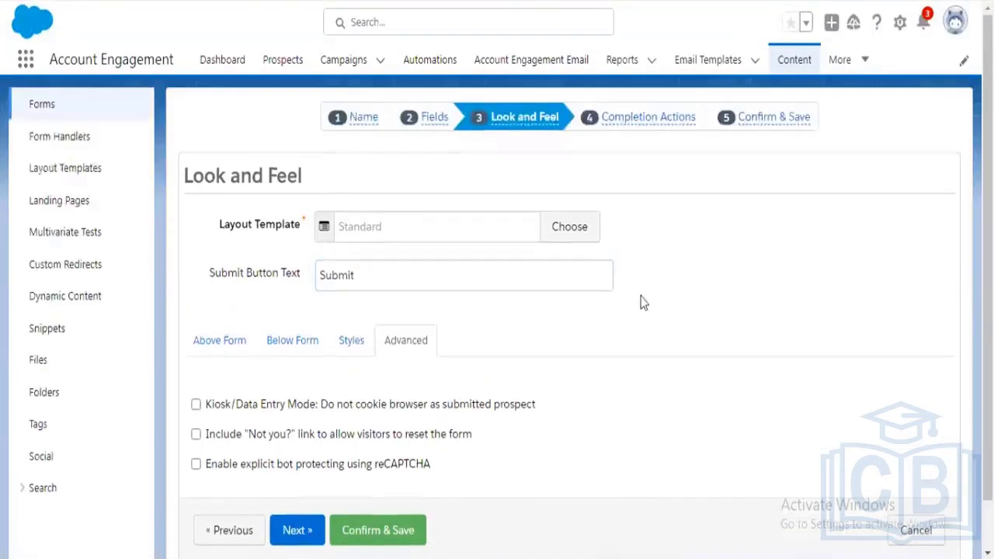
{"action": "scroll", "coordinate": [753, 336], "scroll_direction": "down", "scroll_amount": 1}
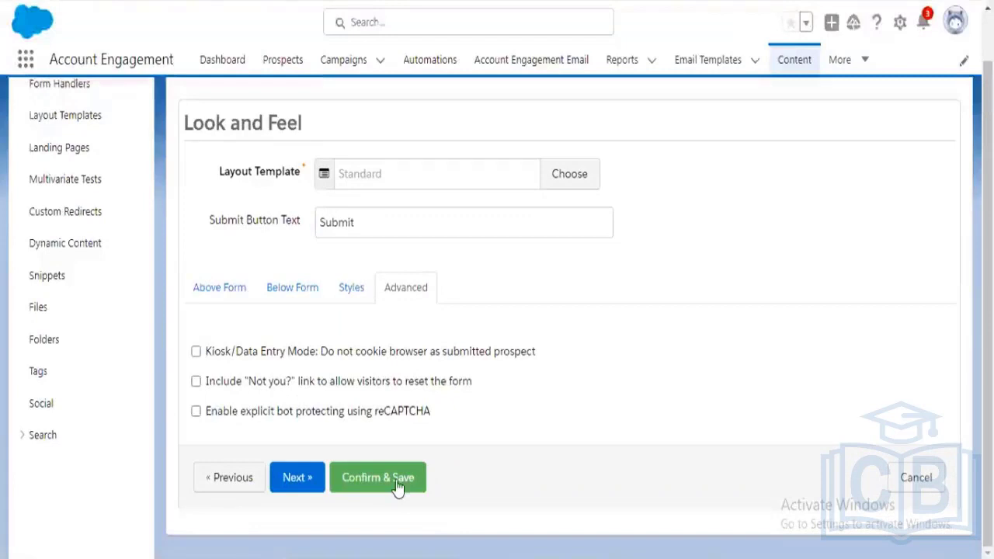
{"action": "scroll", "coordinate": [704, 335], "scroll_direction": "up", "scroll_amount": 1}
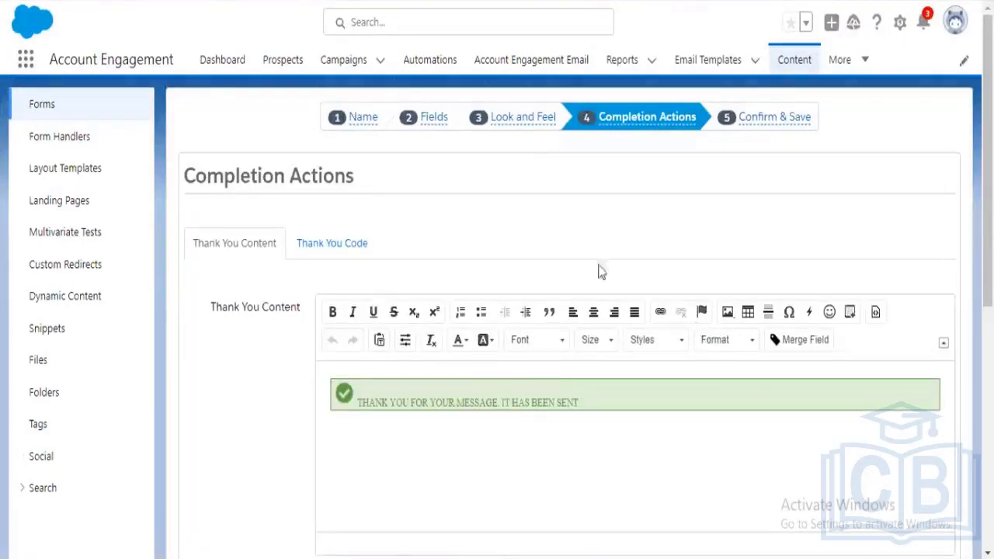
Step: Review the completion action settings and examine the Thank You Content message in both formatted and HTML source views
{"action": "scroll", "coordinate": [500, 285], "scroll_direction": "down", "scroll_amount": 3}
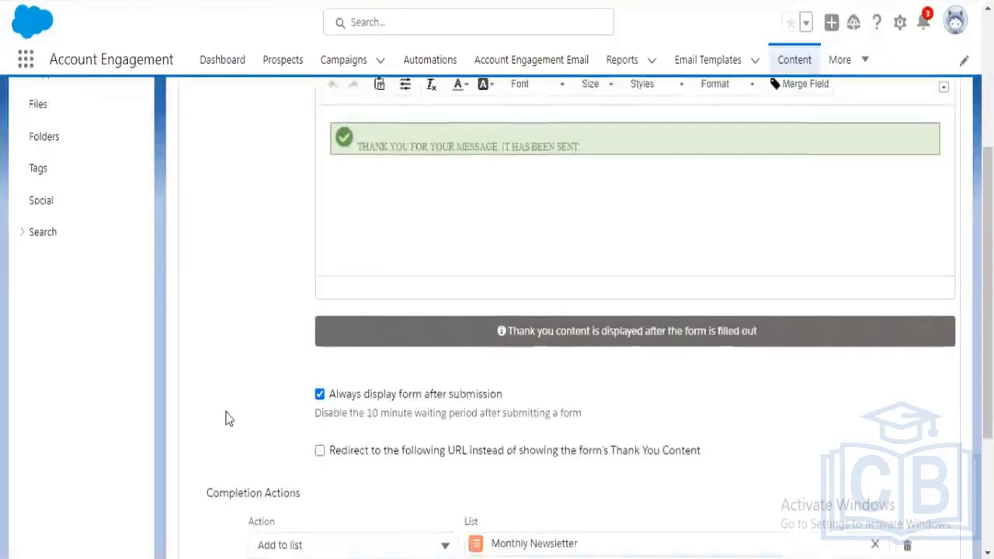
{"action": "scroll", "coordinate": [227, 417], "scroll_direction": "up", "scroll_amount": 3}
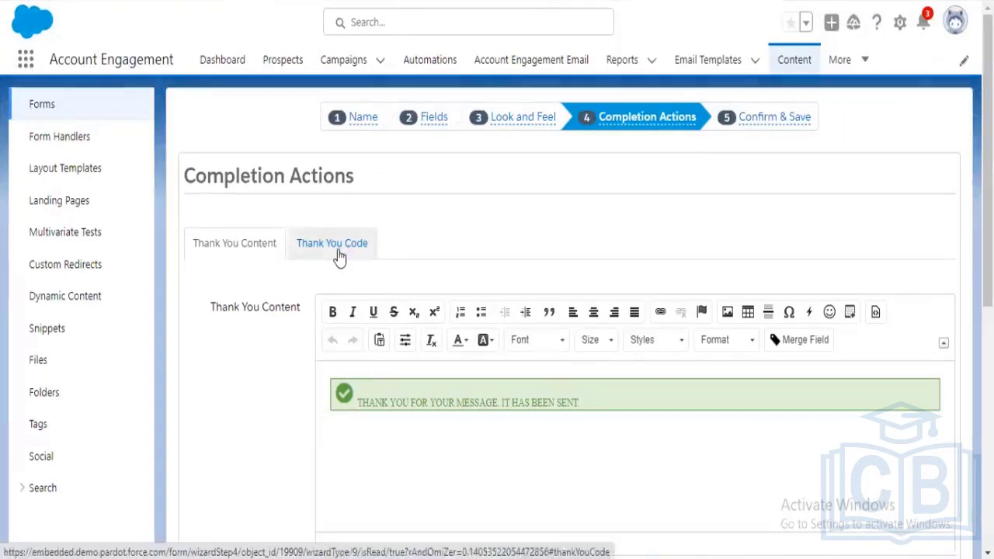
{"action": "scroll", "coordinate": [489, 290], "scroll_direction": "down", "scroll_amount": 2}
{"action": "left_click", "coordinate": [481, 298]}
{"action": "scroll", "coordinate": [481, 298], "scroll_direction": "up", "scroll_amount": 1}
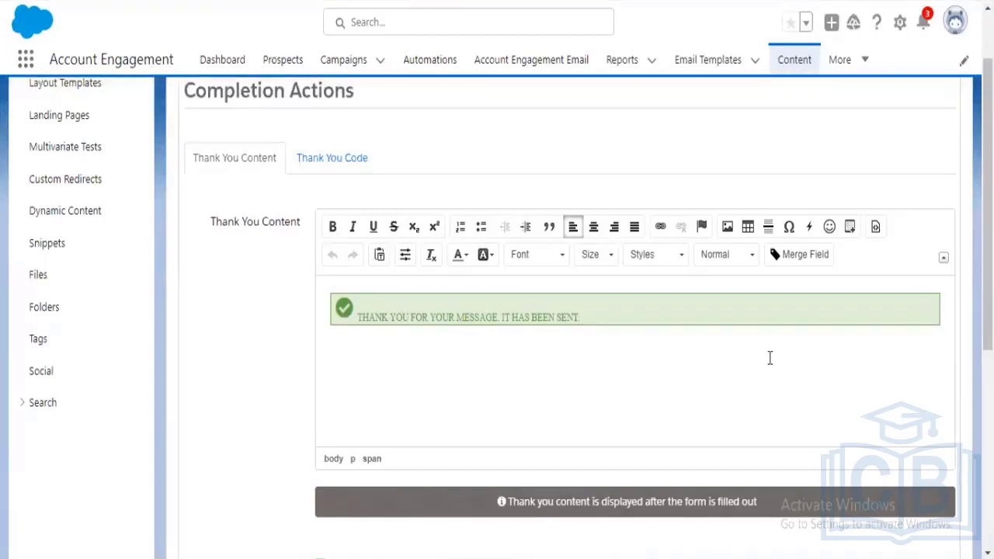
{"action": "left_click", "coordinate": [876, 226]}
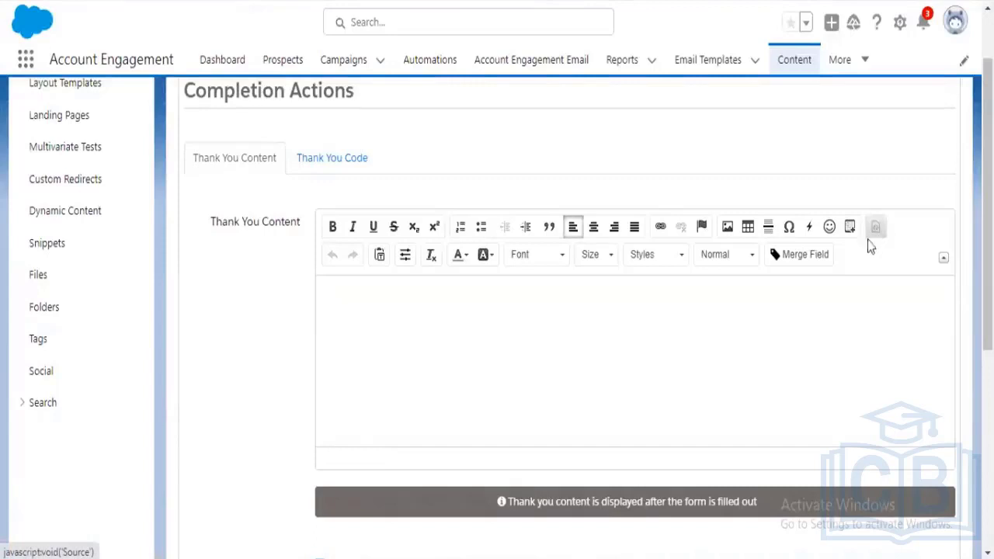
{"action": "left_click", "coordinate": [874, 232]}
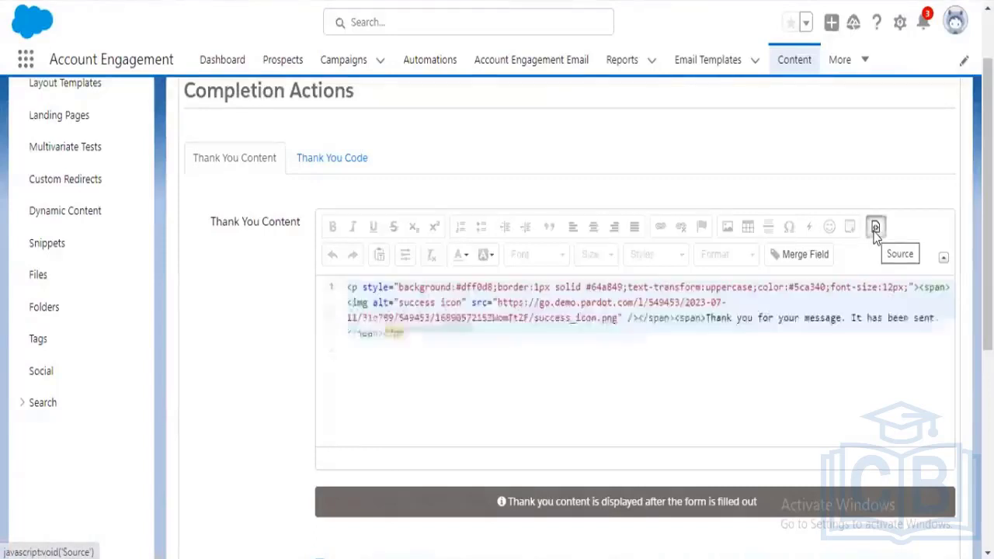
{"action": "left_click_drag", "start_coordinate": [437, 348], "coordinate": [347, 287]}
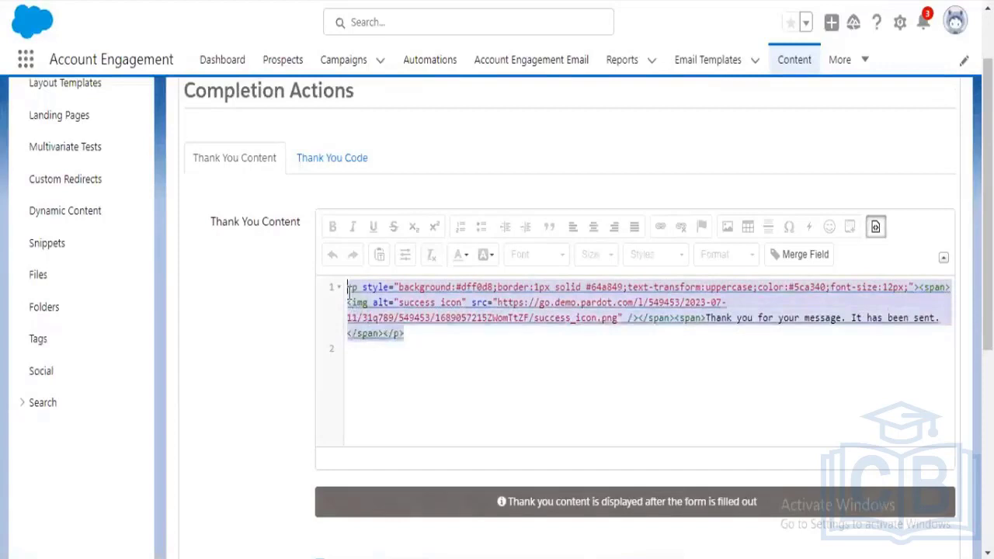
{"action": "left_click", "coordinate": [875, 226]}
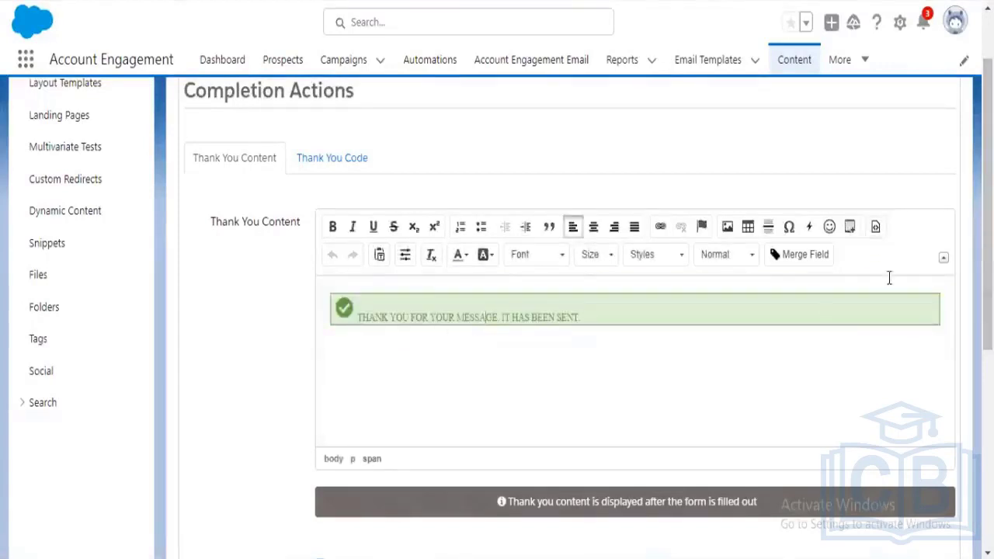
Step: Remove all HTML from the Thank You Content source, paste the clipboard text into the Notepad notes, and return to the form
{"action": "left_click", "coordinate": [875, 226]}
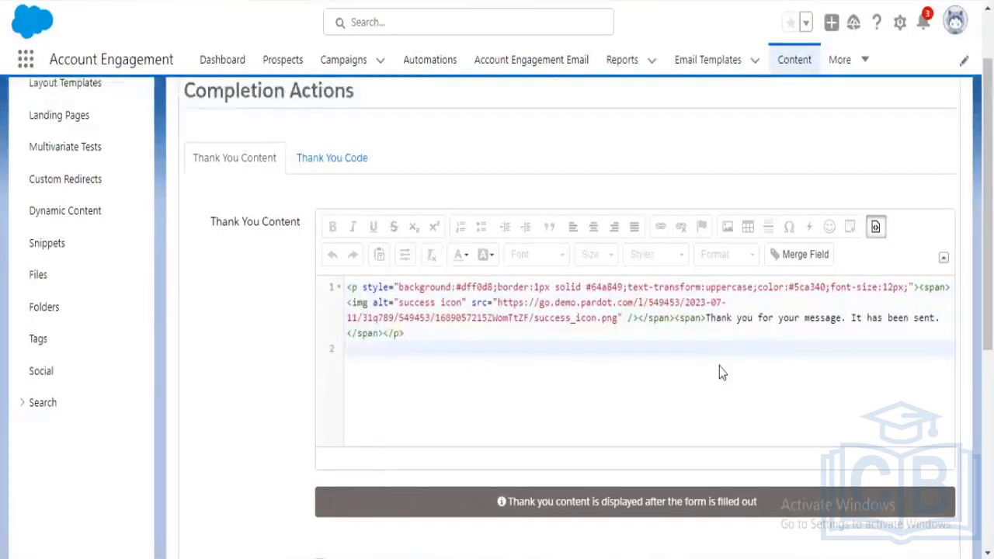
{"action": "key", "text": "ctrl+a"}
{"action": "key", "text": "Delete"}
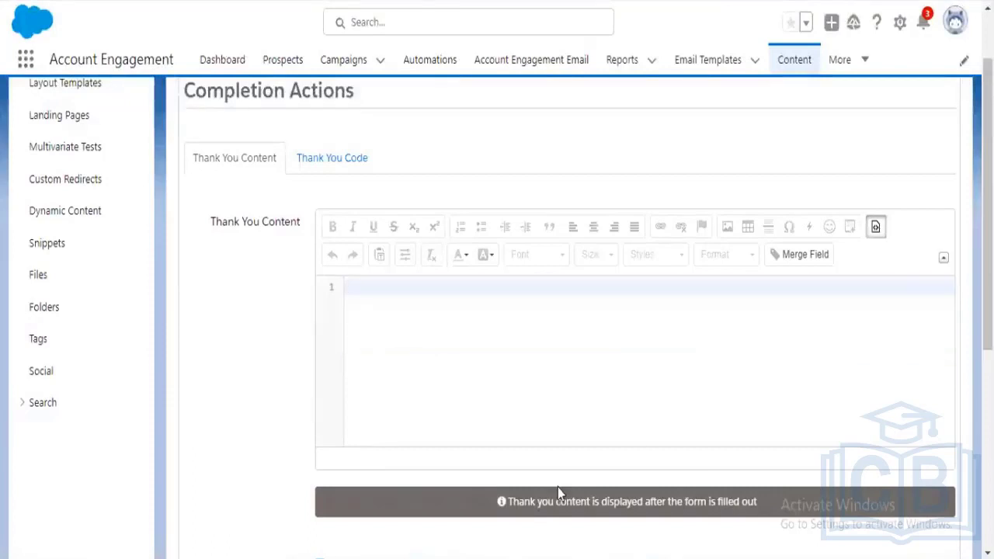
{"action": "key", "text": "alt+Tab"}
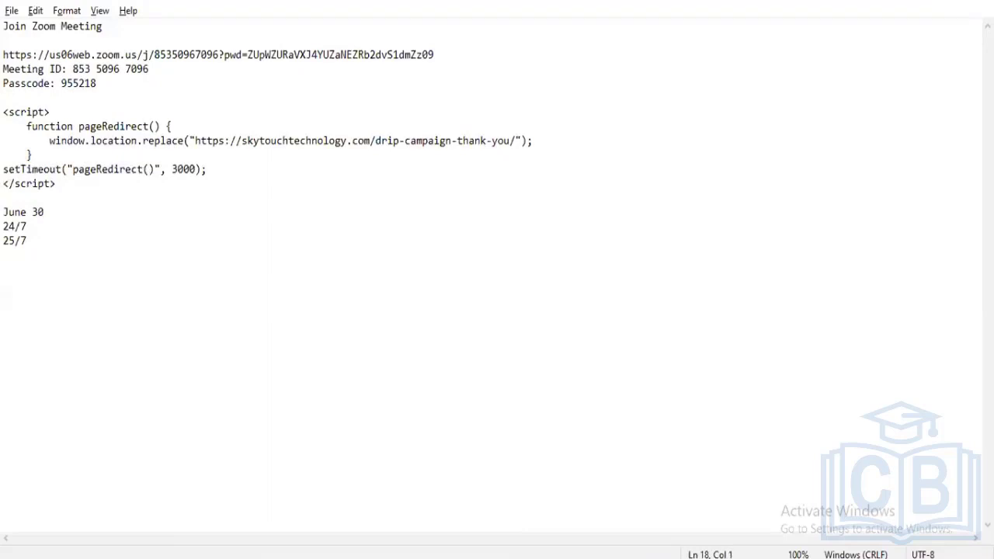
{"action": "key", "text": "ctrl+v"}
{"action": "key", "text": "alt+Tab"}
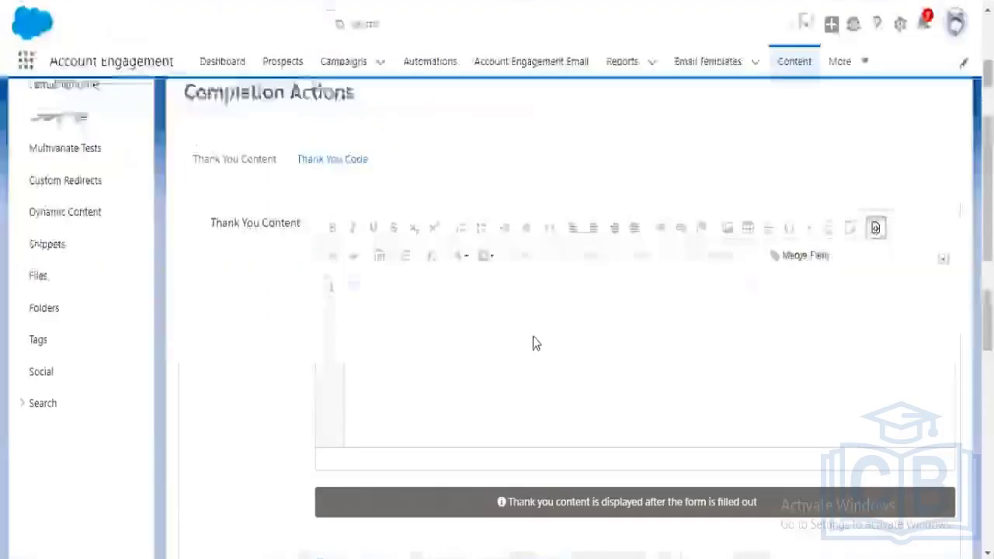
Step: Write "Thank you for contact Us." as the formatted Thank You Content and make the whole sentence bold
{"action": "left_click", "coordinate": [875, 229]}
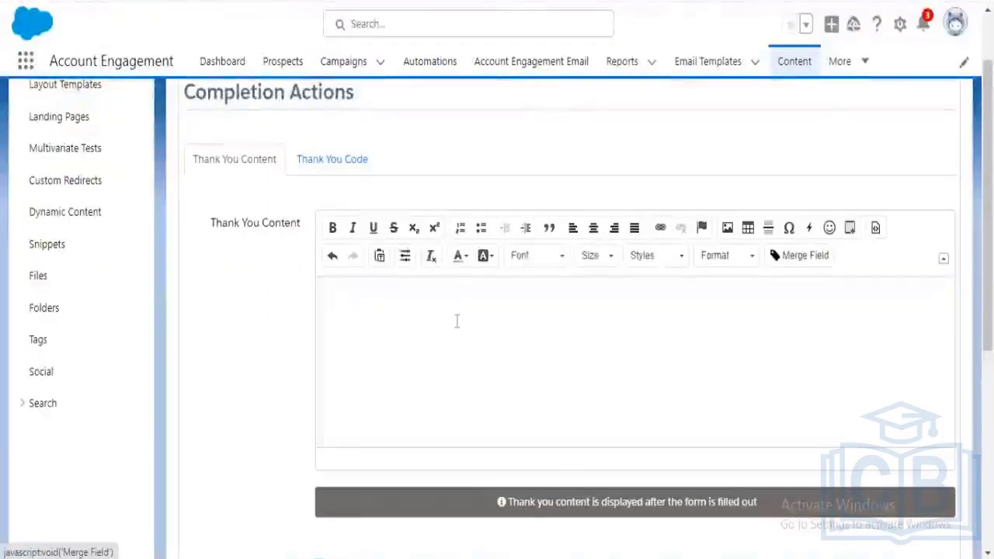
{"action": "type", "text": "Th"}
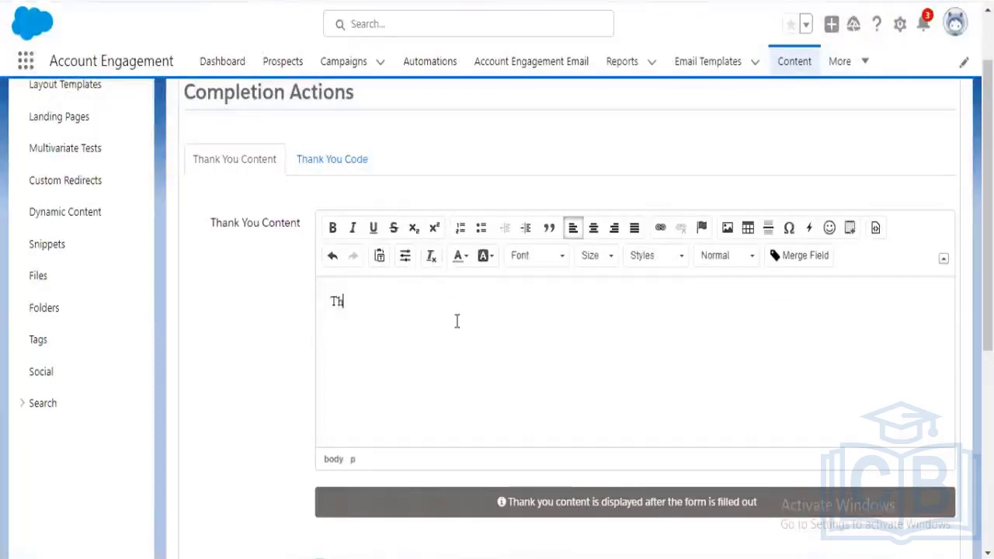
{"action": "type", "text": "ank you for contact Us."}
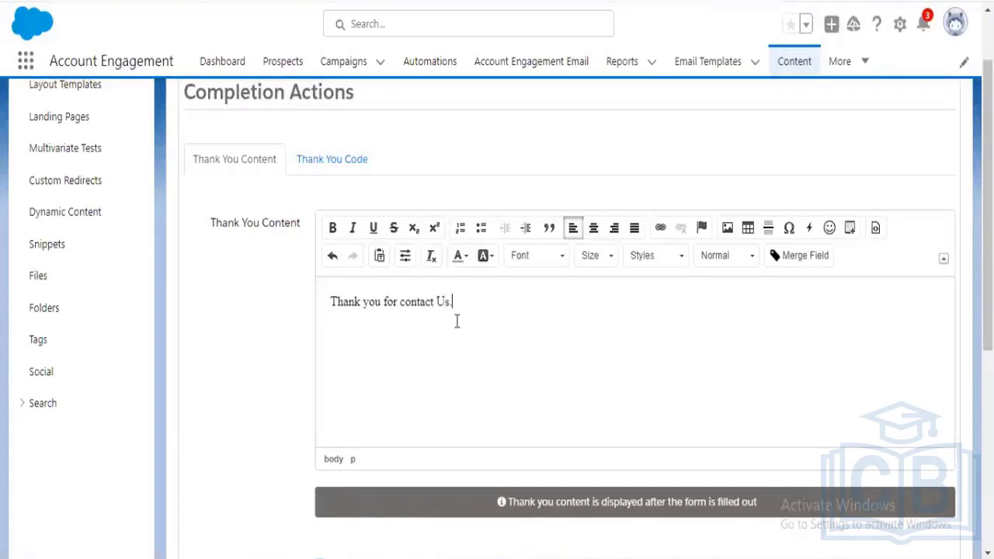
{"action": "triple_click", "coordinate": [452, 321]}
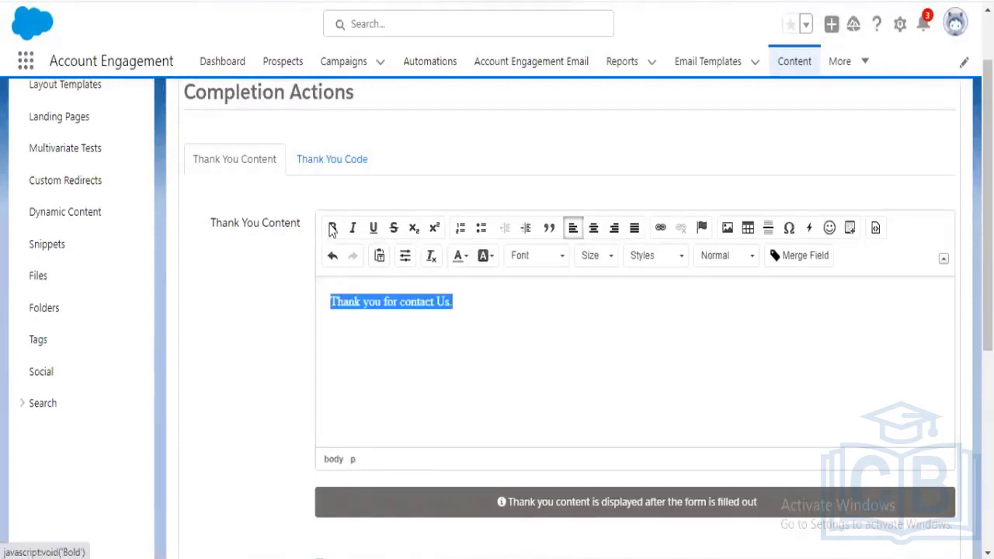
{"action": "left_click", "coordinate": [333, 227]}
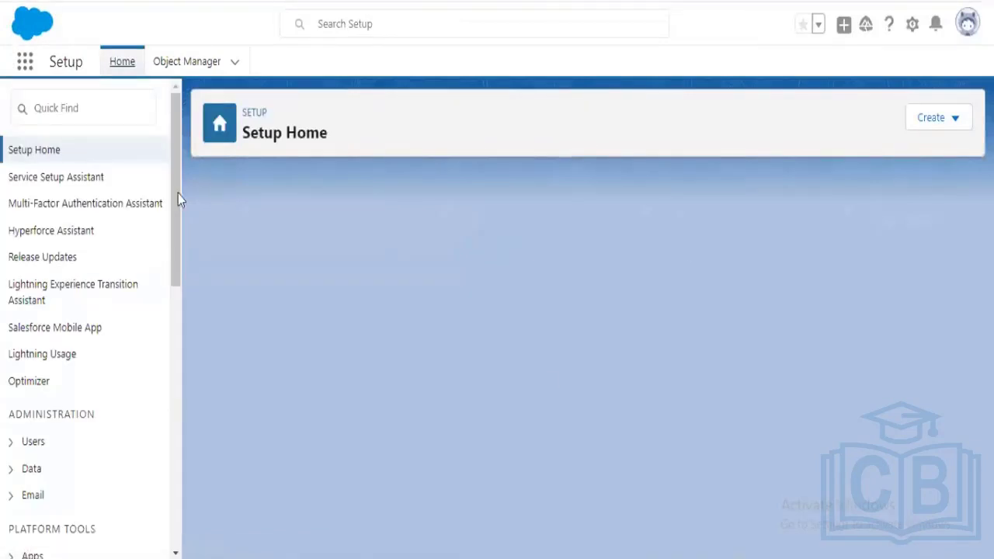
Step: Find the Lead object in Salesforce Setup's Object Manager by searching for "lead" and open its details
{"action": "left_click", "coordinate": [190, 63]}
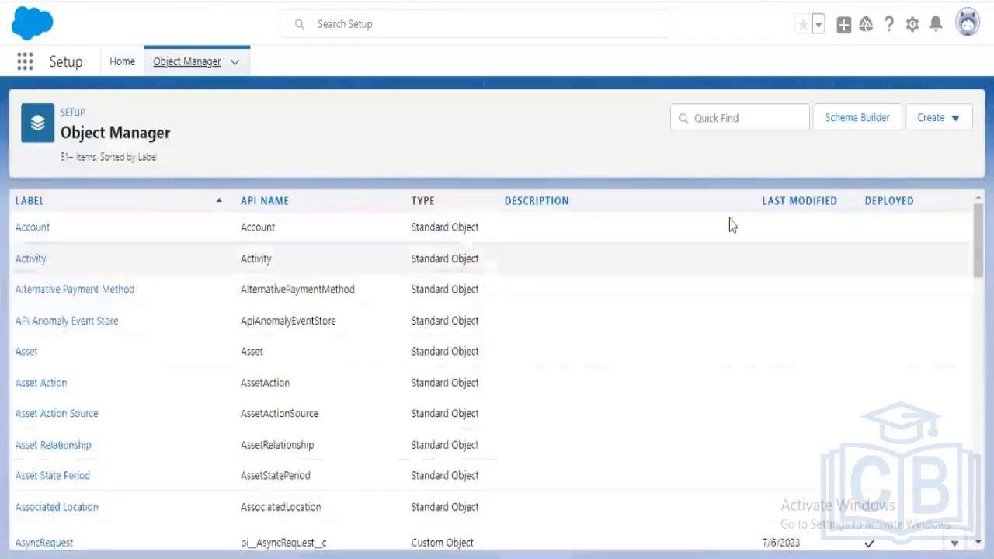
{"action": "left_click", "coordinate": [741, 118]}
{"action": "type", "text": "lead"}
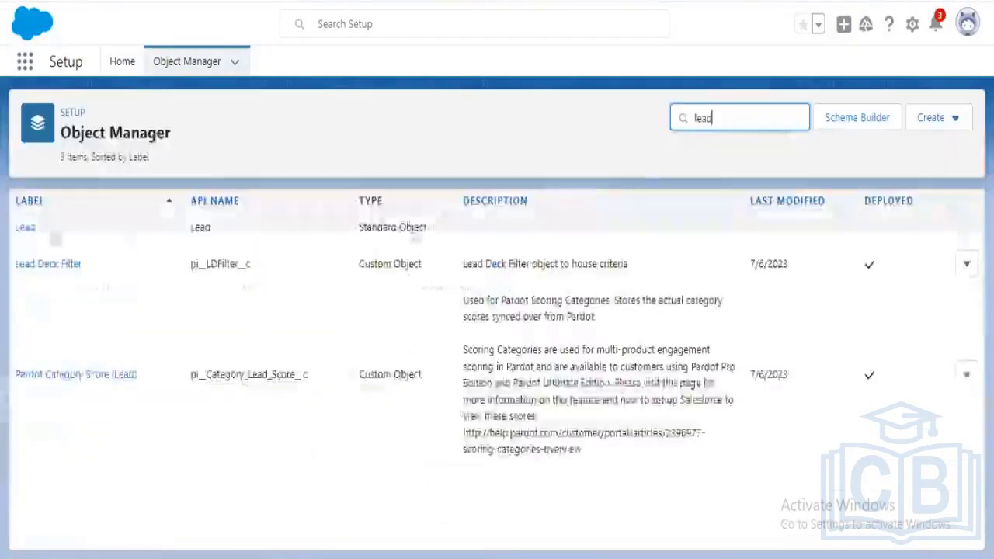
{"action": "left_click", "coordinate": [33, 232]}
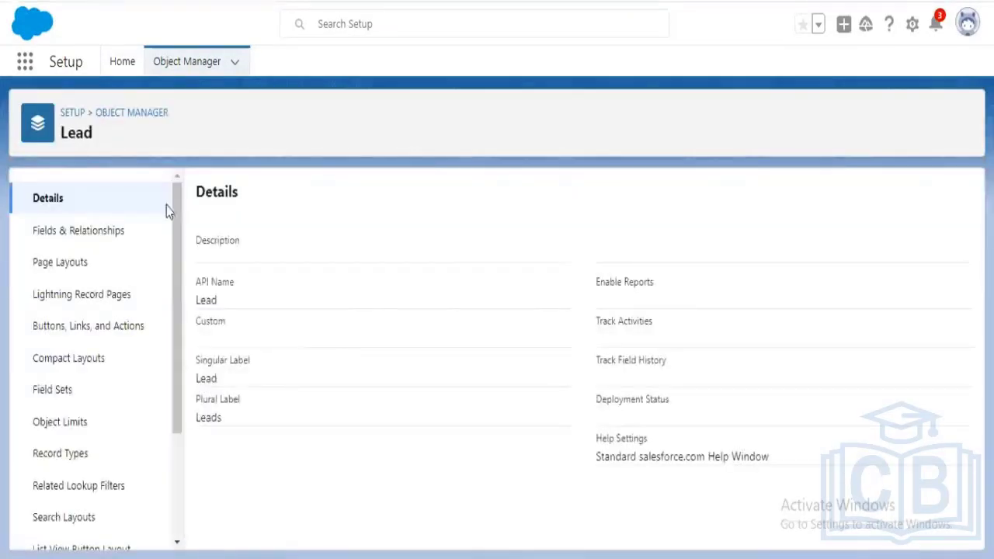
Step: Return to the Object Manager list, search for "contact" and open the Contact object's details
{"action": "left_click", "coordinate": [146, 116]}
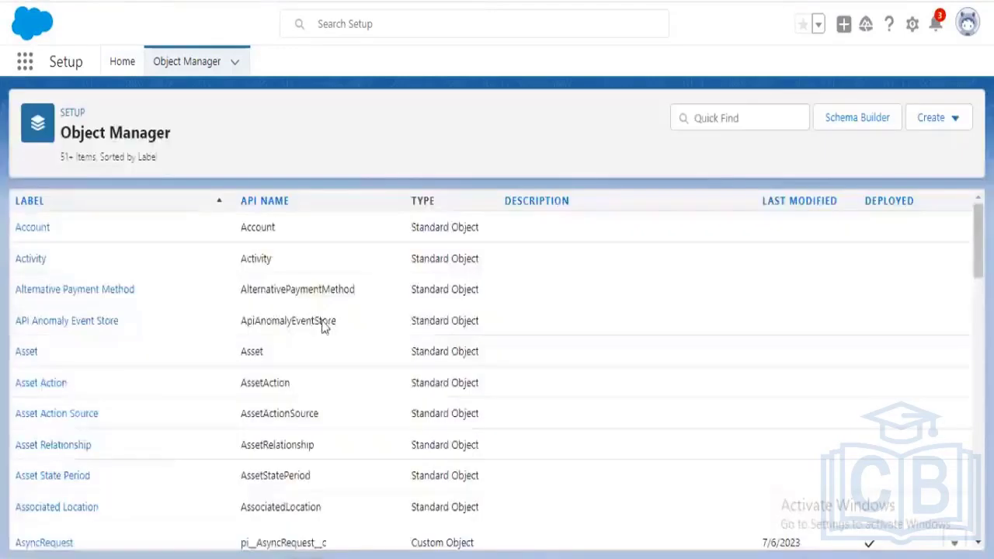
{"action": "left_click", "coordinate": [761, 122]}
{"action": "type", "text": "cc"}
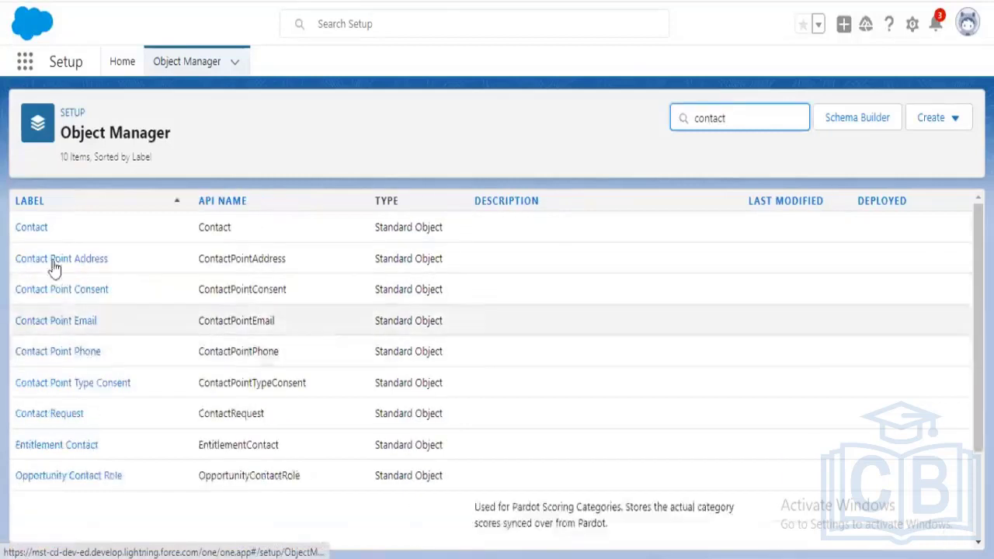
{"action": "left_click", "coordinate": [36, 230]}
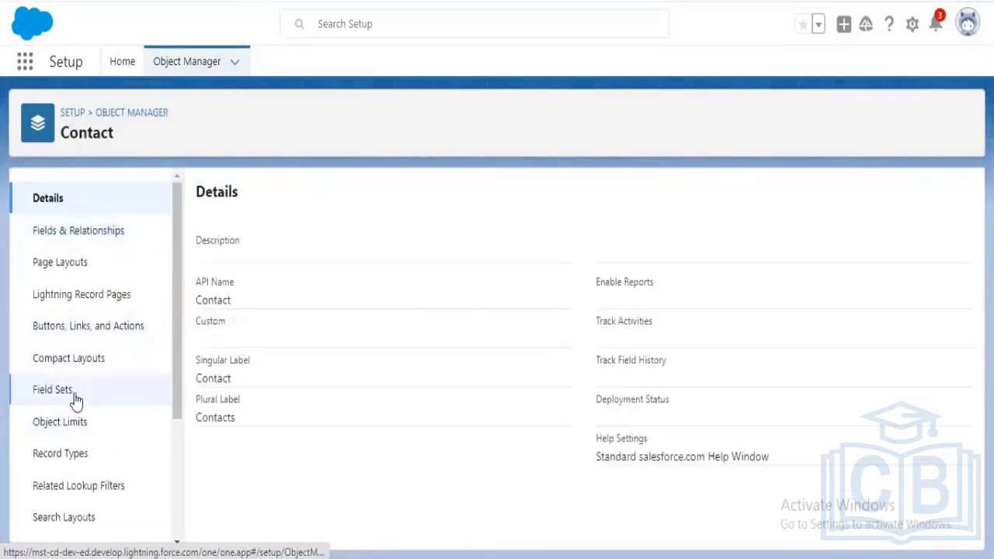
Step: Open the Contact object's Fields & Relationships, and switch to Account Engagement Settings to open the Prospect Fields
{"action": "left_click", "coordinate": [83, 235]}
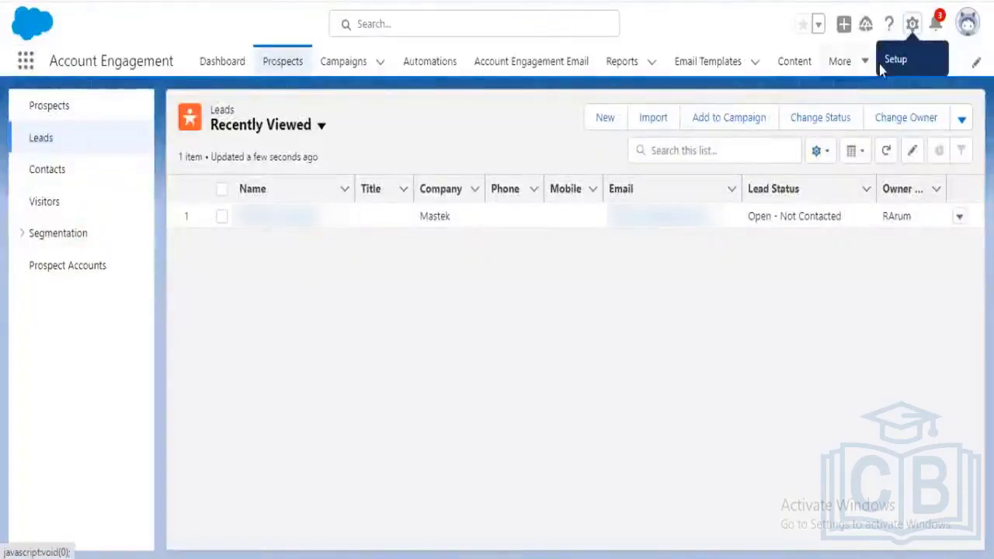
{"action": "left_click", "coordinate": [842, 62]}
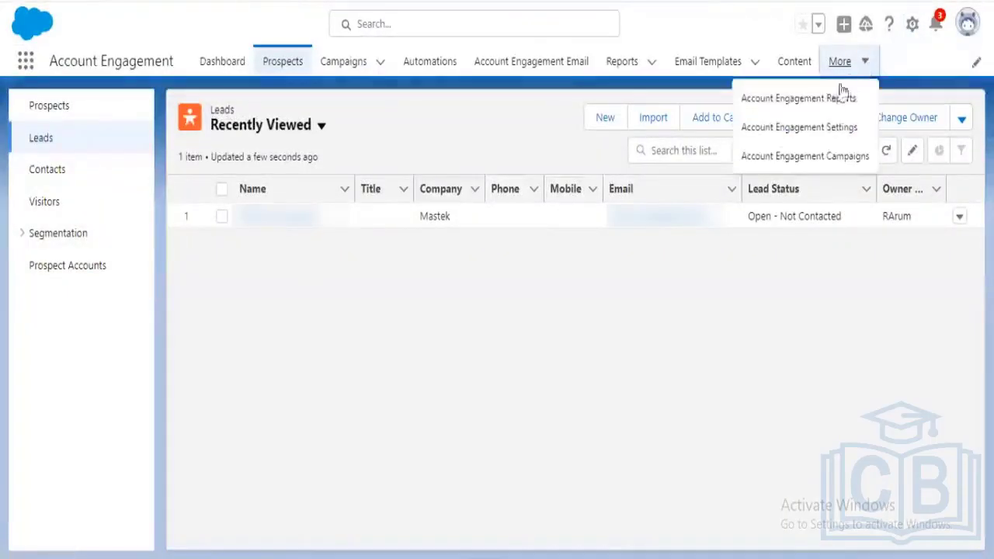
{"action": "left_click", "coordinate": [834, 136]}
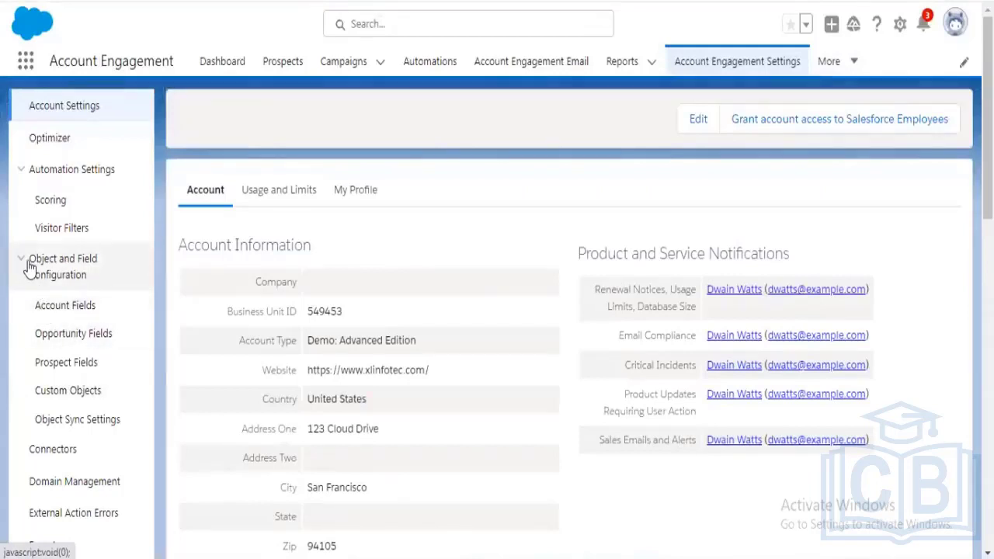
{"action": "left_click", "coordinate": [95, 369]}
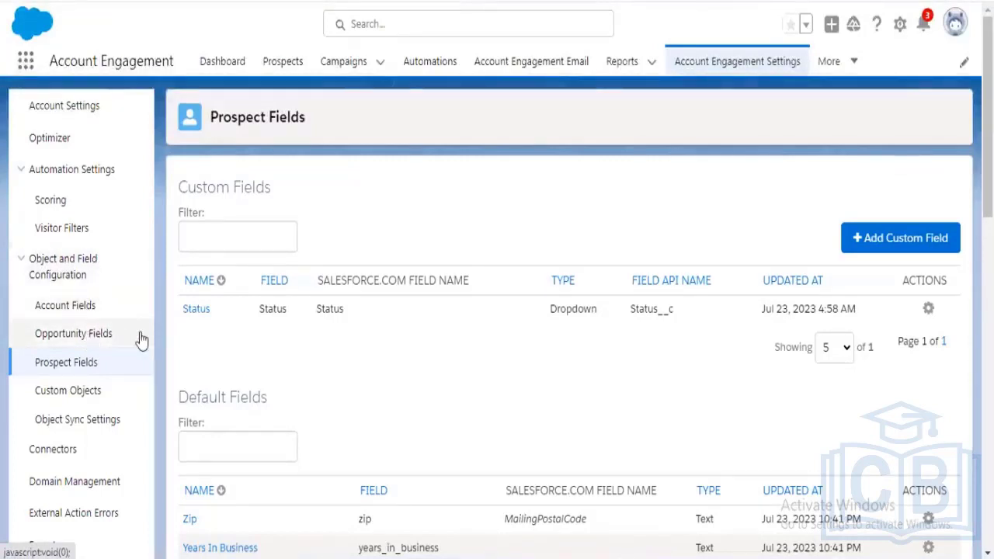
Step: Look through the custom and default prospect fields and the Salesforce.com field names they map to
{"action": "left_click", "coordinate": [81, 368]}
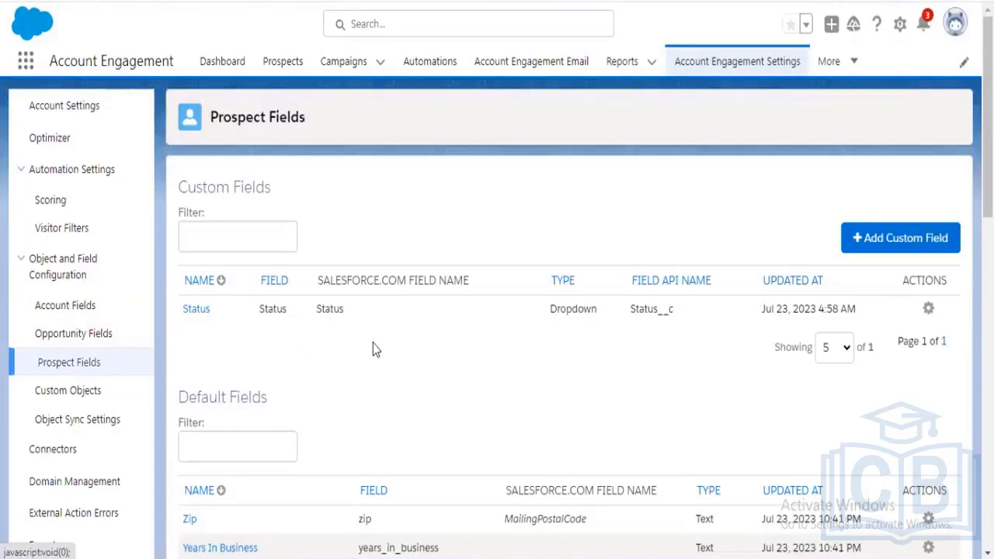
{"action": "scroll", "coordinate": [377, 347], "scroll_direction": "down", "scroll_amount": 4}
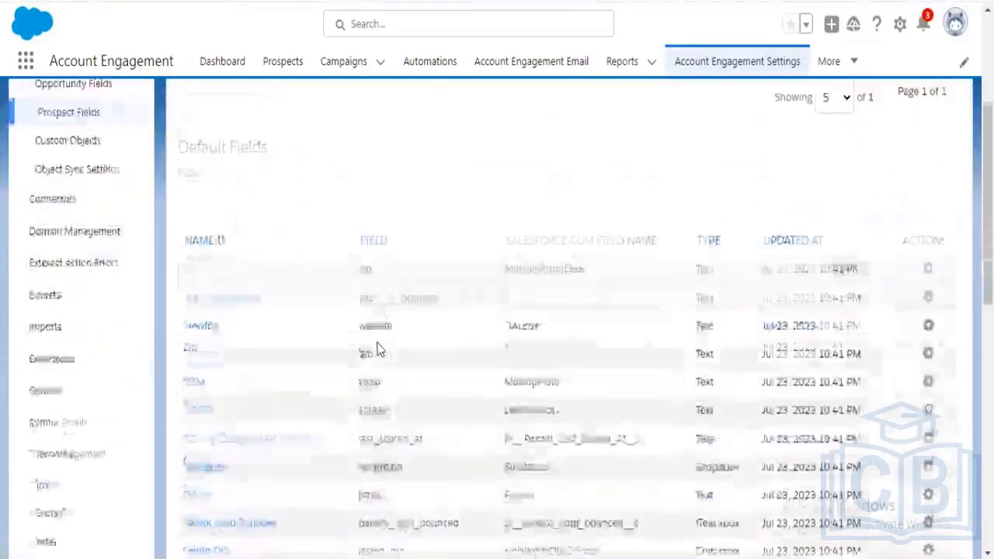
{"action": "scroll", "coordinate": [376, 341], "scroll_direction": "down", "scroll_amount": 10}
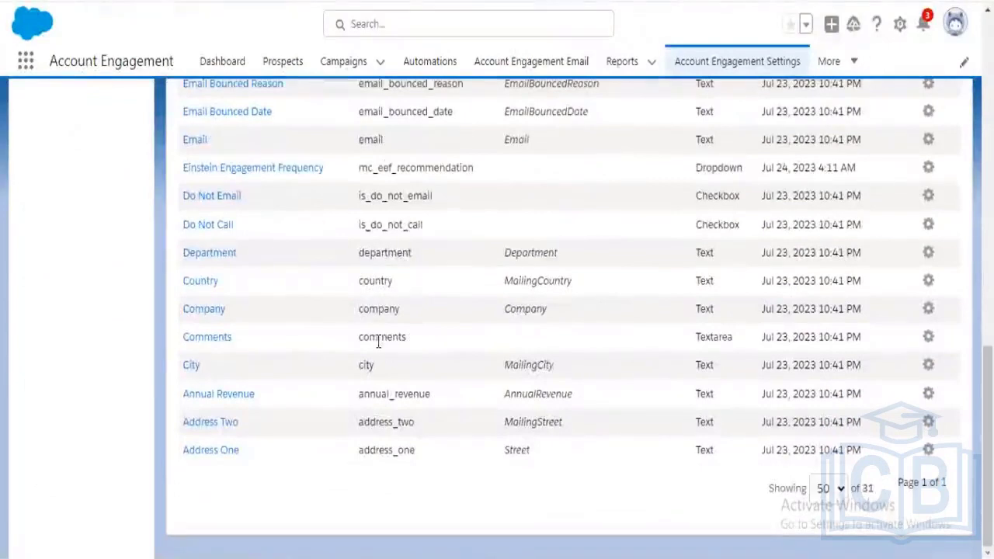
{"action": "scroll", "coordinate": [378, 342], "scroll_direction": "up", "scroll_amount": 6}
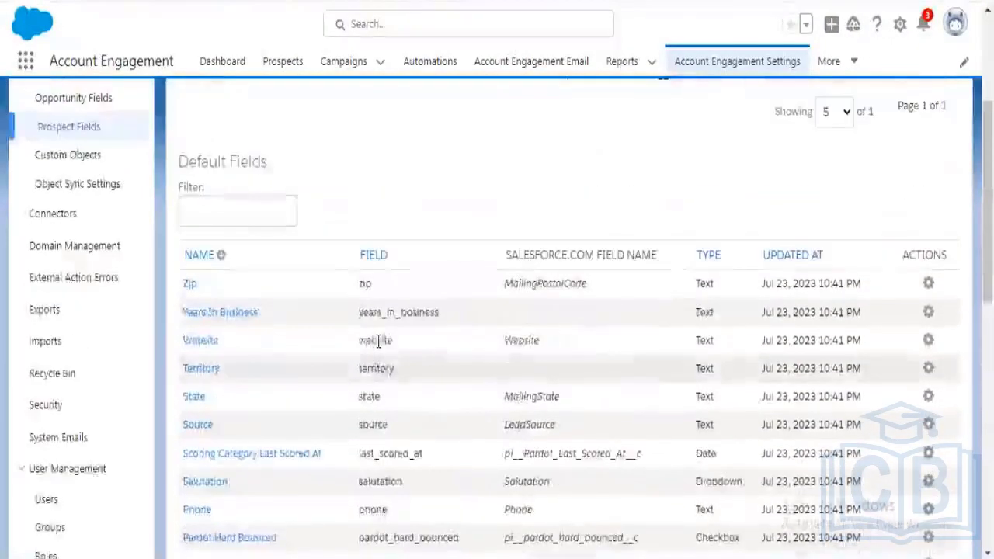
{"action": "scroll", "coordinate": [378, 341], "scroll_direction": "up", "scroll_amount": 5}
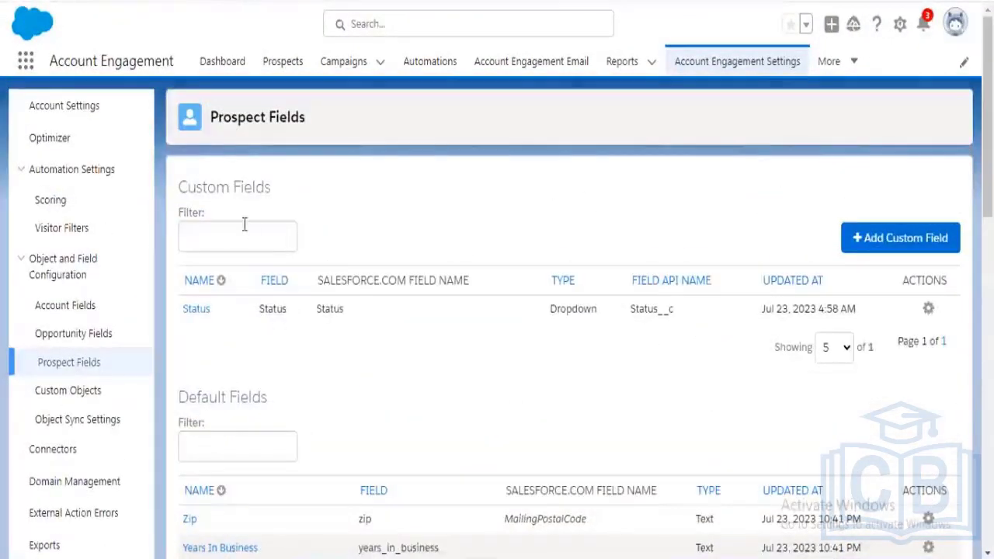
{"action": "left_click", "coordinate": [244, 224]}
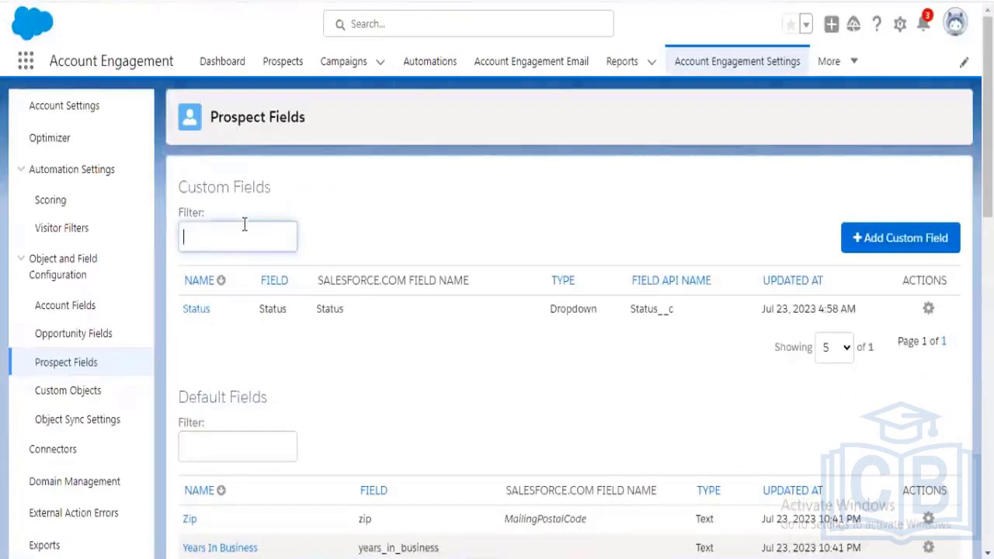
{"action": "left_click", "coordinate": [415, 235]}
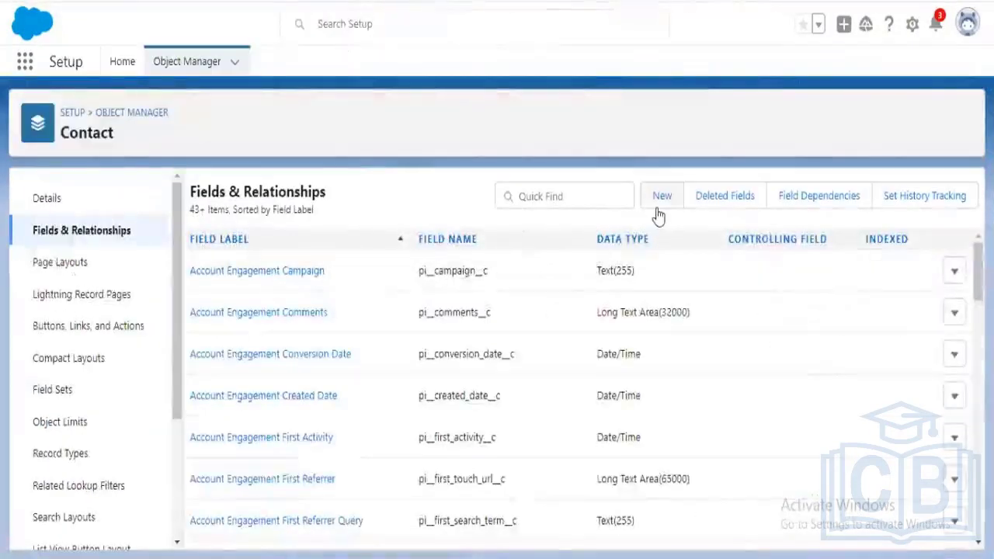
Step: Return to the Contact object in Salesforce Setup and start a new custom field with the Text data type
{"action": "left_click", "coordinate": [658, 203]}
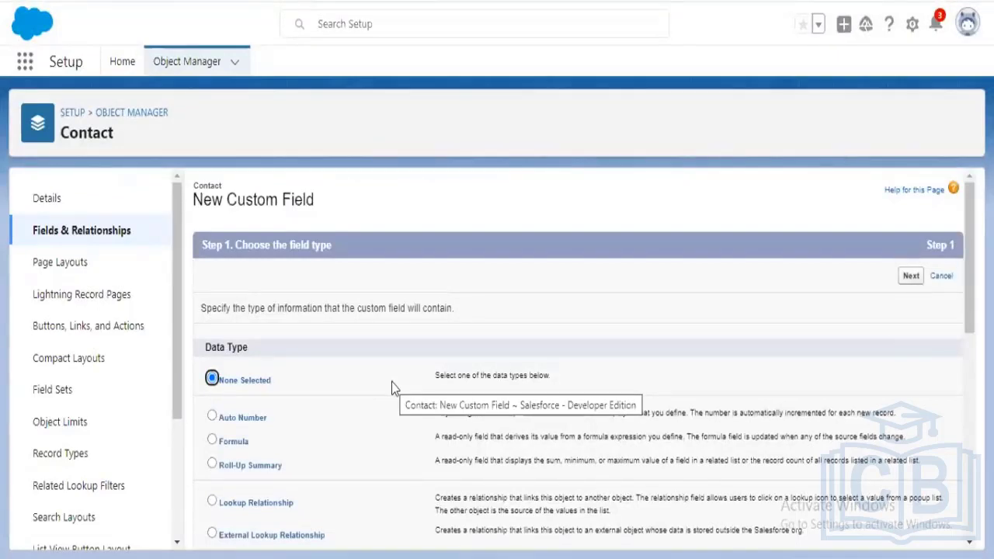
{"action": "scroll", "coordinate": [384, 366], "scroll_direction": "down", "scroll_amount": 8}
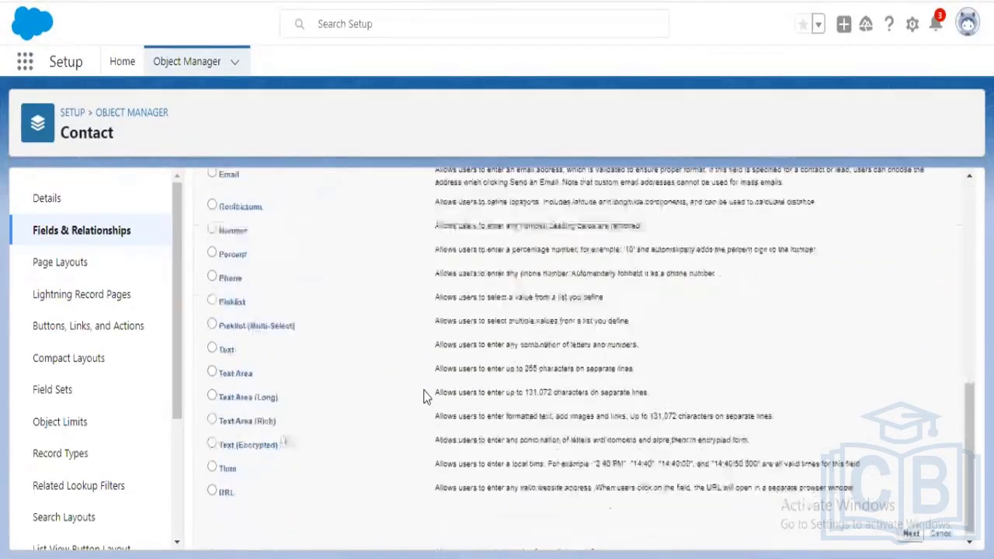
{"action": "scroll", "coordinate": [425, 395], "scroll_direction": "up", "scroll_amount": 1}
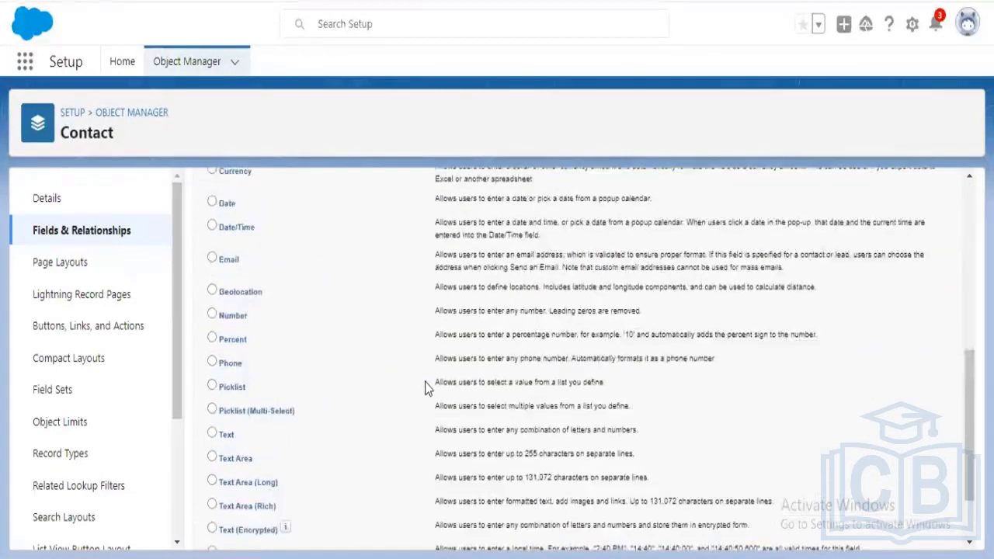
{"action": "scroll", "coordinate": [425, 388], "scroll_direction": "up", "scroll_amount": 3}
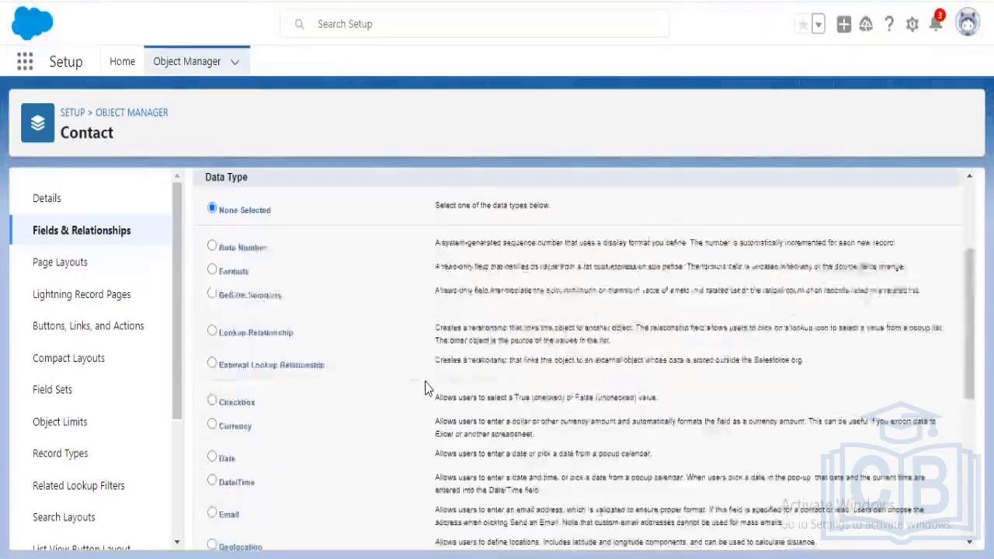
{"action": "scroll", "coordinate": [426, 388], "scroll_direction": "down", "scroll_amount": 4}
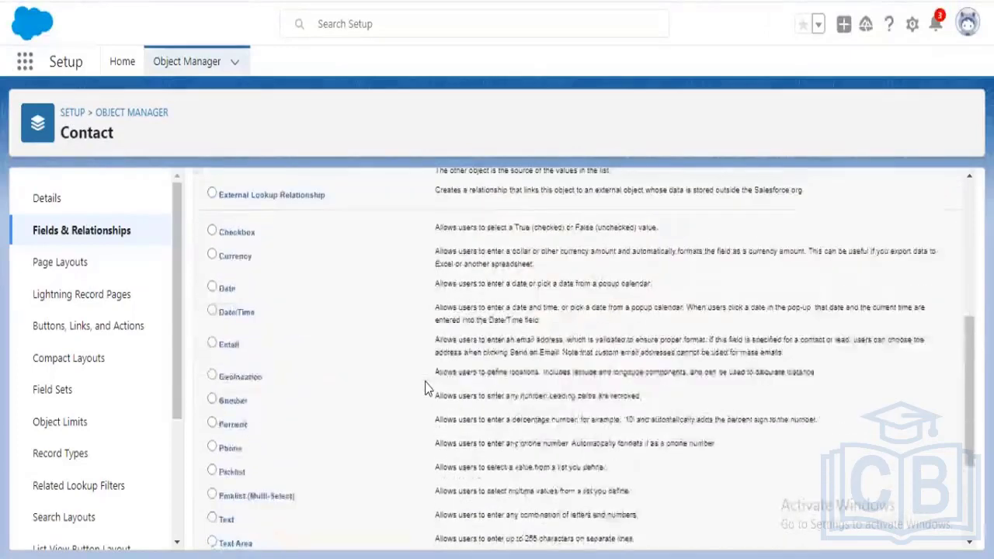
{"action": "left_click", "coordinate": [212, 345]}
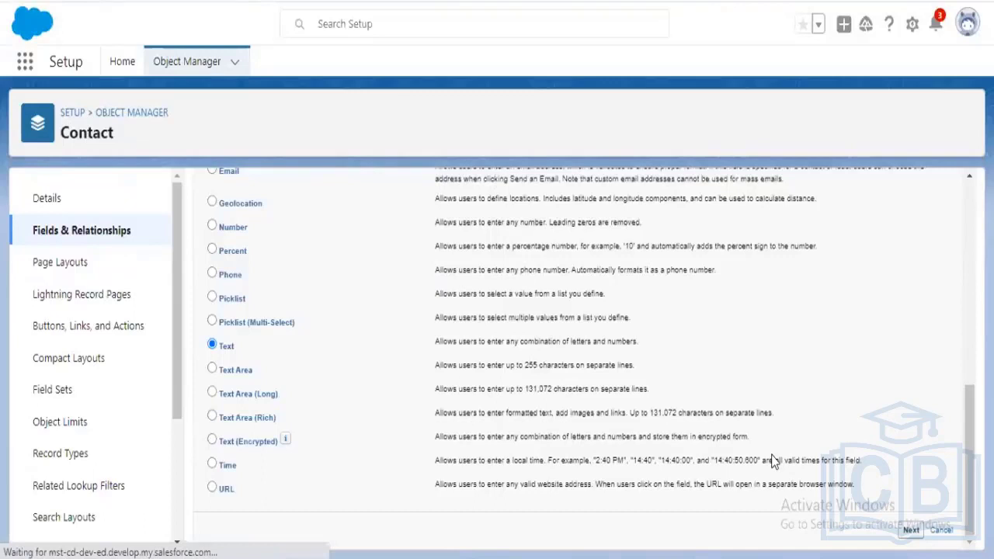
{"action": "left_click", "coordinate": [911, 530]}
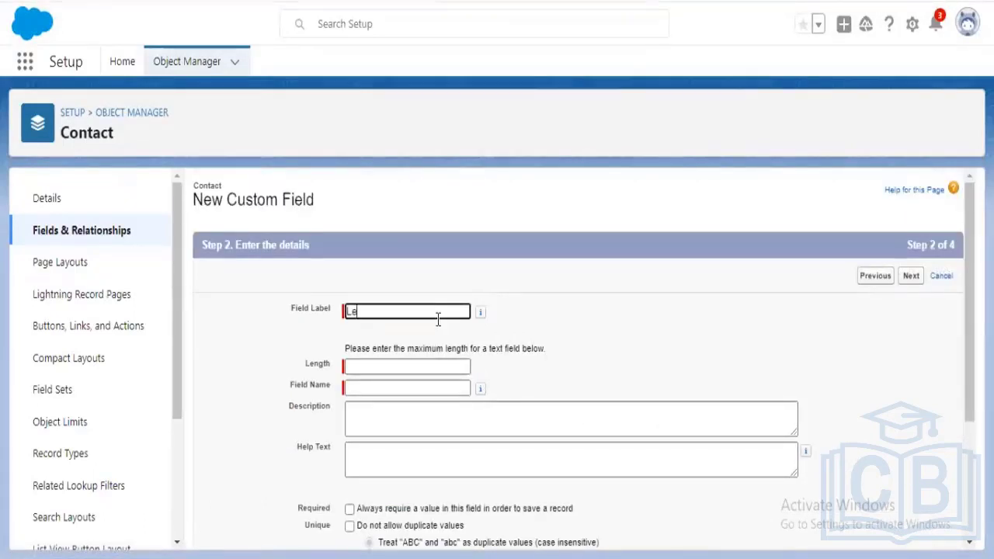
Step: Label the new Contact field "Lead Source", set its length to 100 and continue to field-level security
{"action": "type", "text": "Lead Source"}
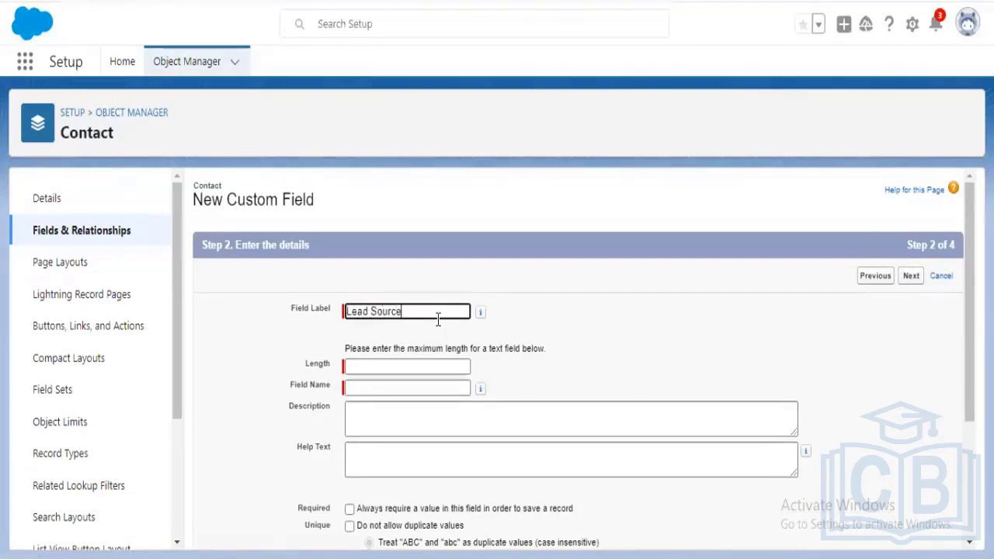
{"action": "left_click", "coordinate": [417, 367]}
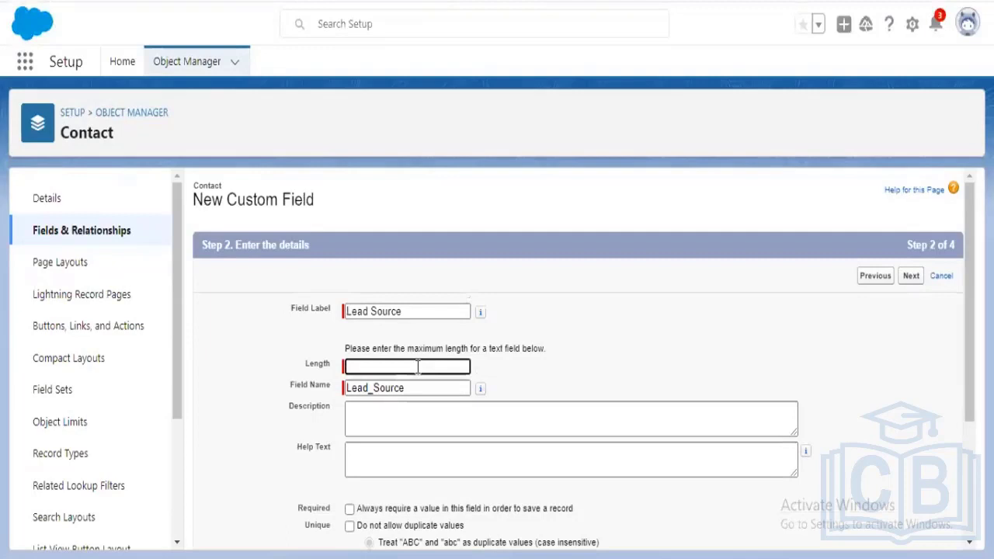
{"action": "type", "text": "100"}
{"action": "scroll", "coordinate": [437, 444], "scroll_direction": "down", "scroll_amount": 2}
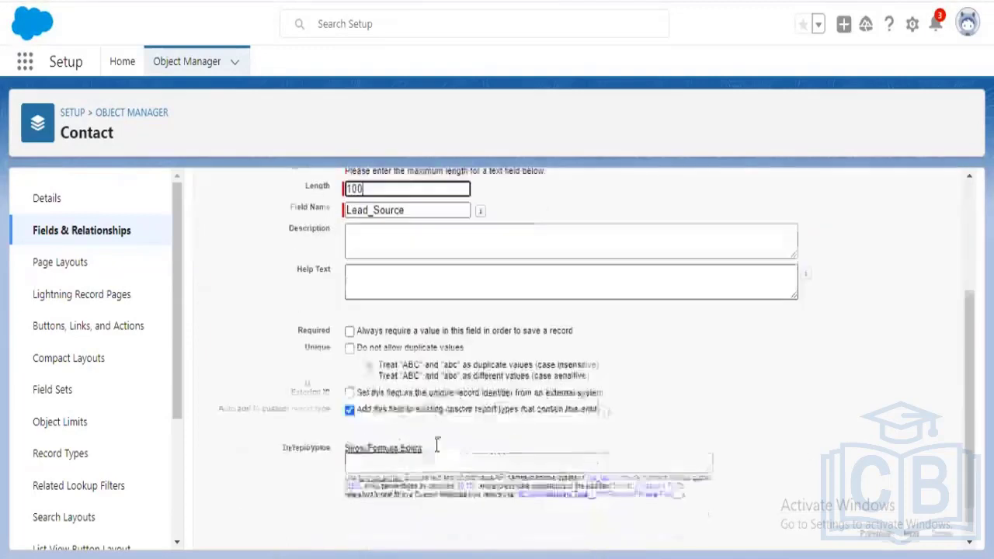
{"action": "left_click", "coordinate": [912, 530]}
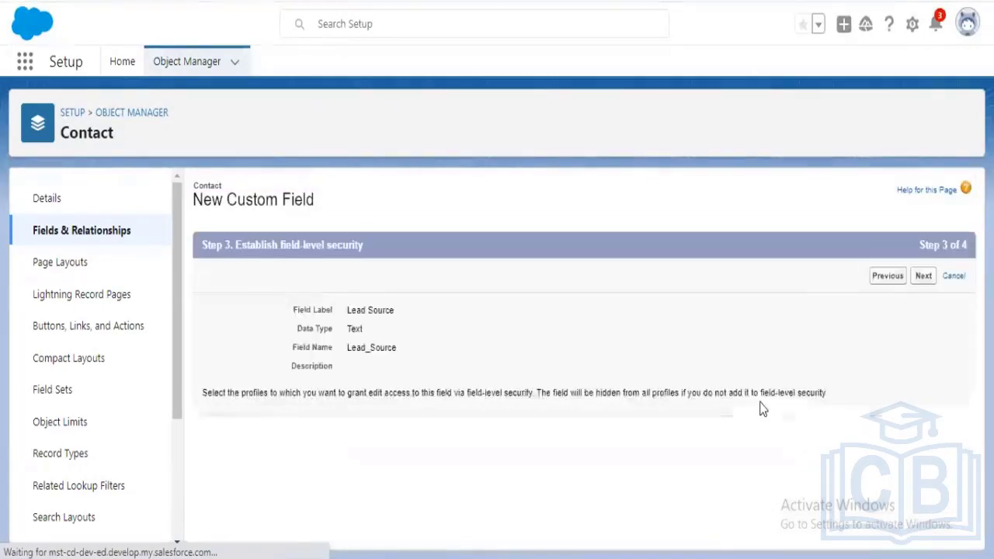
Step: Make the Lead Source field visible to all profiles and continue to the page layouts
{"action": "scroll", "coordinate": [760, 409], "scroll_direction": "down", "scroll_amount": 2}
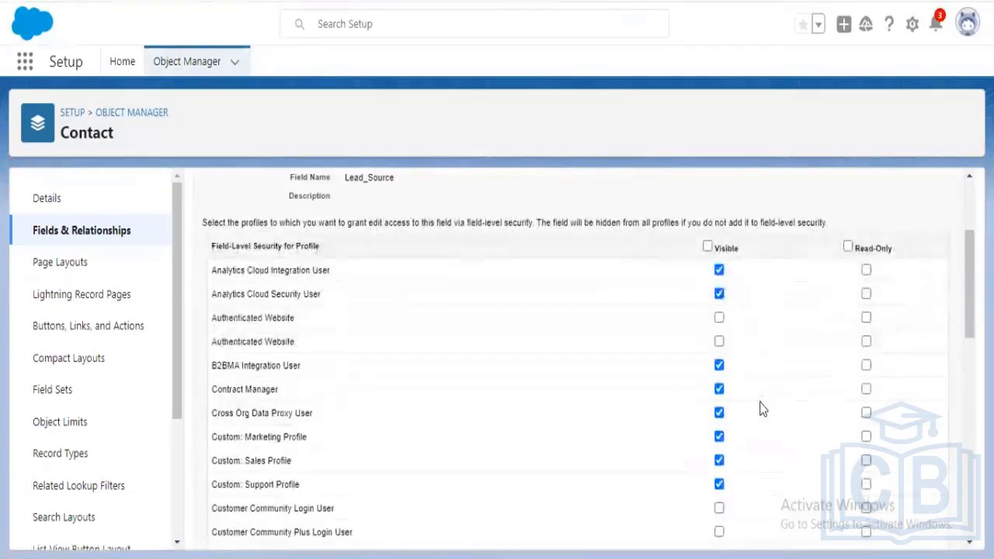
{"action": "left_click", "coordinate": [708, 246]}
{"action": "scroll", "coordinate": [787, 434], "scroll_direction": "down", "scroll_amount": 10}
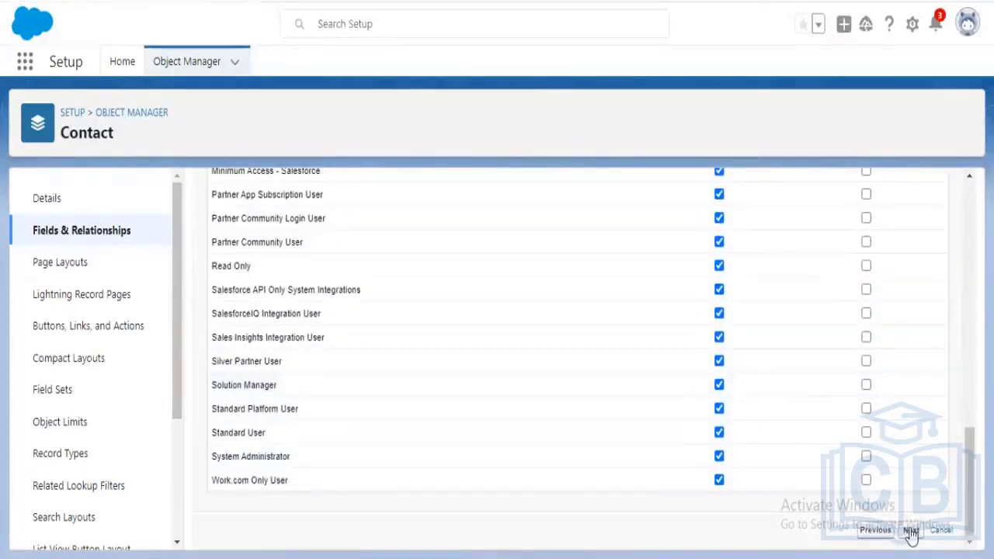
{"action": "left_click", "coordinate": [908, 531]}
Step: Keep the Lead Source field on all Contact page layouts and save the new field
{"action": "scroll", "coordinate": [877, 446], "scroll_direction": "down", "scroll_amount": 2}
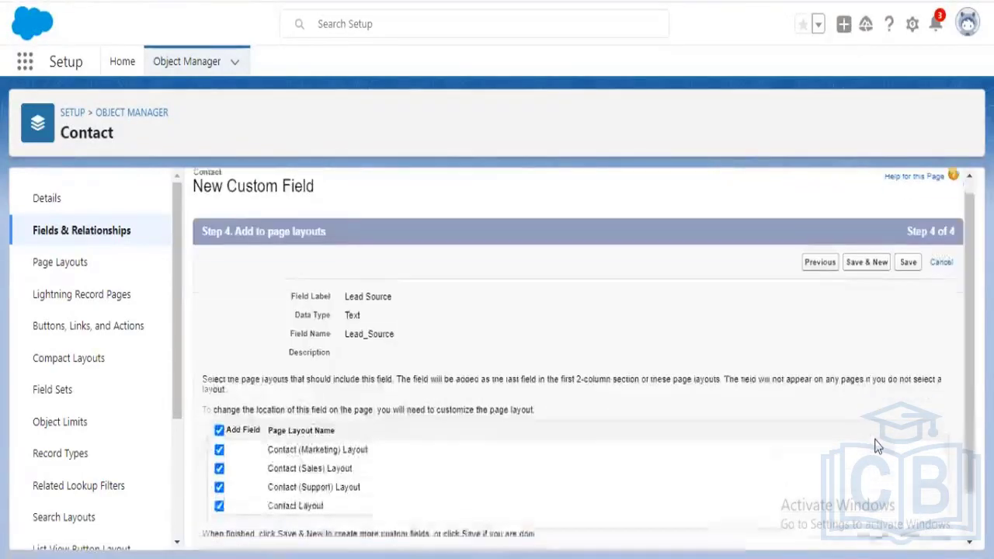
{"action": "scroll", "coordinate": [875, 440], "scroll_direction": "up", "scroll_amount": 2}
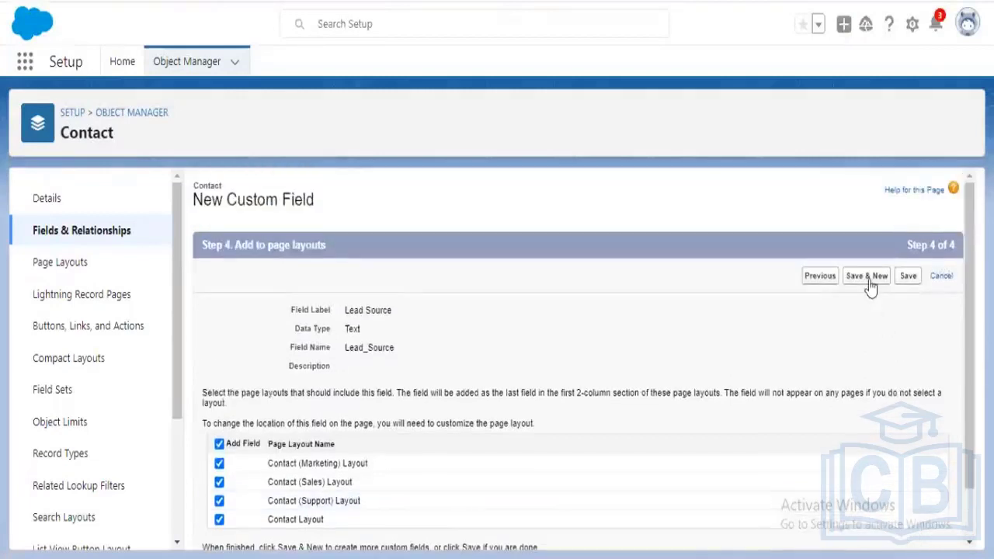
{"action": "left_click", "coordinate": [828, 278]}
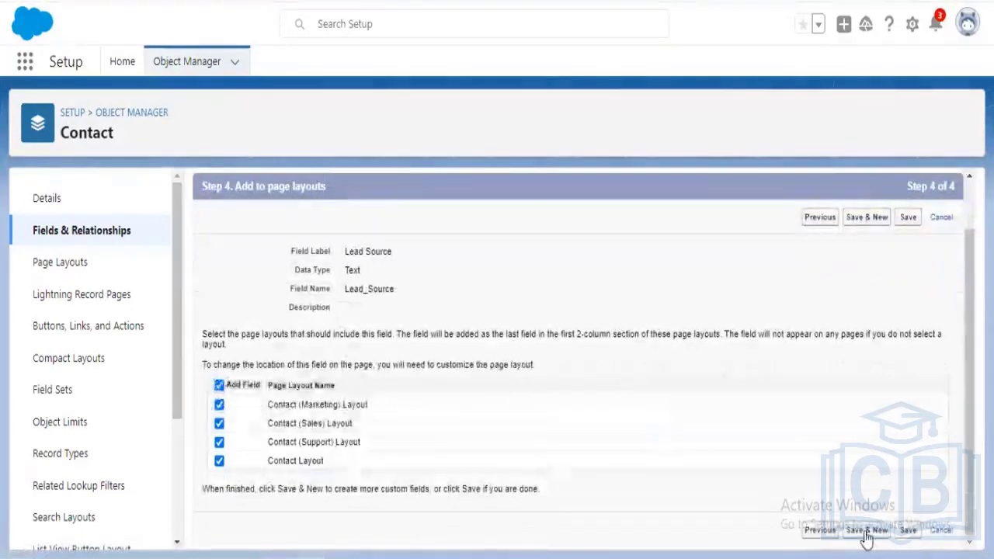
{"action": "left_click", "coordinate": [913, 534]}
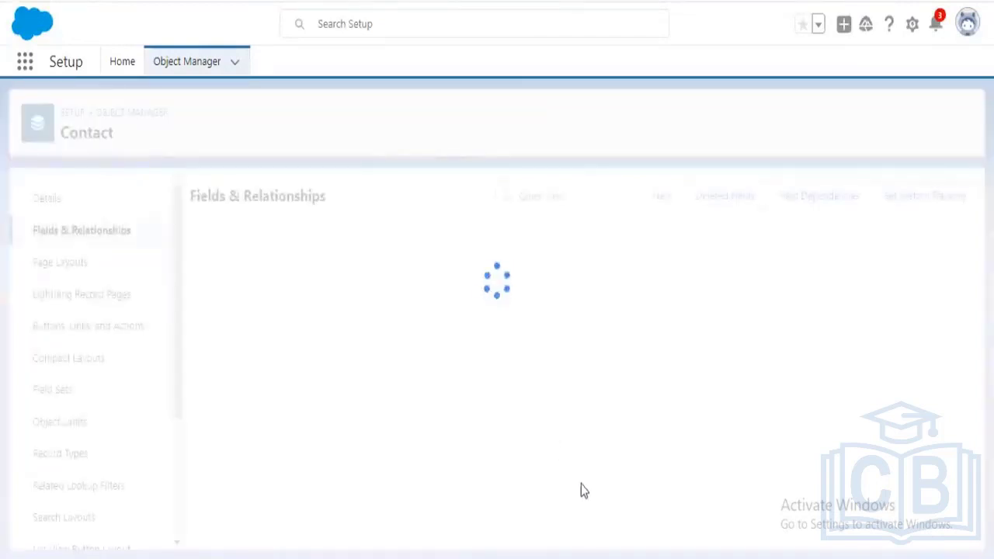
Step: Search the Contact object's fields for "lead stat", and replace the search term with "stat"
{"action": "left_click", "coordinate": [543, 203]}
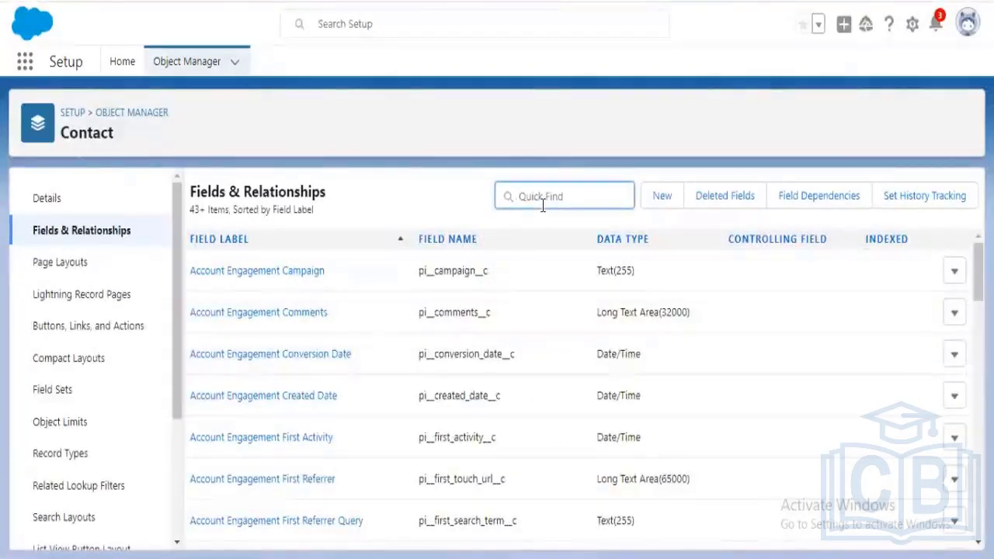
{"action": "type", "text": "lead stat"}
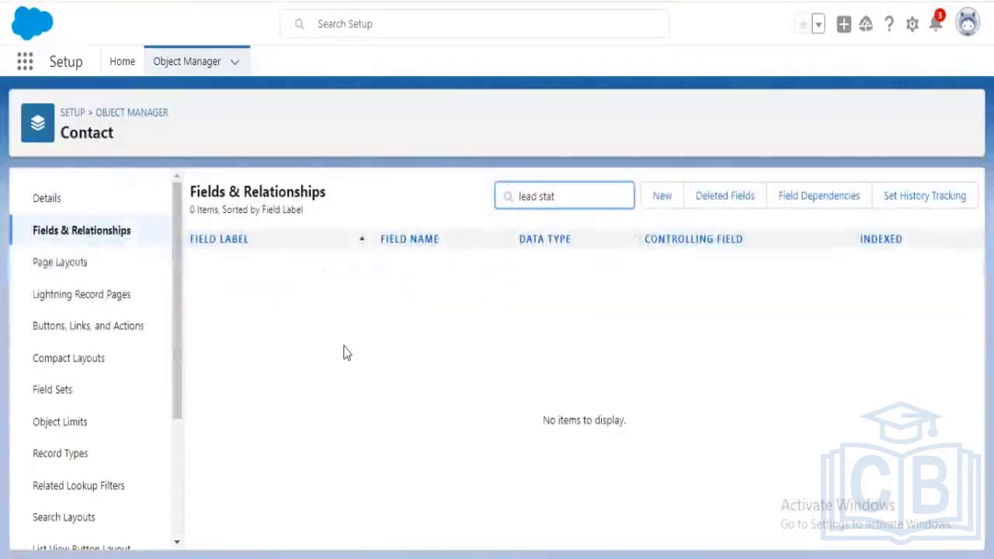
{"action": "key", "text": "BackSpace"}
{"action": "key", "text": "BackSpace"}
{"action": "key", "text": "BackSpace"}
{"action": "key", "text": "BackSpace"}
{"action": "key", "text": "BackSpace"}
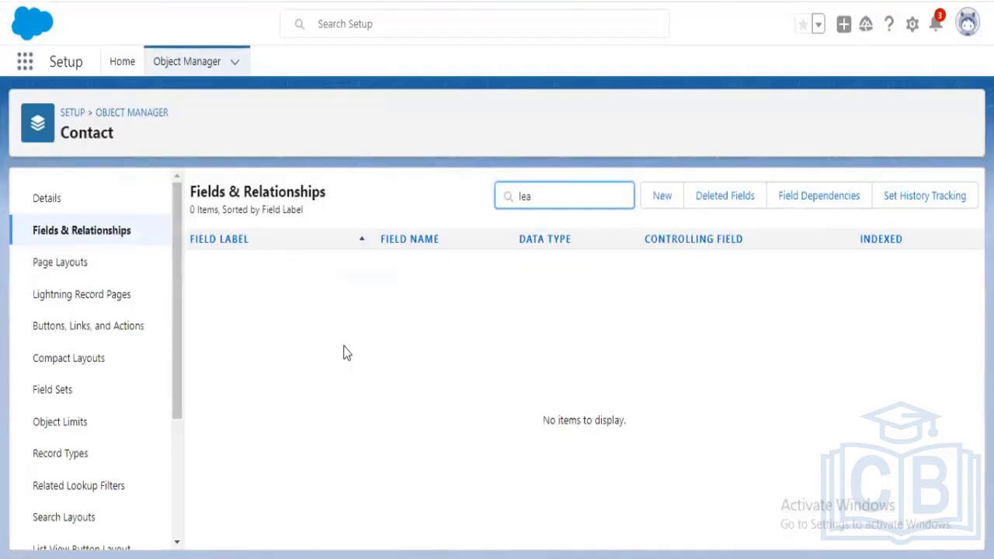
{"action": "key", "text": "BackSpace"}
{"action": "key", "text": "BackSpace"}
{"action": "key", "text": "BackSpace"}
{"action": "type", "text": "stat"}
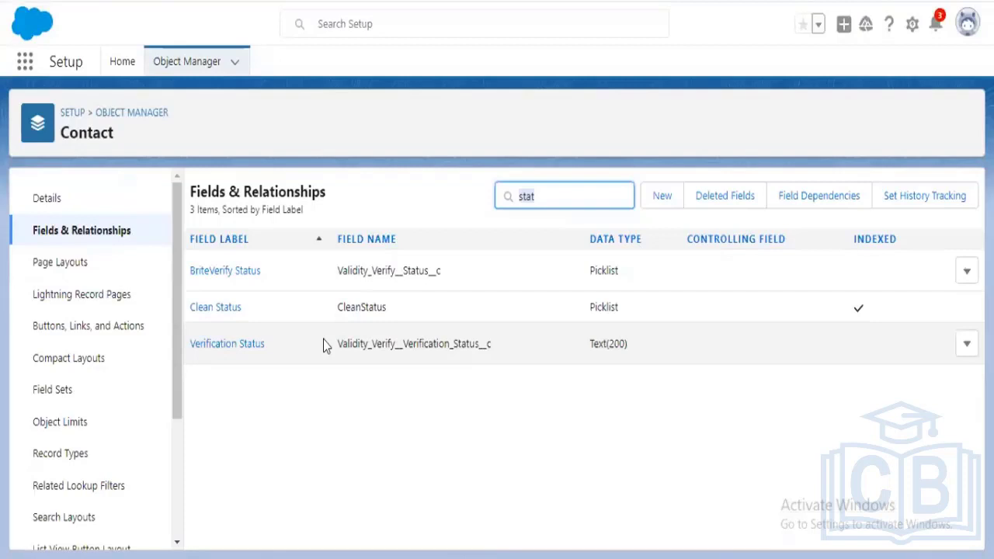
Step: Broaden the Contact field search to "st" and look through the listed fields
{"action": "key", "text": "BackSpace"}
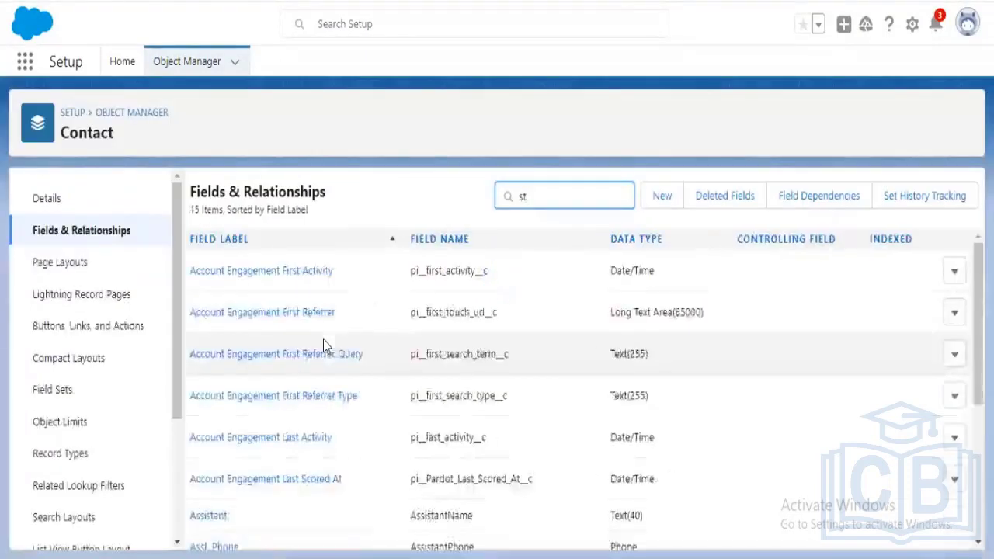
{"action": "scroll", "coordinate": [323, 345], "scroll_direction": "down", "scroll_amount": 3}
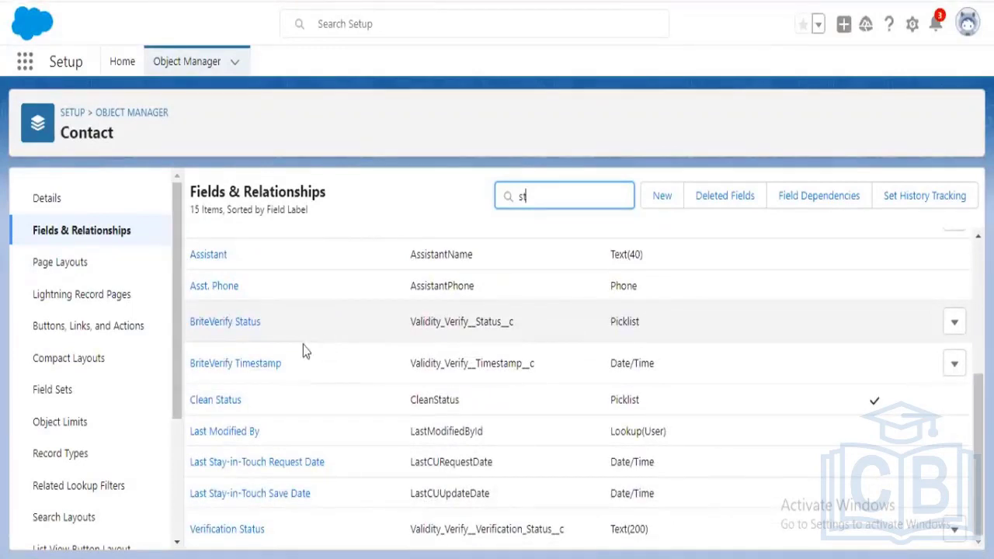
{"action": "scroll", "coordinate": [303, 345], "scroll_direction": "up", "scroll_amount": 3}
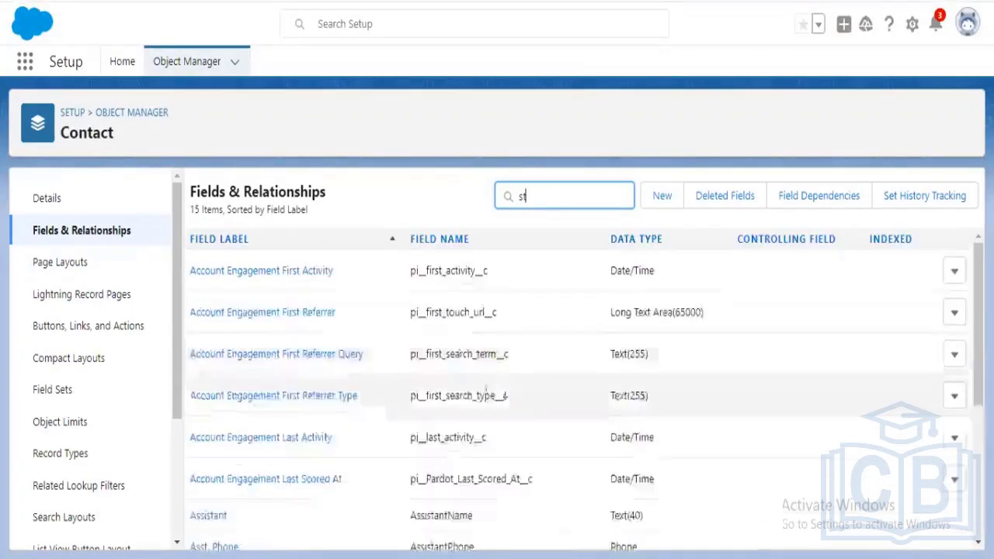
Step: Search the Contact object's fields for "lea" and open the custom Lead Source text field
{"action": "left_click", "coordinate": [98, 235]}
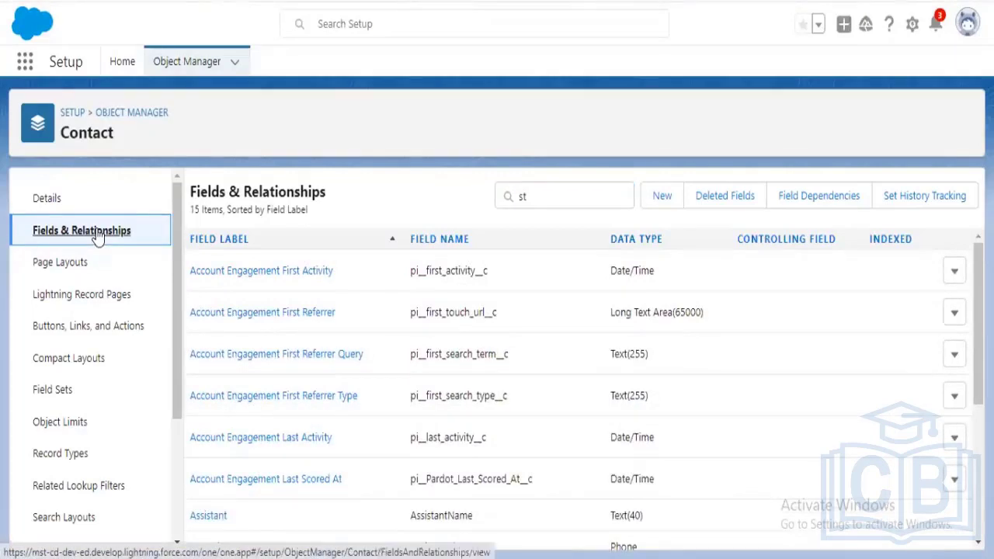
{"action": "left_click", "coordinate": [601, 193]}
{"action": "key", "text": "BackSpace"}
{"action": "key", "text": "BackSpace"}
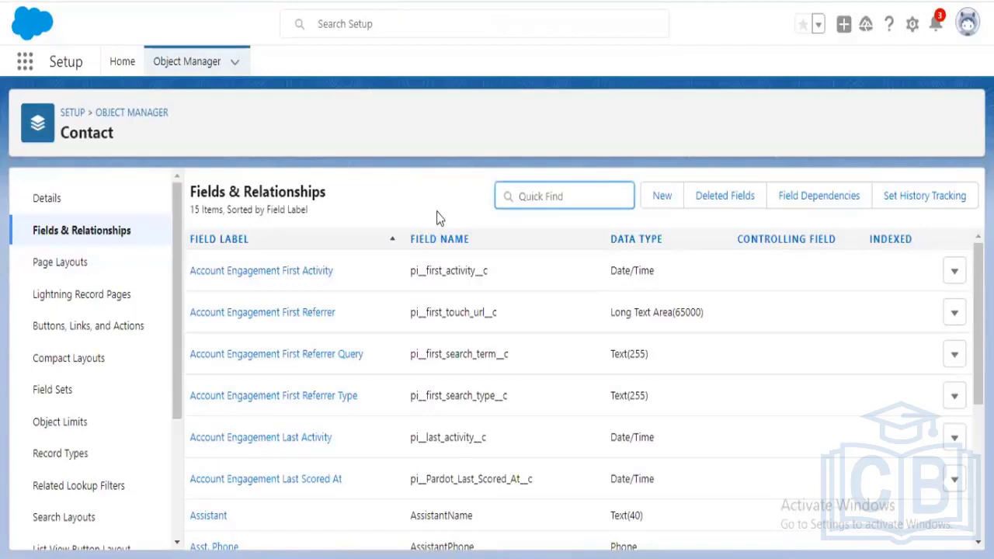
{"action": "type", "text": "tes"}
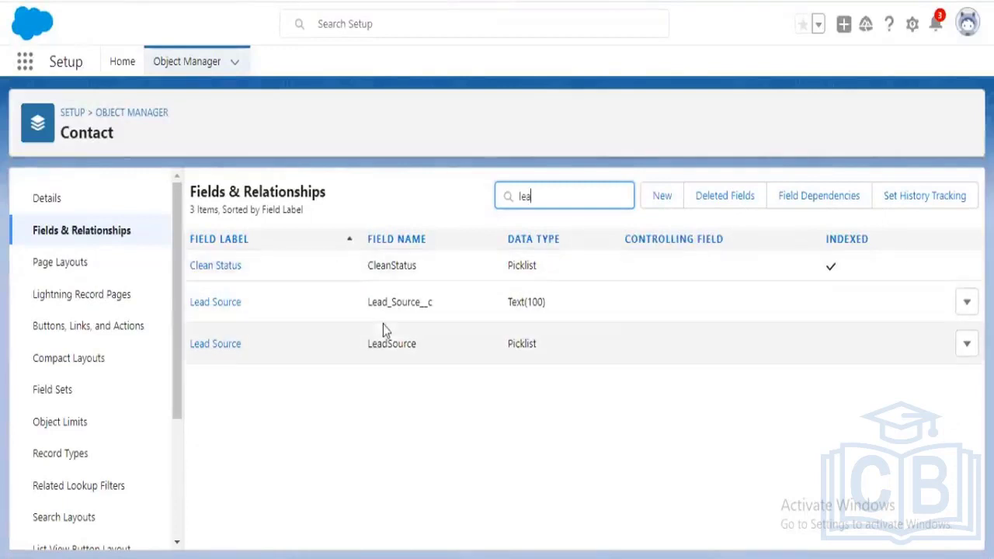
{"action": "left_click", "coordinate": [229, 307]}
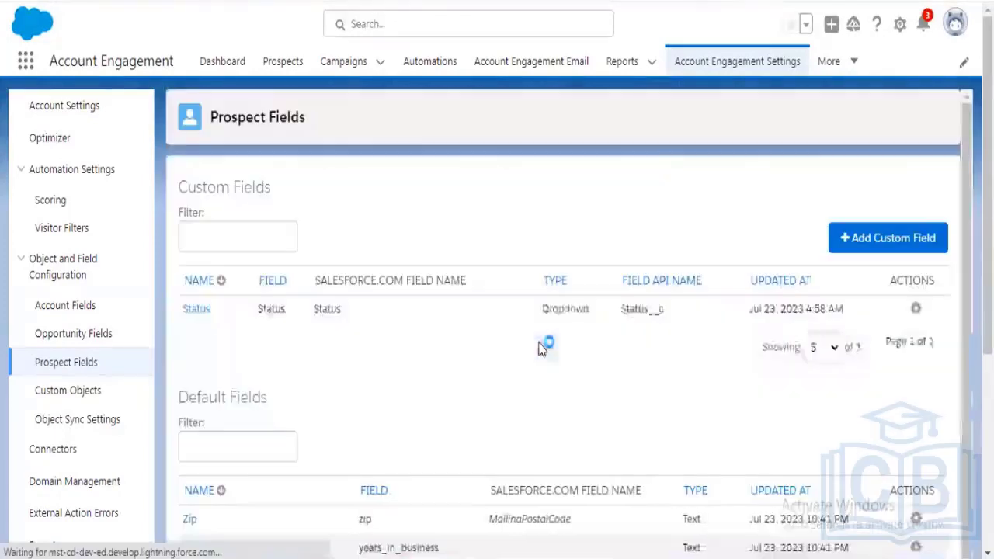
Step: Start a new custom prospect field named Lead Source with the custom field ID Lead_Source
{"action": "left_click", "coordinate": [897, 241]}
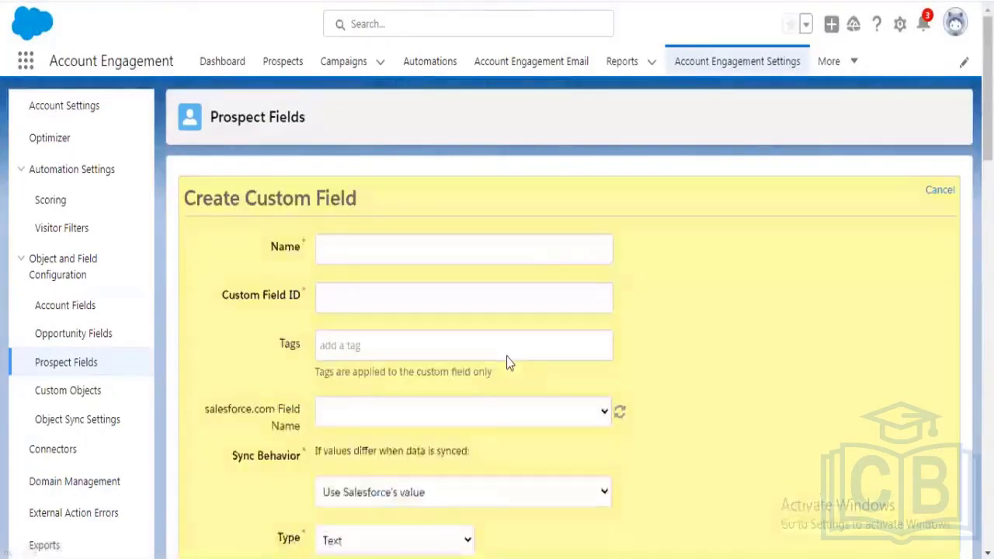
{"action": "left_click", "coordinate": [482, 244]}
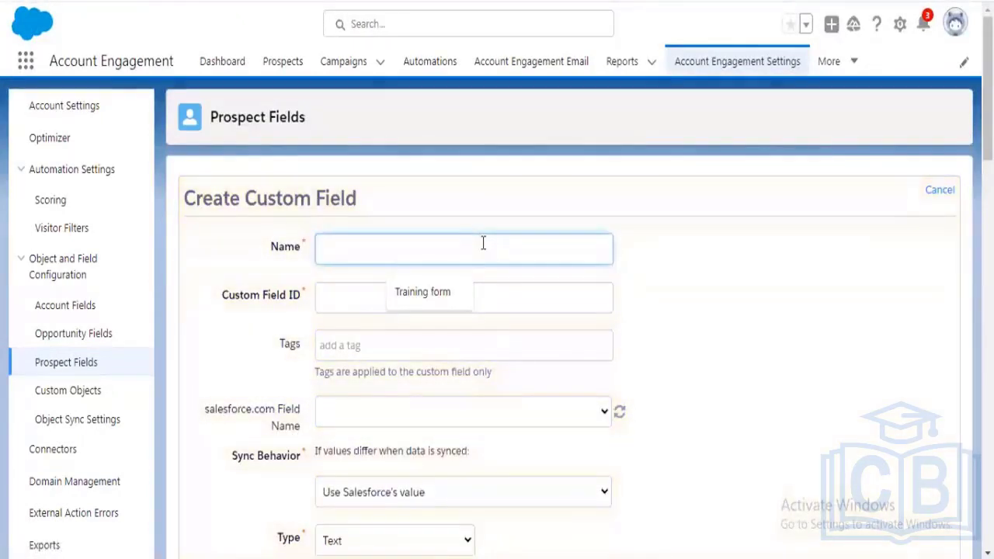
{"action": "type", "text": "Lead"}
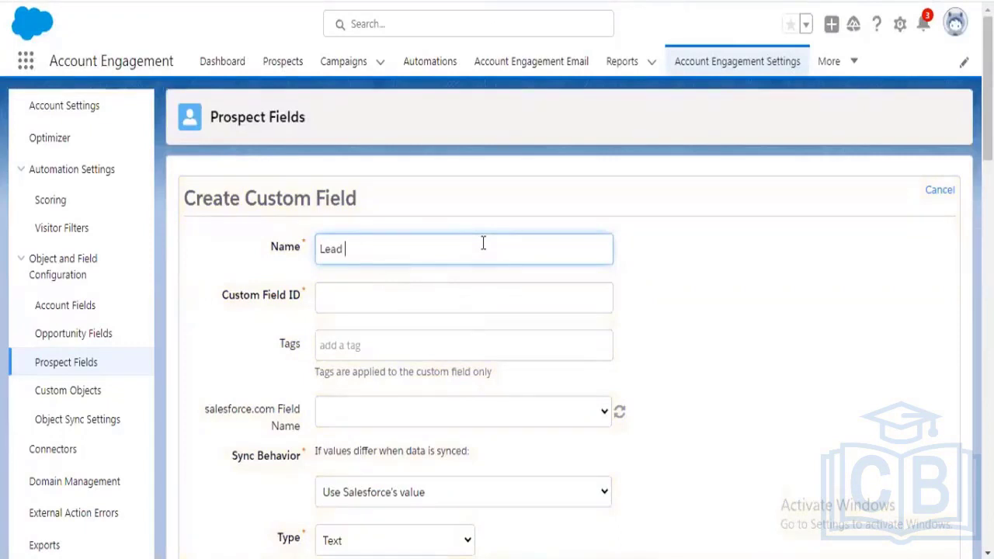
{"action": "type", "text": " So"}
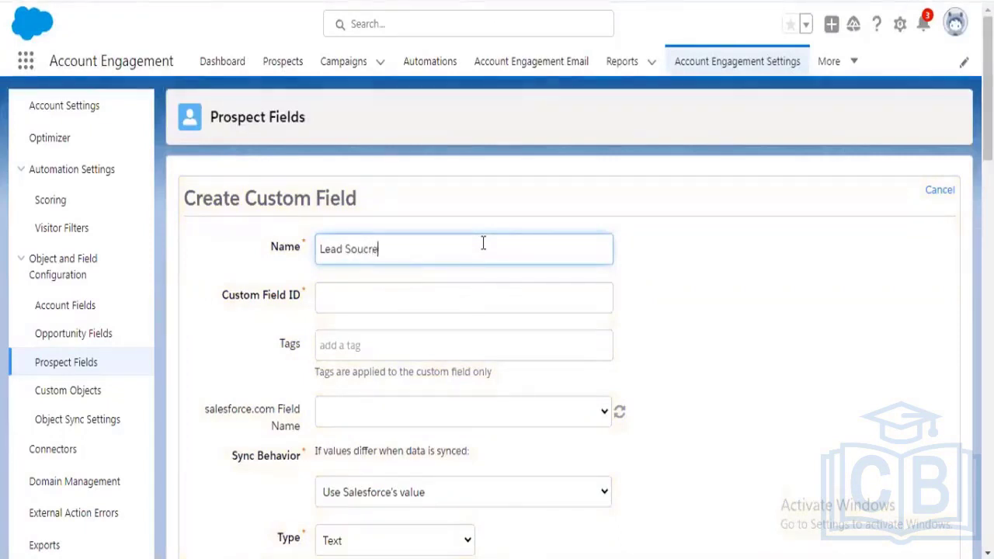
{"action": "type", "text": "ucre"}
{"action": "key", "text": "BackSpace"}
{"action": "key", "text": "BackSpace"}
{"action": "key", "text": "BackSpace"}
{"action": "key", "text": "Tab"}
{"action": "key", "text": "Tab"}
{"action": "scroll", "coordinate": [530, 344], "scroll_direction": "down", "scroll_amount": 1}
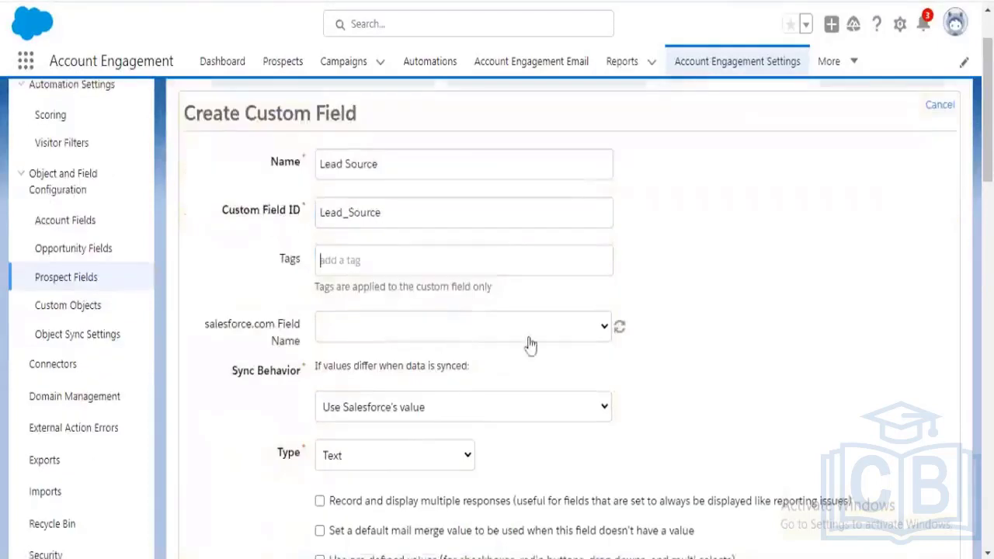
Step: Look for Lead Source among the available salesforce.com field names and refresh the list of fields
{"action": "left_click", "coordinate": [607, 327]}
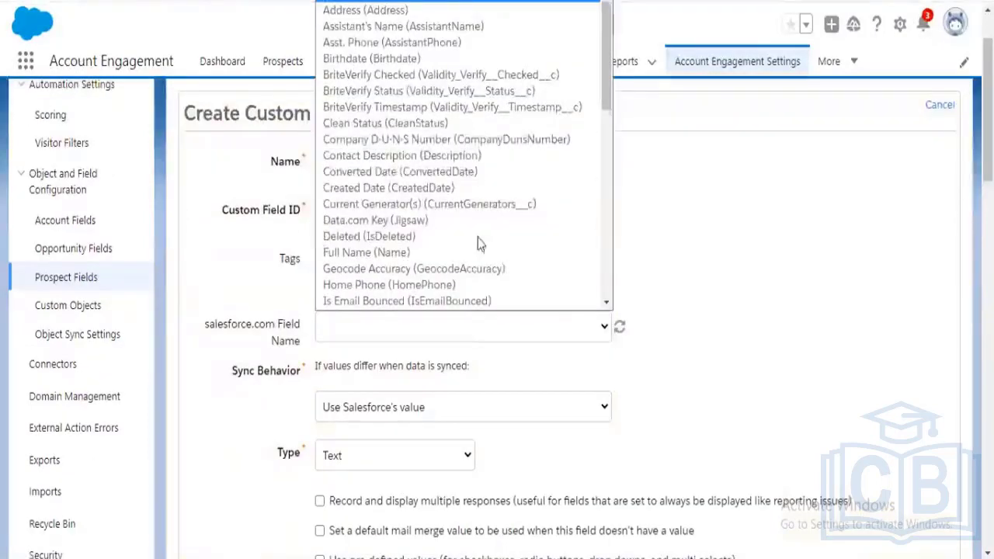
{"action": "scroll", "coordinate": [479, 241], "scroll_direction": "down", "scroll_amount": 1}
{"action": "scroll", "coordinate": [478, 239], "scroll_direction": "down", "scroll_amount": 8}
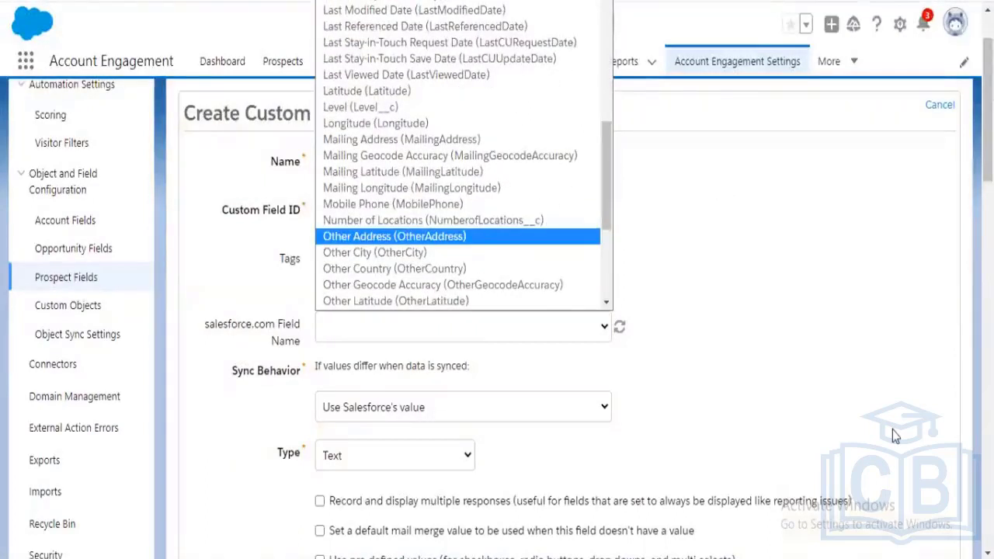
{"action": "left_click", "coordinate": [599, 327]}
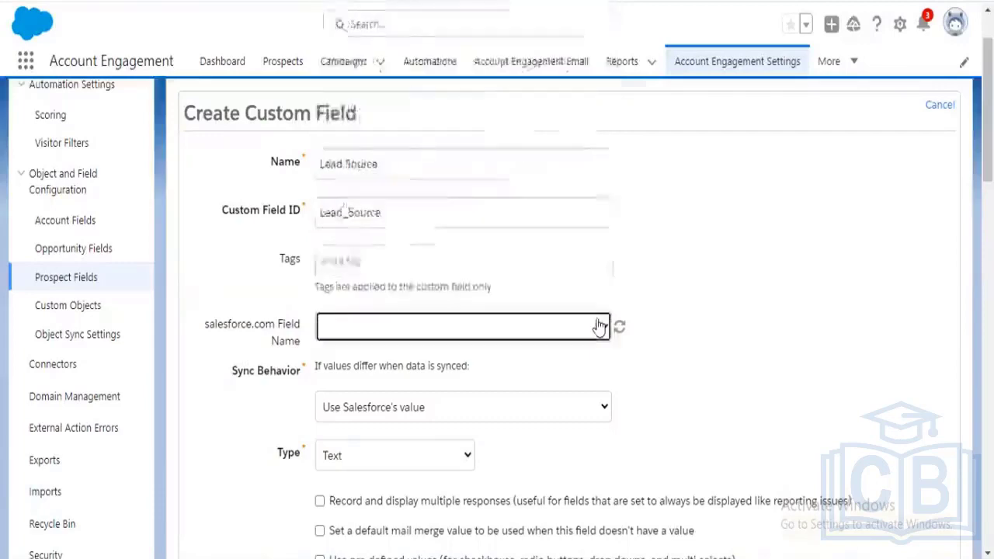
{"action": "left_click", "coordinate": [599, 327]}
{"action": "left_click", "coordinate": [625, 332]}
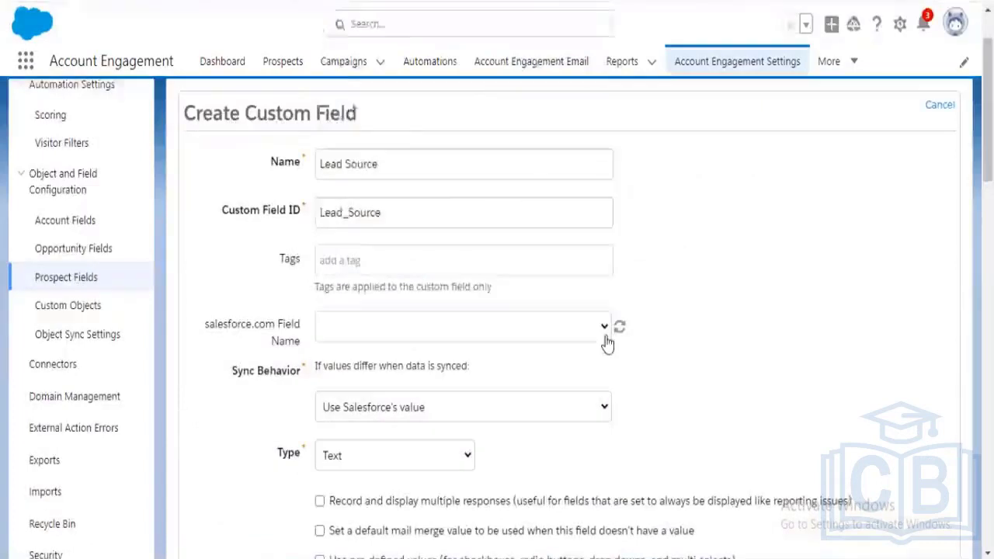
Step: Check the salesforce.com field names again for the custom Lead Source field, and refresh the list once more
{"action": "left_click", "coordinate": [605, 337]}
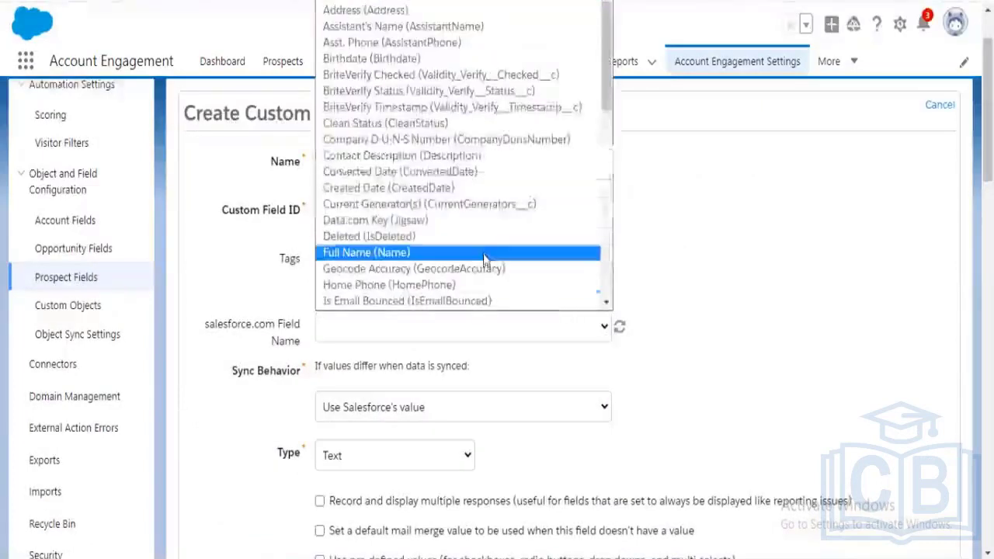
{"action": "scroll", "coordinate": [485, 255], "scroll_direction": "down", "scroll_amount": 4}
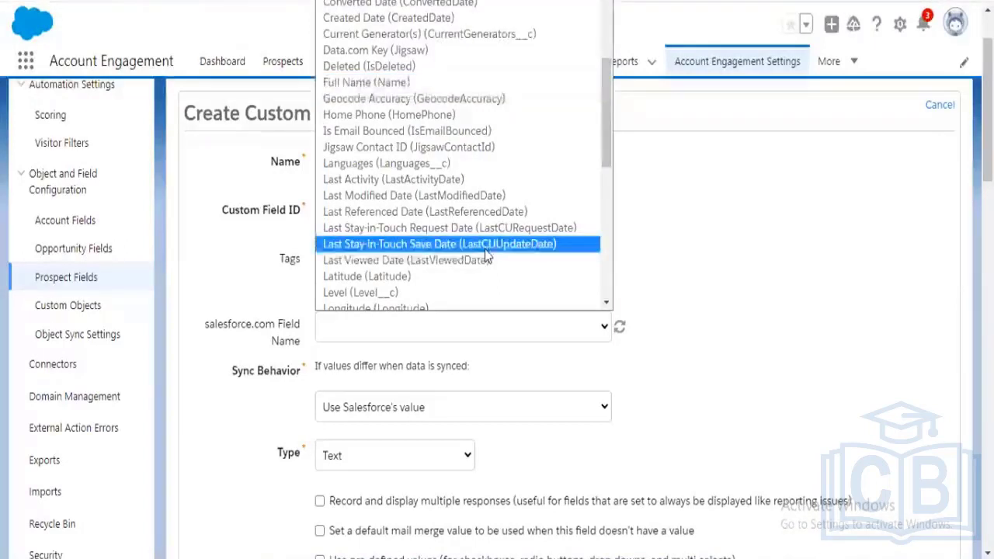
{"action": "left_click", "coordinate": [604, 304]}
{"action": "left_click", "coordinate": [604, 304]}
{"action": "left_click", "coordinate": [605, 304]}
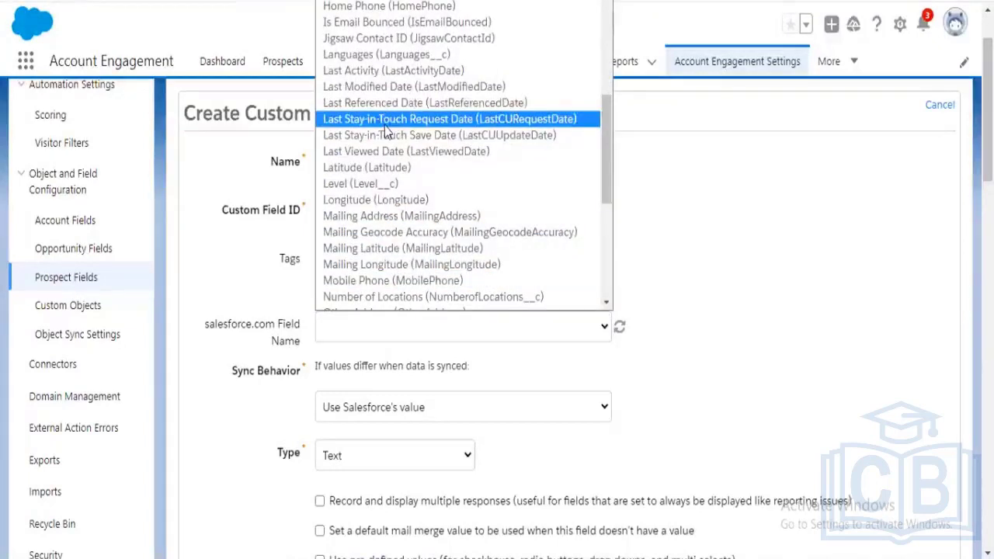
{"action": "scroll", "coordinate": [429, 183], "scroll_direction": "down", "scroll_amount": 3}
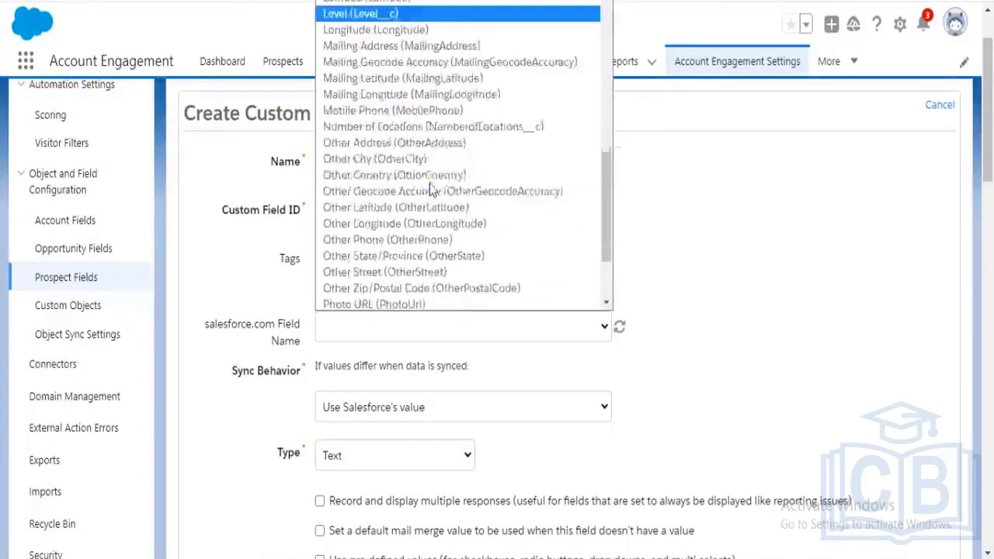
{"action": "scroll", "coordinate": [429, 186], "scroll_direction": "down", "scroll_amount": 3}
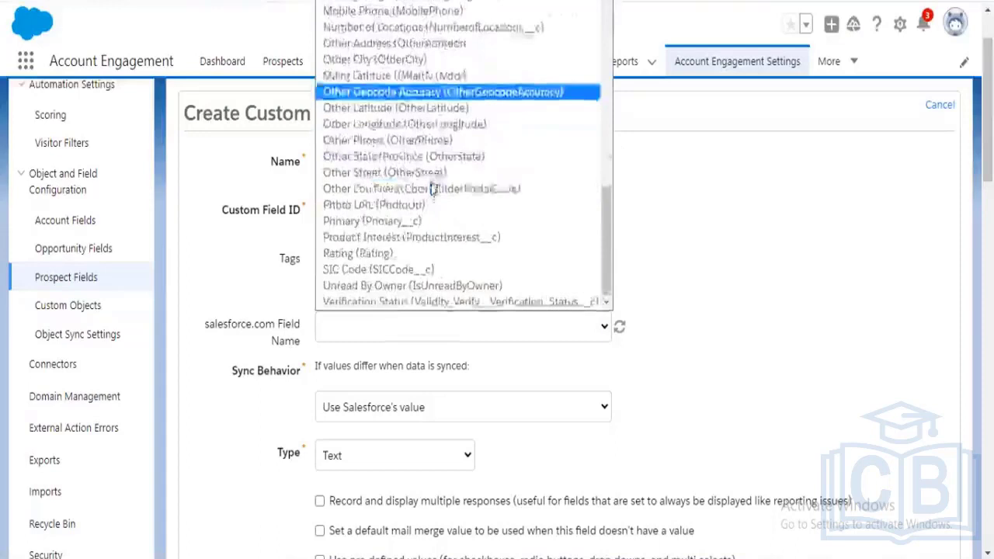
{"action": "left_click", "coordinate": [624, 332]}
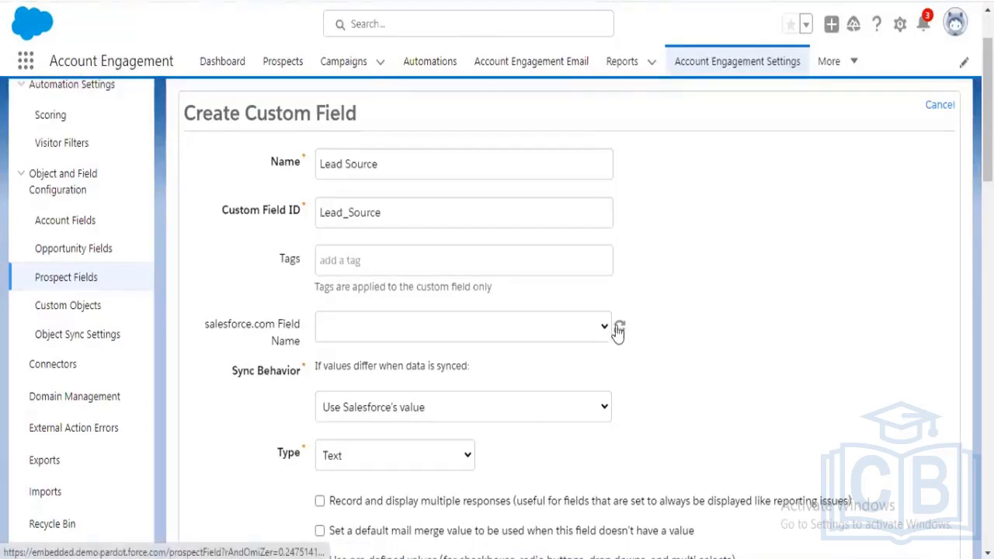
Step: Try to map the new prospect field to the Salesforce field Lead Source (Lead_Source__c)
{"action": "left_click", "coordinate": [605, 327]}
{"action": "scroll", "coordinate": [509, 255], "scroll_direction": "down", "scroll_amount": 5}
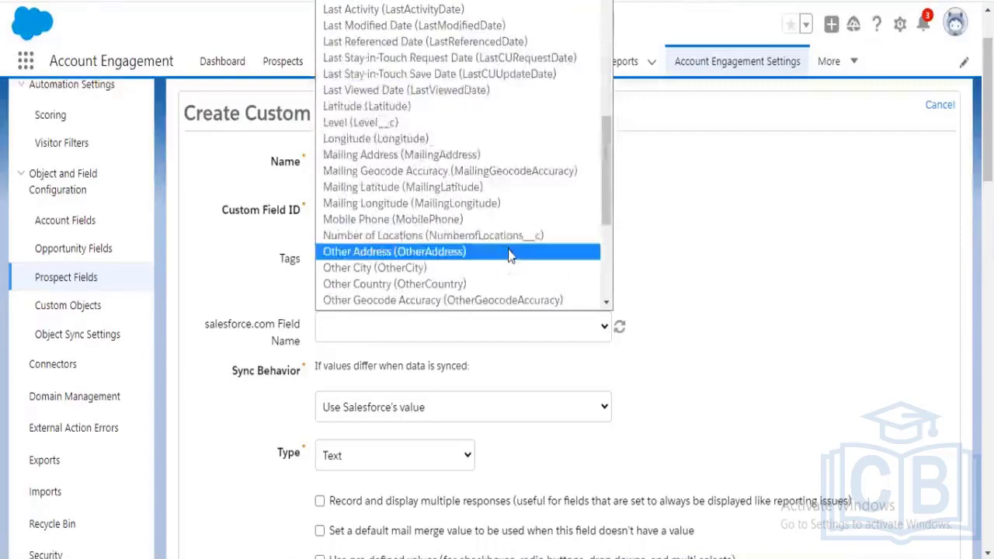
{"action": "left_click", "coordinate": [415, 124]}
{"action": "scroll", "coordinate": [663, 295], "scroll_direction": "down", "scroll_amount": 1}
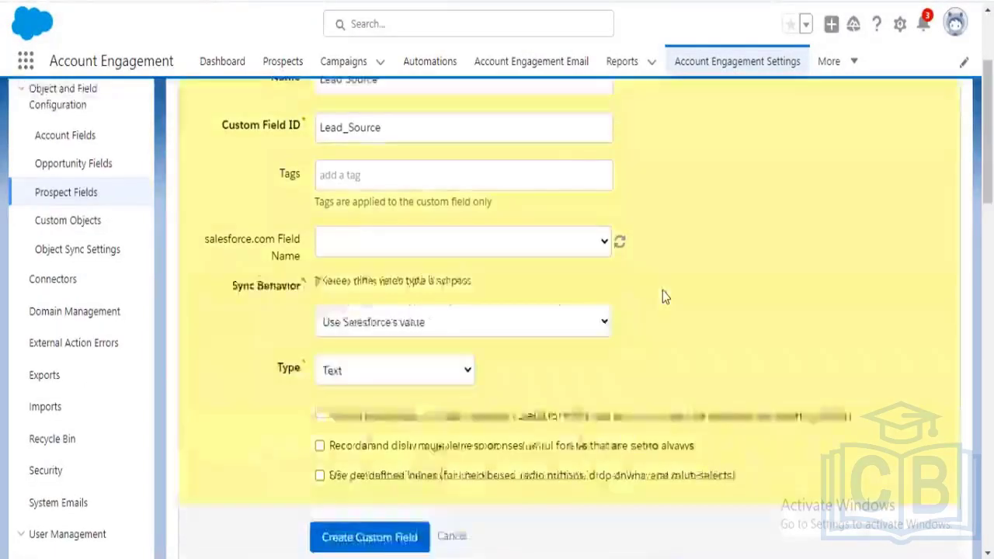
{"action": "left_click", "coordinate": [604, 247]}
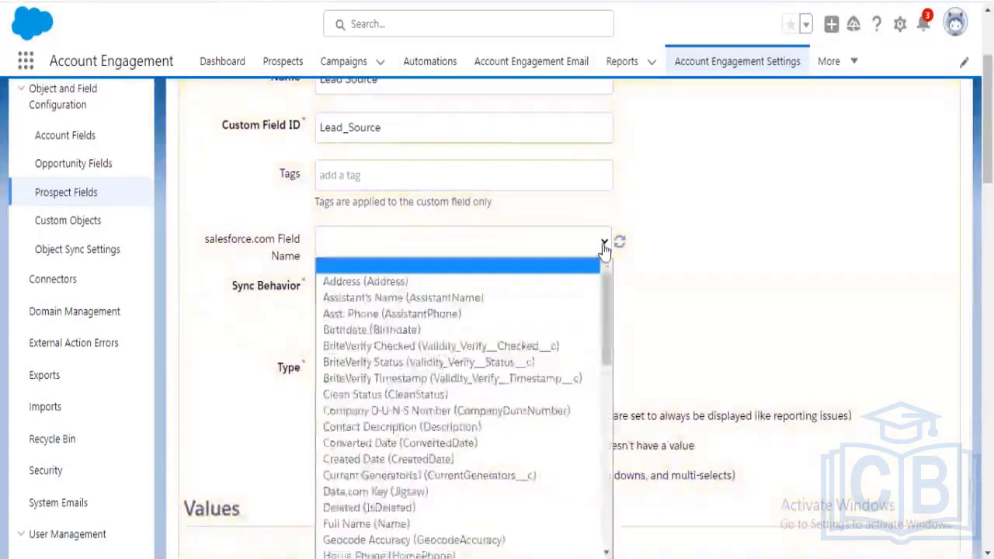
{"action": "left_click", "coordinate": [604, 254]}
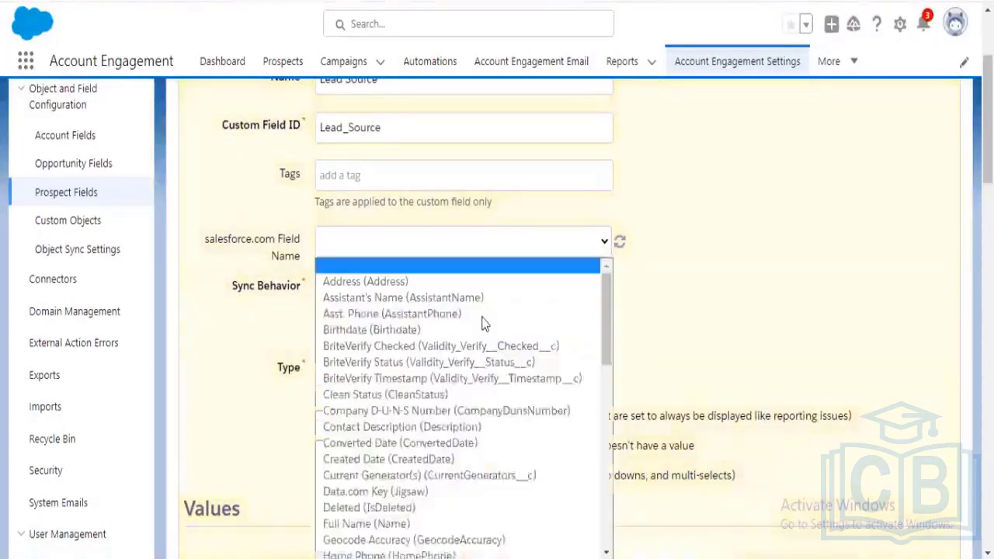
{"action": "scroll", "coordinate": [482, 326], "scroll_direction": "down", "scroll_amount": 8}
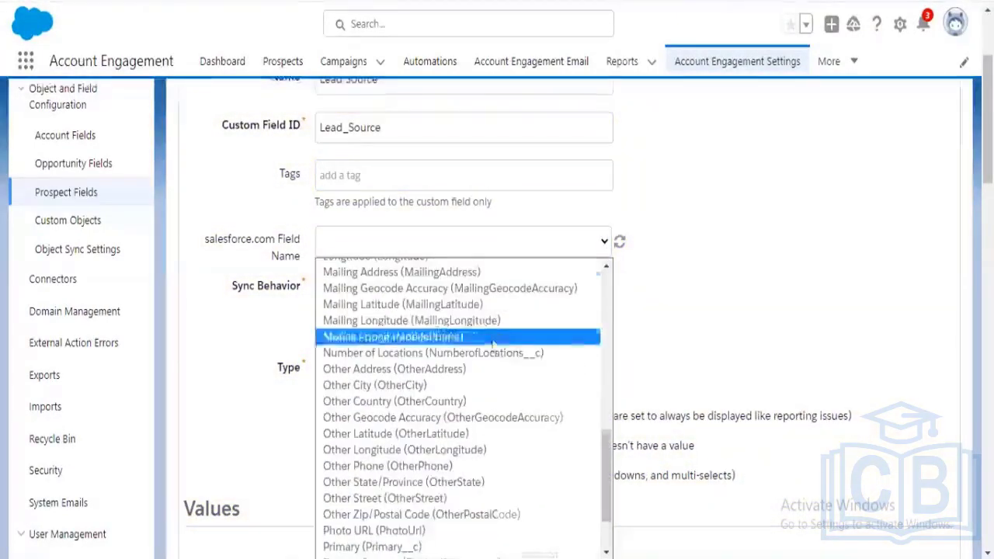
{"action": "scroll", "coordinate": [516, 386], "scroll_direction": "down", "scroll_amount": 2}
{"action": "scroll", "coordinate": [516, 399], "scroll_direction": "up", "scroll_amount": 3}
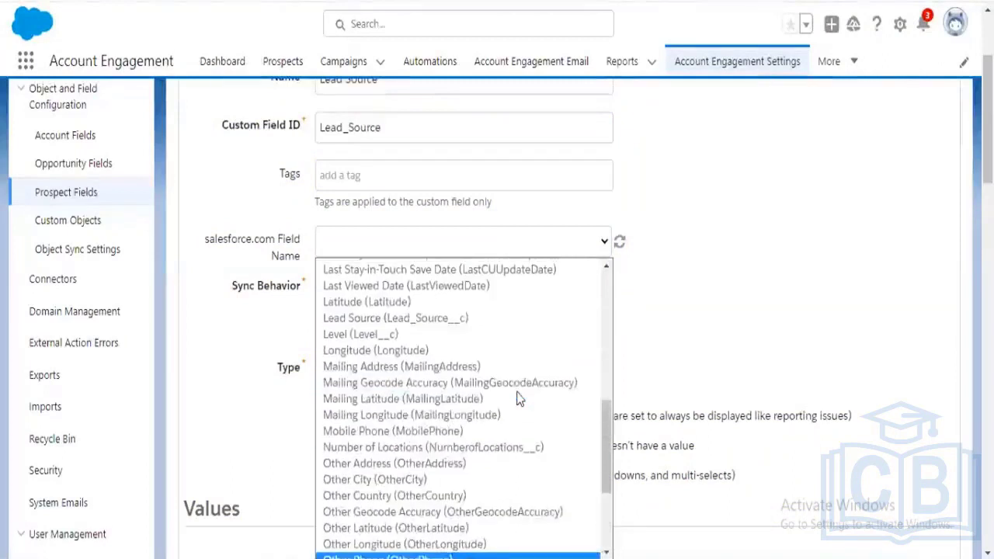
{"action": "left_click", "coordinate": [467, 318]}
{"action": "scroll", "coordinate": [669, 320], "scroll_direction": "down", "scroll_amount": 1}
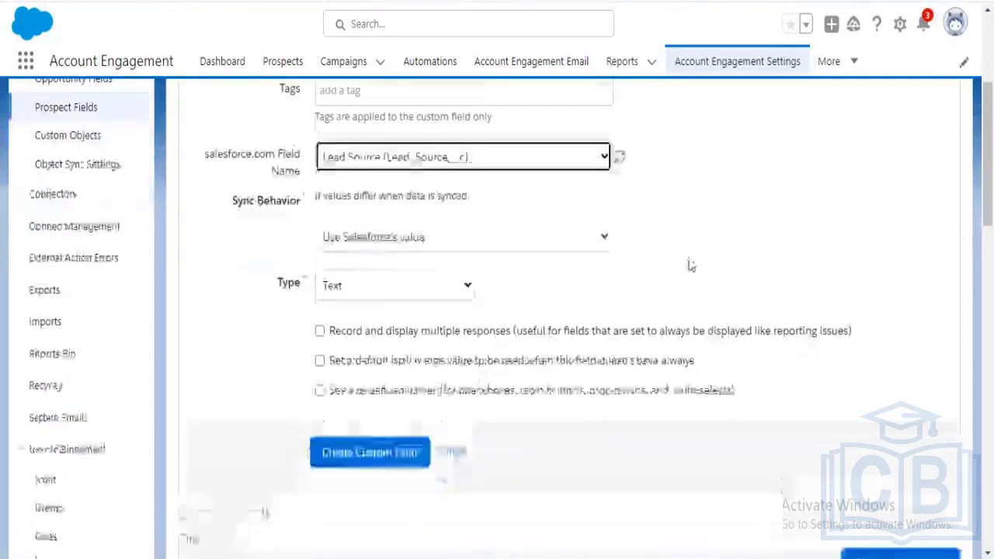
Step: Set the salesforce.com field name to Lead Source (Lead_Source__c) and create the custom prospect field
{"action": "scroll", "coordinate": [690, 266], "scroll_direction": "up", "scroll_amount": 2}
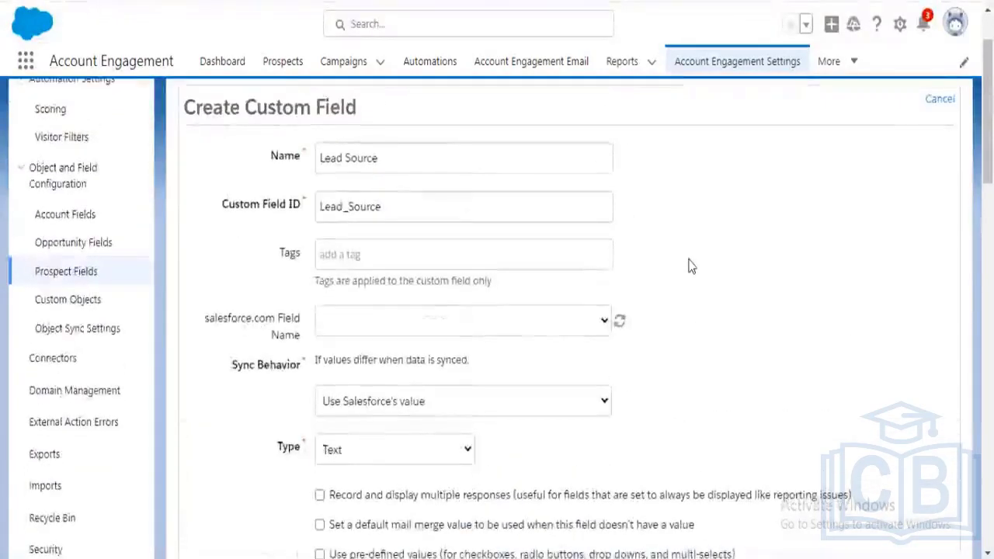
{"action": "scroll", "coordinate": [526, 297], "scroll_direction": "down", "scroll_amount": 1}
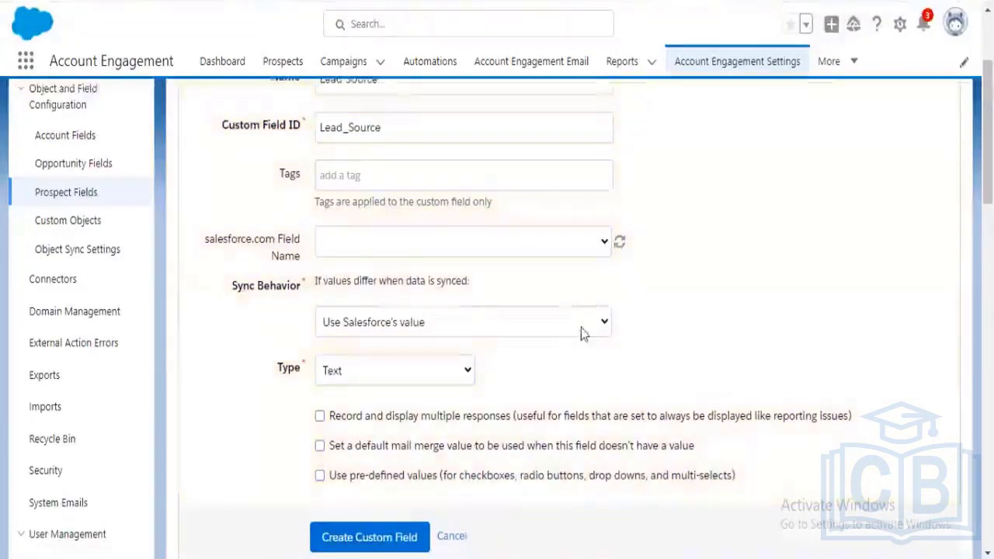
{"action": "scroll", "coordinate": [583, 332], "scroll_direction": "down", "scroll_amount": 1}
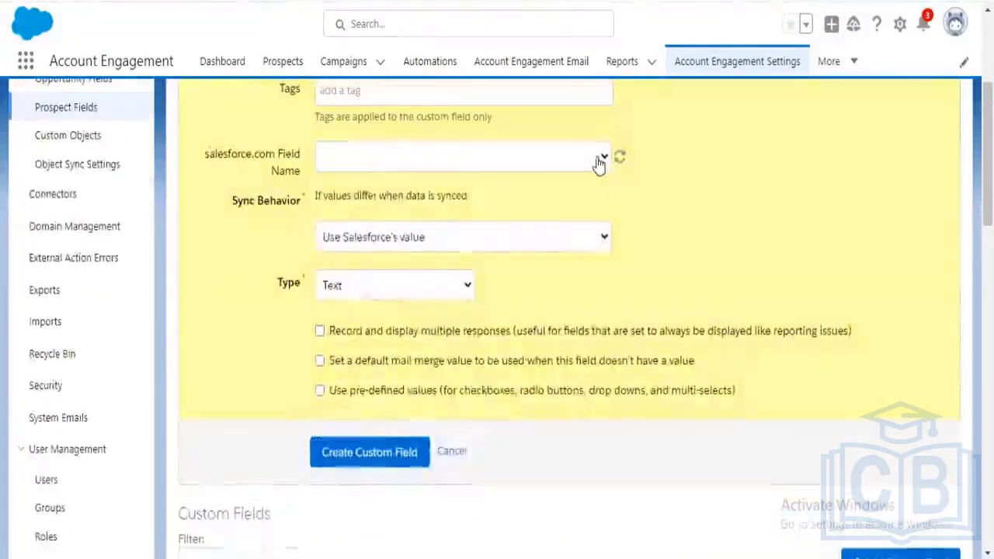
{"action": "left_click", "coordinate": [598, 162]}
{"action": "scroll", "coordinate": [496, 397], "scroll_direction": "down", "scroll_amount": 8}
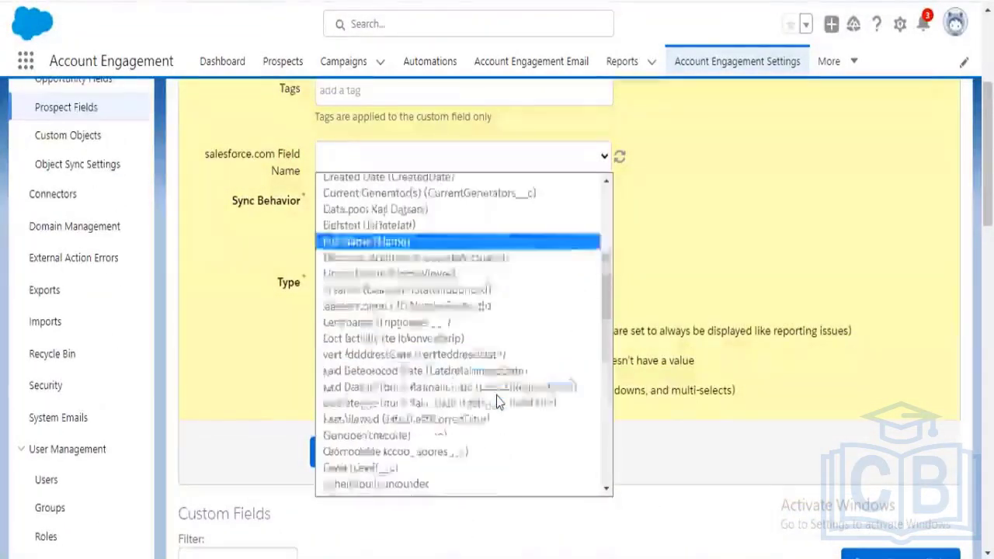
{"action": "left_click", "coordinate": [448, 310]}
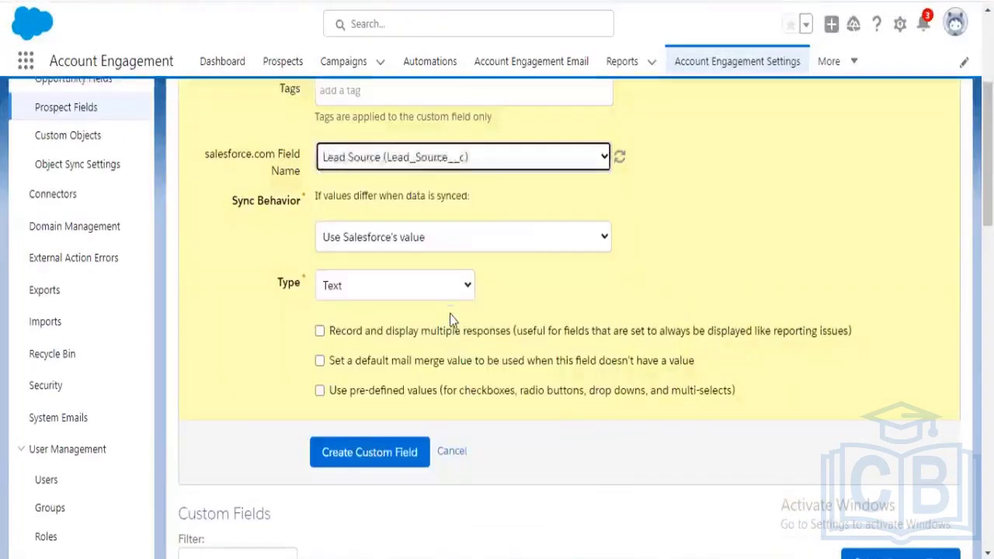
{"action": "scroll", "coordinate": [439, 392], "scroll_direction": "down", "scroll_amount": 1}
{"action": "left_click", "coordinate": [419, 376]}
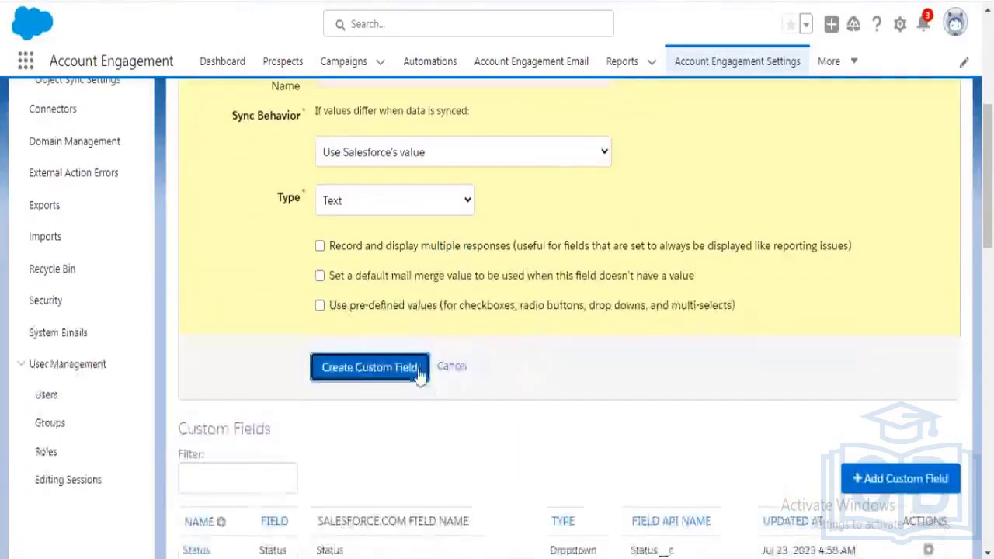
Step: Add all prospects to the sync queue and open the Lead Source custom prospect field for editing
{"action": "scroll", "coordinate": [569, 379], "scroll_direction": "up", "scroll_amount": 2}
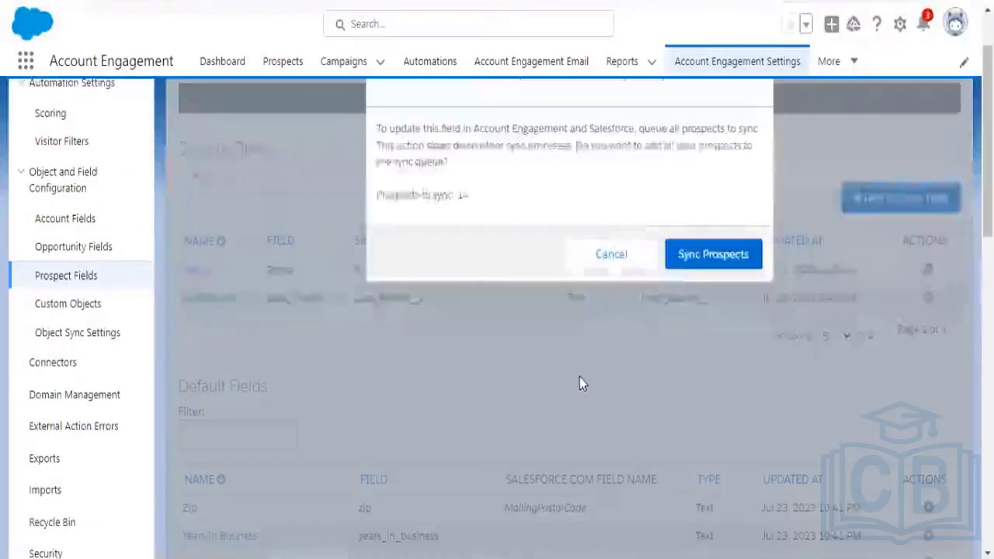
{"action": "left_click", "coordinate": [691, 261]}
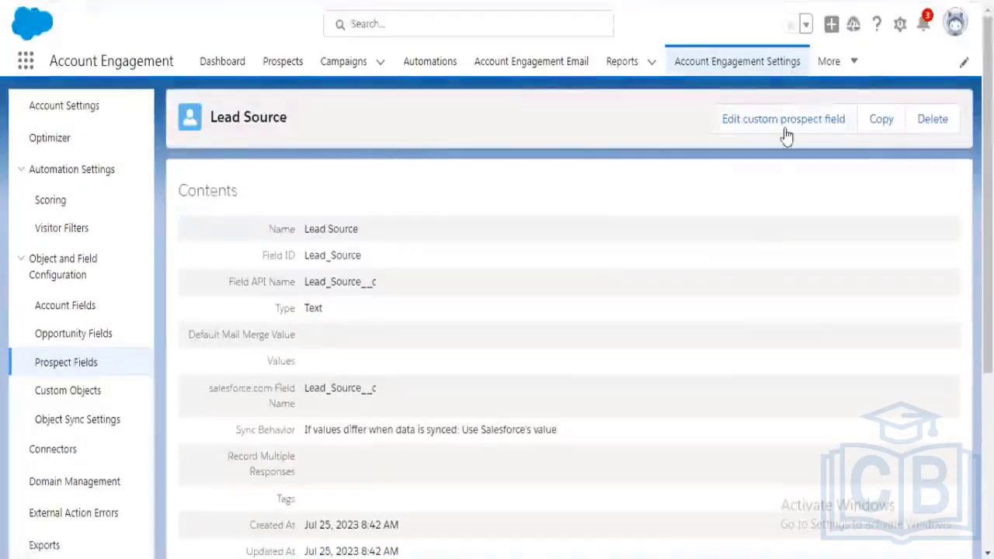
{"action": "left_click", "coordinate": [778, 127]}
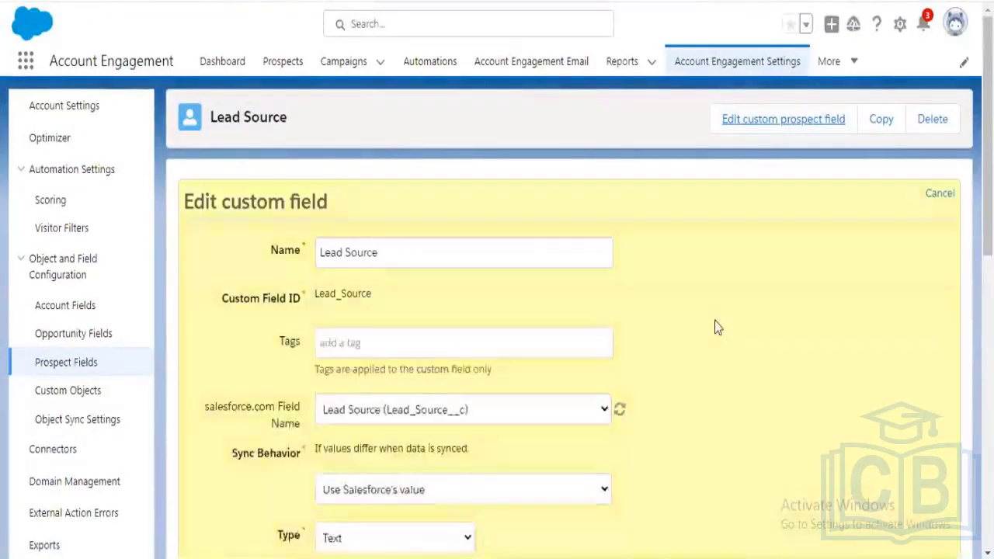
Step: Examine the Lead Source field's mapping settings and the available Sync Behavior options for values that differ when synced
{"action": "scroll", "coordinate": [714, 327], "scroll_direction": "down", "scroll_amount": 2}
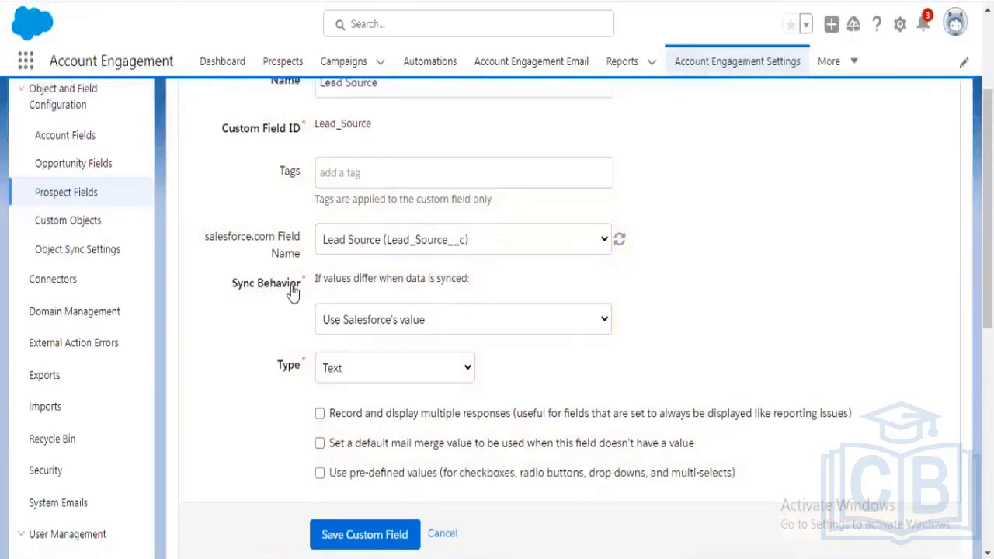
{"action": "left_click", "coordinate": [572, 329]}
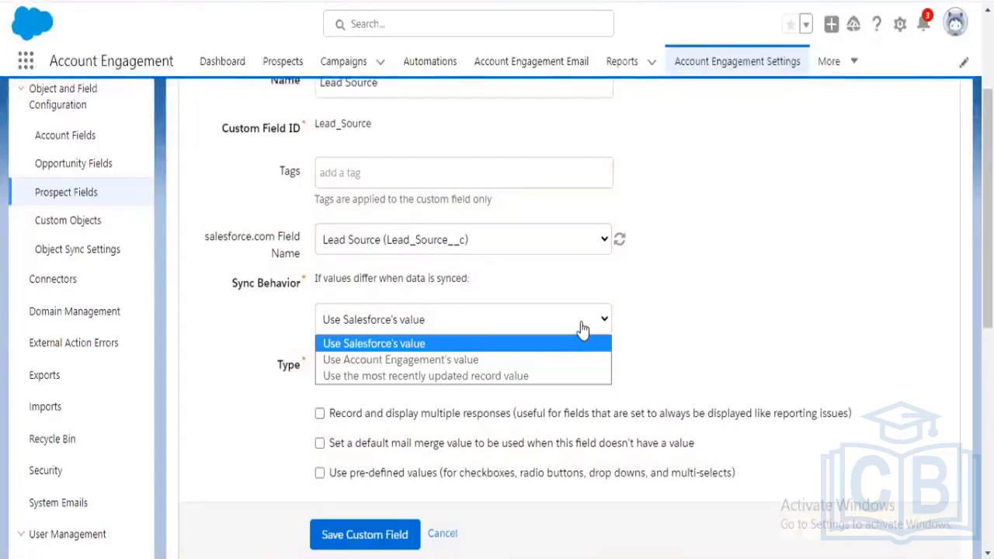
{"action": "left_click", "coordinate": [700, 323]}
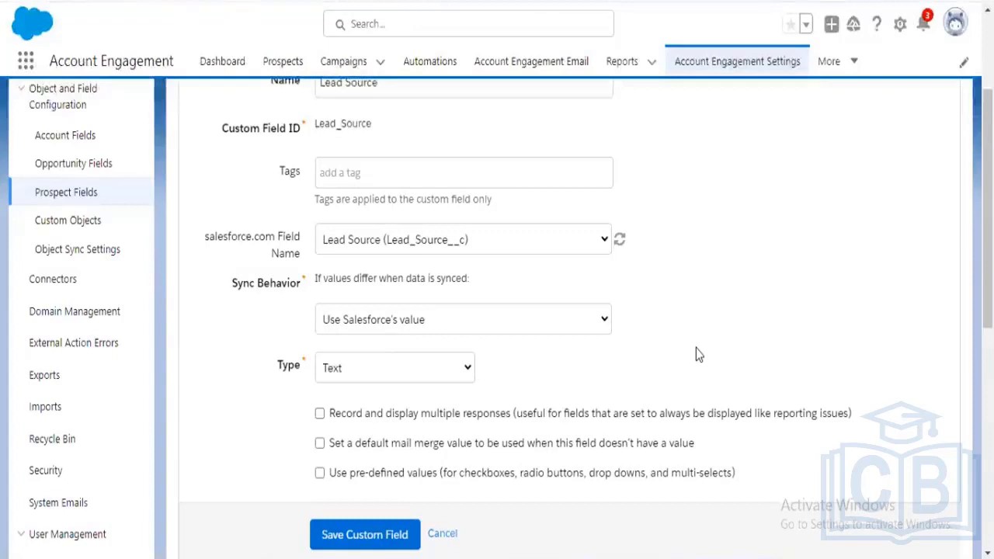
{"action": "scroll", "coordinate": [710, 355], "scroll_direction": "up", "scroll_amount": 1}
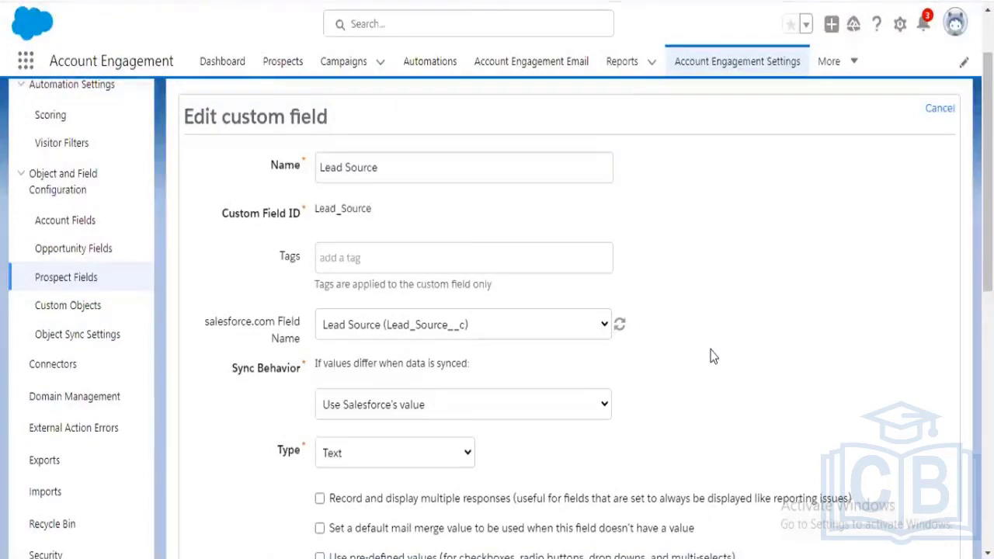
{"action": "scroll", "coordinate": [713, 355], "scroll_direction": "down", "scroll_amount": 1}
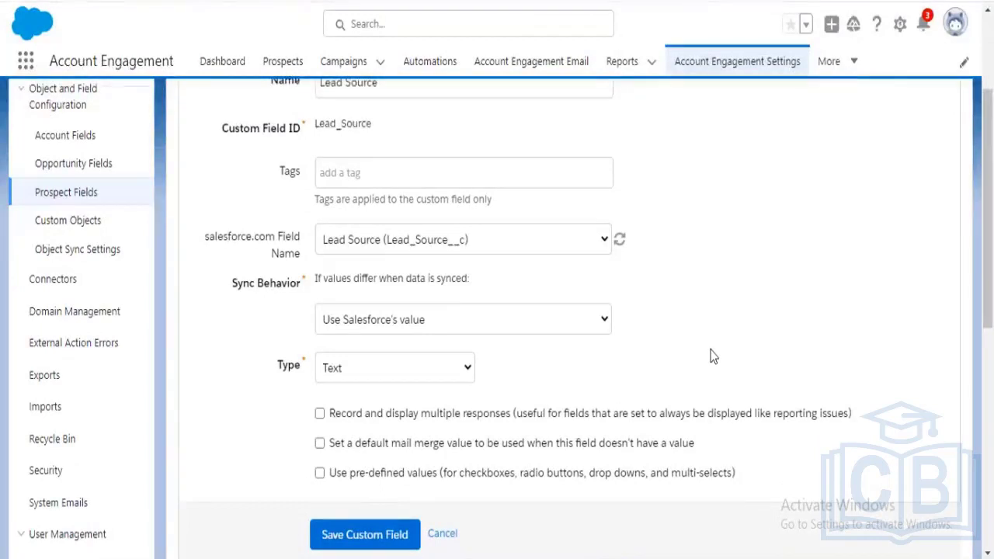
{"action": "scroll", "coordinate": [713, 356], "scroll_direction": "up", "scroll_amount": 1}
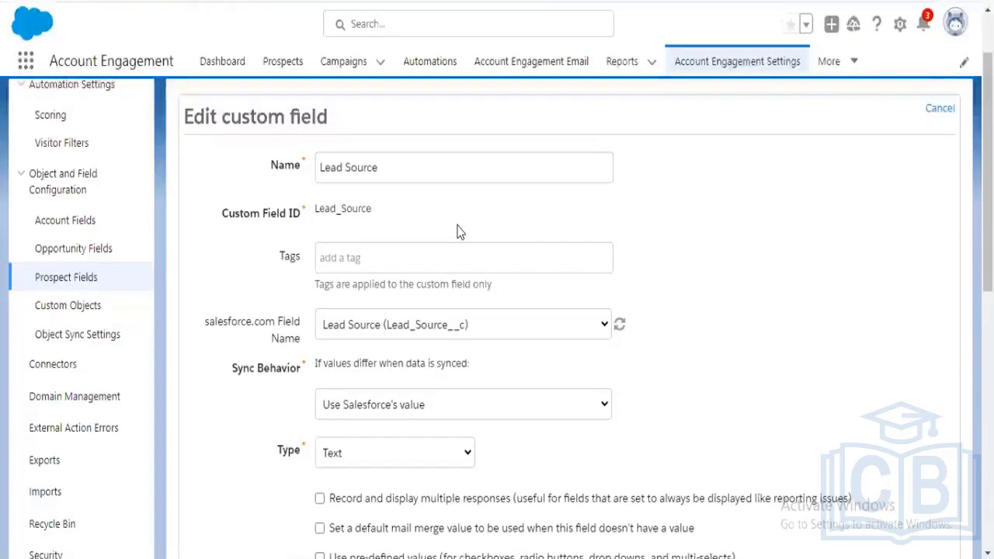
{"action": "scroll", "coordinate": [458, 231], "scroll_direction": "down", "scroll_amount": 1}
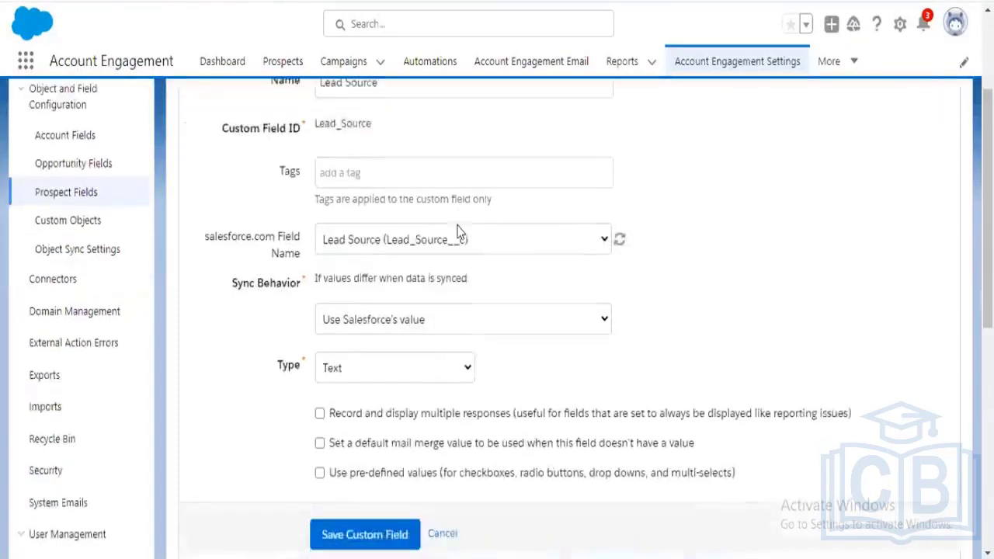
{"action": "left_click", "coordinate": [591, 325]}
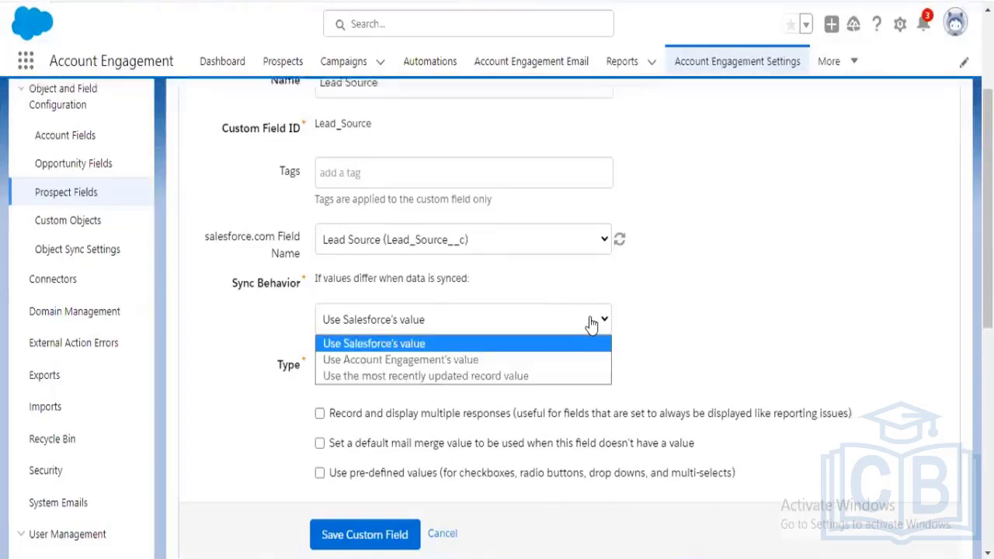
{"action": "left_click", "coordinate": [701, 309]}
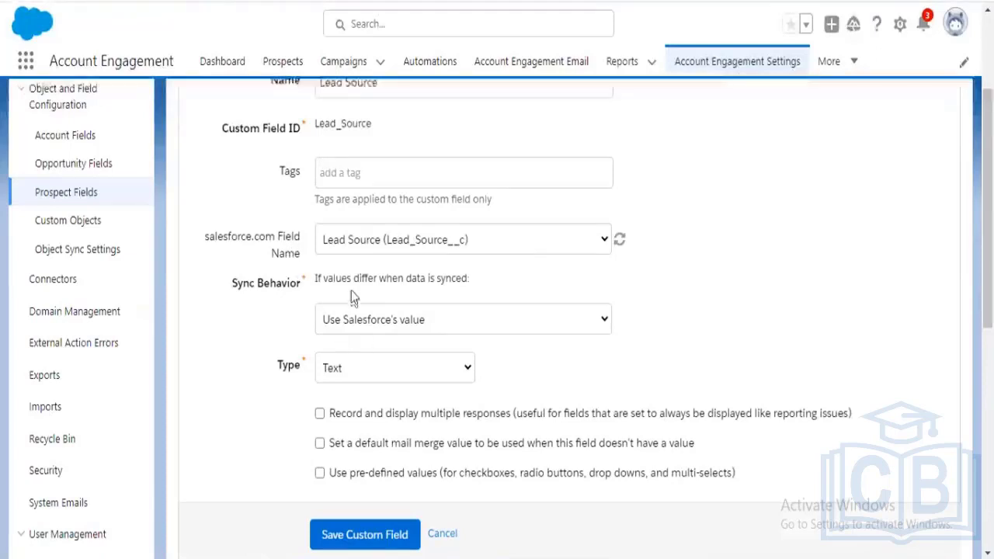
Step: Set the Lead Source field's sync behavior to Use Account Engagement's value
{"action": "left_click", "coordinate": [367, 330]}
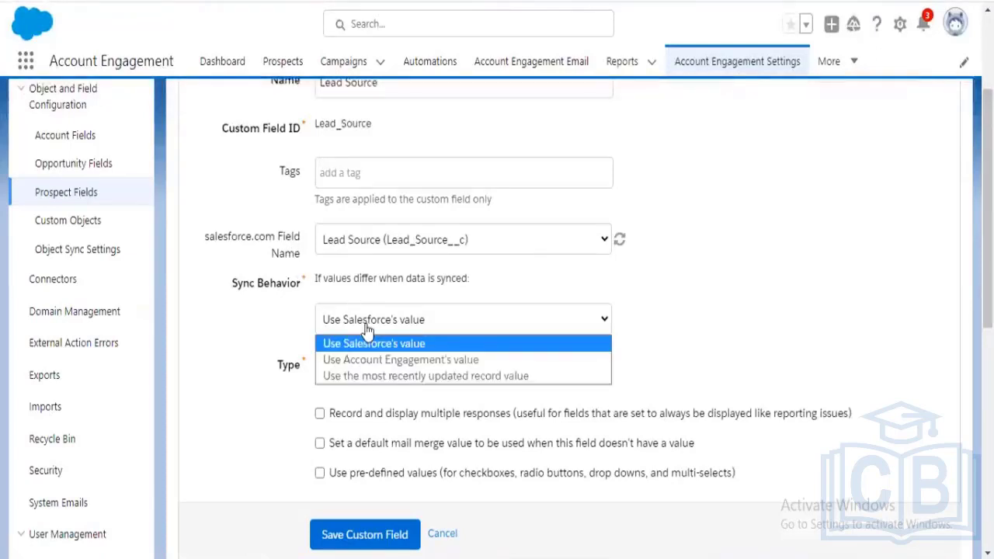
{"action": "left_click", "coordinate": [381, 365]}
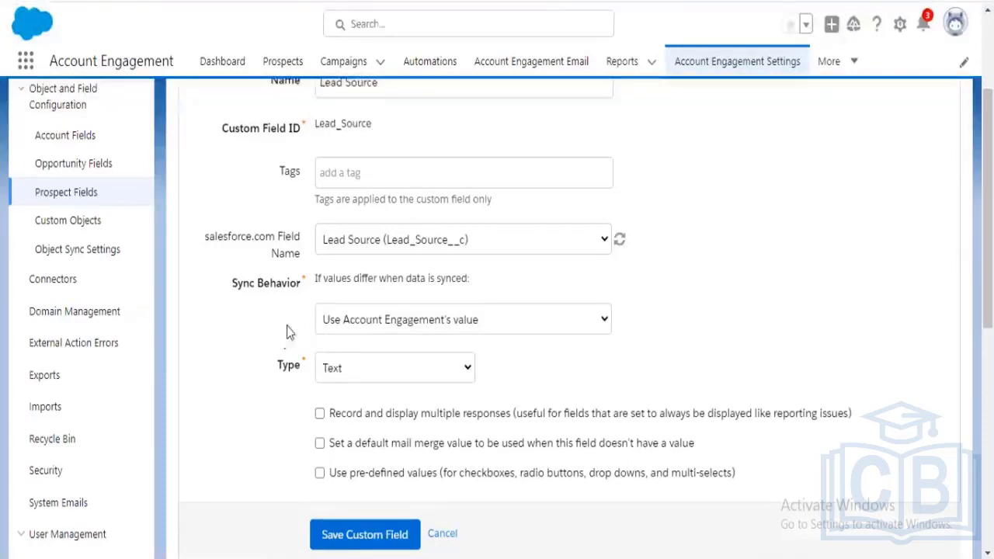
{"action": "scroll", "coordinate": [288, 332], "scroll_direction": "up", "scroll_amount": 2}
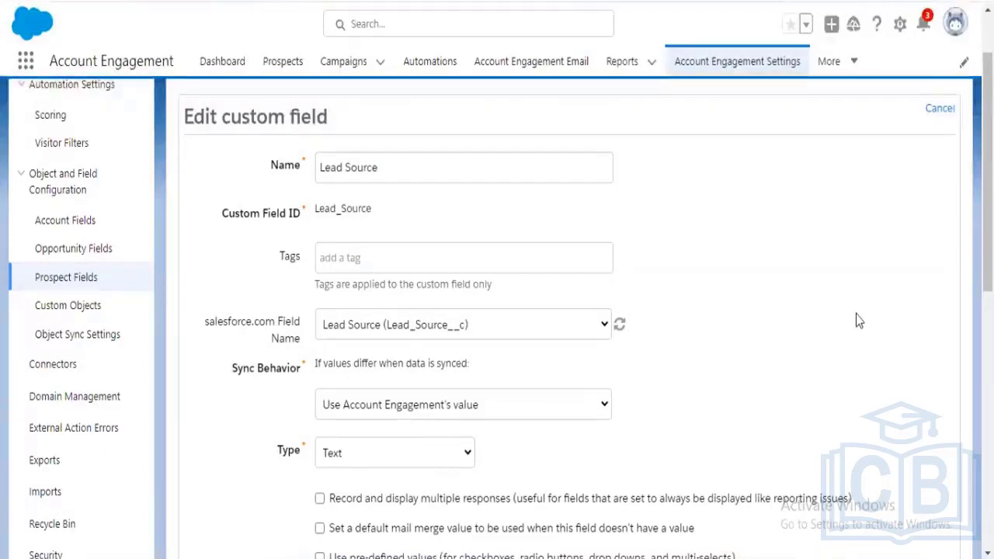
{"action": "scroll", "coordinate": [859, 320], "scroll_direction": "down", "scroll_amount": 2}
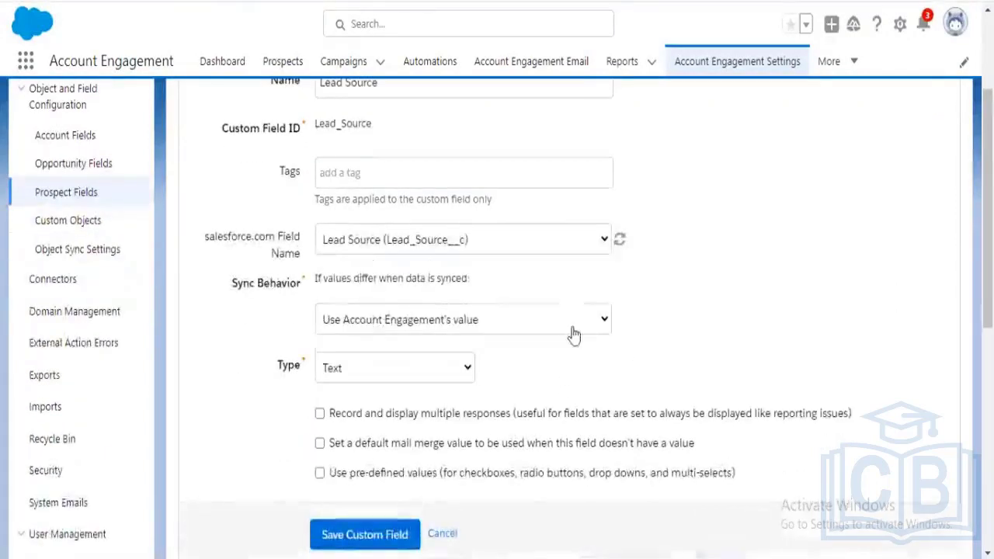
Step: Save the Lead Source custom field with sync behavior Use the most recently updated record value, and queue all prospects to sync
{"action": "left_click", "coordinate": [576, 332]}
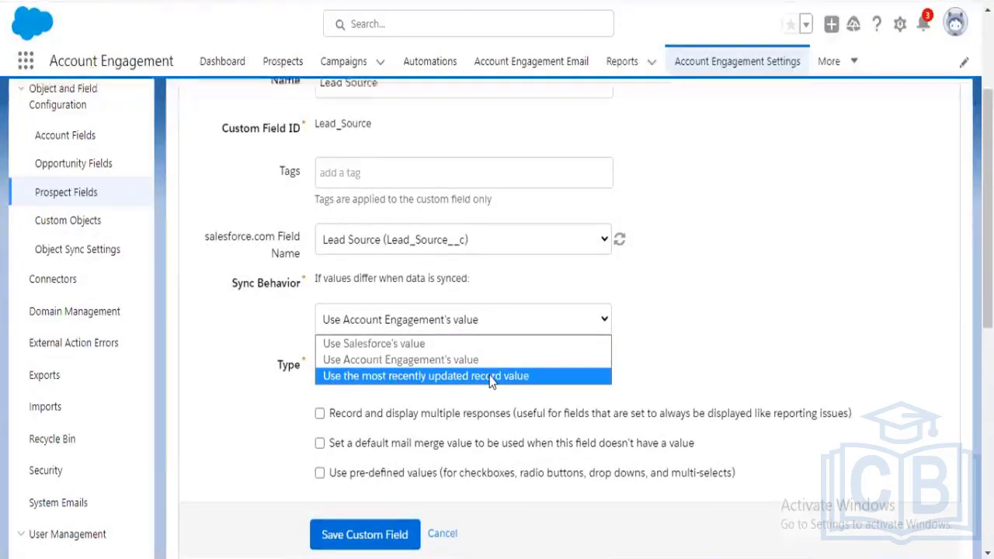
{"action": "left_click", "coordinate": [491, 377]}
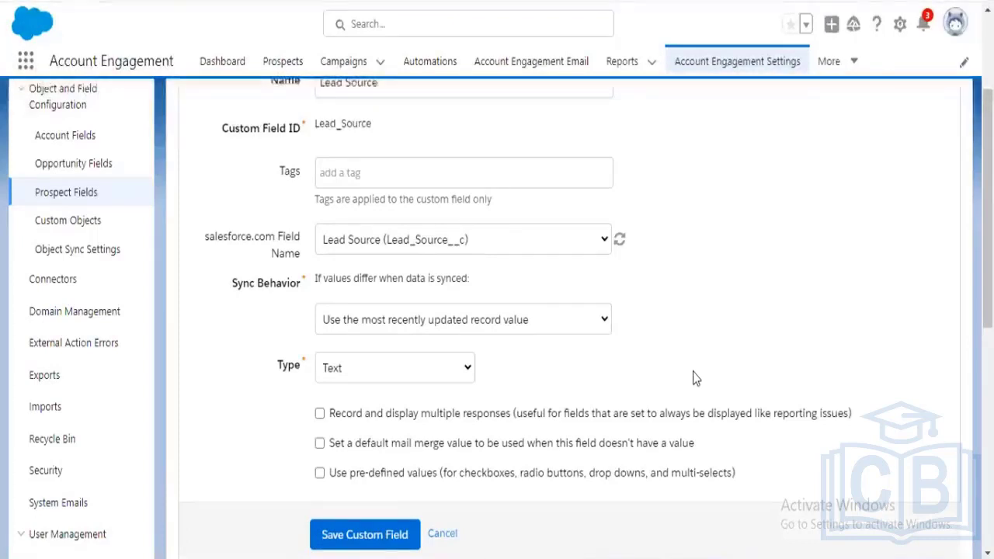
{"action": "scroll", "coordinate": [695, 378], "scroll_direction": "down", "scroll_amount": 1}
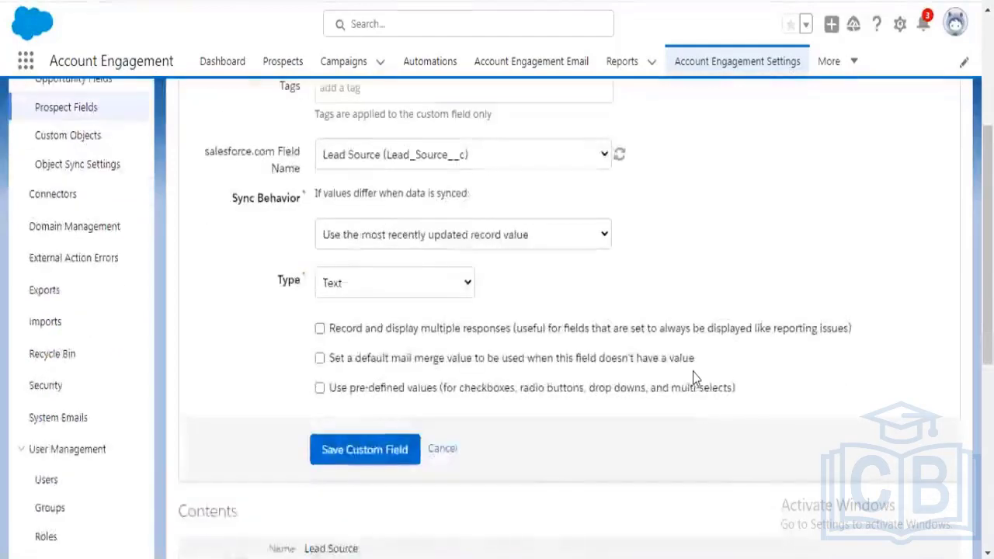
{"action": "scroll", "coordinate": [693, 377], "scroll_direction": "down", "scroll_amount": 1}
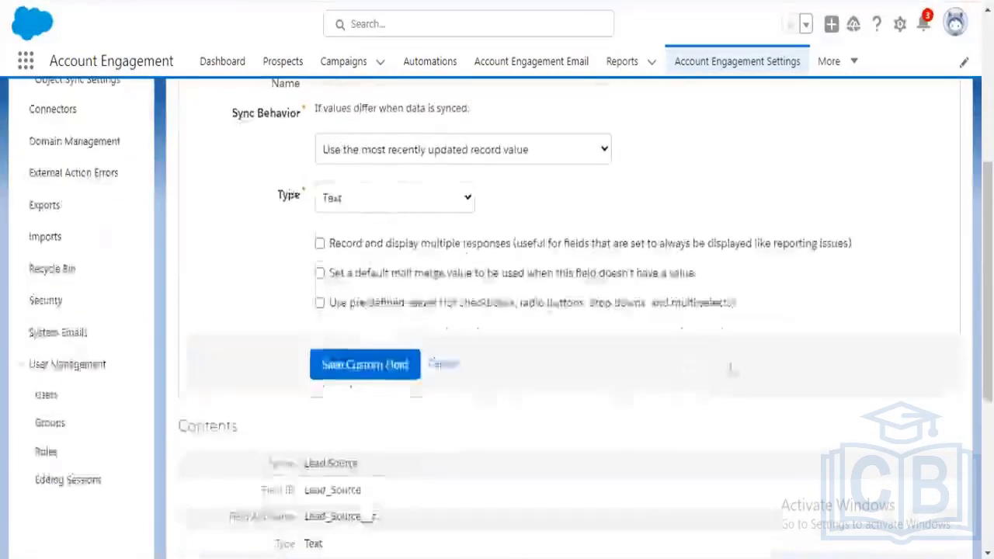
{"action": "left_click", "coordinate": [374, 379]}
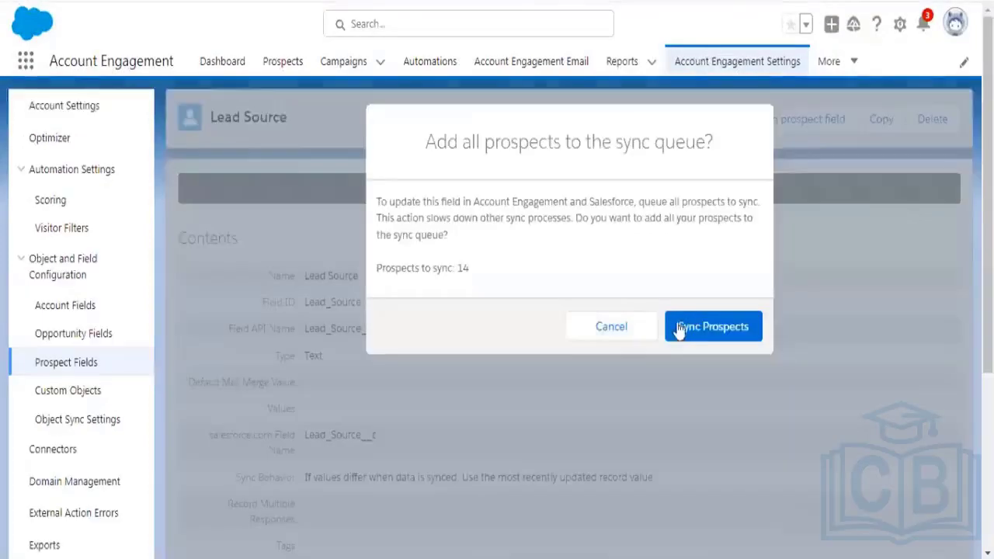
{"action": "left_click", "coordinate": [688, 326]}
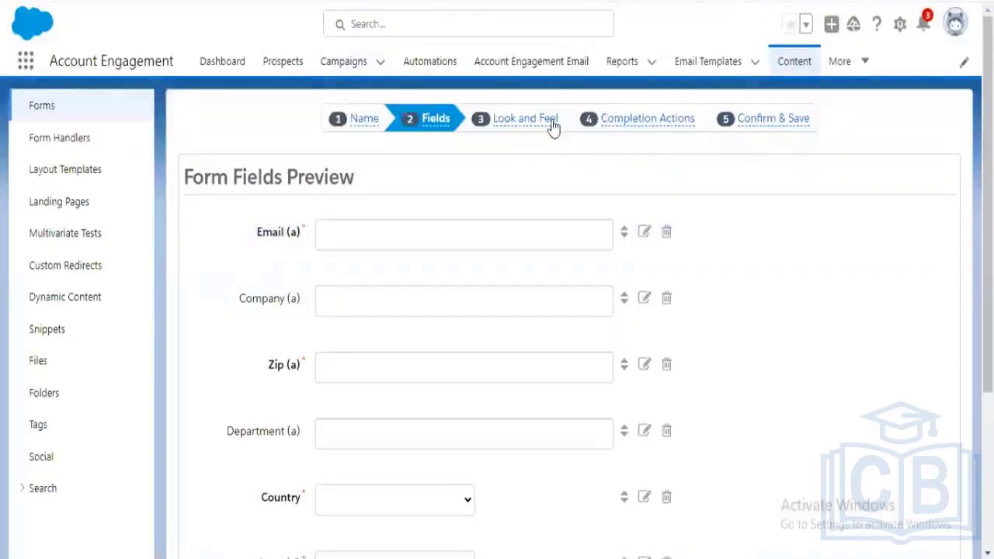
Step: Return to the form's Fields step and start adding a new form field below State
{"action": "scroll", "coordinate": [720, 409], "scroll_direction": "down", "scroll_amount": 3}
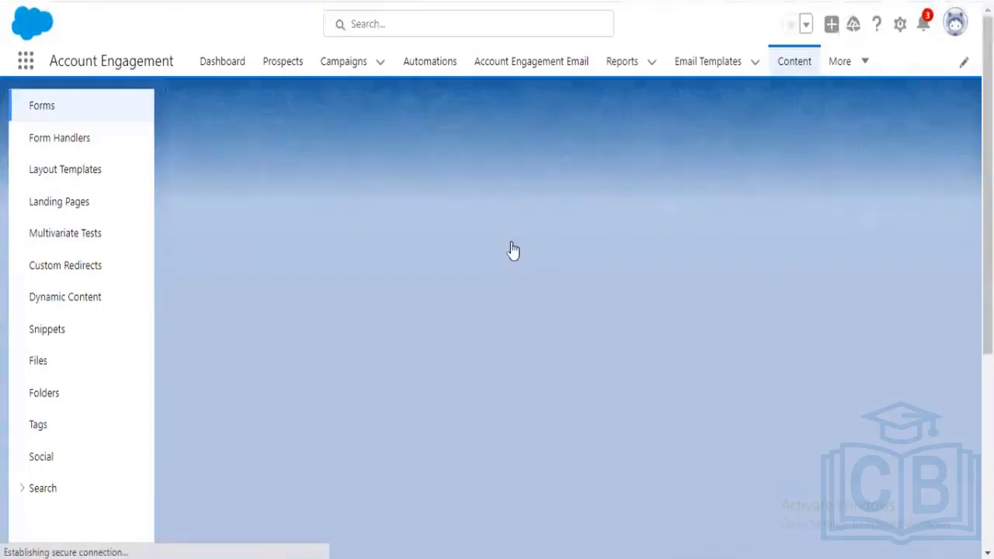
{"action": "scroll", "coordinate": [679, 326], "scroll_direction": "down", "scroll_amount": 3}
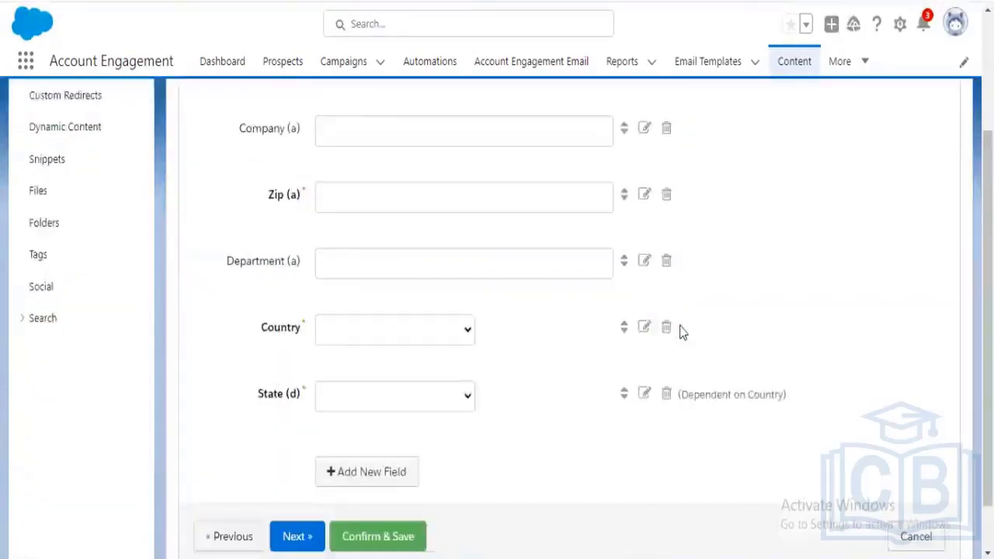
{"action": "left_click", "coordinate": [395, 412]}
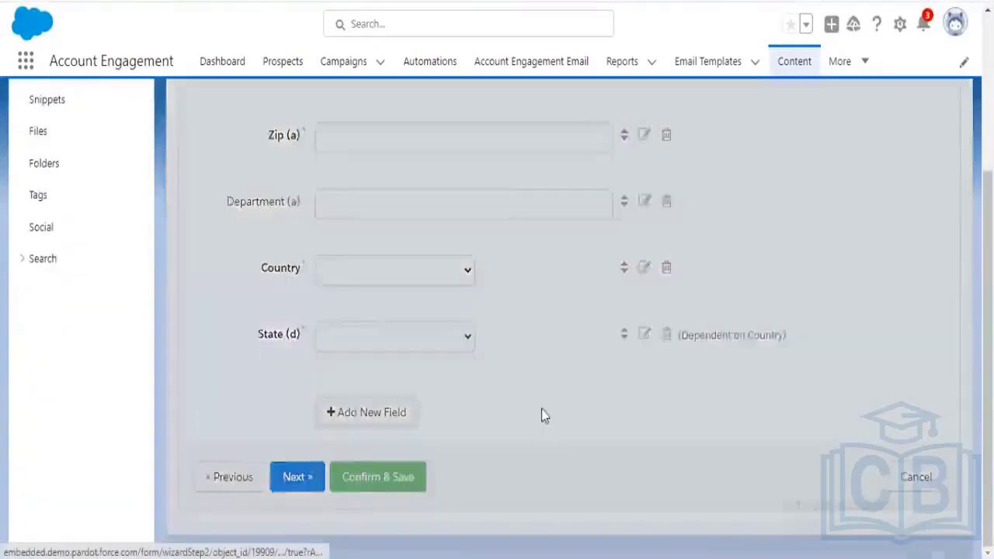
{"action": "scroll", "coordinate": [497, 284], "scroll_direction": "up", "scroll_amount": 2}
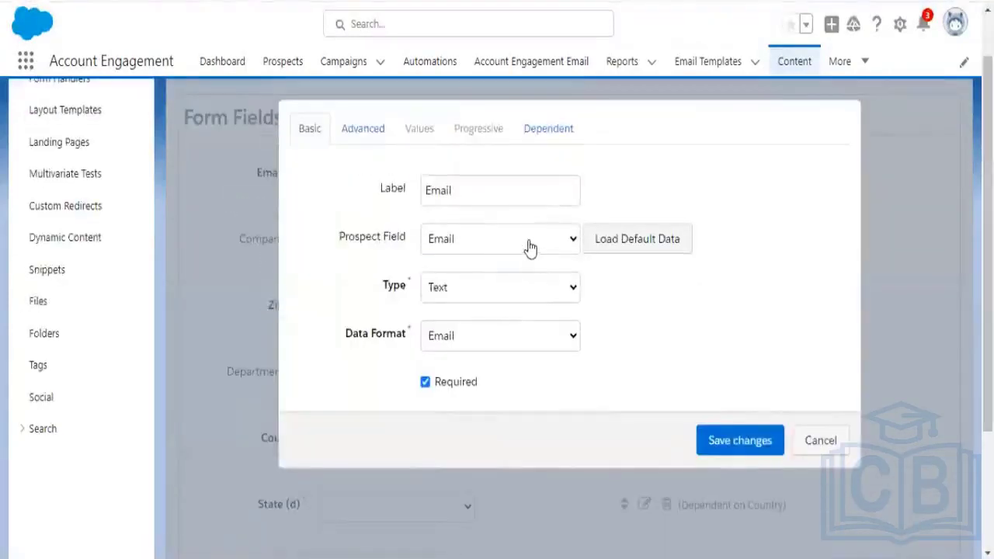
Step: Map the new form field to the custom prospect field Lead Source
{"action": "left_click", "coordinate": [529, 246]}
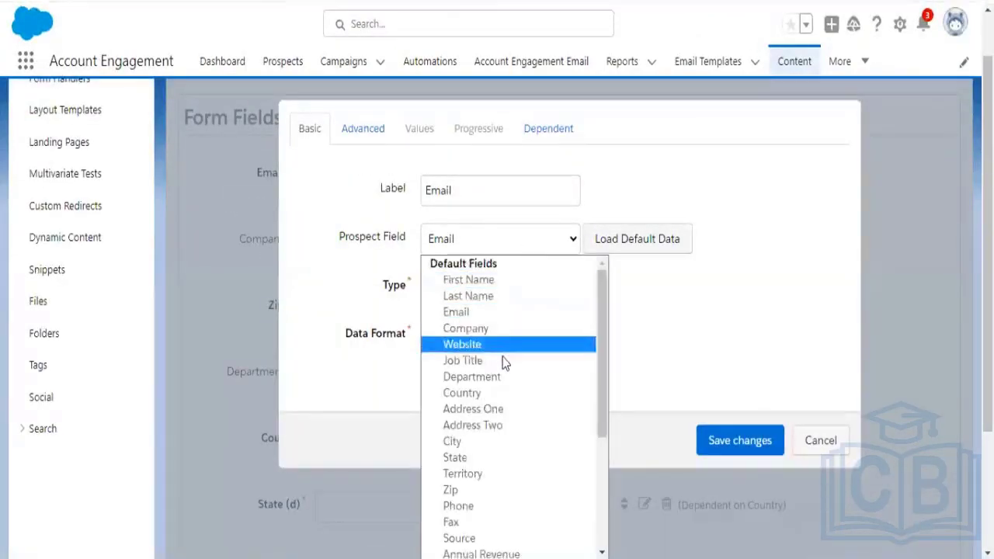
{"action": "scroll", "coordinate": [505, 357], "scroll_direction": "down", "scroll_amount": 3}
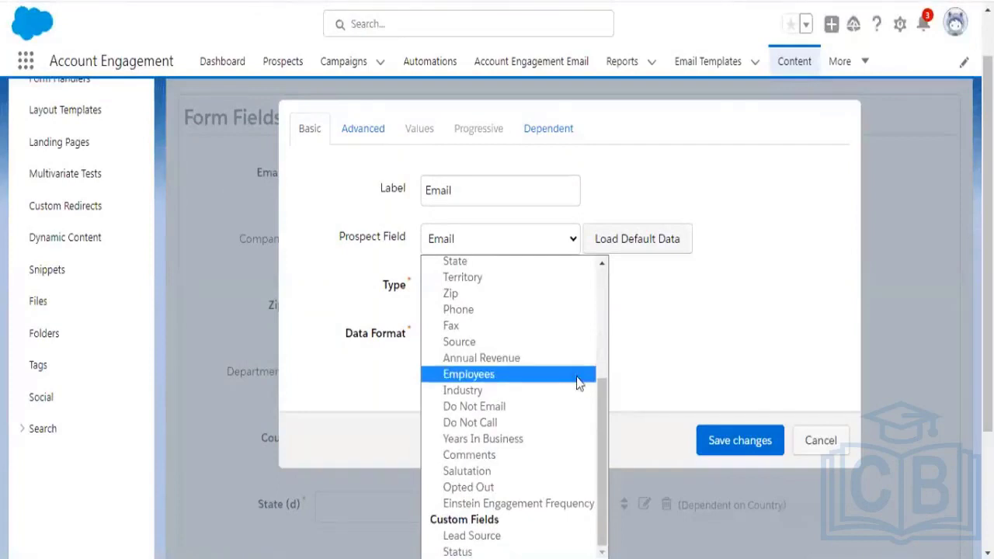
{"action": "scroll", "coordinate": [683, 375], "scroll_direction": "down", "scroll_amount": 2}
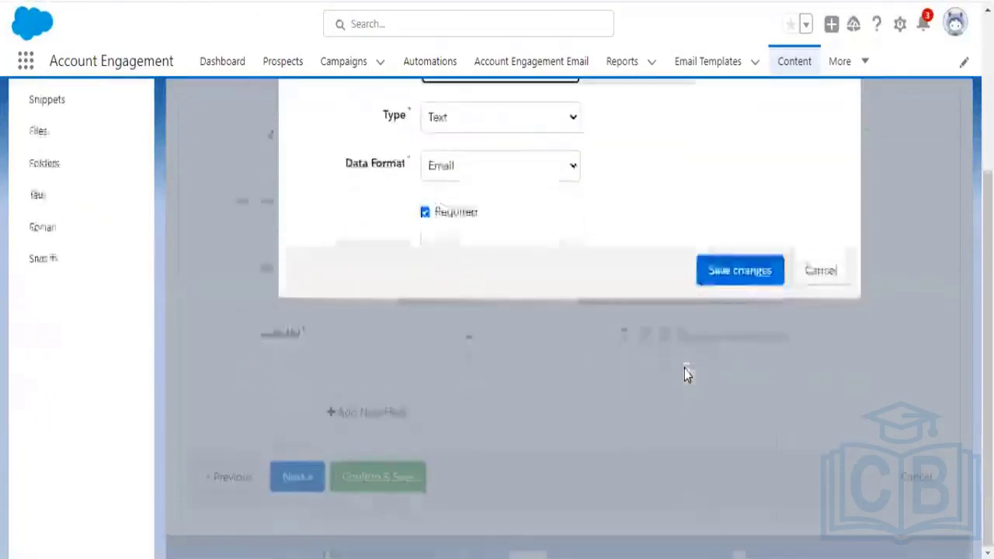
{"action": "scroll", "coordinate": [683, 375], "scroll_direction": "up", "scroll_amount": 2}
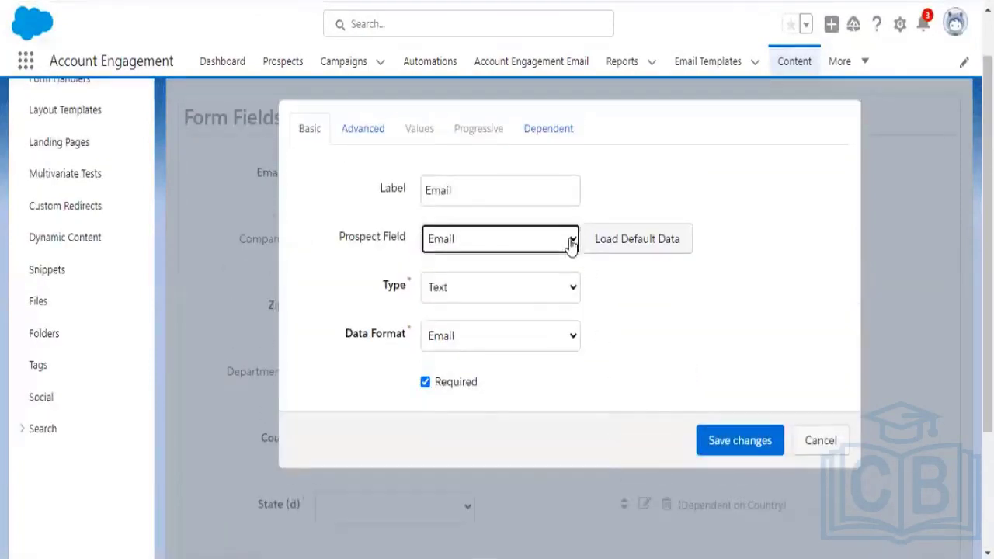
{"action": "left_click", "coordinate": [573, 241]}
{"action": "scroll", "coordinate": [562, 388], "scroll_direction": "down", "scroll_amount": 5}
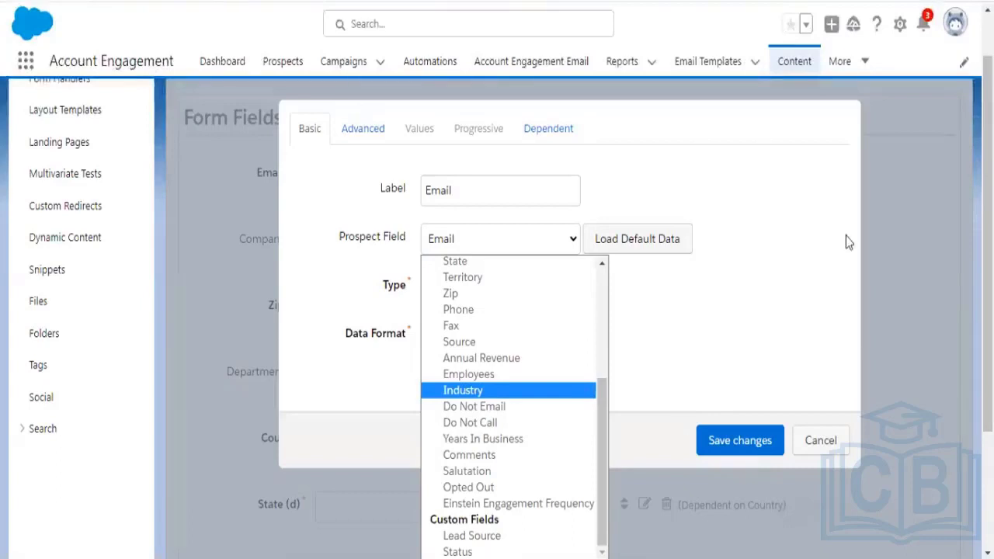
{"action": "scroll", "coordinate": [548, 337], "scroll_direction": "up", "scroll_amount": 3}
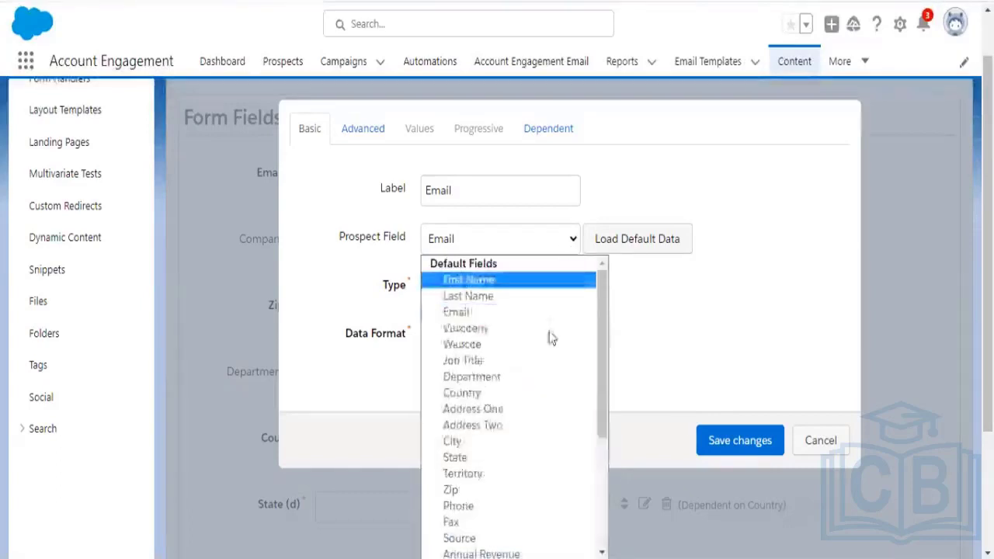
{"action": "scroll", "coordinate": [559, 427], "scroll_direction": "down", "scroll_amount": 2}
{"action": "scroll", "coordinate": [559, 427], "scroll_direction": "down", "scroll_amount": 1}
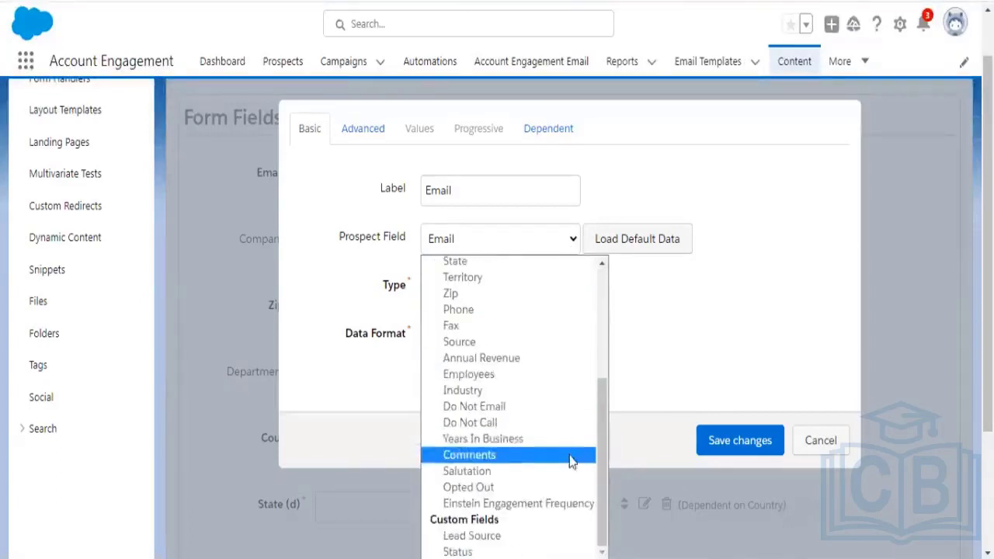
{"action": "left_click", "coordinate": [525, 537]}
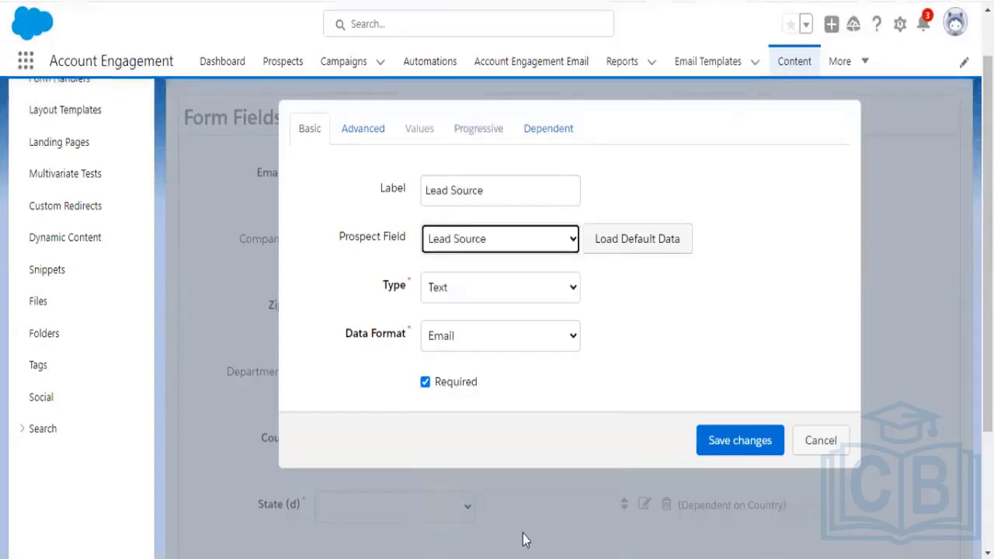
Step: Set the Lead Source form field's data format to Text
{"action": "left_click", "coordinate": [553, 346]}
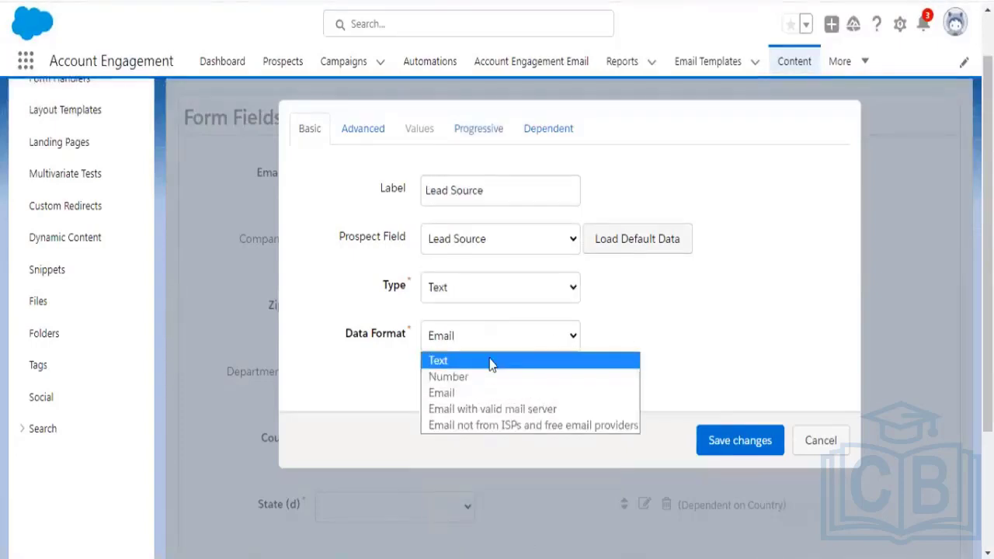
{"action": "left_click", "coordinate": [490, 362]}
{"action": "left_click", "coordinate": [501, 337]}
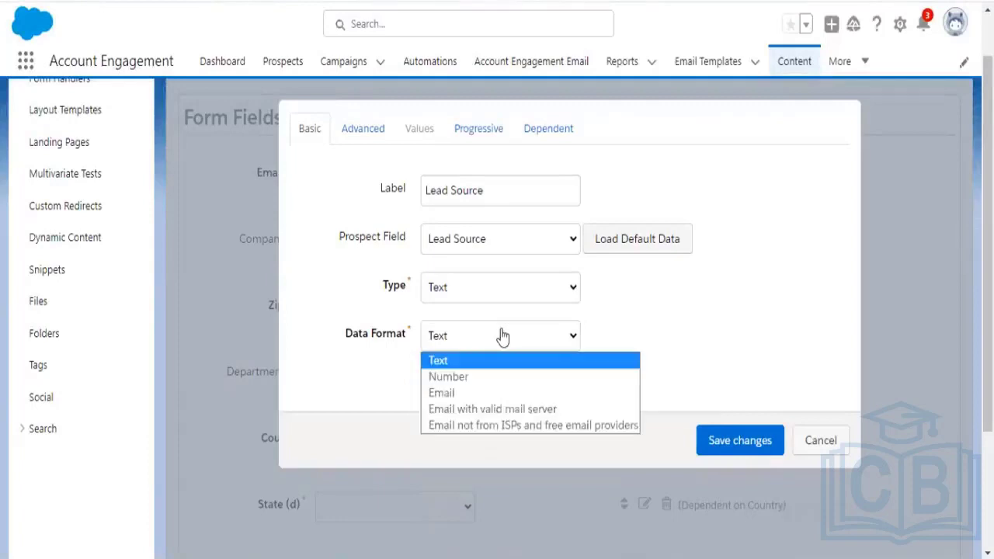
{"action": "left_click", "coordinate": [590, 314]}
{"action": "left_click", "coordinate": [510, 190]}
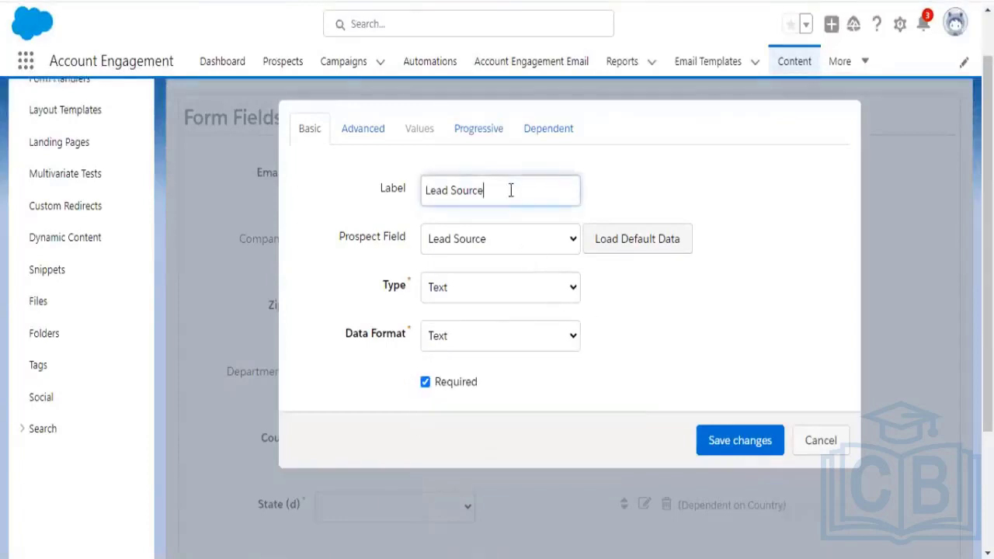
{"action": "left_click_drag", "start_coordinate": [484, 190], "coordinate": [474, 189]}
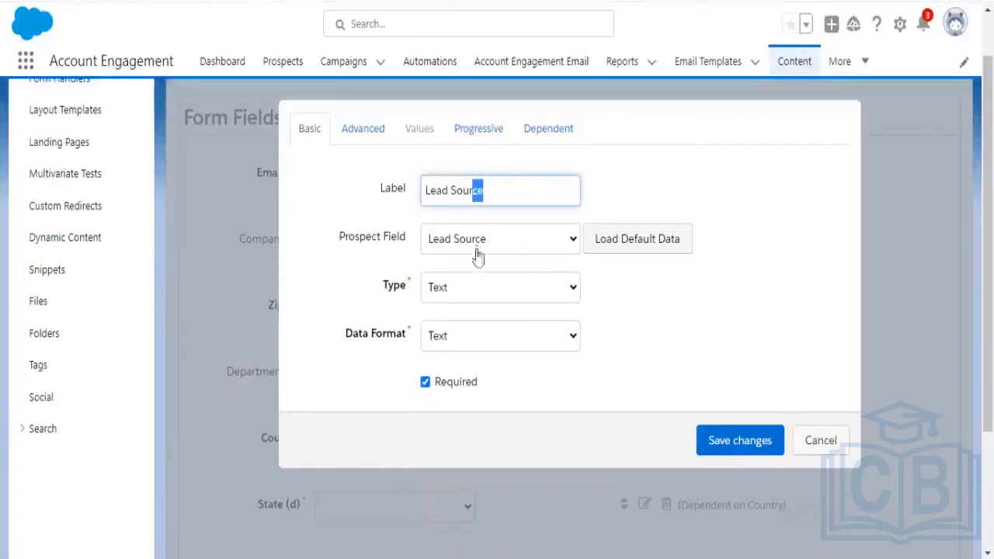
{"action": "left_click", "coordinate": [483, 291]}
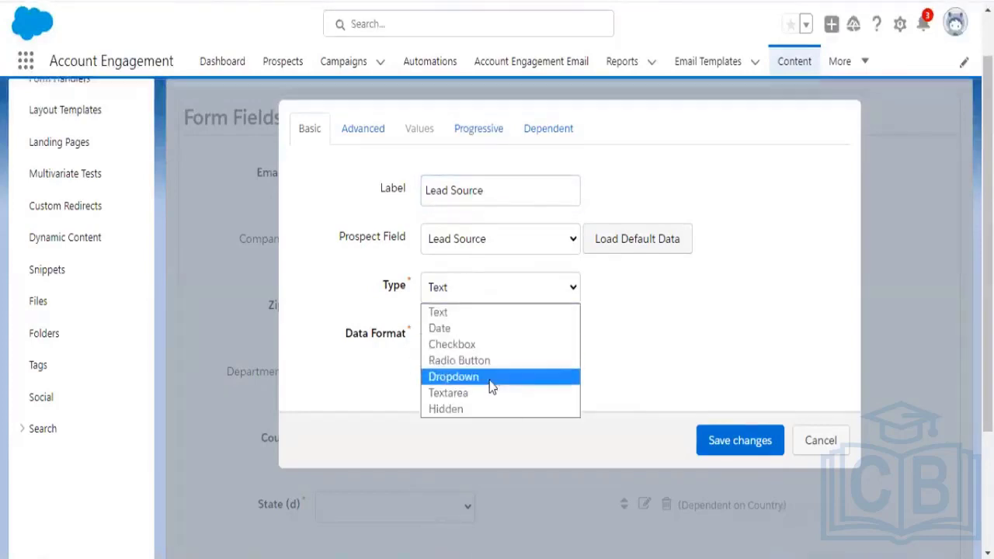
{"action": "left_click", "coordinate": [495, 411]}
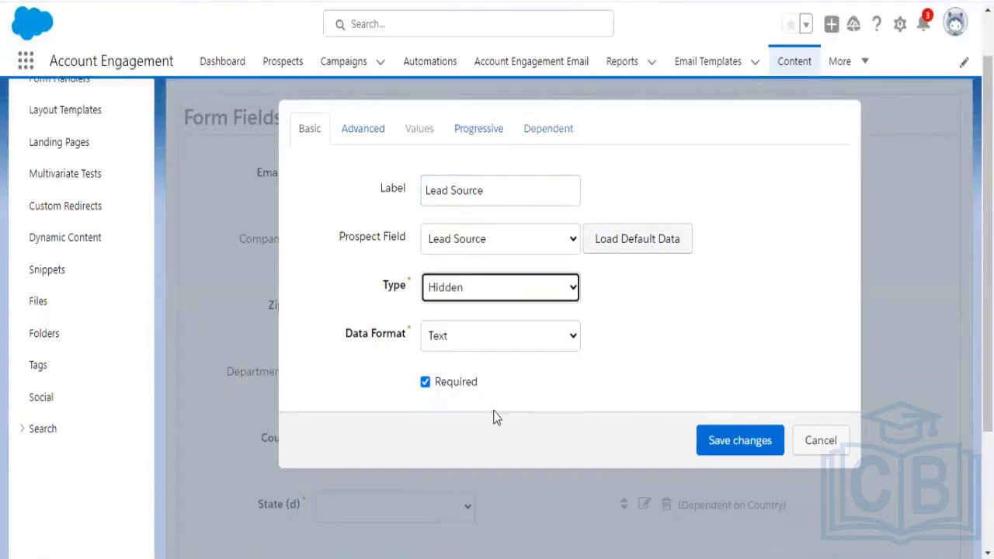
{"action": "left_click", "coordinate": [664, 339]}
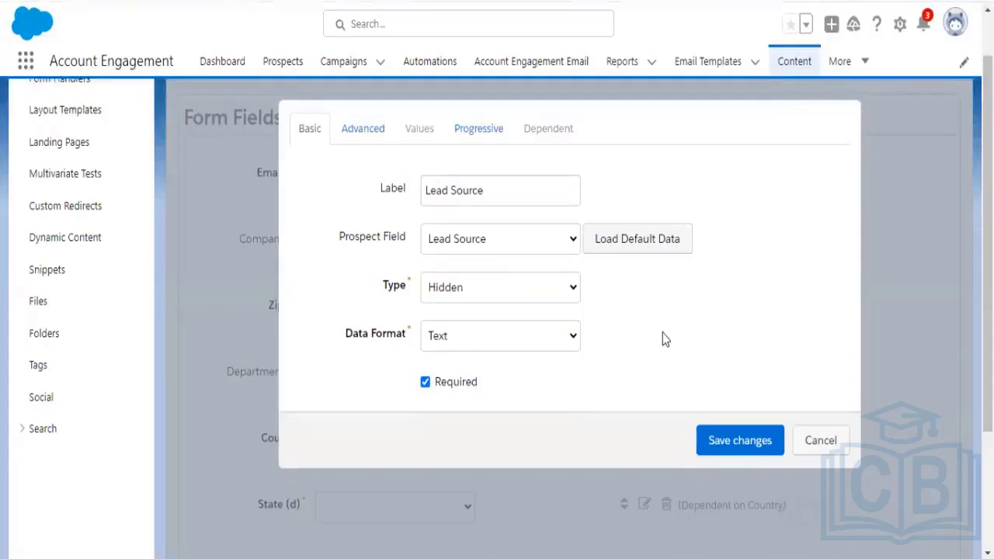
{"action": "left_click", "coordinate": [823, 440]}
{"action": "left_click", "coordinate": [565, 84]}
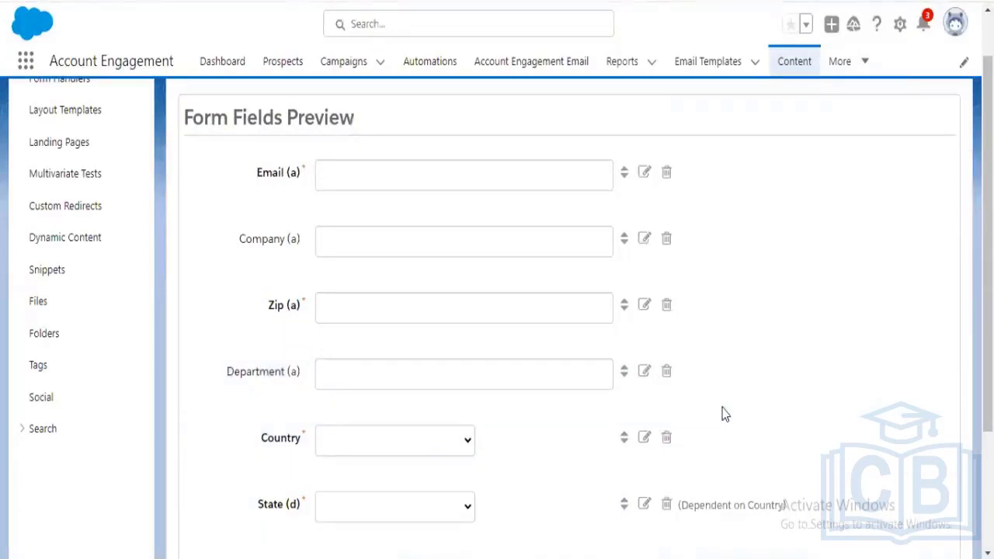
Step: Go to the form's Completion Actions step and add another completion action below Add to list
{"action": "scroll", "coordinate": [721, 414], "scroll_direction": "up", "scroll_amount": 1}
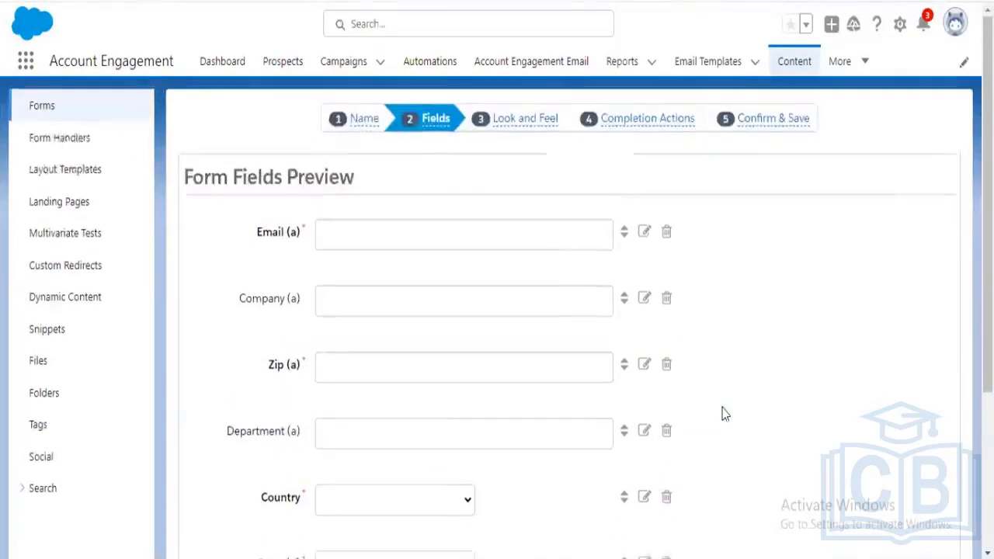
{"action": "left_click", "coordinate": [621, 126]}
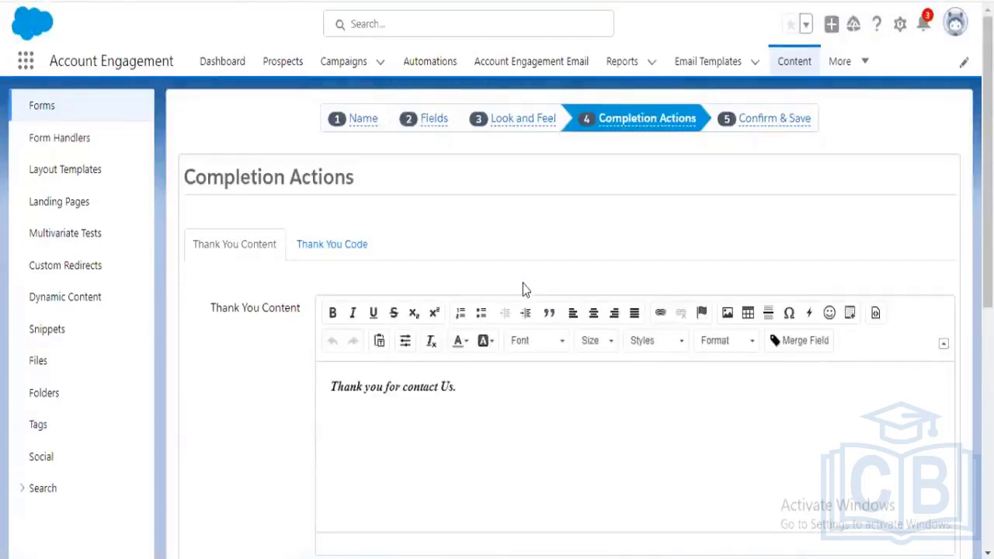
{"action": "scroll", "coordinate": [522, 288], "scroll_direction": "down", "scroll_amount": 3}
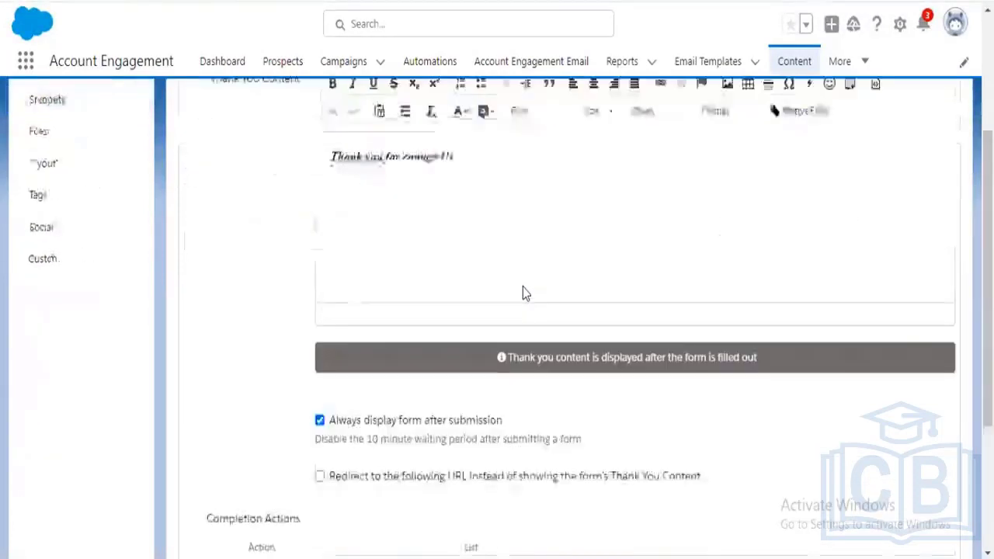
{"action": "scroll", "coordinate": [522, 286], "scroll_direction": "down", "scroll_amount": 2}
{"action": "scroll", "coordinate": [523, 286], "scroll_direction": "up", "scroll_amount": 2}
{"action": "scroll", "coordinate": [522, 288], "scroll_direction": "down", "scroll_amount": 3}
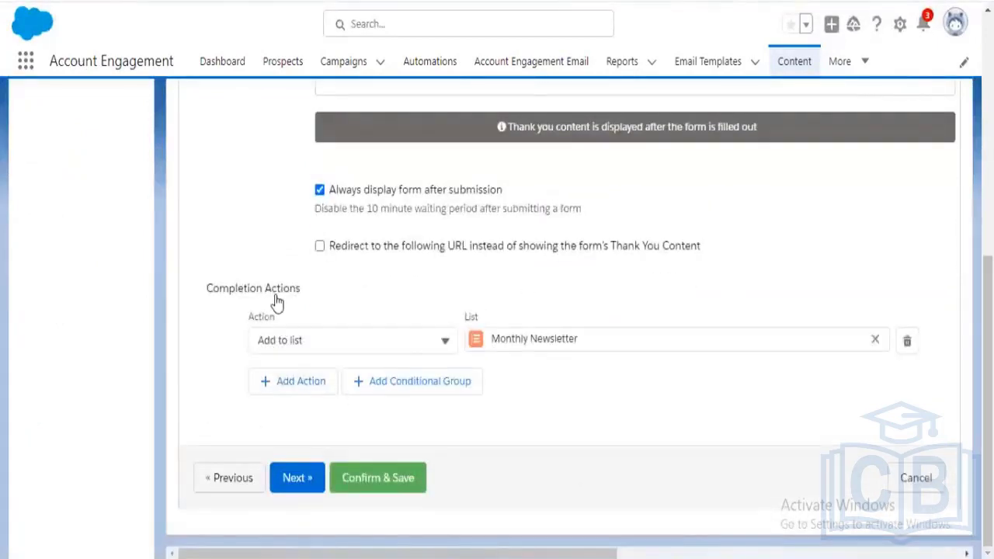
{"action": "left_click", "coordinate": [313, 392]}
{"action": "scroll", "coordinate": [555, 400], "scroll_direction": "down", "scroll_amount": 1}
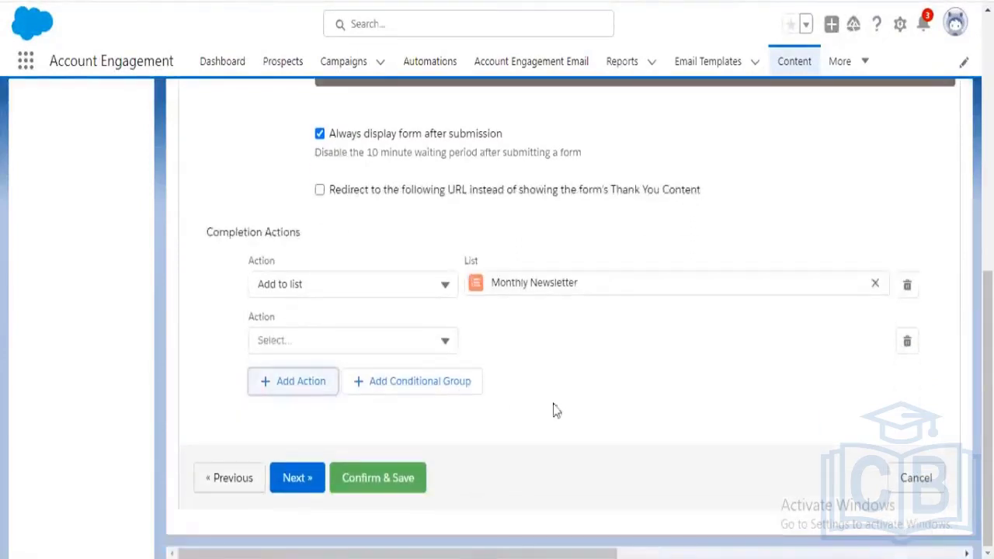
Step: Choose Set prospect custom field as the type of the new completion action
{"action": "left_click", "coordinate": [444, 339]}
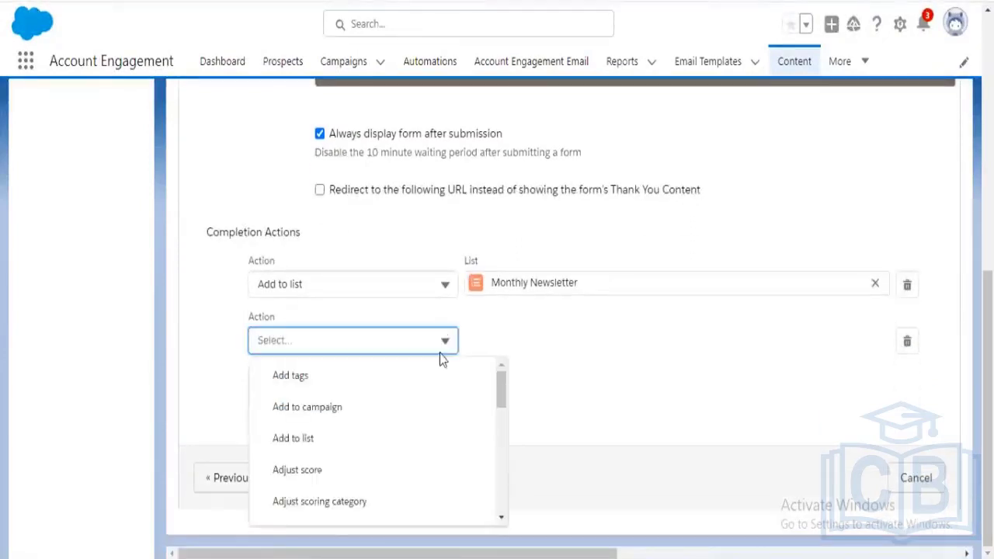
{"action": "scroll", "coordinate": [451, 453], "scroll_direction": "down", "scroll_amount": 2}
{"action": "scroll", "coordinate": [453, 456], "scroll_direction": "down", "scroll_amount": 2}
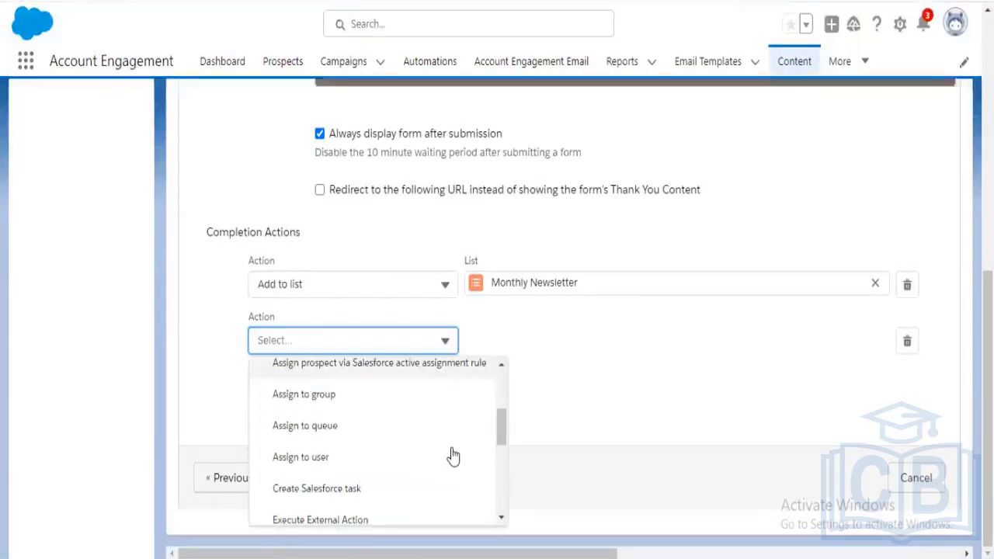
{"action": "scroll", "coordinate": [454, 457], "scroll_direction": "down", "scroll_amount": 4}
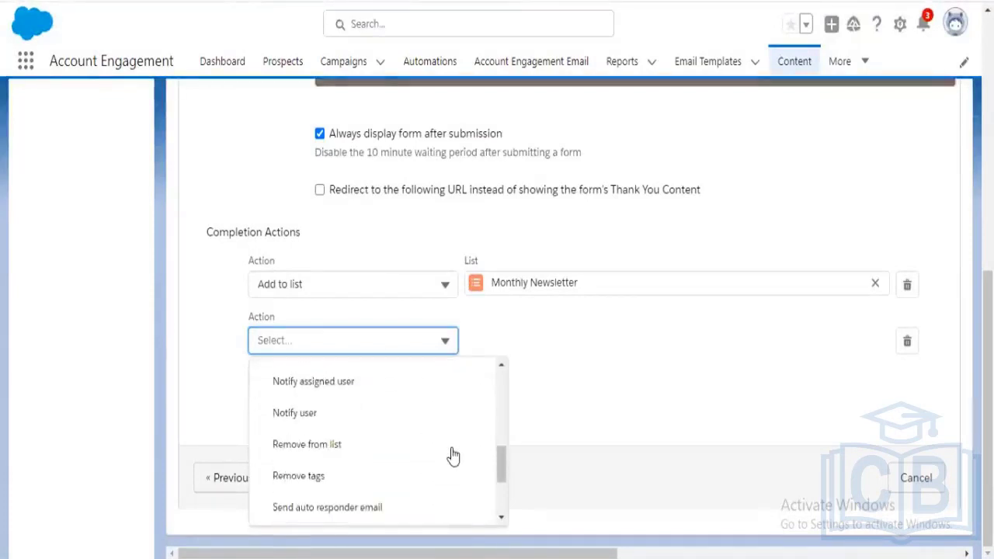
{"action": "scroll", "coordinate": [453, 457], "scroll_direction": "down", "scroll_amount": 1}
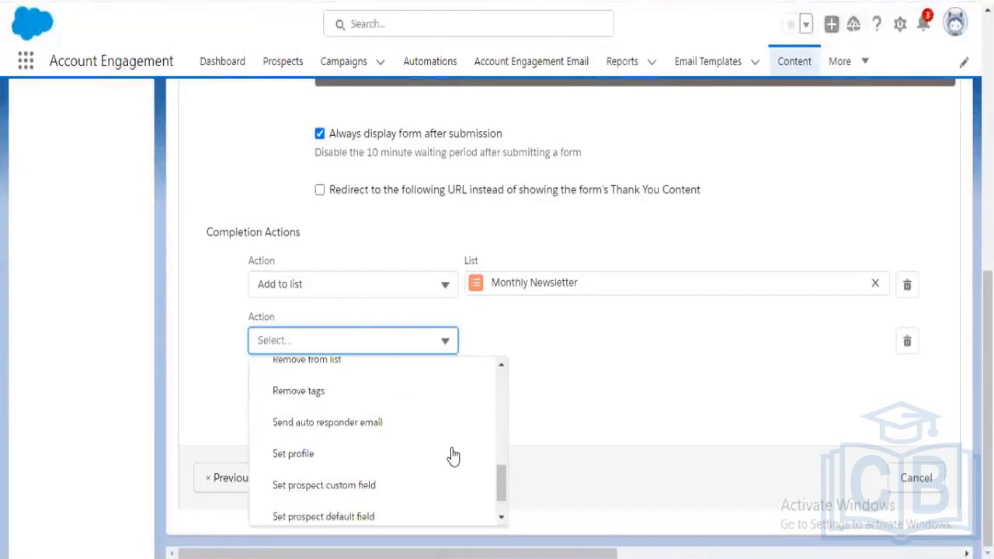
{"action": "scroll", "coordinate": [451, 463], "scroll_direction": "down", "scroll_amount": 1}
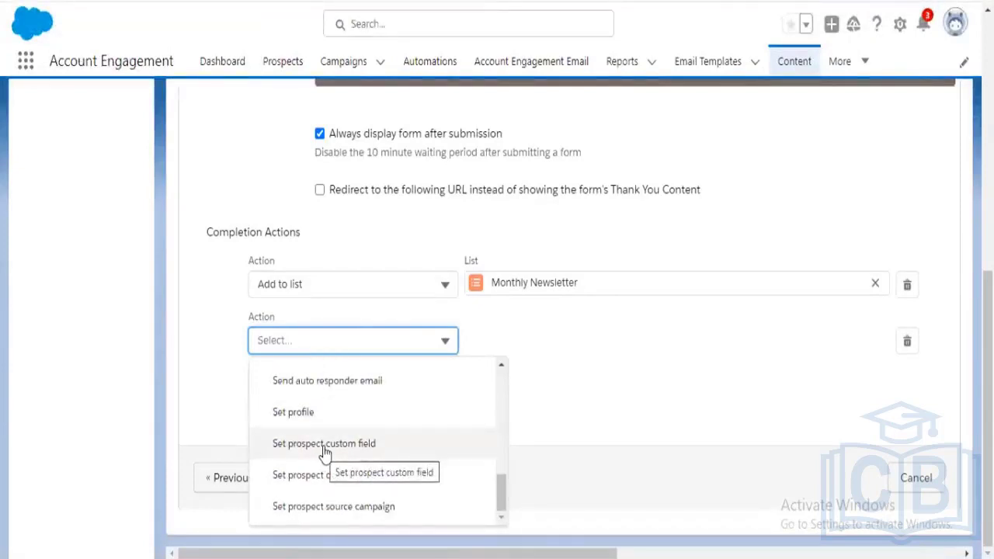
{"action": "left_click", "coordinate": [371, 447]}
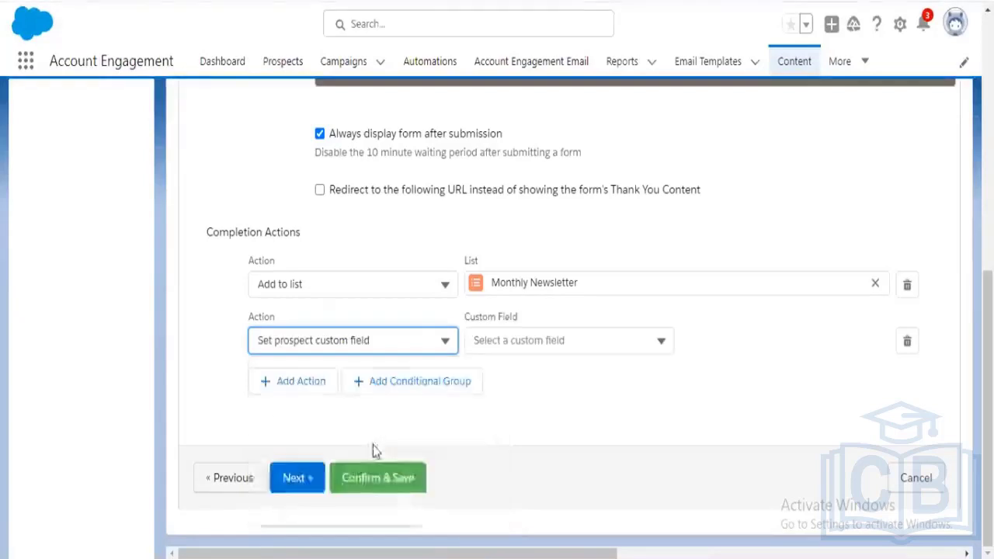
Step: Make the new completion action set the custom field Lead Source to the value Web
{"action": "left_click", "coordinate": [632, 343]}
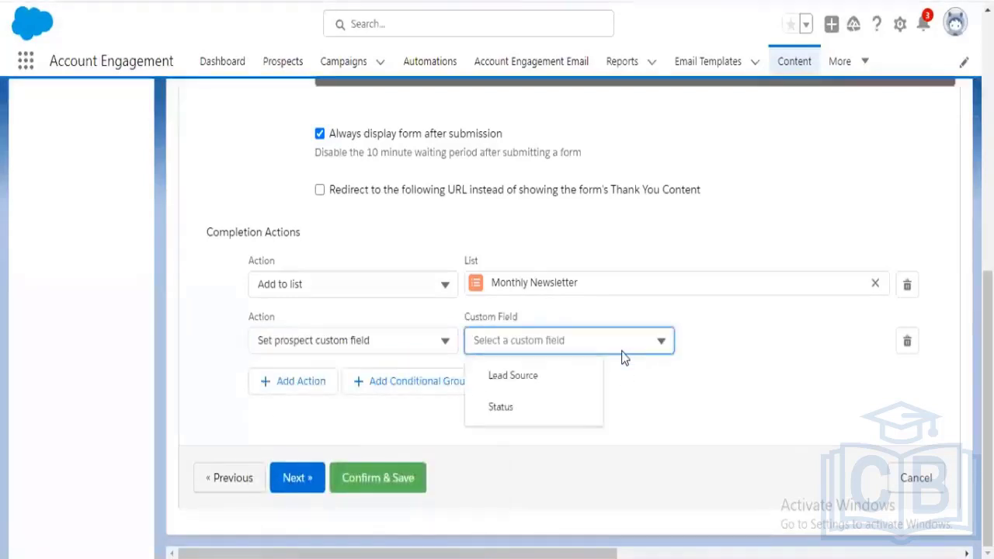
{"action": "left_click", "coordinate": [558, 390]}
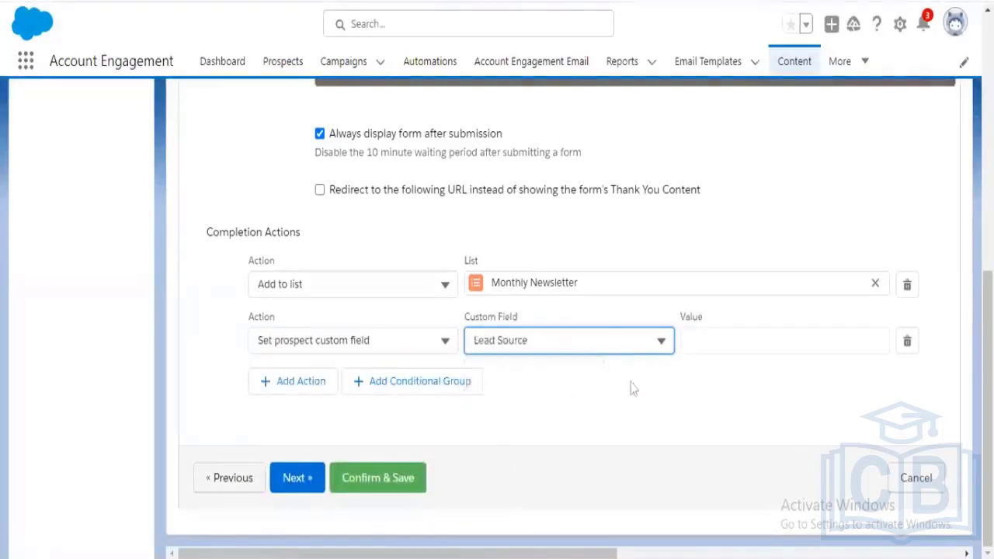
{"action": "left_click", "coordinate": [752, 345]}
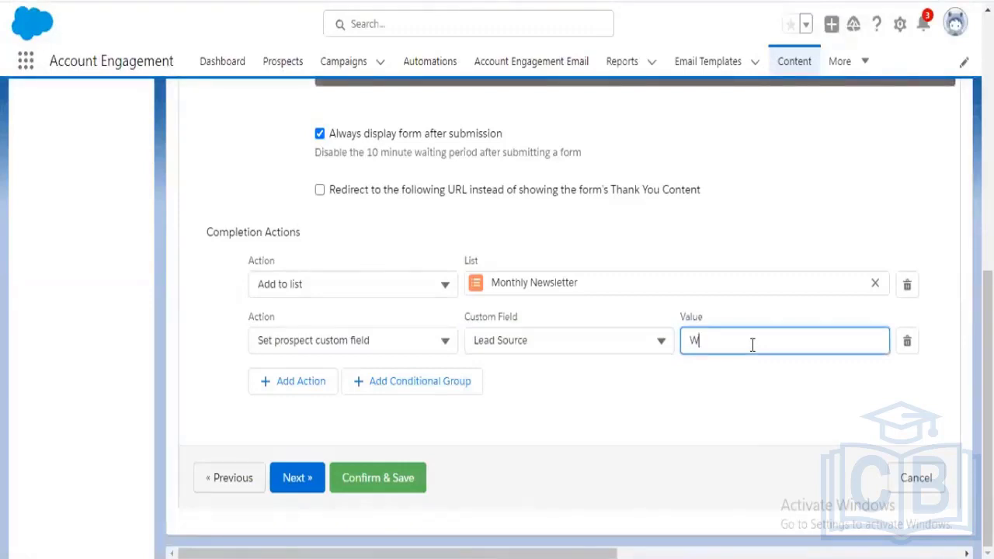
{"action": "left_click", "coordinate": [740, 408]}
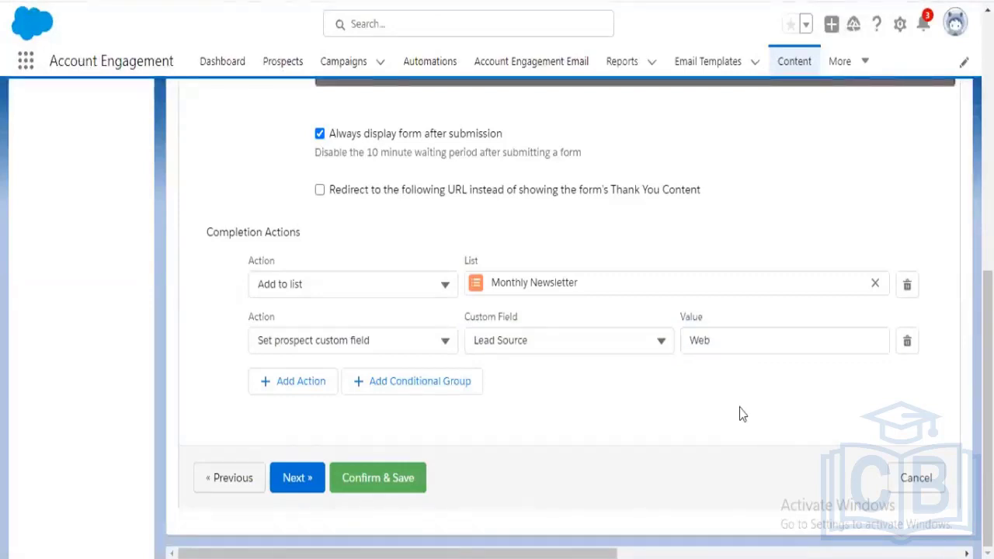
Step: Confirm and save the form, and copy its public link
{"action": "left_click", "coordinate": [395, 491]}
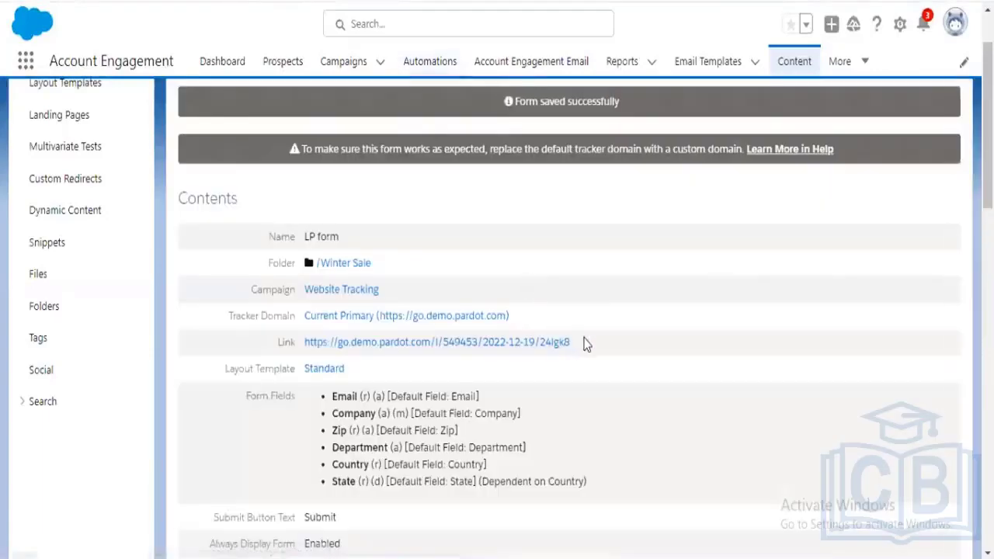
{"action": "left_click_drag", "start_coordinate": [574, 342], "coordinate": [307, 349]}
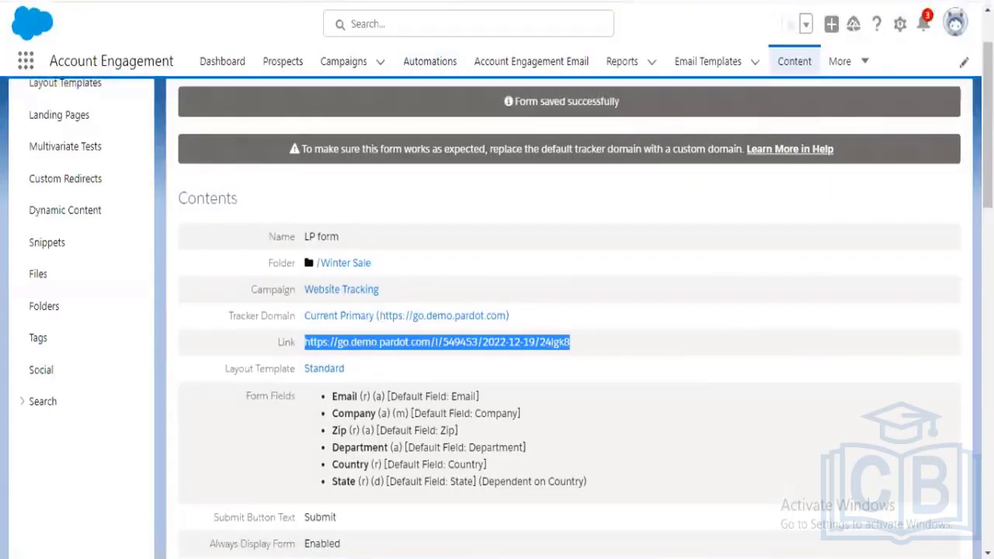
{"action": "left_click", "coordinate": [981, 1]}
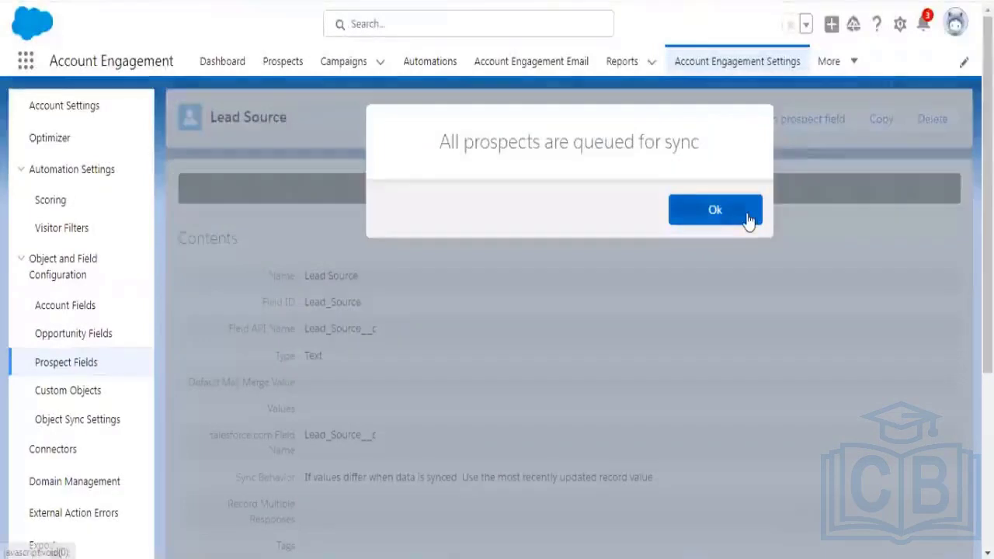
Step: Dismiss the prospect sync notice, open the prospect whose company is Test, and check its Lead Source and Status custom fields
{"action": "left_click", "coordinate": [750, 219]}
{"action": "left_click", "coordinate": [272, 70]}
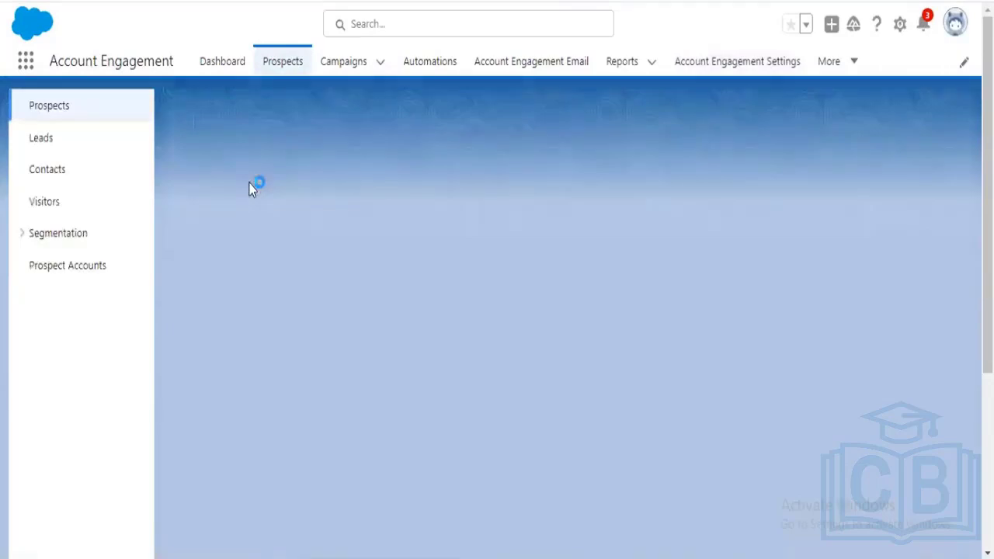
{"action": "scroll", "coordinate": [479, 274], "scroll_direction": "down", "scroll_amount": 1}
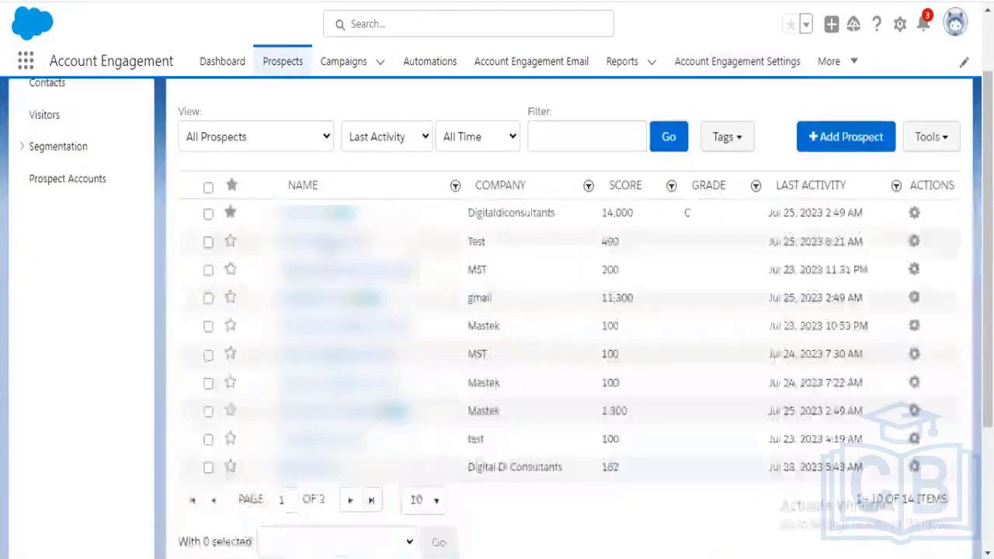
{"action": "left_click", "coordinate": [326, 244]}
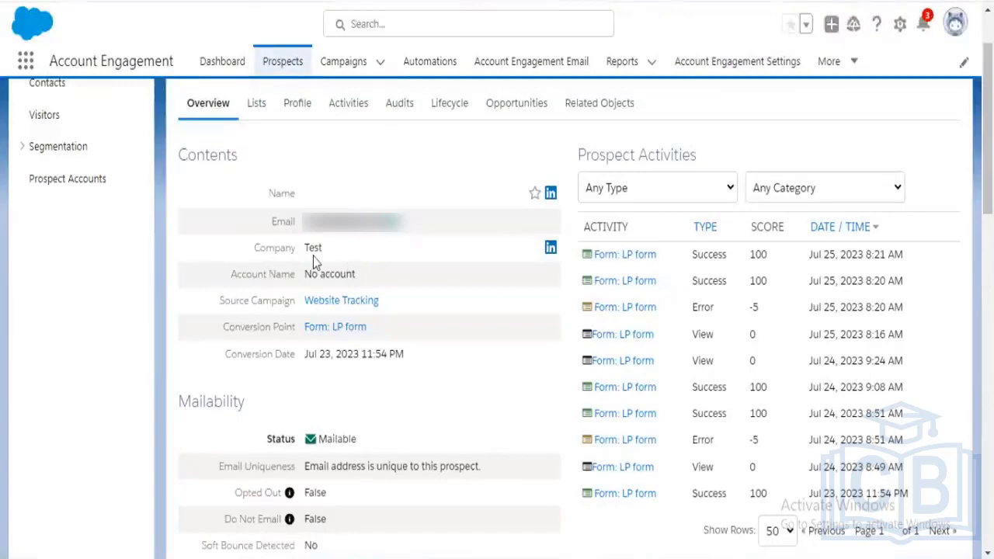
{"action": "scroll", "coordinate": [484, 341], "scroll_direction": "down", "scroll_amount": 3}
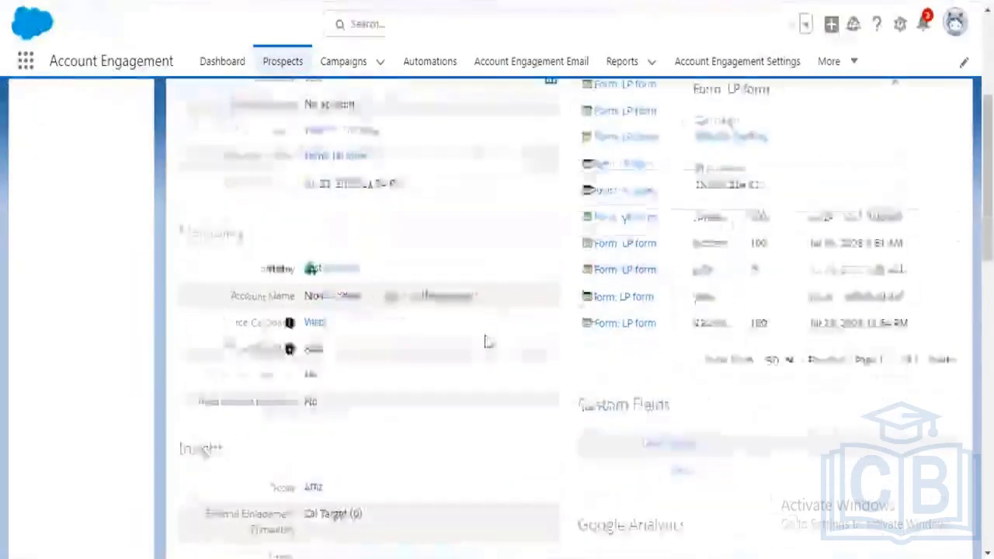
{"action": "scroll", "coordinate": [484, 341], "scroll_direction": "down", "scroll_amount": 3}
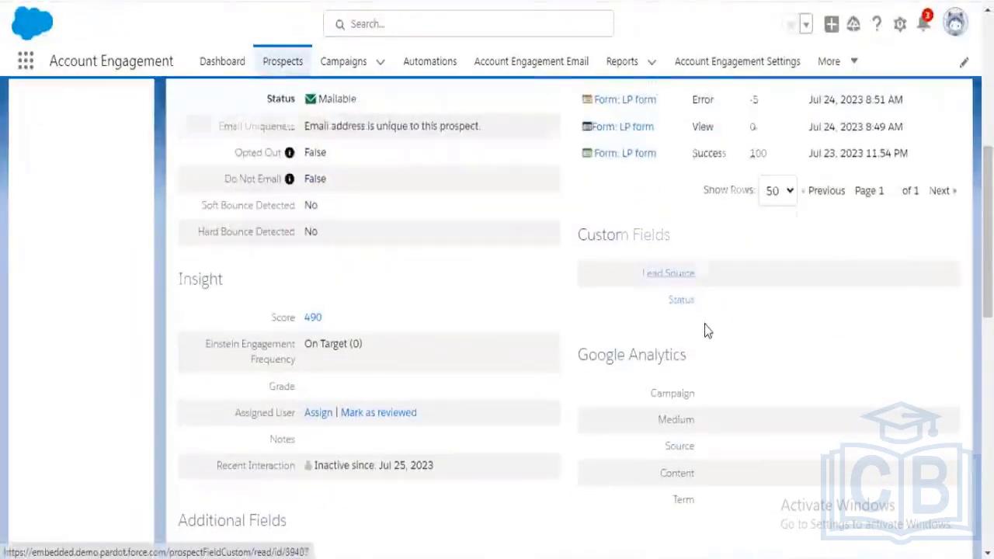
{"action": "scroll", "coordinate": [706, 331], "scroll_direction": "up", "scroll_amount": 6}
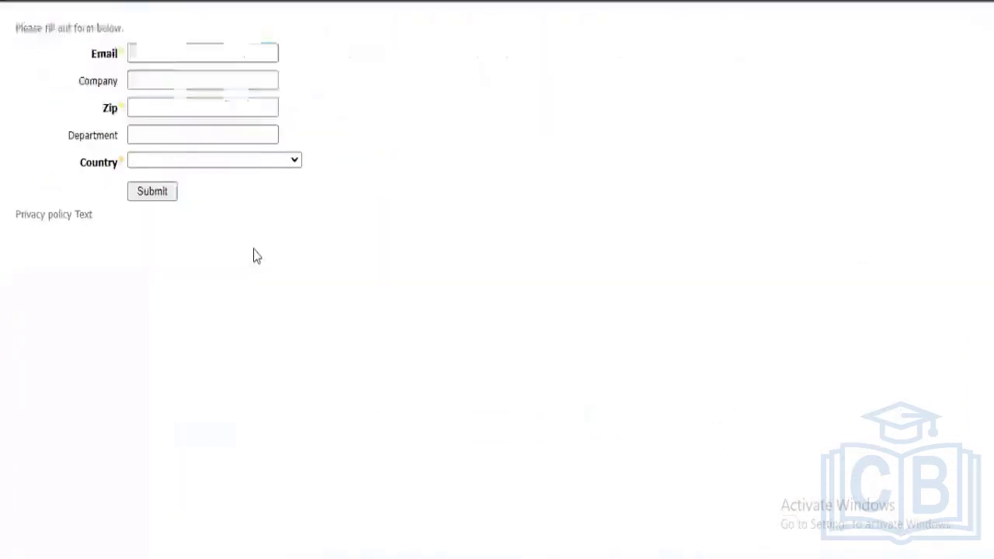
Step: Fill in the live form with the prospect's email, company Test, the zip code and department test
{"action": "left_click", "coordinate": [175, 80]}
{"action": "left_click", "coordinate": [211, 121]}
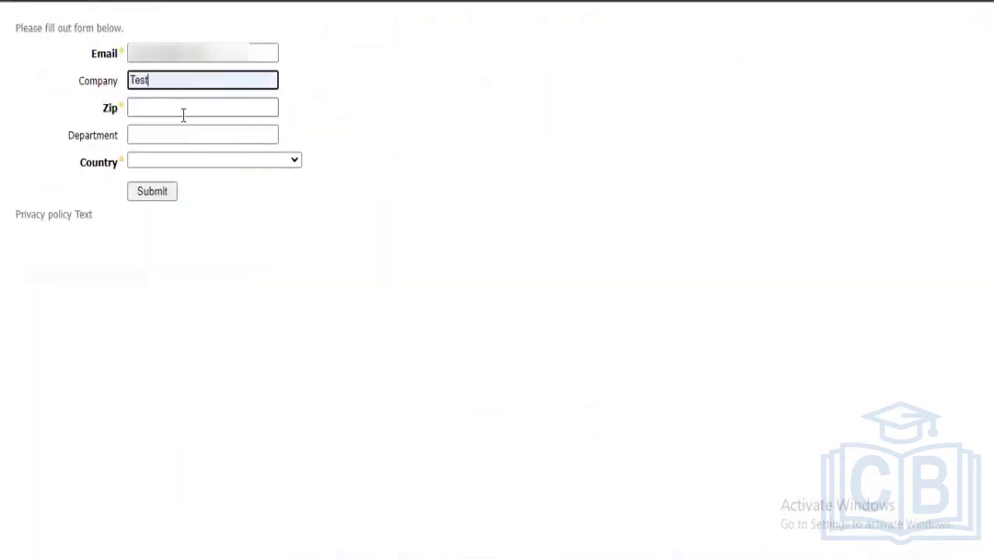
{"action": "left_click", "coordinate": [183, 115]}
{"action": "left_click", "coordinate": [220, 145]}
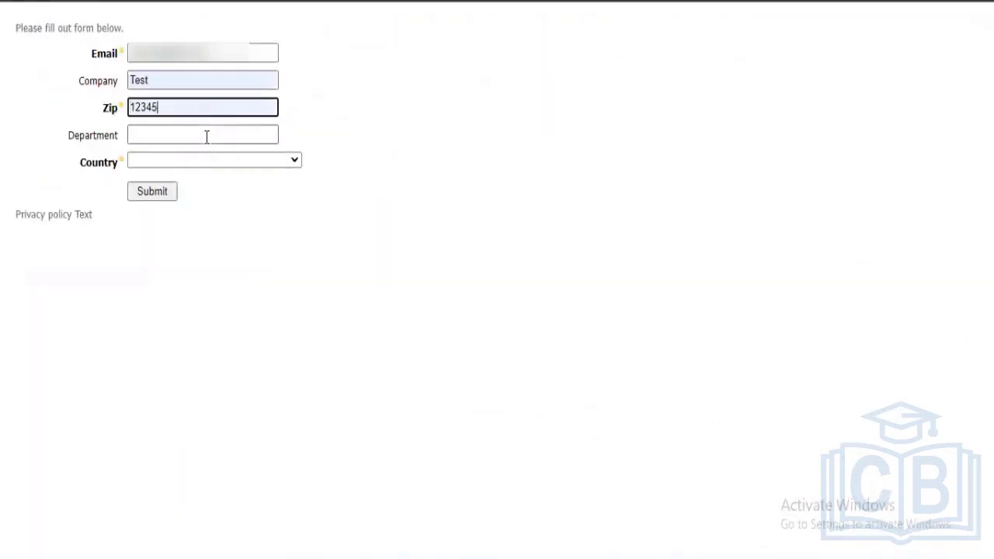
{"action": "left_click", "coordinate": [206, 137]}
{"action": "left_click", "coordinate": [208, 171]}
Step: Choose United States as the country and Alabama as the state, and submit the form
{"action": "left_click", "coordinate": [180, 161]}
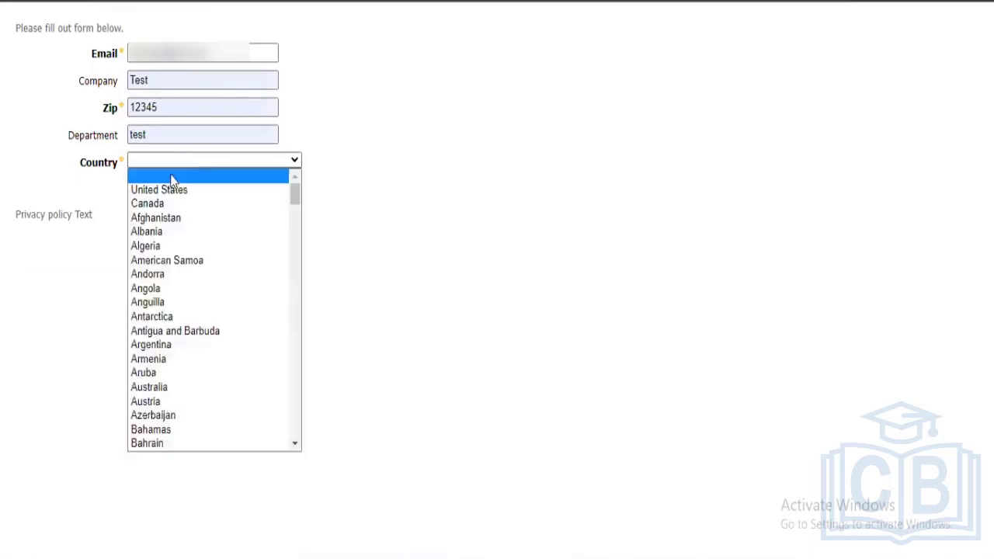
{"action": "left_click", "coordinate": [169, 192]}
{"action": "left_click", "coordinate": [158, 189]}
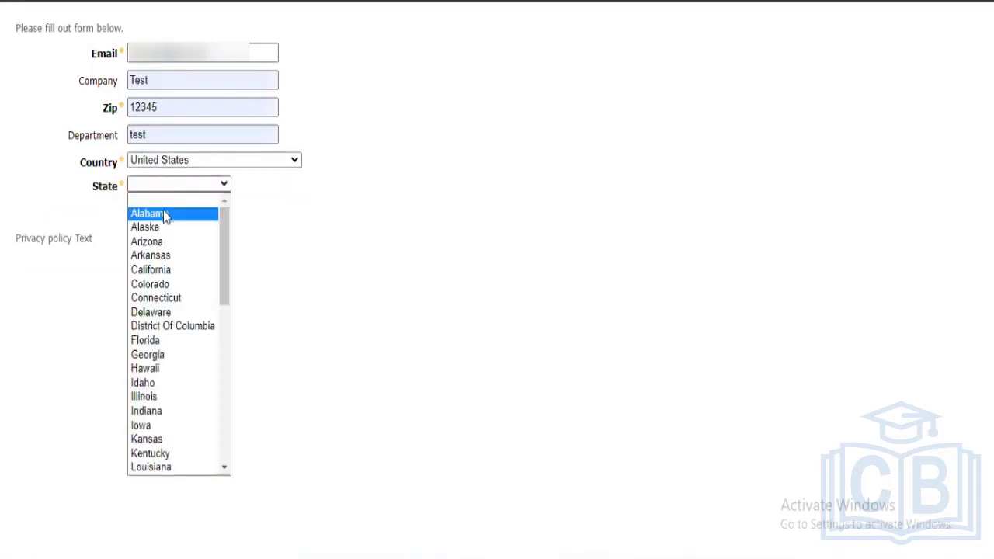
{"action": "left_click", "coordinate": [164, 219]}
{"action": "left_click", "coordinate": [153, 225]}
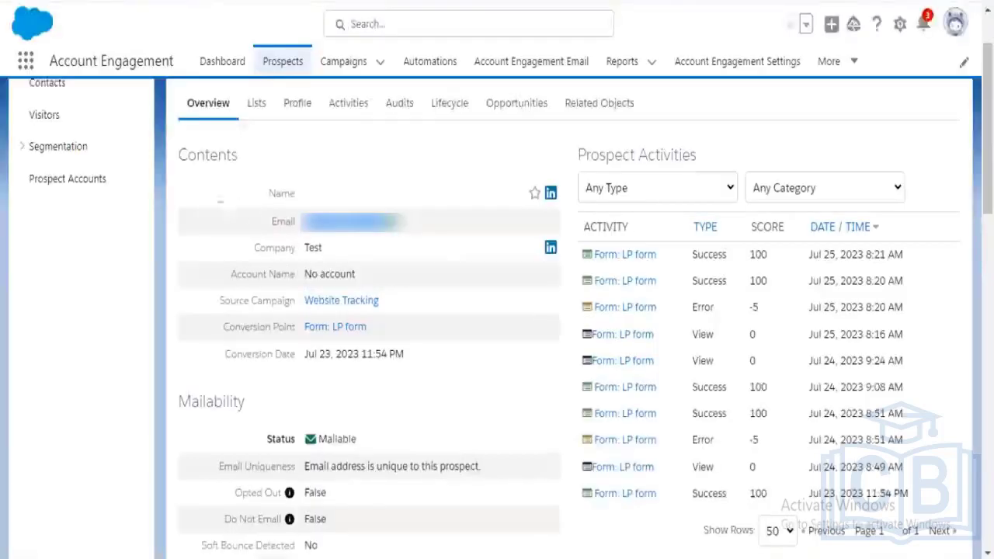
Step: Check the prospect's latest LP form activity, its audit history and the Lead Source and Status custom fields
{"action": "scroll", "coordinate": [133, 106], "scroll_direction": "up", "scroll_amount": 3}
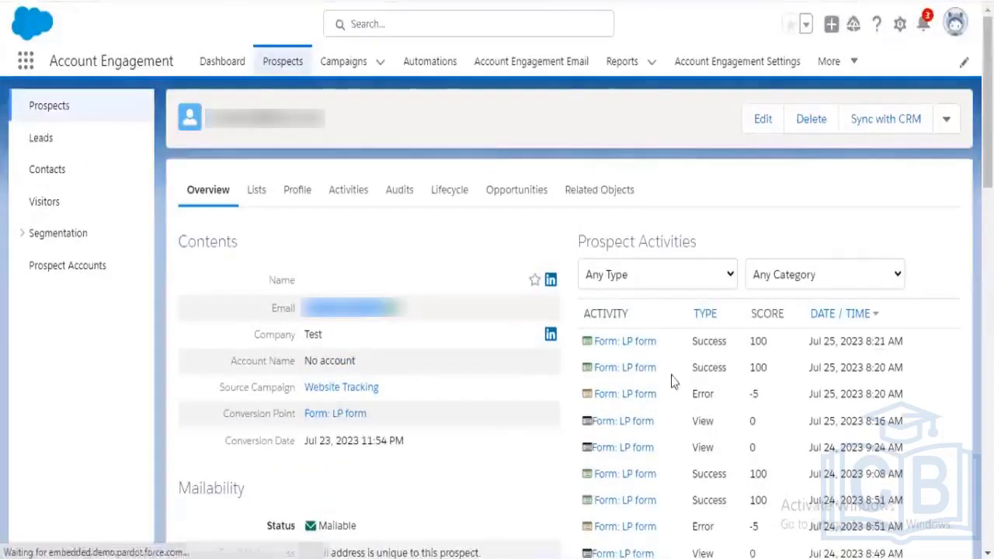
{"action": "left_click", "coordinate": [637, 359]}
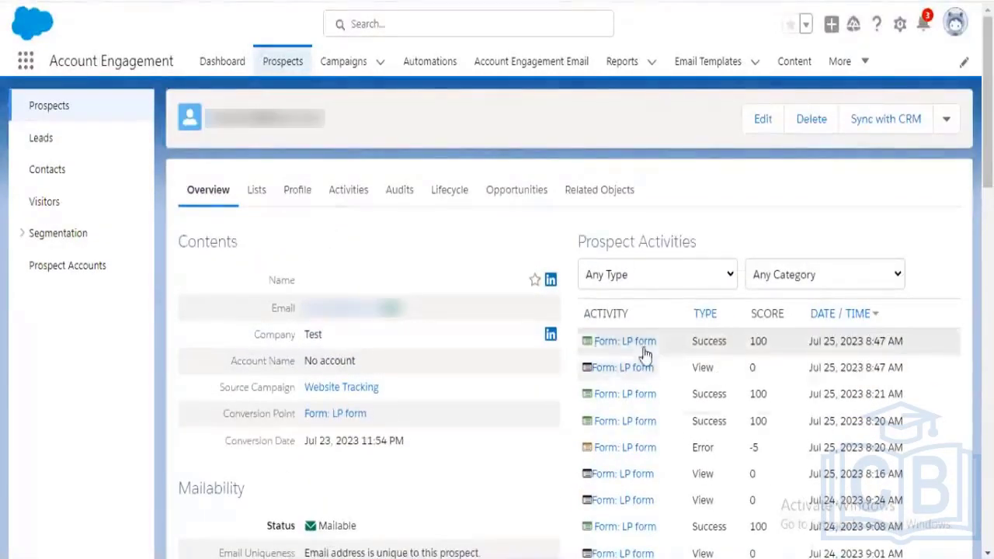
{"action": "mouse_move", "coordinate": [628, 342]}
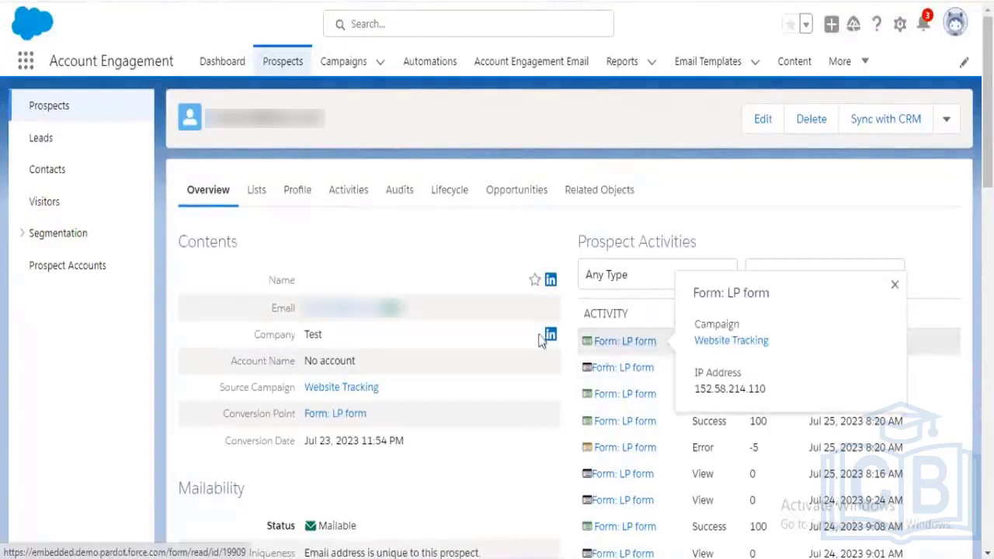
{"action": "left_click", "coordinate": [402, 194]}
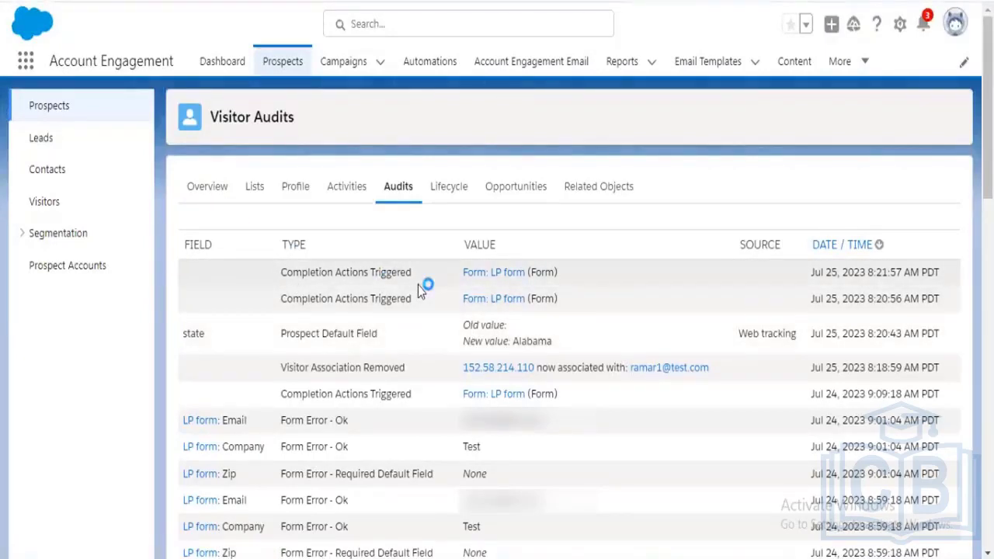
{"action": "scroll", "coordinate": [422, 288], "scroll_direction": "down", "scroll_amount": 5}
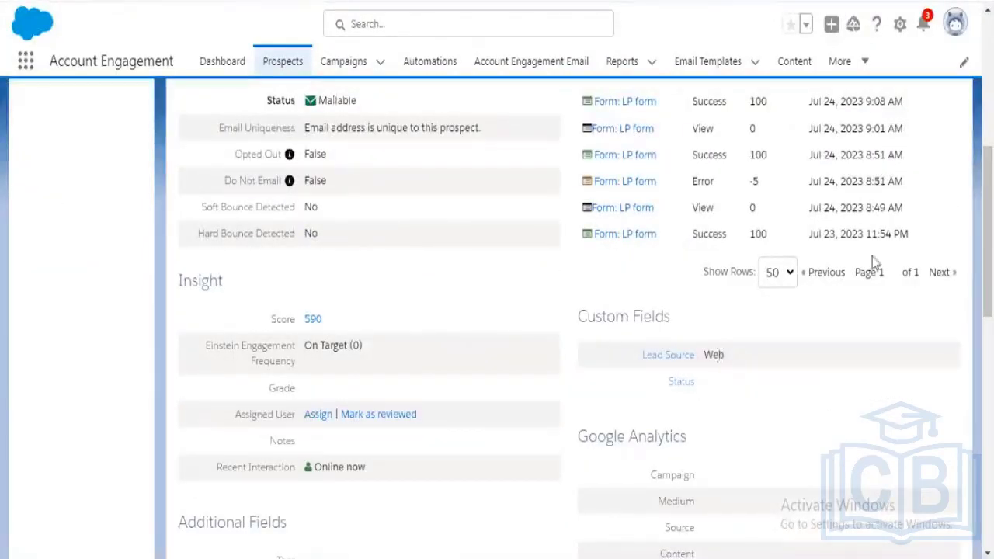
{"action": "scroll", "coordinate": [461, 372], "scroll_direction": "up", "scroll_amount": 3}
{"action": "scroll", "coordinate": [385, 336], "scroll_direction": "up", "scroll_amount": 2}
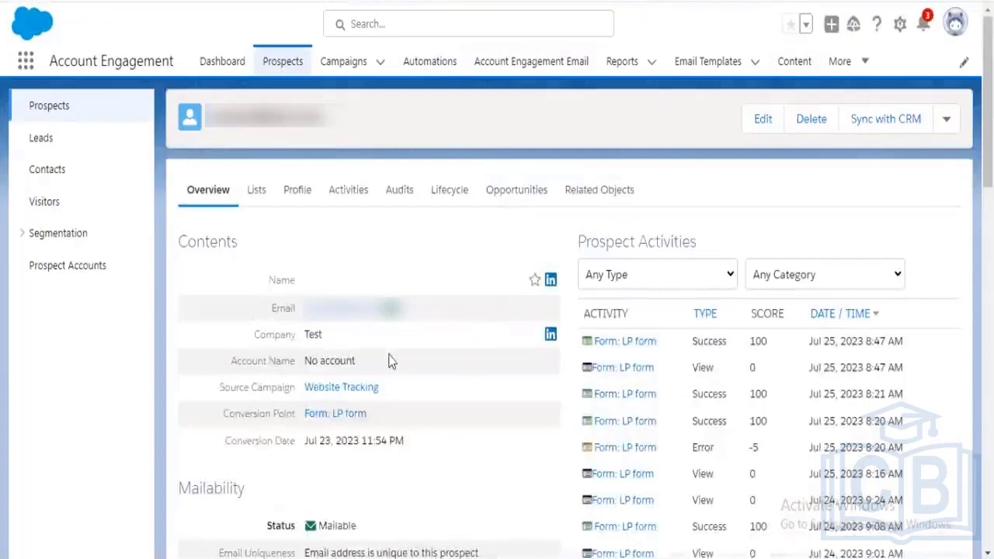
Step: Assign the prospect to an individual user, choosing the last user in the list and leaving the notes empty
{"action": "scroll", "coordinate": [381, 392], "scroll_direction": "down", "scroll_amount": 7}
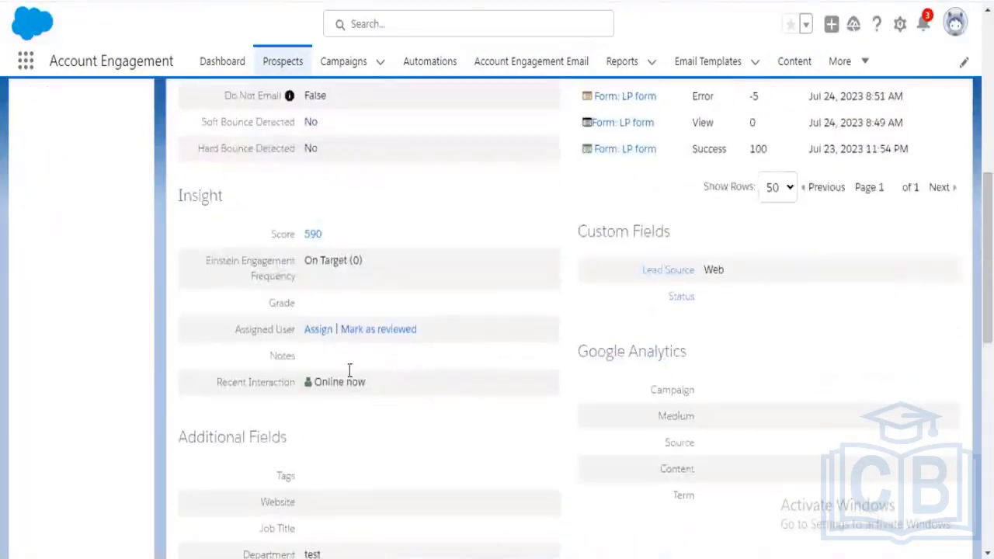
{"action": "left_click", "coordinate": [318, 329]}
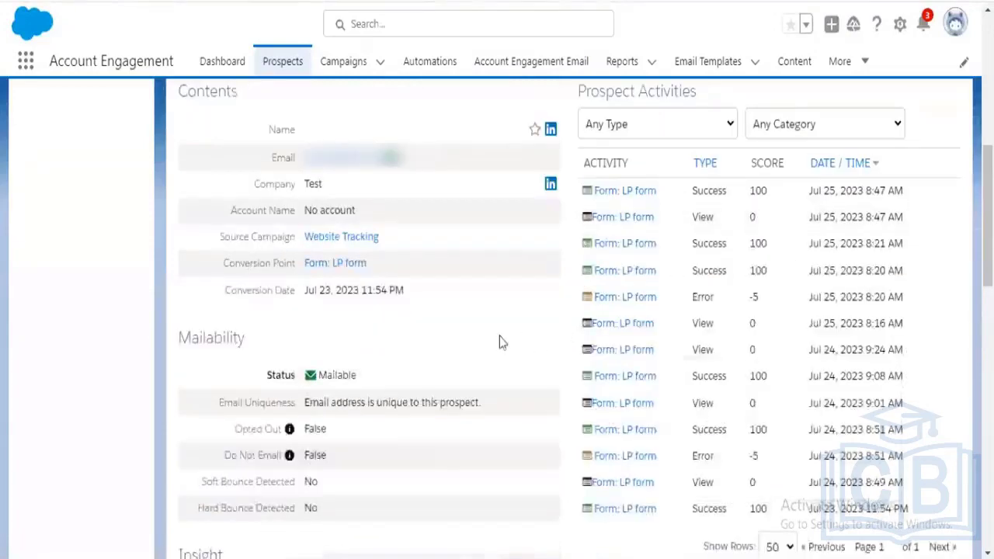
{"action": "scroll", "coordinate": [499, 336], "scroll_direction": "down", "scroll_amount": 2}
{"action": "scroll", "coordinate": [499, 337], "scroll_direction": "up", "scroll_amount": 5}
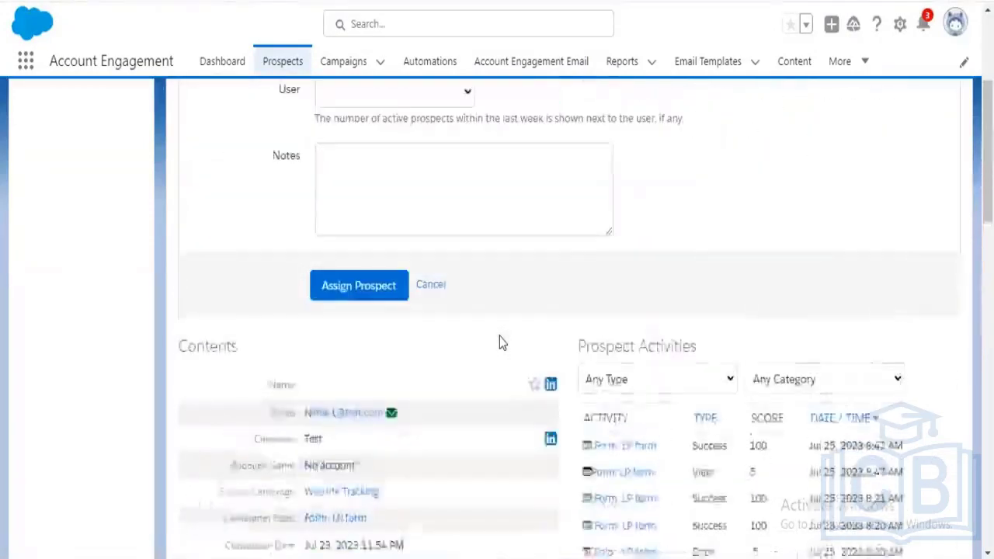
{"action": "scroll", "coordinate": [499, 342], "scroll_direction": "up", "scroll_amount": 3}
{"action": "left_click", "coordinate": [459, 350]}
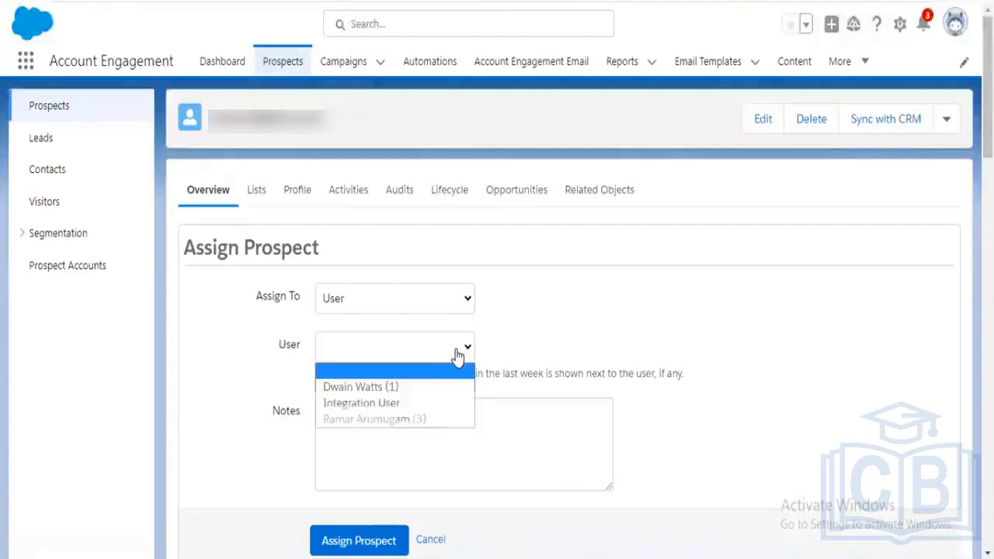
{"action": "left_click", "coordinate": [415, 419]}
{"action": "scroll", "coordinate": [565, 381], "scroll_direction": "down", "scroll_amount": 2}
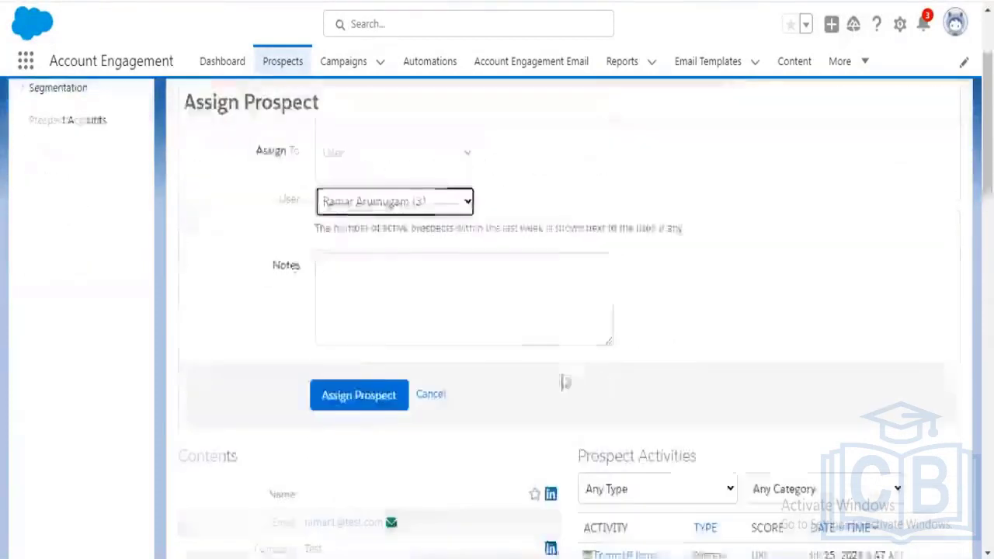
{"action": "scroll", "coordinate": [565, 382], "scroll_direction": "down", "scroll_amount": 2}
{"action": "left_click", "coordinate": [365, 202]}
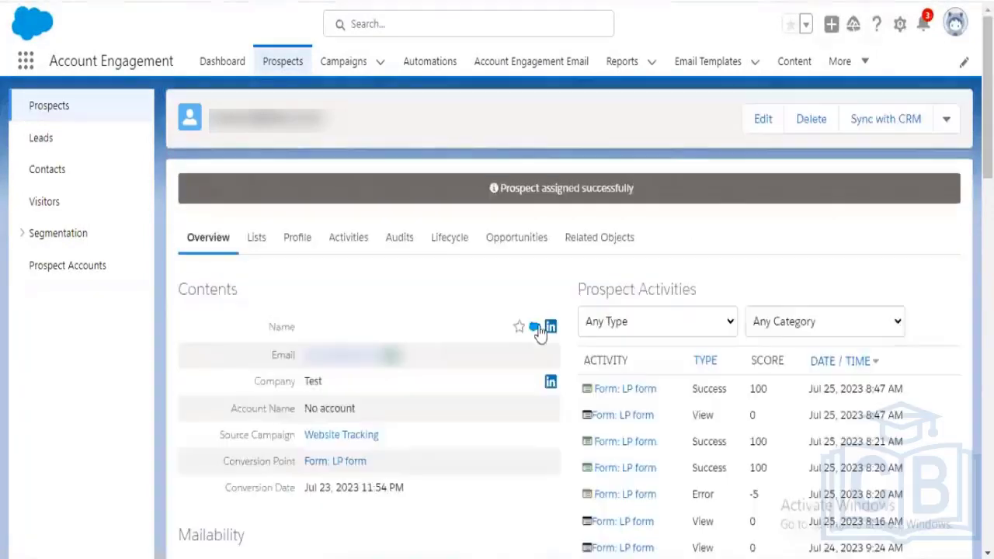
Step: Open the CRM lead linked to the prospect and check Lead Source and Lead Status in its details
{"action": "left_click", "coordinate": [538, 329]}
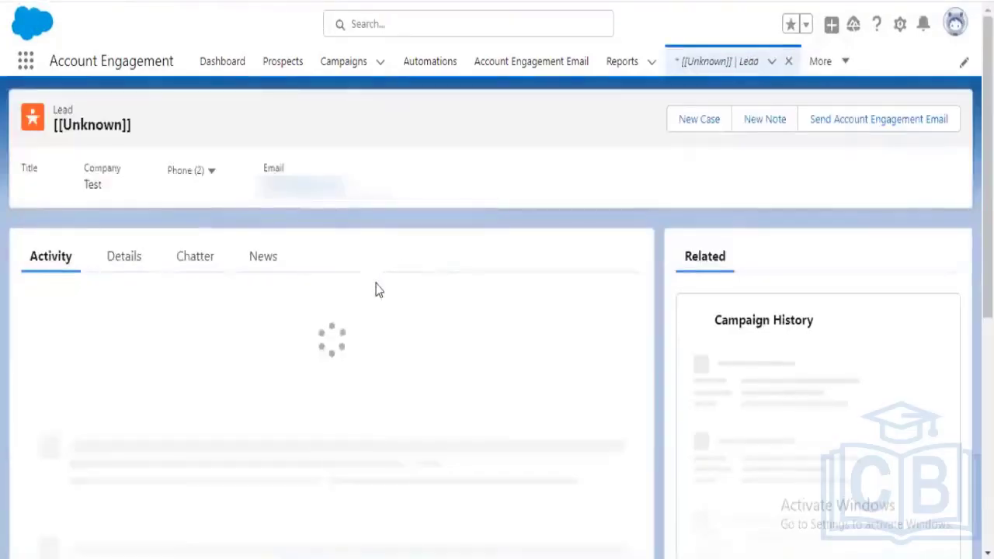
{"action": "left_click", "coordinate": [126, 257]}
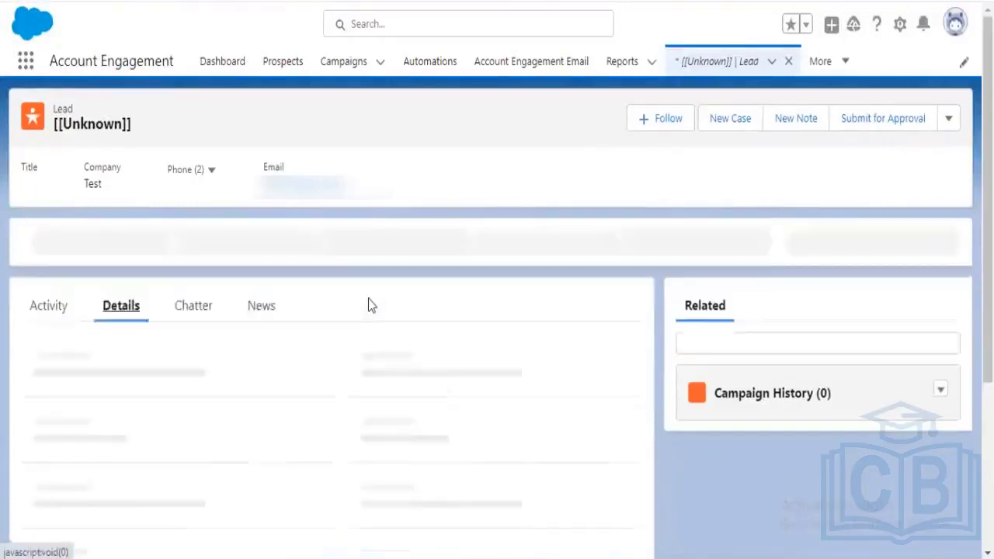
{"action": "scroll", "coordinate": [369, 305], "scroll_direction": "down", "scroll_amount": 5}
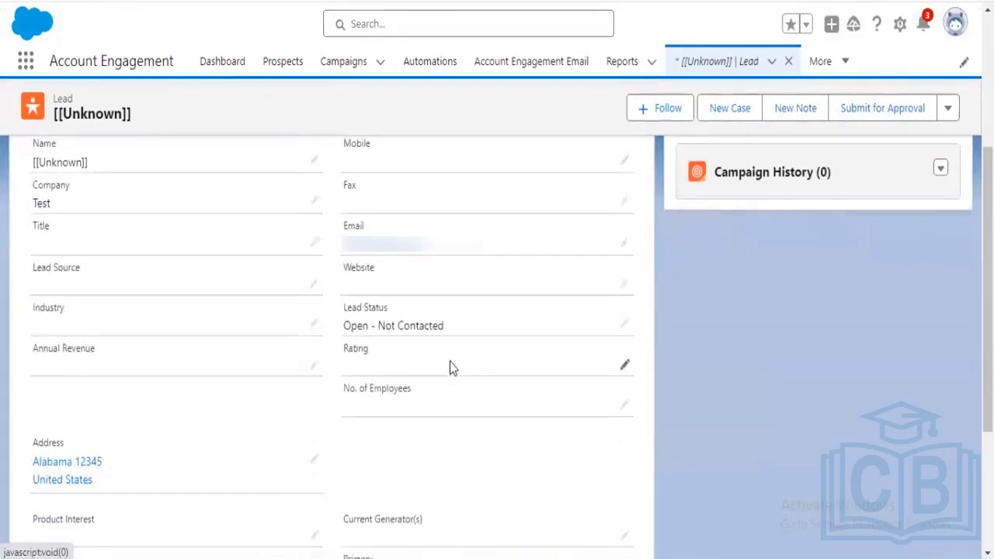
Step: View the Lead Source options available on the lead and cancel the edit without changing any field
{"action": "left_click", "coordinate": [315, 285]}
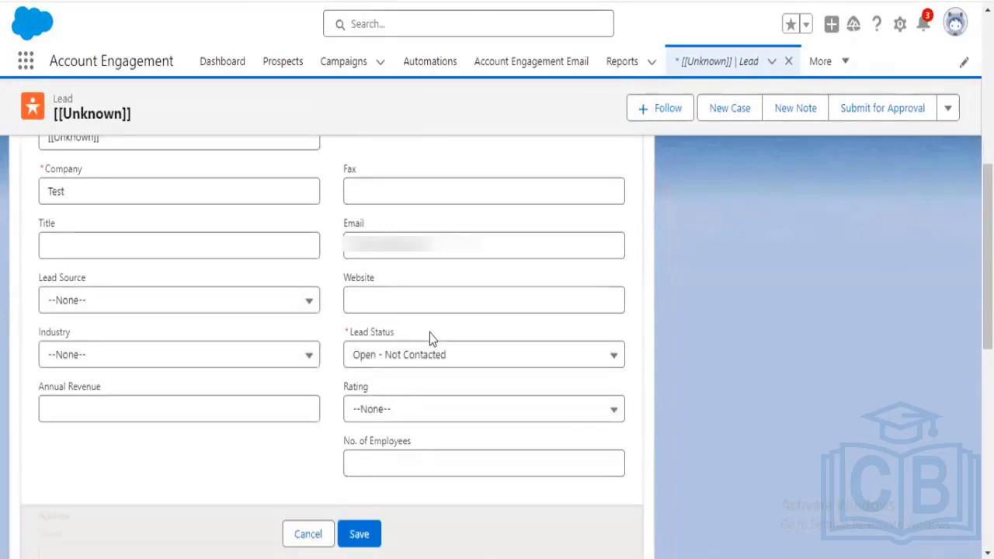
{"action": "left_click", "coordinate": [317, 308]}
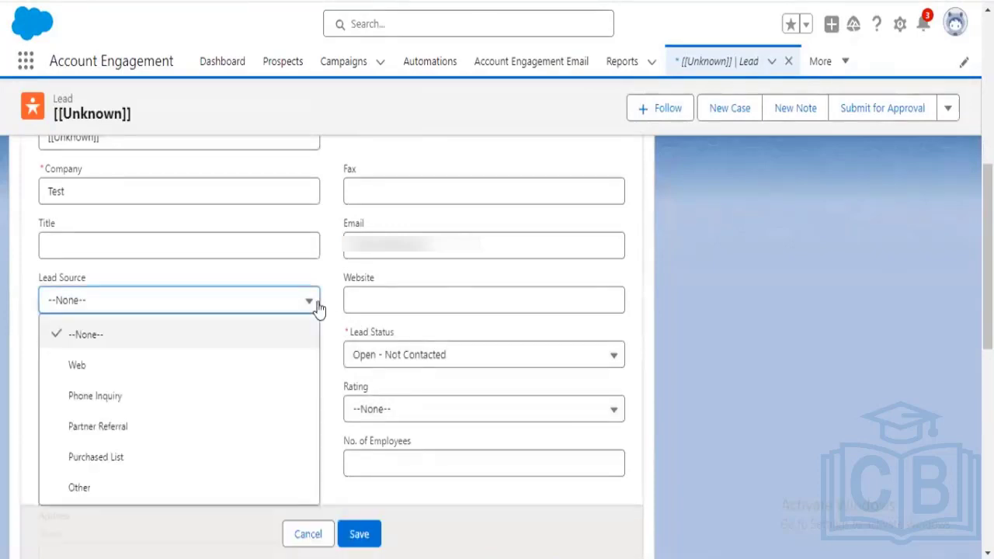
{"action": "left_click", "coordinate": [696, 350]}
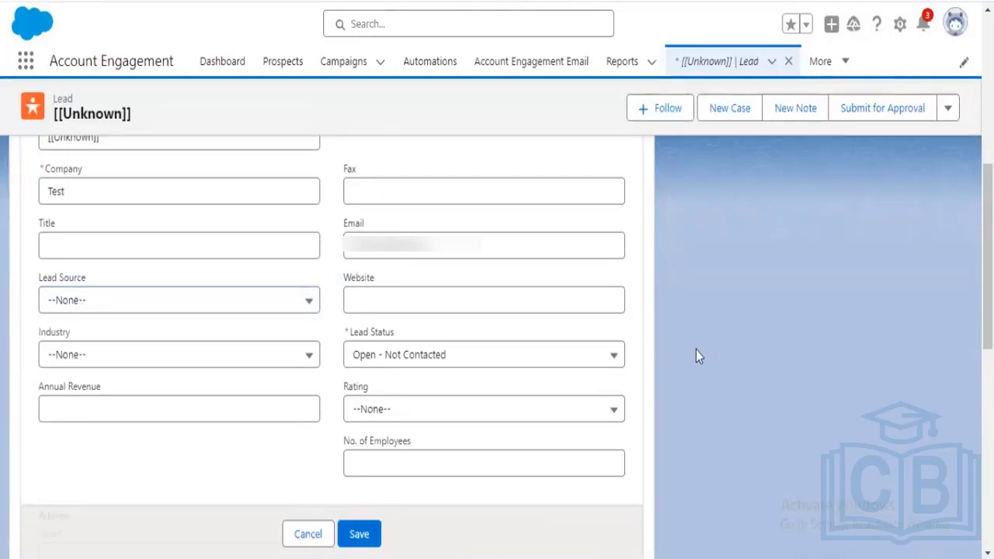
{"action": "scroll", "coordinate": [696, 355], "scroll_direction": "down", "scroll_amount": 7}
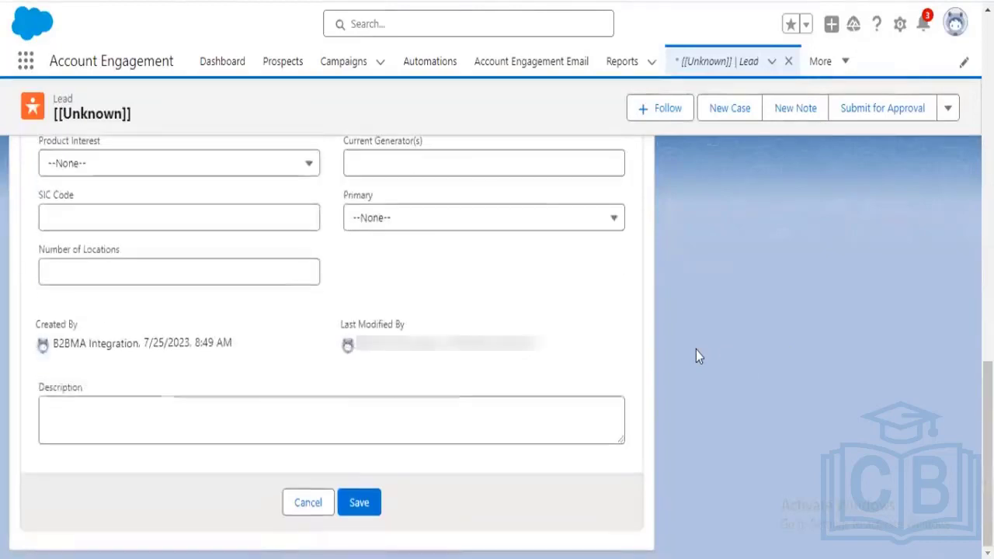
{"action": "left_click", "coordinate": [307, 500]}
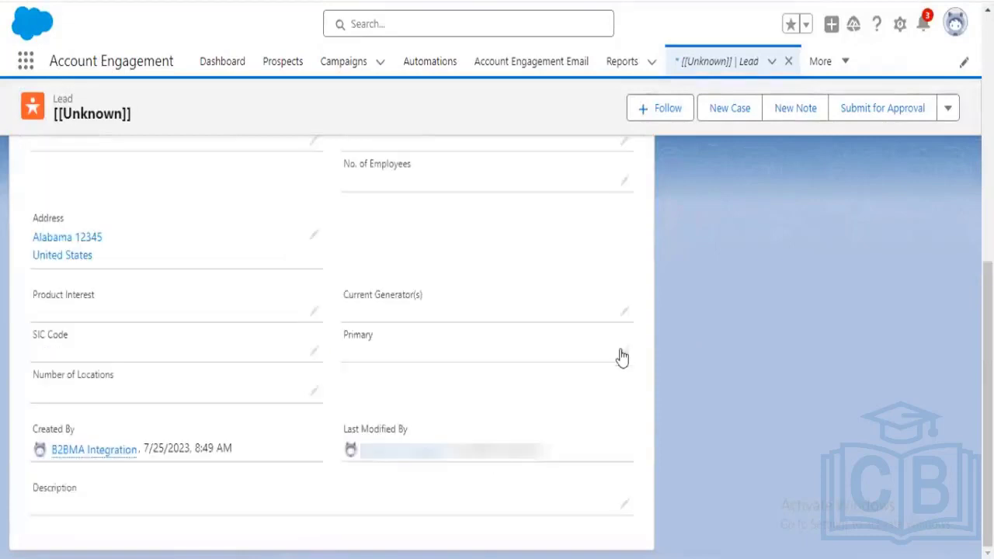
Step: Convert the lead, creating a new account named Test along with a new contact and opportunity
{"action": "scroll", "coordinate": [621, 354], "scroll_direction": "up", "scroll_amount": 7}
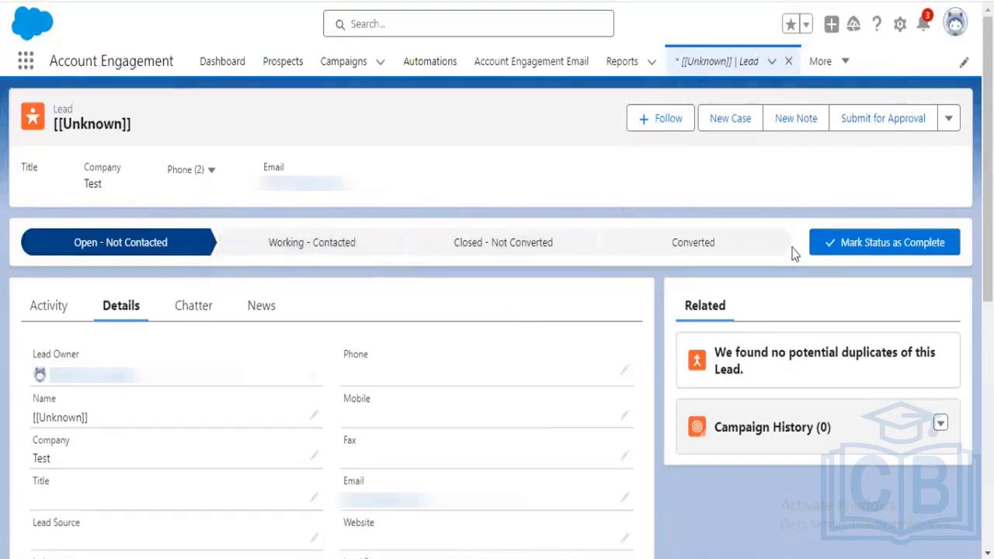
{"action": "left_click", "coordinate": [950, 126]}
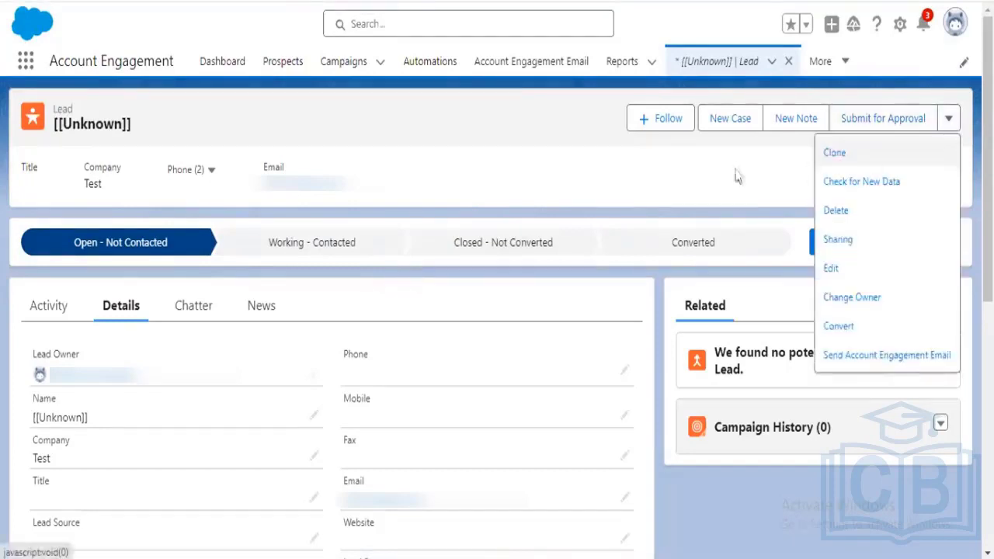
{"action": "left_click", "coordinate": [711, 175]}
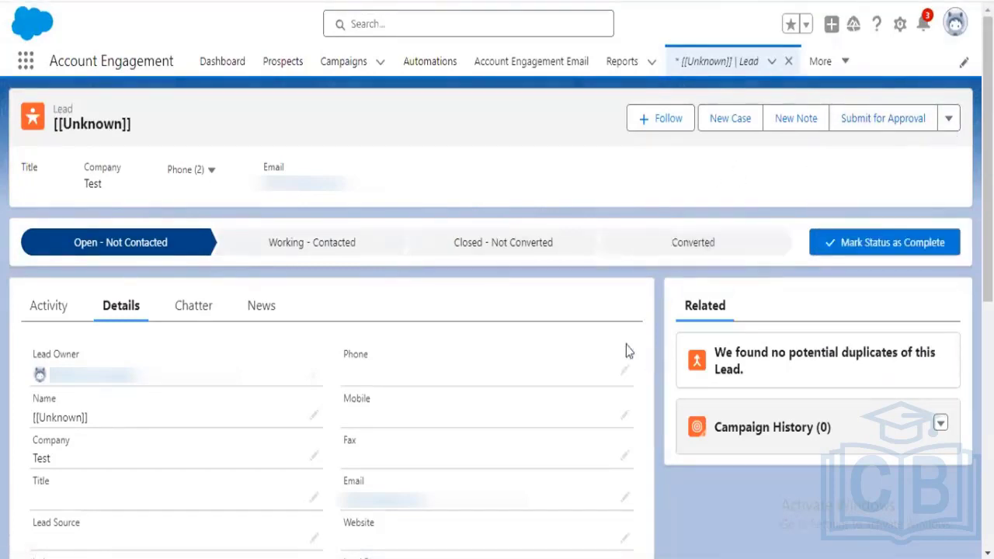
{"action": "left_click", "coordinate": [680, 246]}
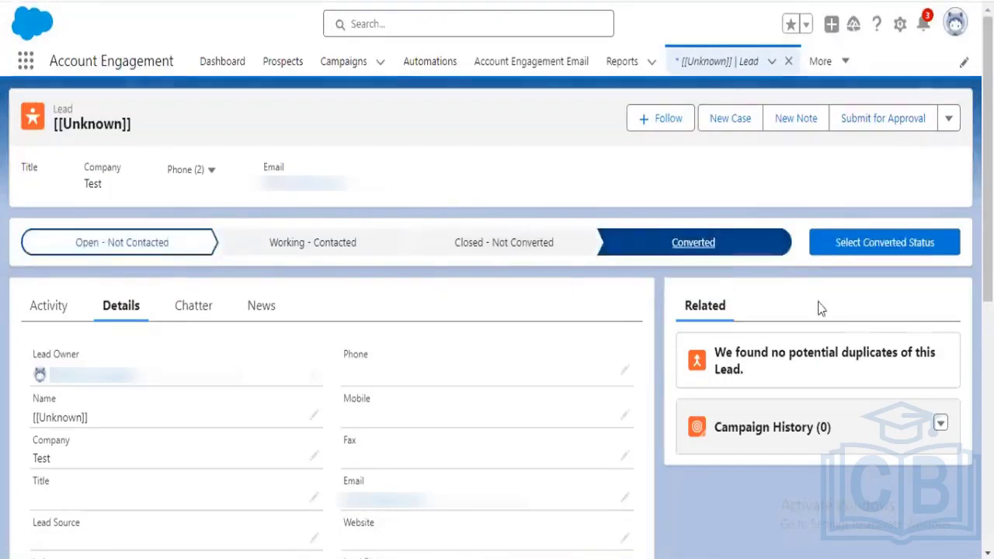
{"action": "left_click", "coordinate": [876, 259]}
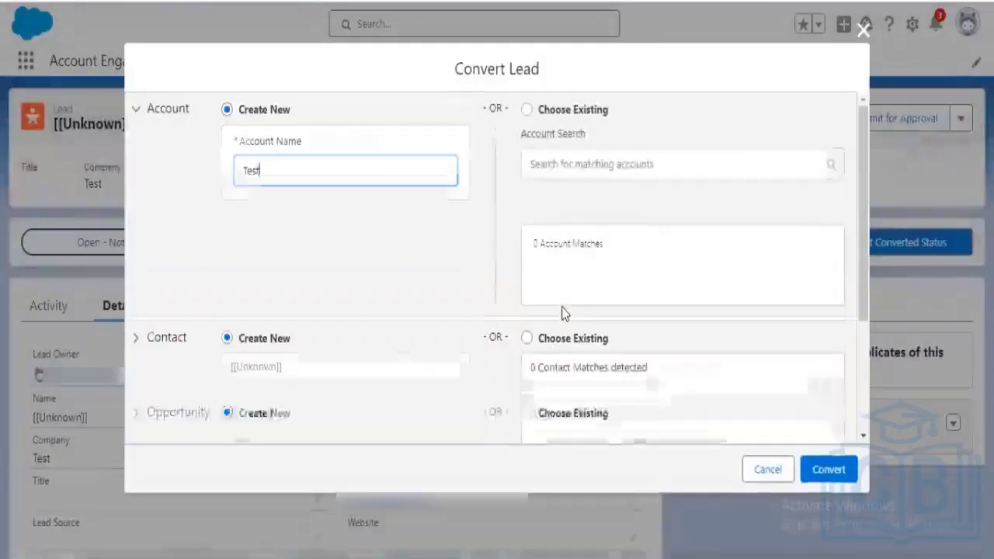
{"action": "left_click", "coordinate": [834, 482]}
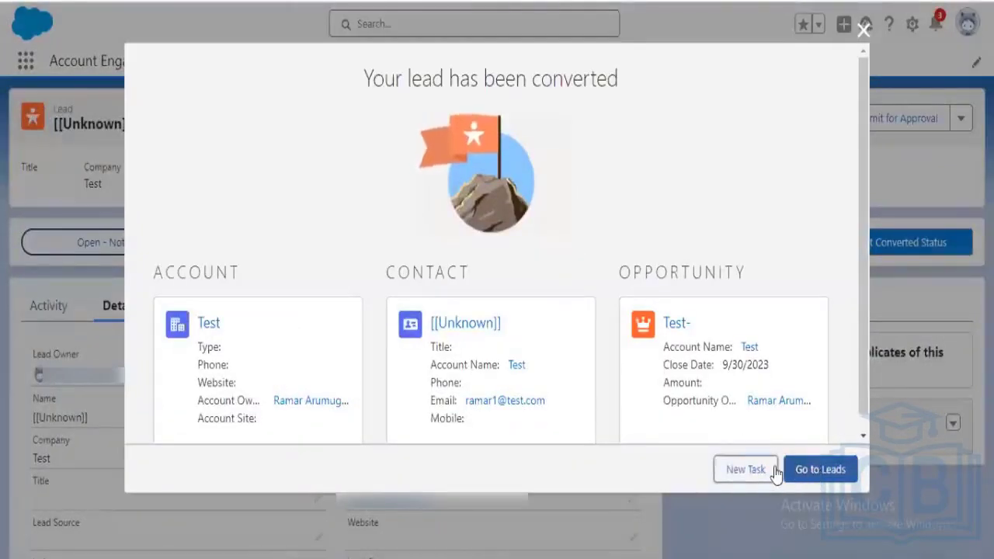
Step: Open the contact created by the lead conversion and examine the Lead Source fields in its details
{"action": "left_click", "coordinate": [480, 334]}
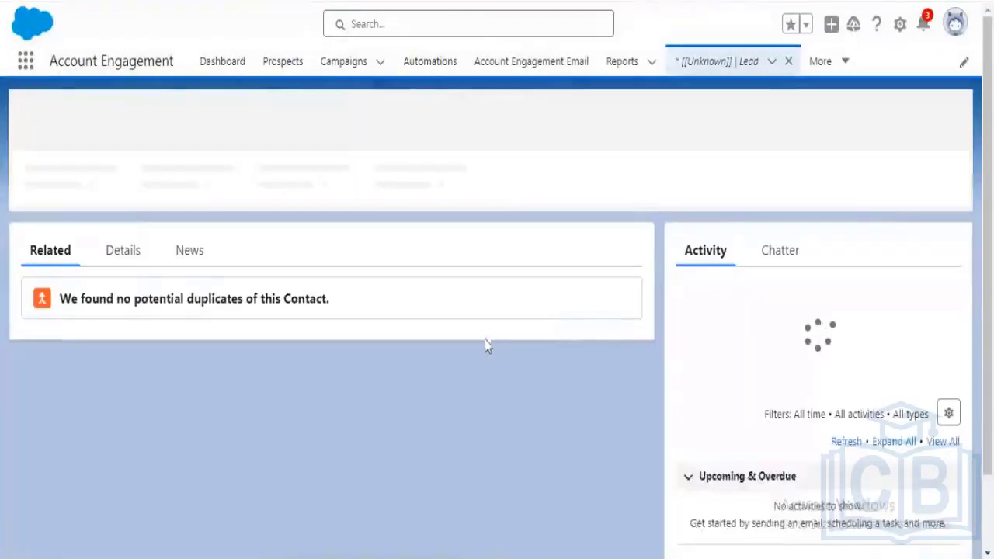
{"action": "left_click", "coordinate": [138, 248]}
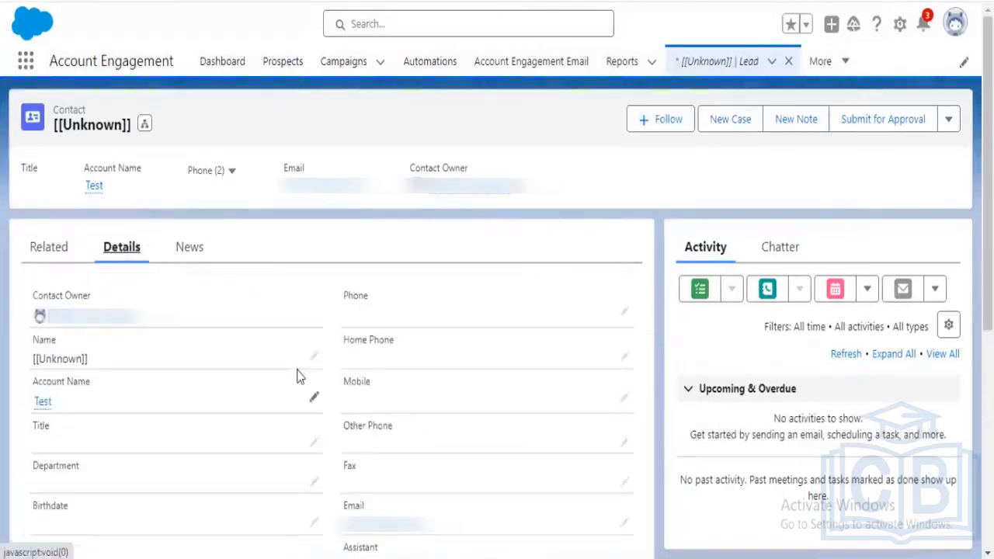
{"action": "scroll", "coordinate": [301, 376], "scroll_direction": "down", "scroll_amount": 2}
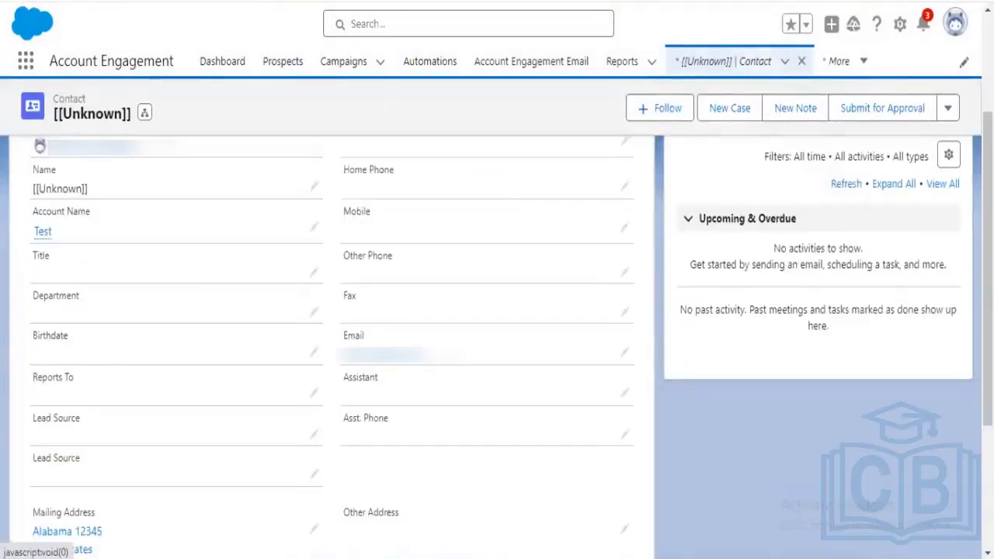
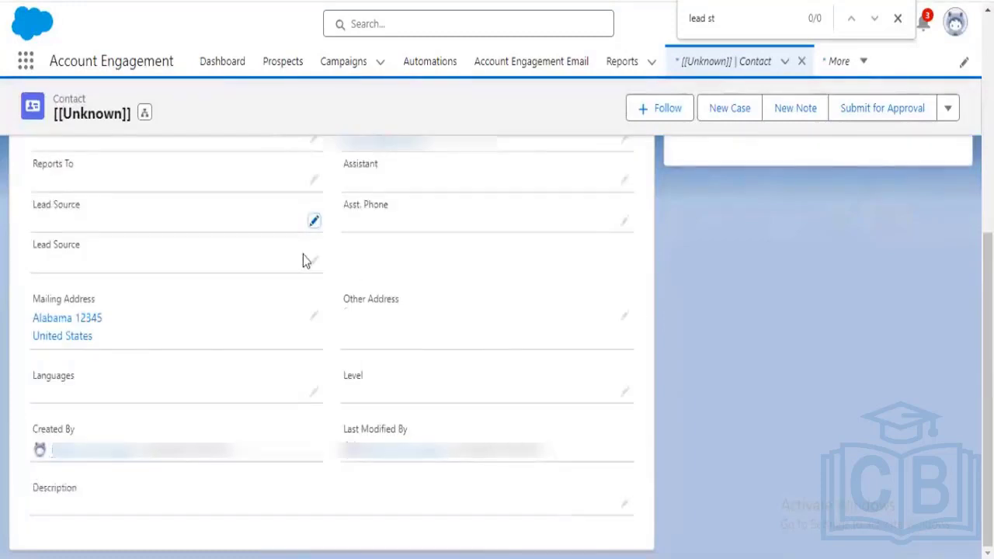
Step: Close the page text search and recheck the contact's detail fields
{"action": "scroll", "coordinate": [889, 356], "scroll_direction": "up", "scroll_amount": 3}
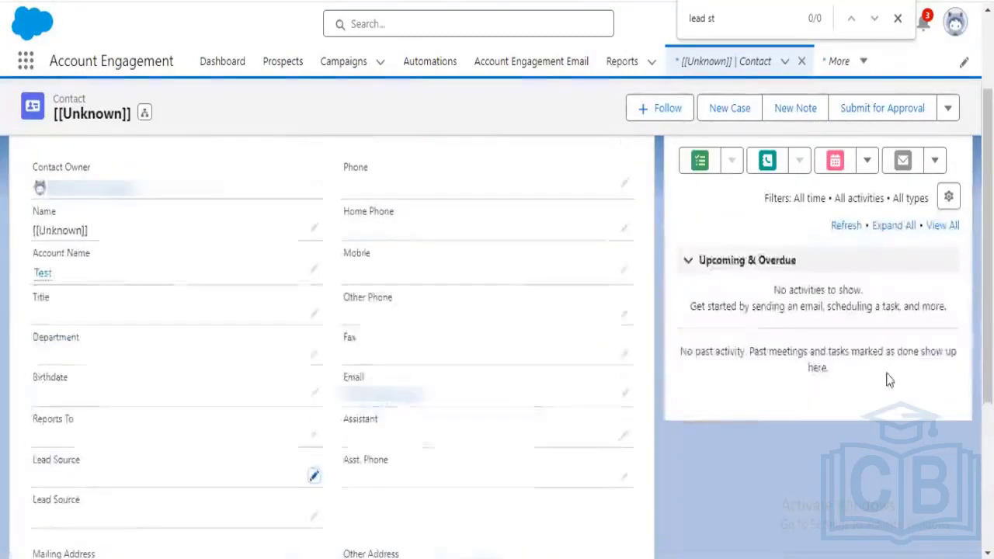
{"action": "scroll", "coordinate": [888, 380], "scroll_direction": "up", "scroll_amount": 2}
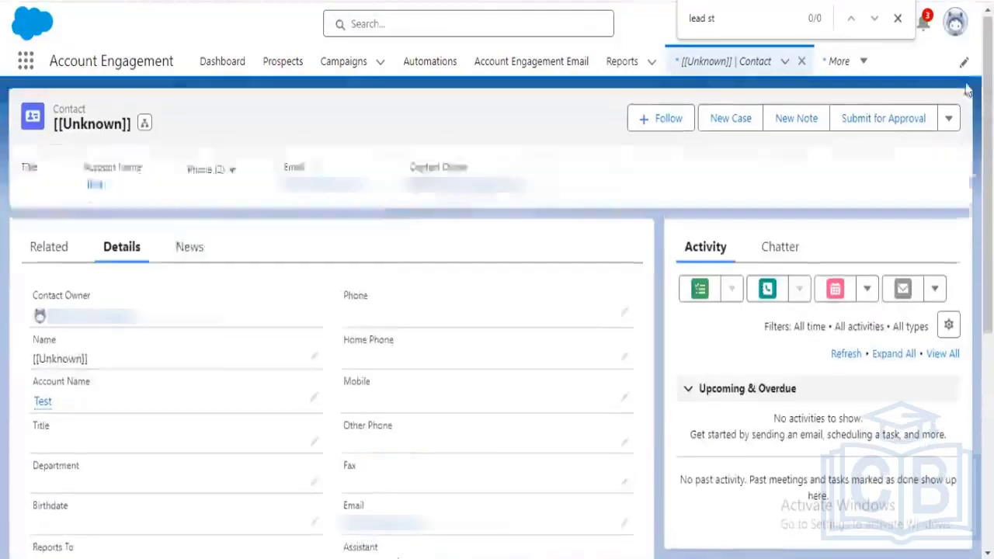
{"action": "left_click", "coordinate": [898, 18]}
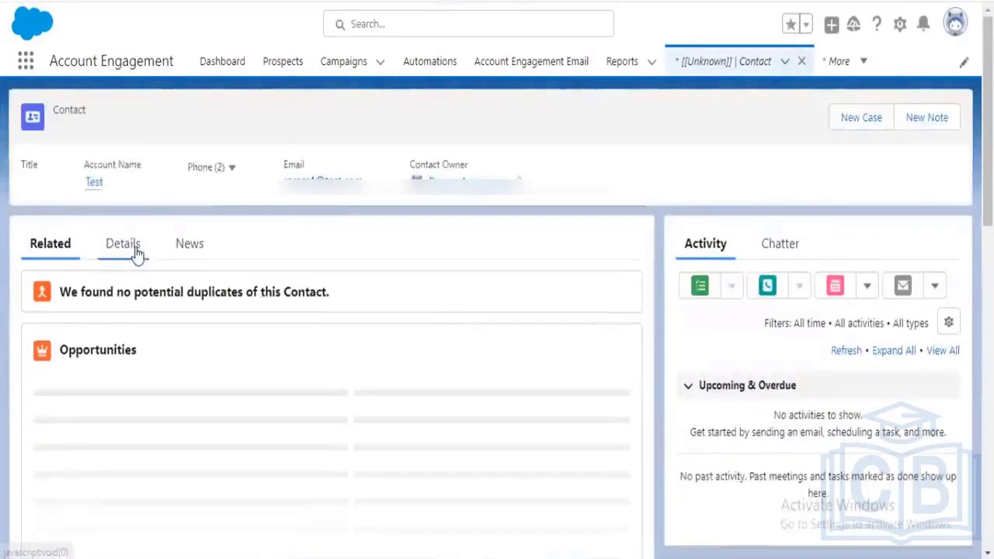
{"action": "left_click", "coordinate": [136, 252]}
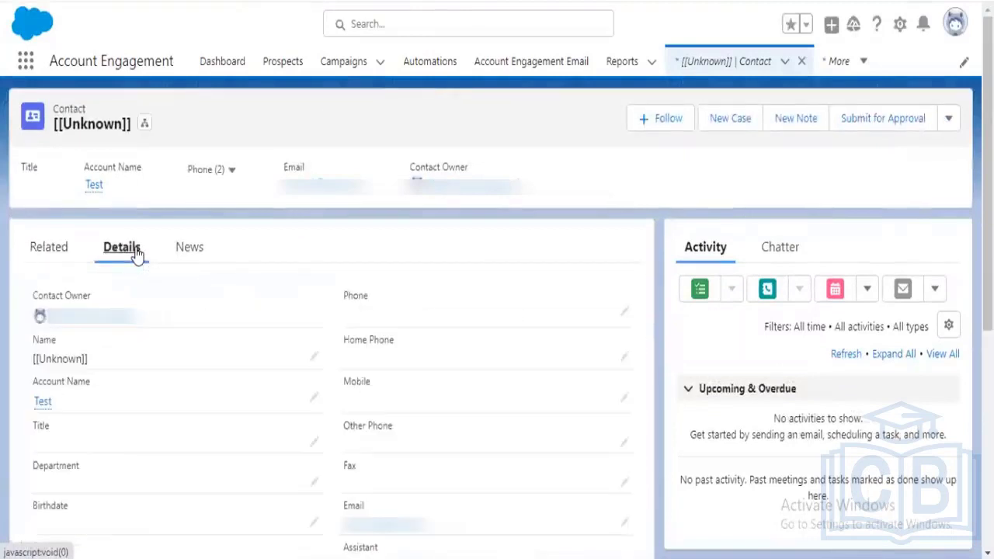
{"action": "scroll", "coordinate": [486, 432], "scroll_direction": "down", "scroll_amount": 2}
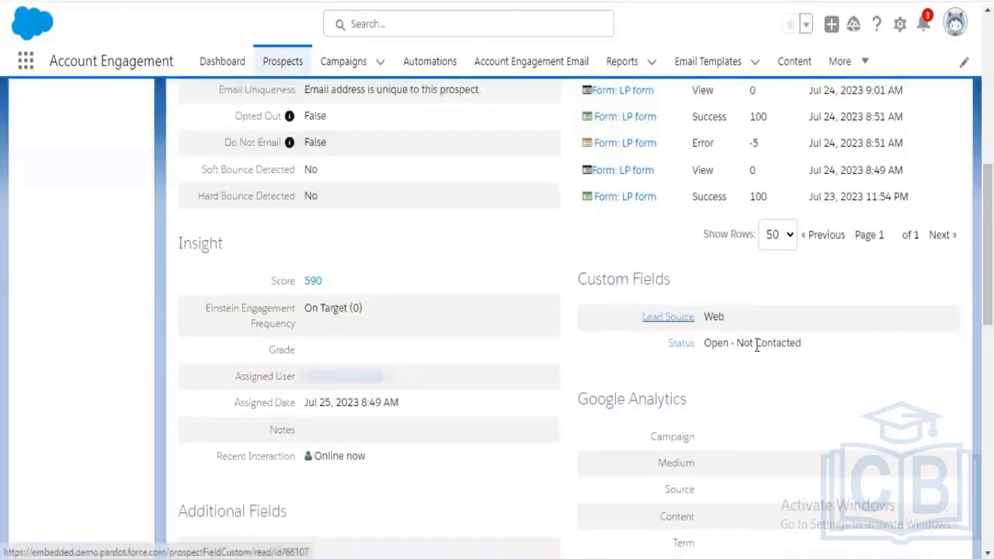
Step: Sync the prospect with the CRM and review its Lead Source and Status custom fields
{"action": "scroll", "coordinate": [820, 375], "scroll_direction": "down", "scroll_amount": 8}
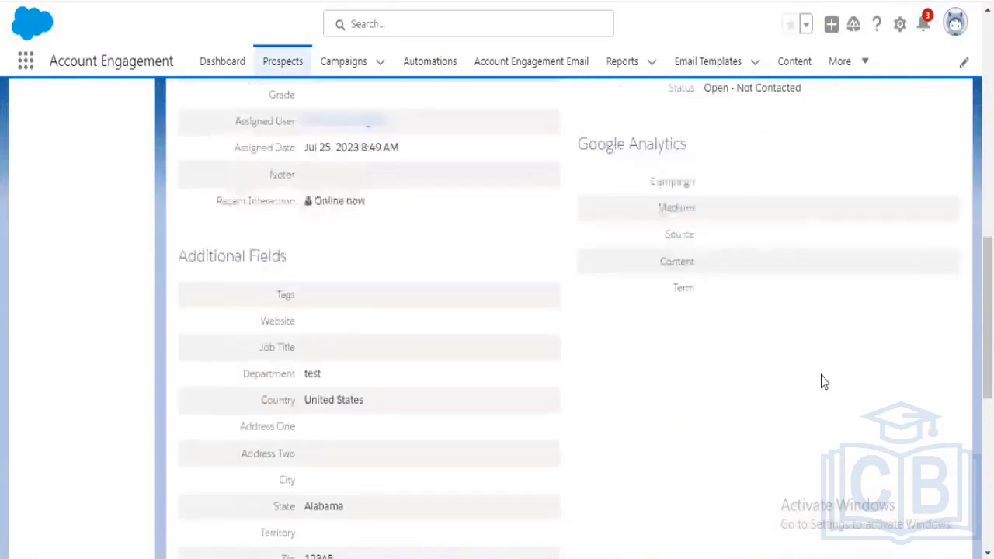
{"action": "scroll", "coordinate": [821, 375], "scroll_direction": "down", "scroll_amount": 2}
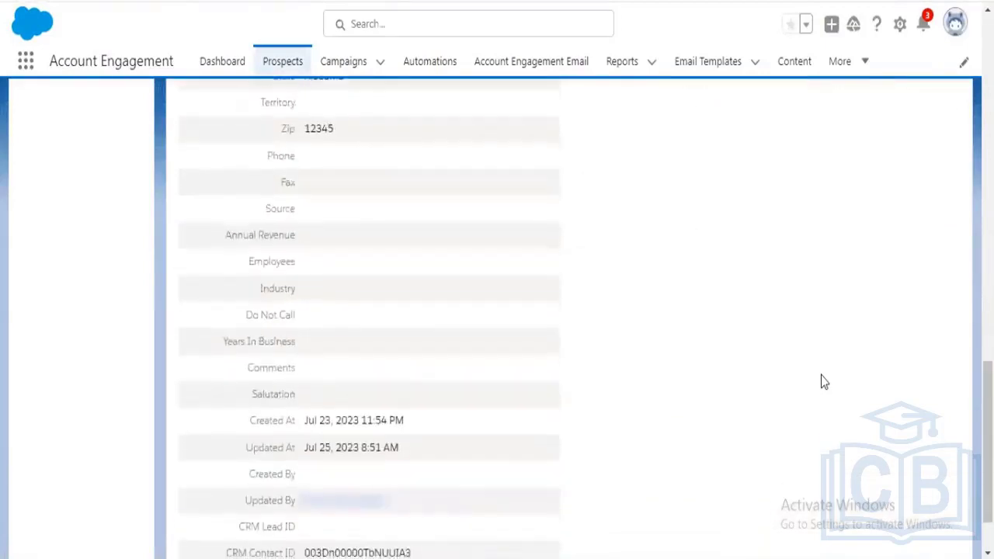
{"action": "scroll", "coordinate": [820, 375], "scroll_direction": "up", "scroll_amount": 6}
{"action": "scroll", "coordinate": [820, 375], "scroll_direction": "up", "scroll_amount": 2}
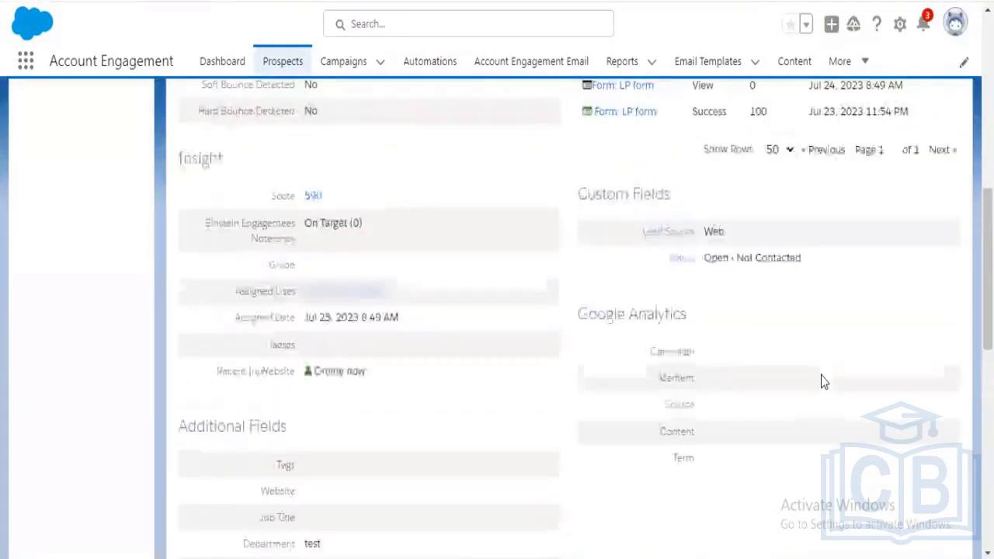
{"action": "scroll", "coordinate": [823, 380], "scroll_direction": "up", "scroll_amount": 4}
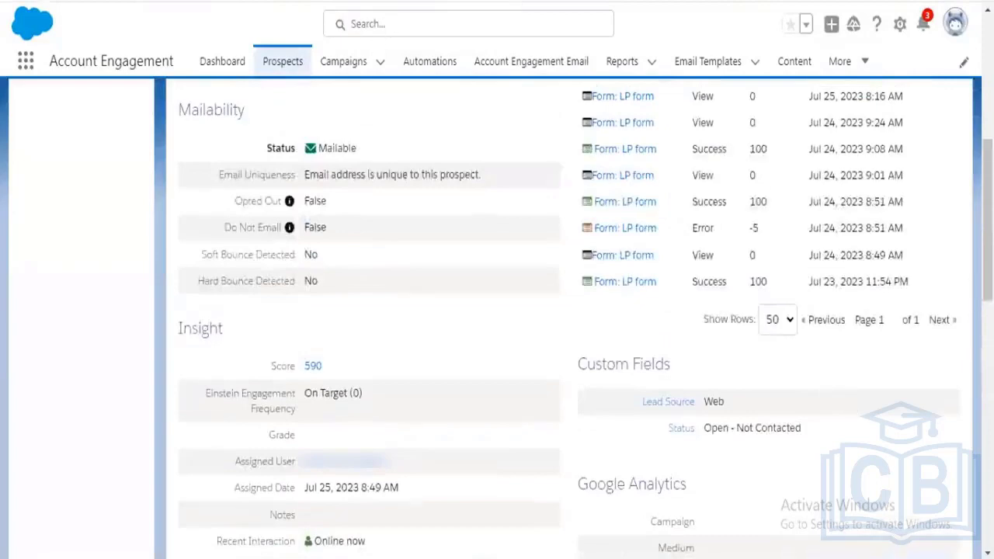
{"action": "scroll", "coordinate": [435, 288], "scroll_direction": "up", "scroll_amount": 5}
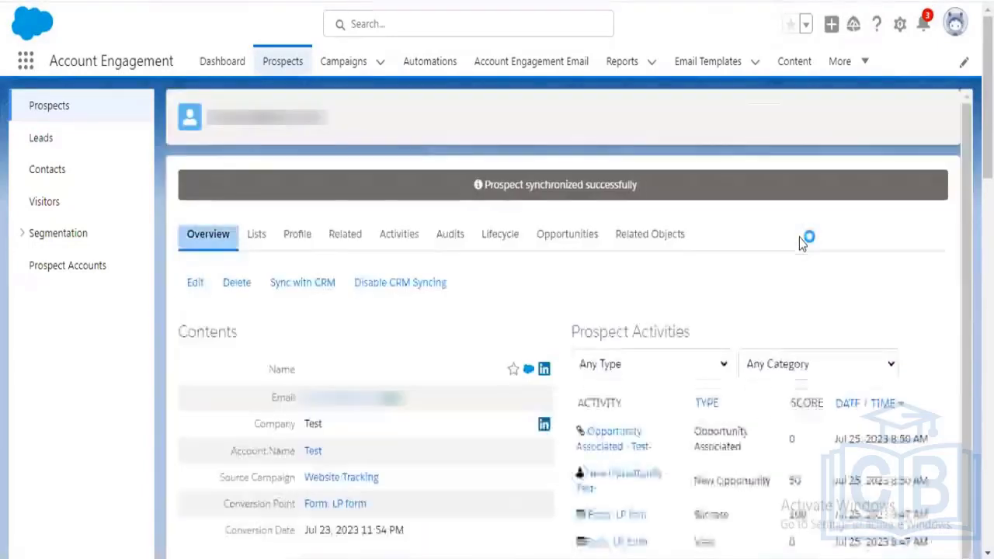
{"action": "scroll", "coordinate": [798, 237], "scroll_direction": "down", "scroll_amount": 5}
{"action": "scroll", "coordinate": [802, 240], "scroll_direction": "down", "scroll_amount": 2}
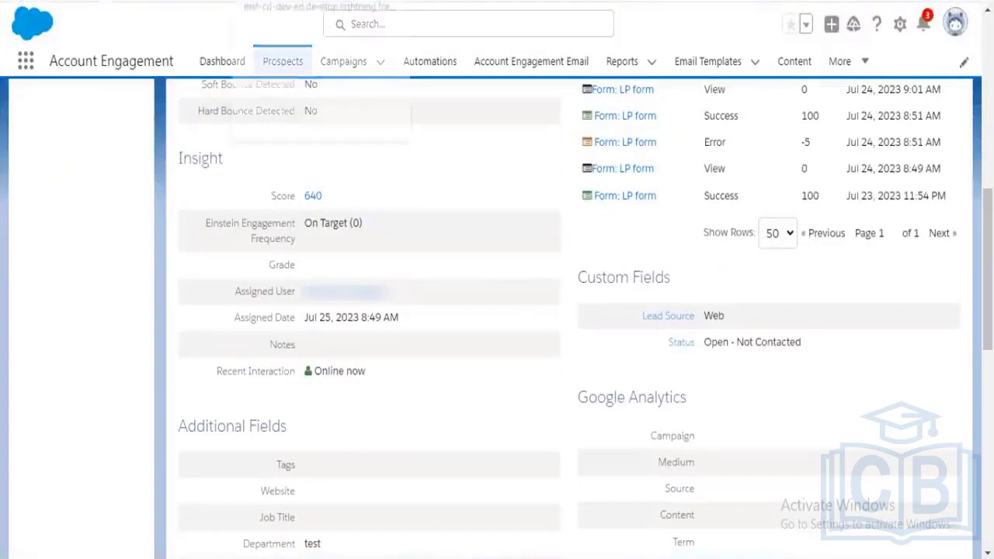
Step: Check the Lead Source fields in the converted contact's details, then return to the prospect record
{"action": "left_click", "coordinate": [252, 1]}
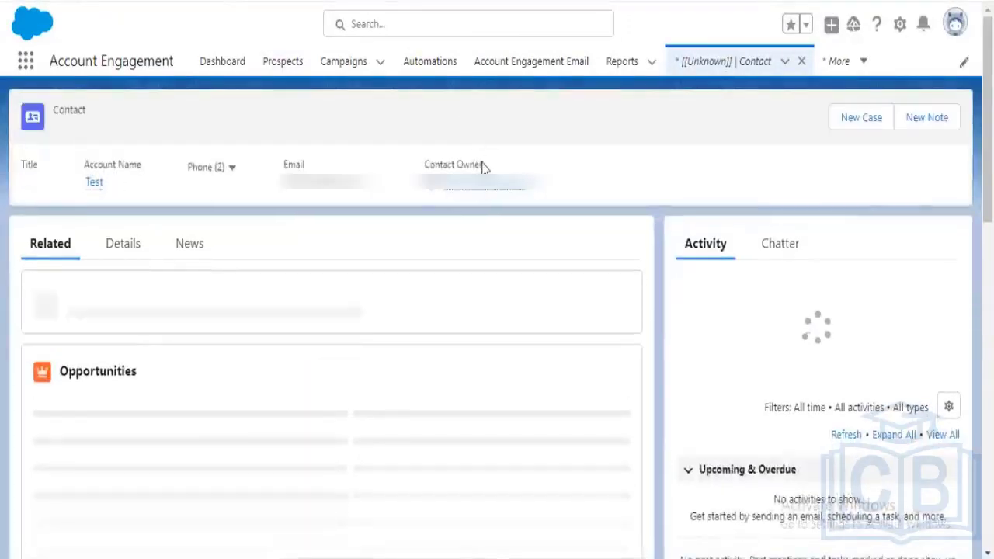
{"action": "left_click", "coordinate": [125, 244]}
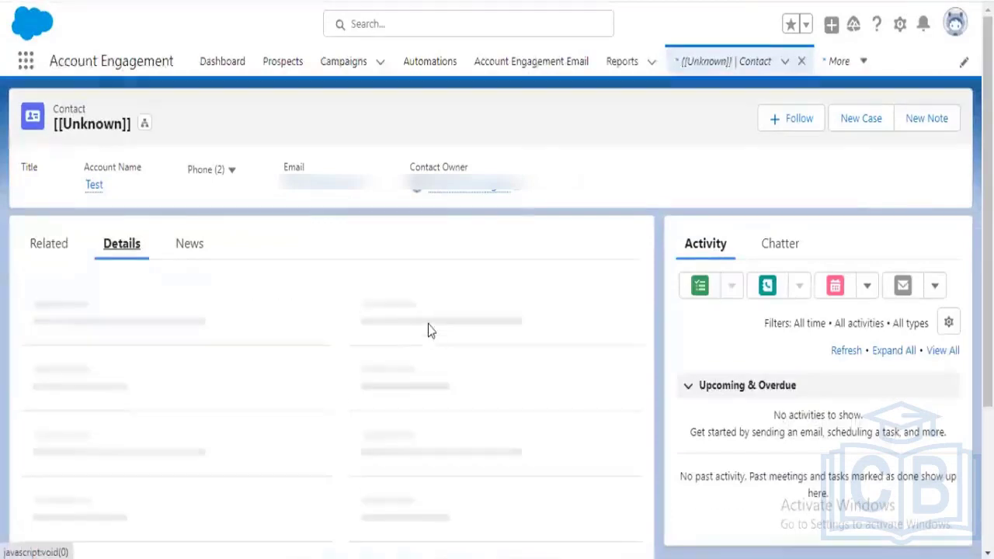
{"action": "scroll", "coordinate": [434, 329], "scroll_direction": "down", "scroll_amount": 5}
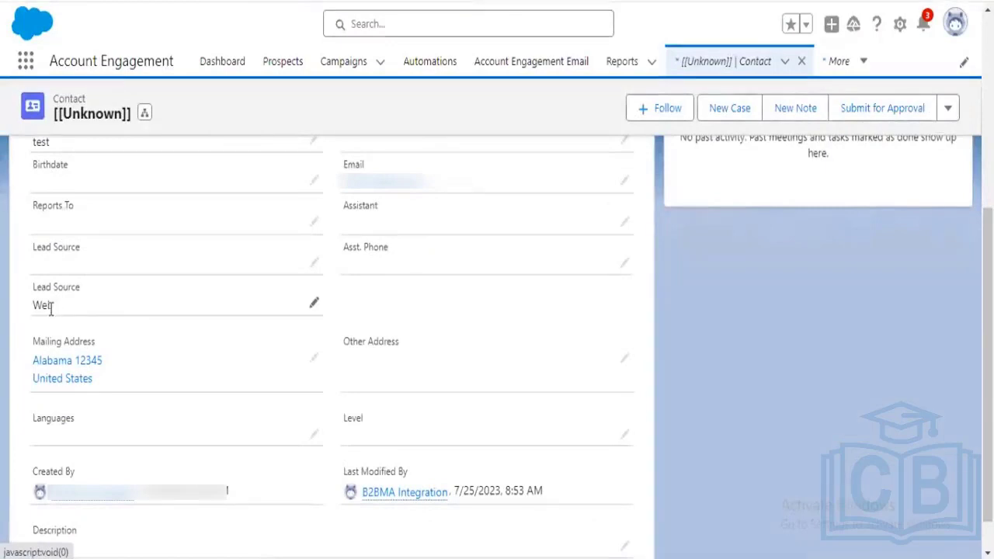
{"action": "scroll", "coordinate": [50, 321], "scroll_direction": "down", "scroll_amount": 1}
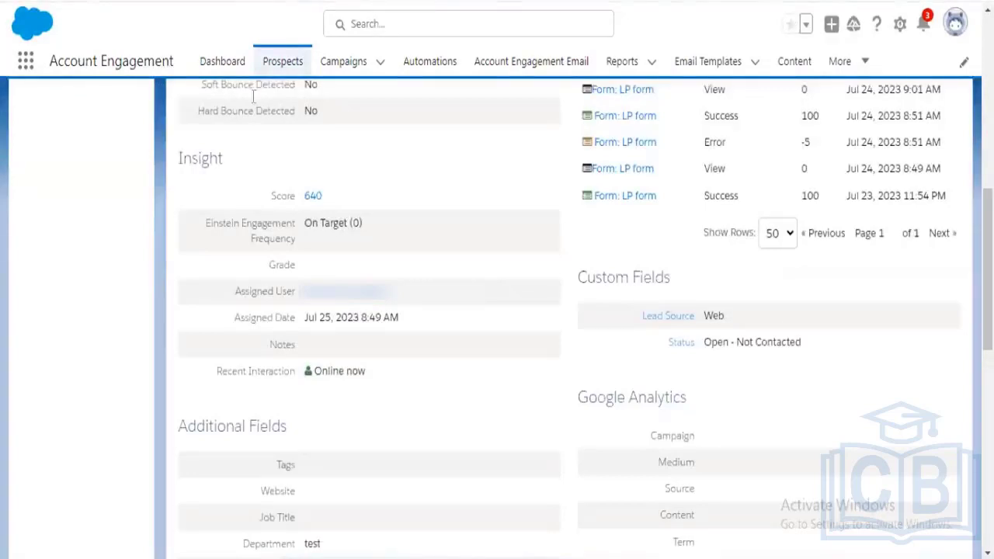
{"action": "scroll", "coordinate": [512, 372], "scroll_direction": "up", "scroll_amount": 10}
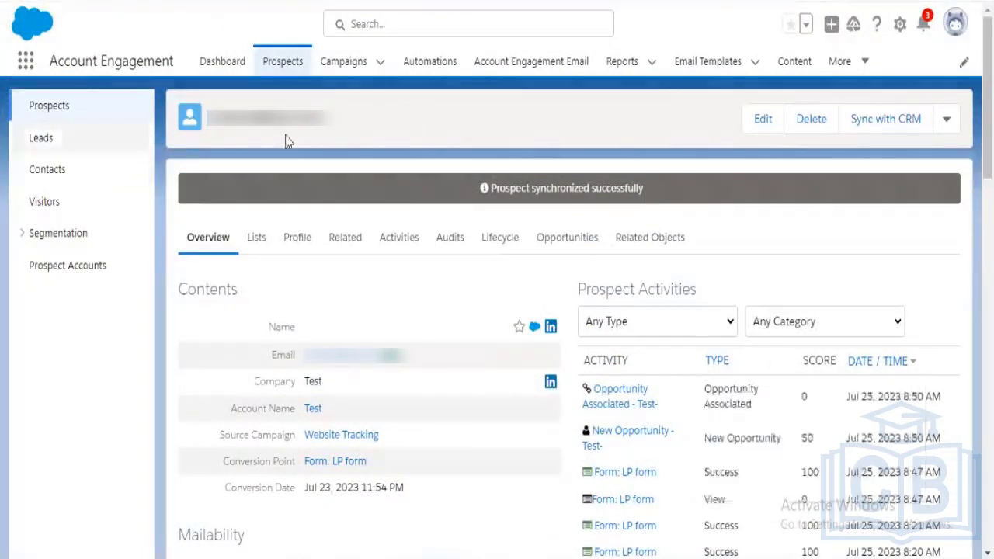
Step: Open the LP form for editing and go to the thank-you content in its Completion Actions
{"action": "left_click", "coordinate": [796, 62]}
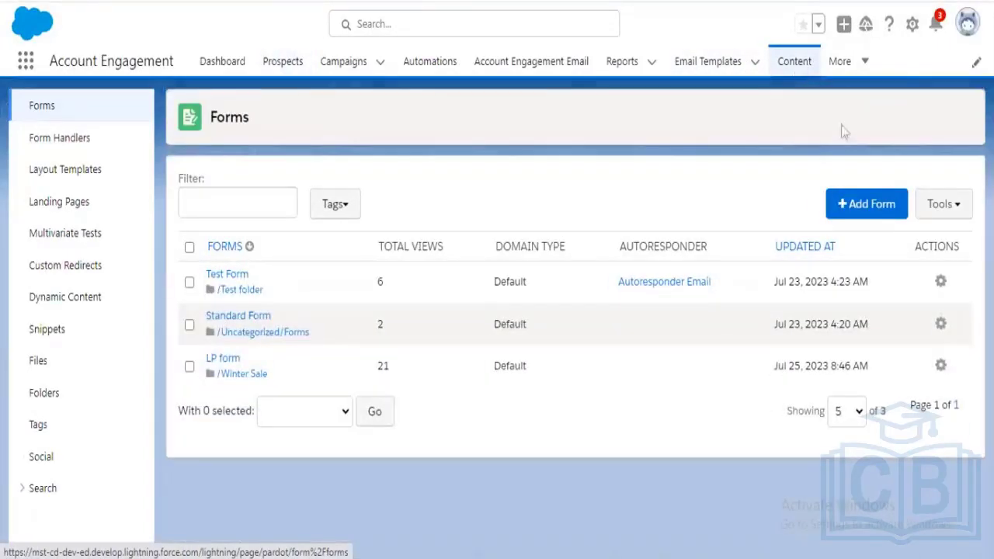
{"action": "left_click", "coordinate": [229, 362]}
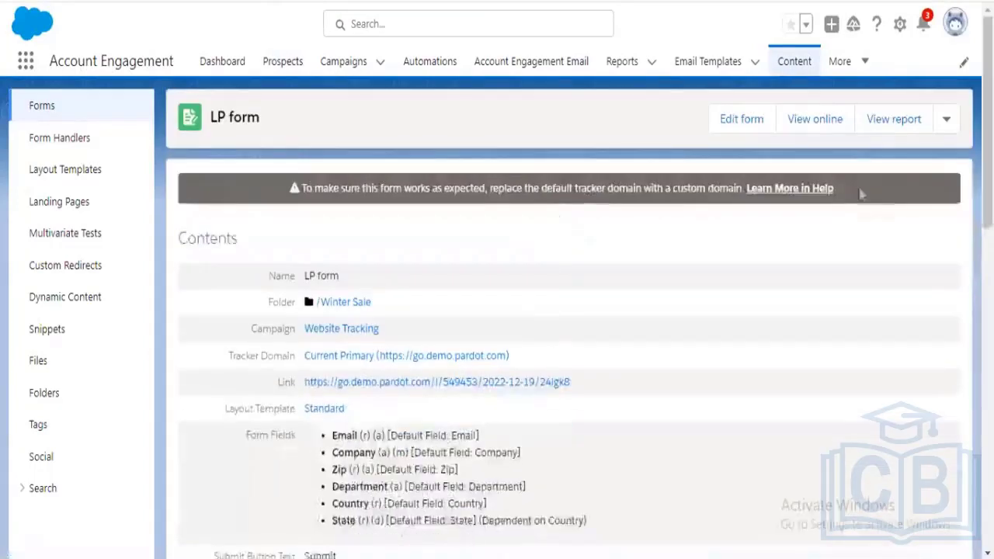
{"action": "left_click", "coordinate": [724, 124]}
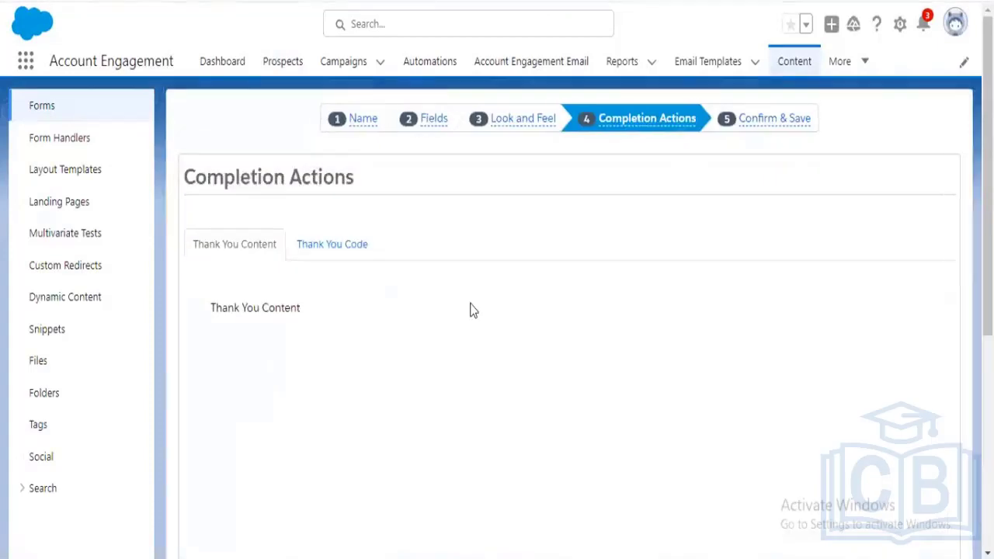
{"action": "scroll", "coordinate": [469, 311], "scroll_direction": "down", "scroll_amount": 1}
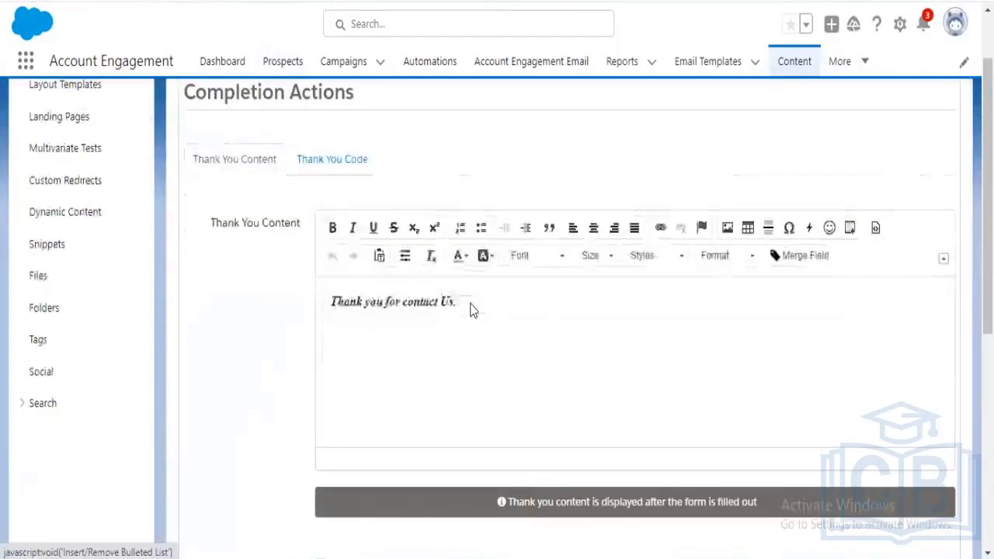
Step: Compare the thank-you message on the submitted form page with the text in the Thank You Content editor
{"action": "key", "text": "alt+Tab"}
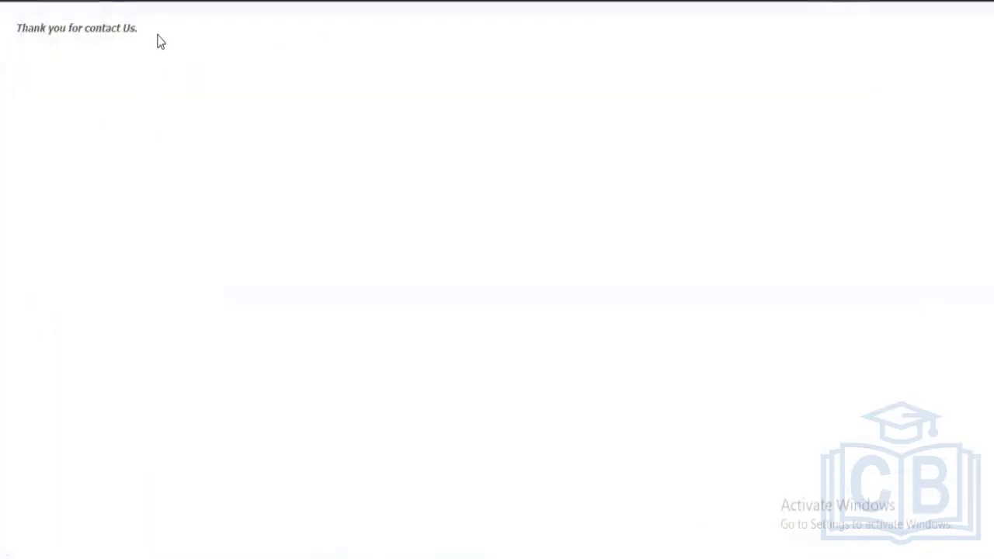
{"action": "left_click_drag", "start_coordinate": [137, 28], "coordinate": [25, 21]}
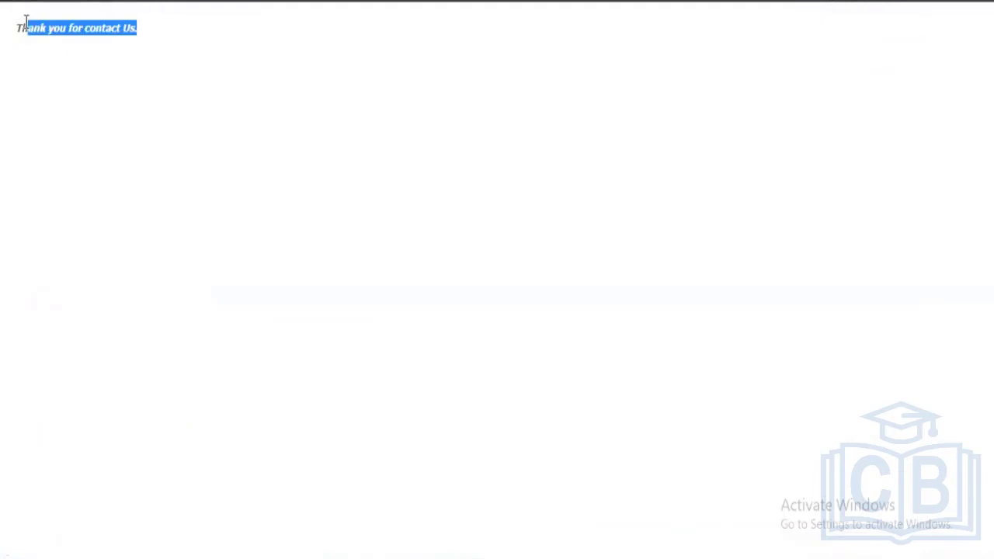
{"action": "left_click", "coordinate": [121, 121]}
{"action": "key", "text": "alt+Tab"}
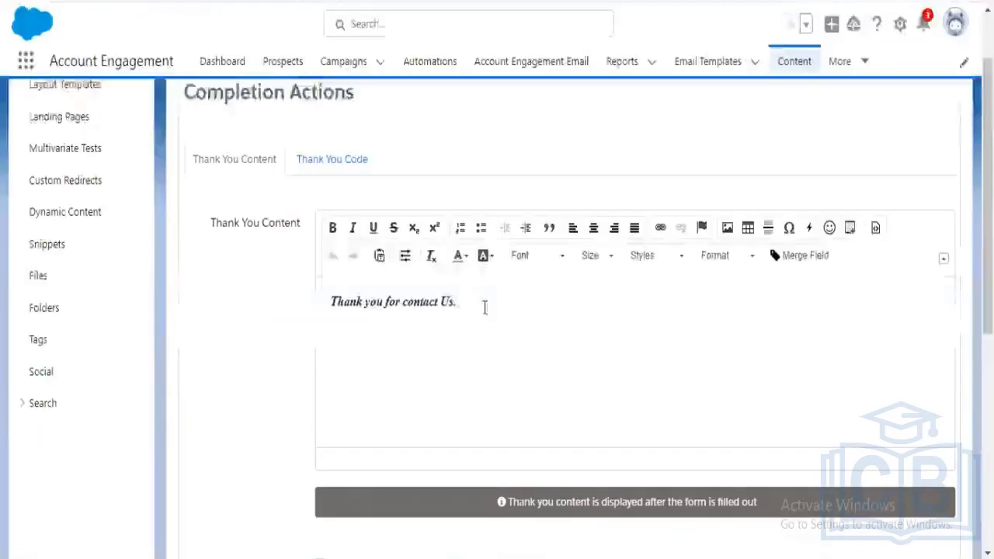
{"action": "left_click_drag", "start_coordinate": [456, 301], "coordinate": [329, 303]}
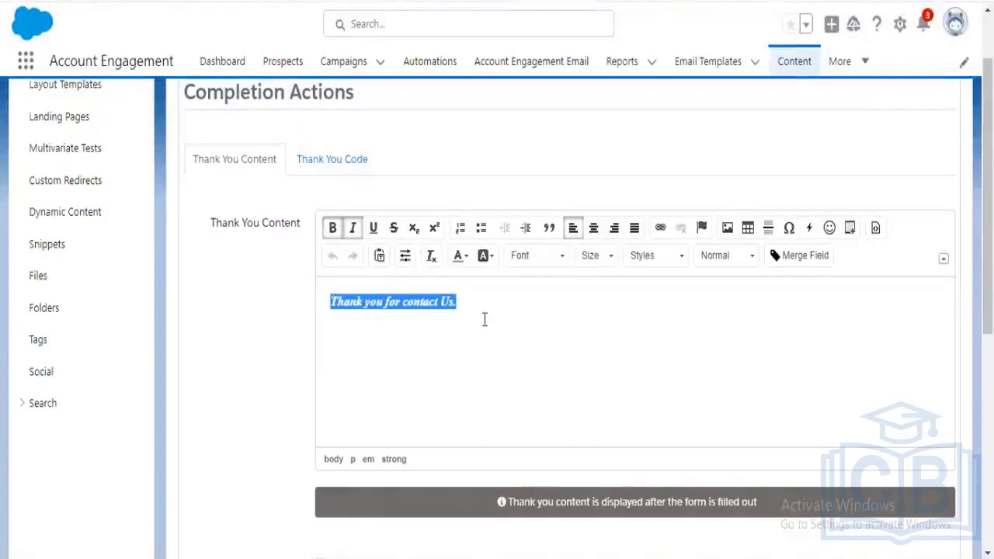
{"action": "left_click", "coordinate": [484, 319]}
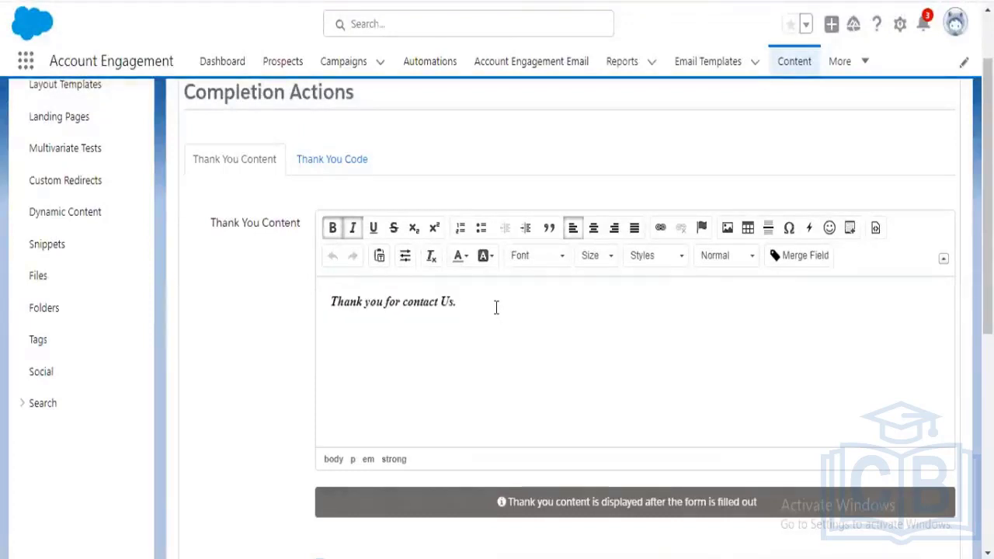
Step: Inspect the source view and the image info, upload and advanced options for the thank-you content, closing Image Properties without inserting an image
{"action": "left_click", "coordinate": [875, 229]}
{"action": "left_click", "coordinate": [875, 229]}
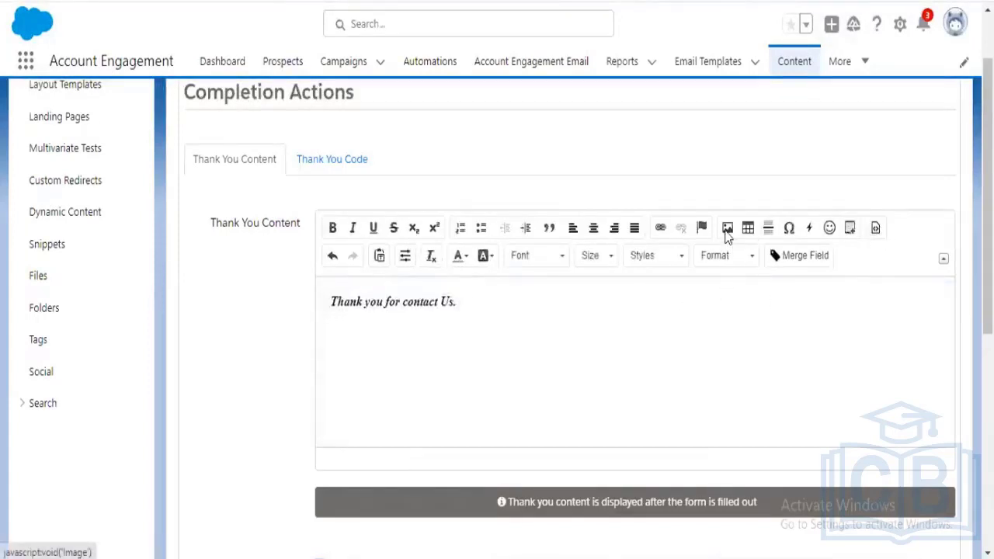
{"action": "left_click", "coordinate": [727, 229]}
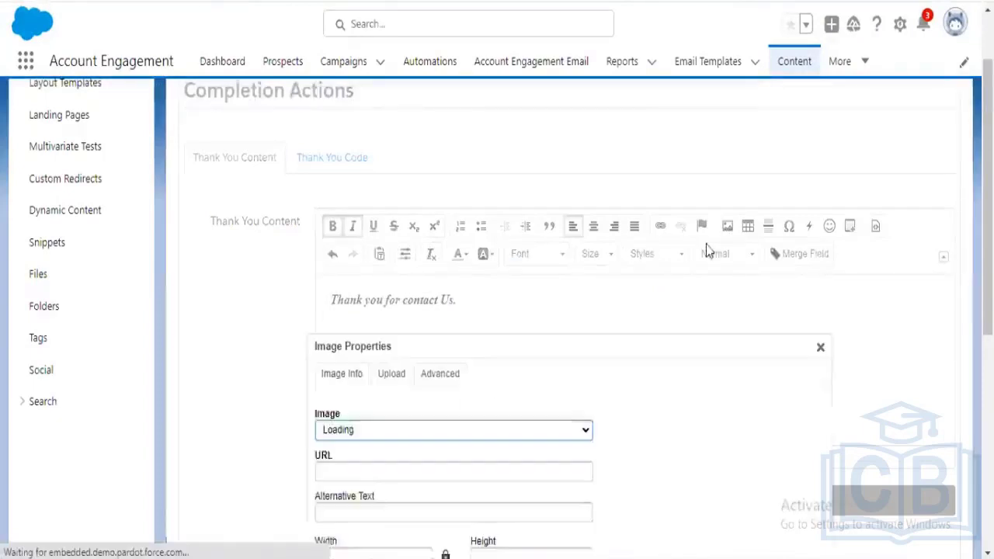
{"action": "scroll", "coordinate": [675, 337], "scroll_direction": "down", "scroll_amount": 1}
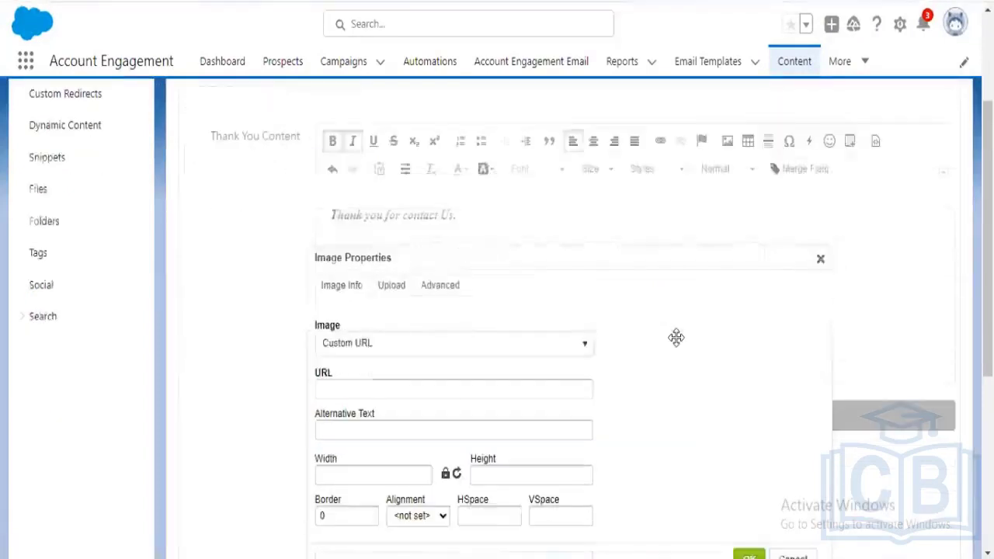
{"action": "scroll", "coordinate": [371, 309], "scroll_direction": "down", "scroll_amount": 1}
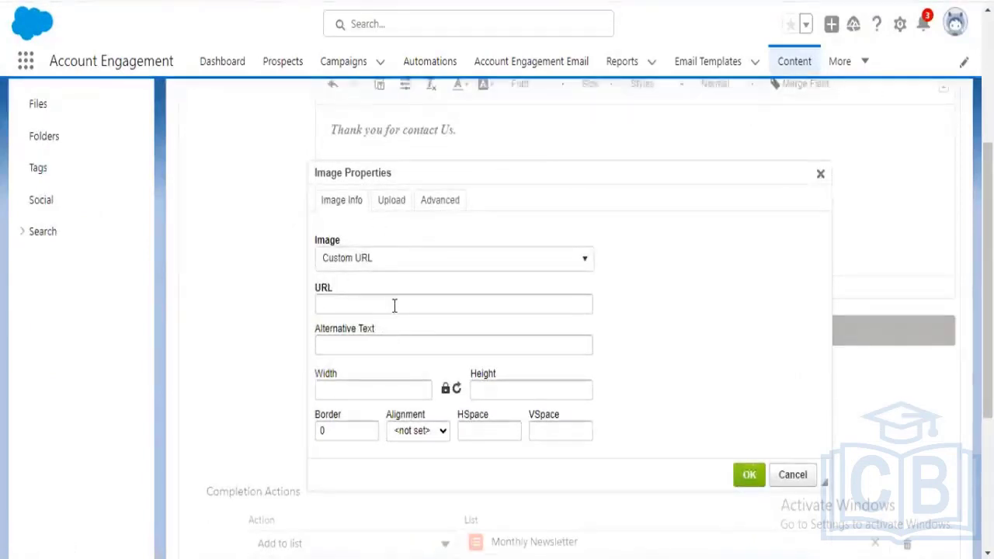
{"action": "left_click", "coordinate": [395, 304]}
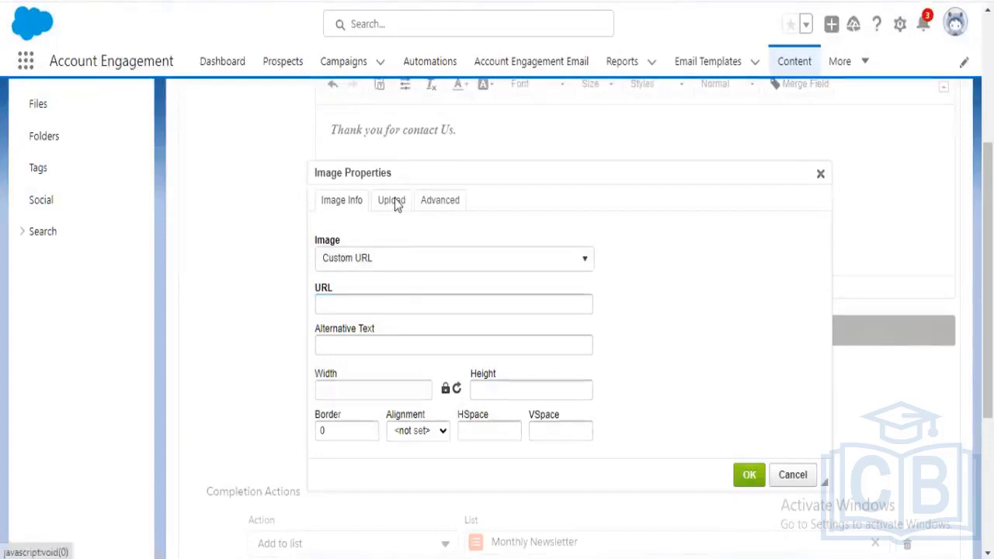
{"action": "left_click", "coordinate": [393, 199]}
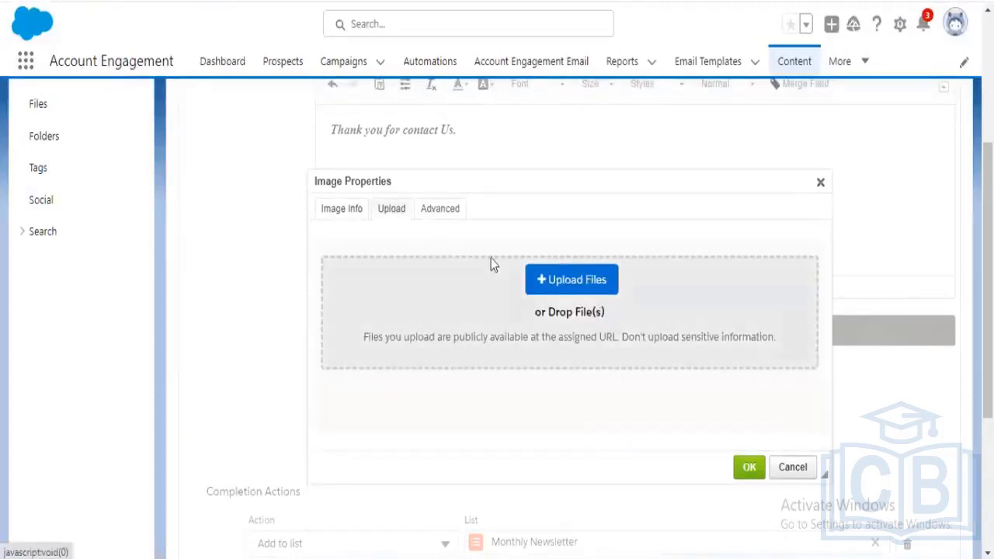
{"action": "left_click", "coordinate": [429, 209]}
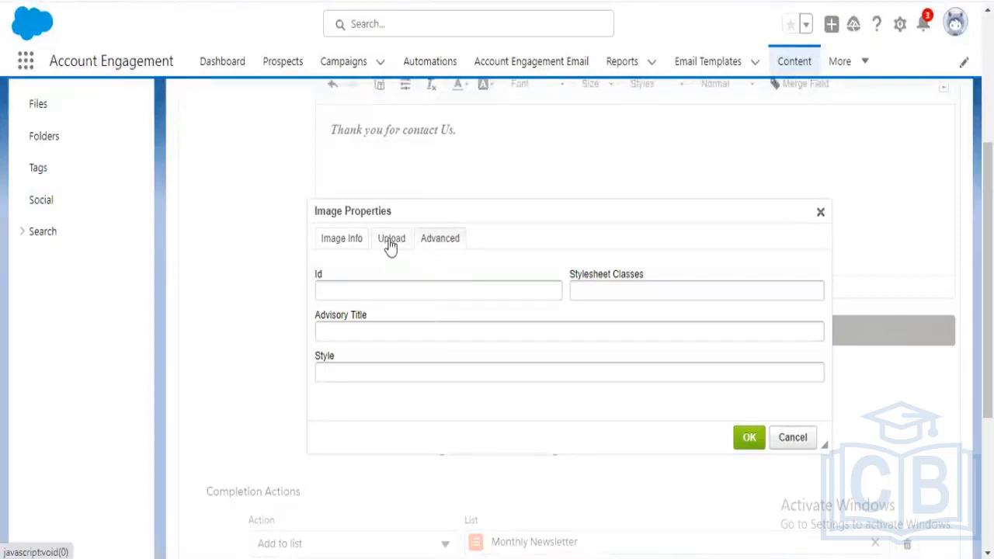
{"action": "left_click", "coordinate": [596, 286]}
{"action": "left_click", "coordinate": [466, 292]}
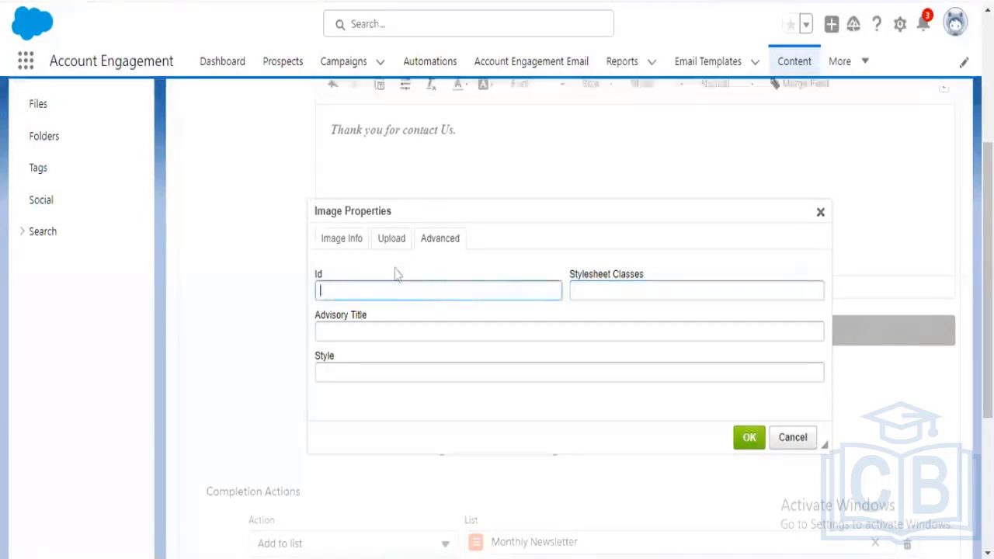
{"action": "left_click", "coordinate": [390, 241]}
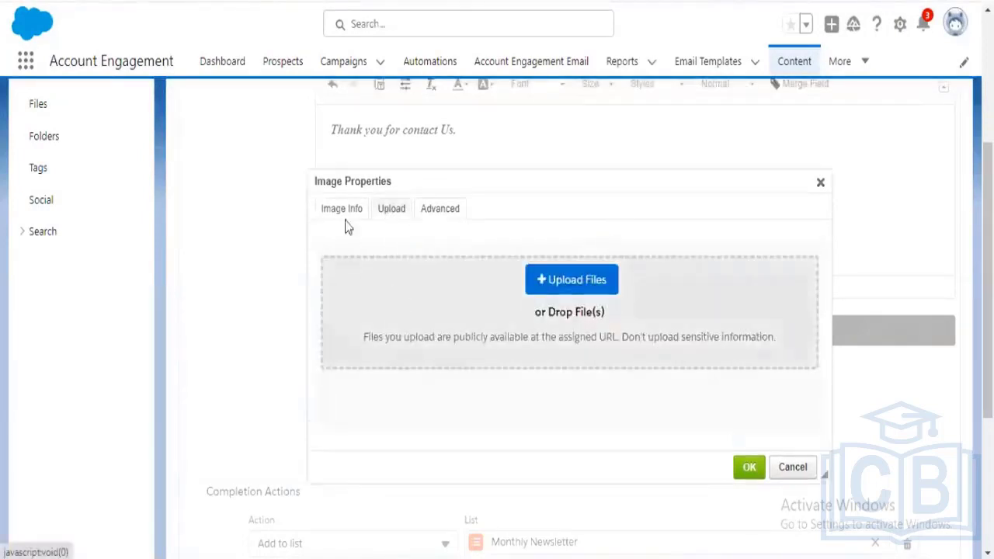
{"action": "left_click", "coordinate": [820, 184]}
{"action": "scroll", "coordinate": [570, 339], "scroll_direction": "up", "scroll_amount": 5}
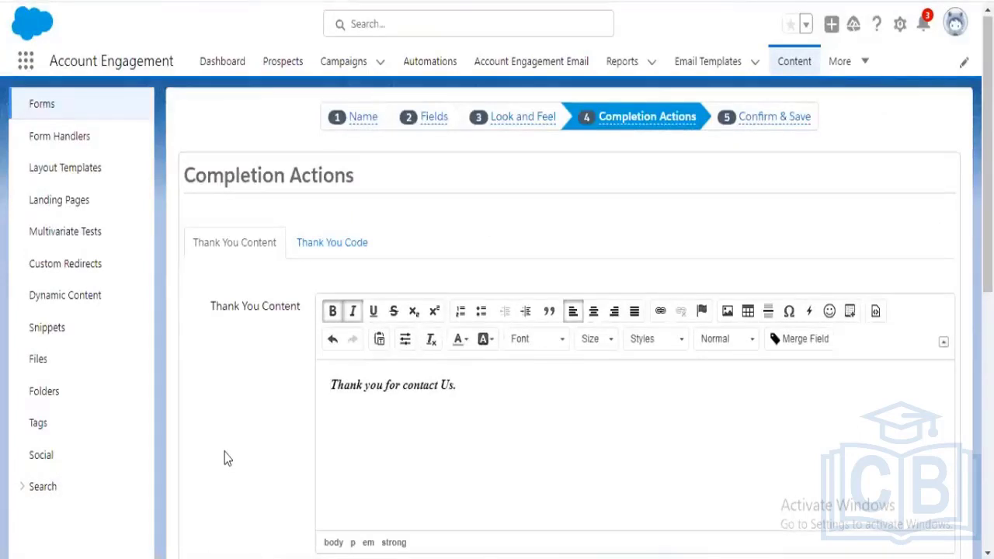
Step: Review the form's thank-you message, post-submission display and redirect options, and its list and custom-field completion actions
{"action": "scroll", "coordinate": [233, 450], "scroll_direction": "down", "scroll_amount": 1}
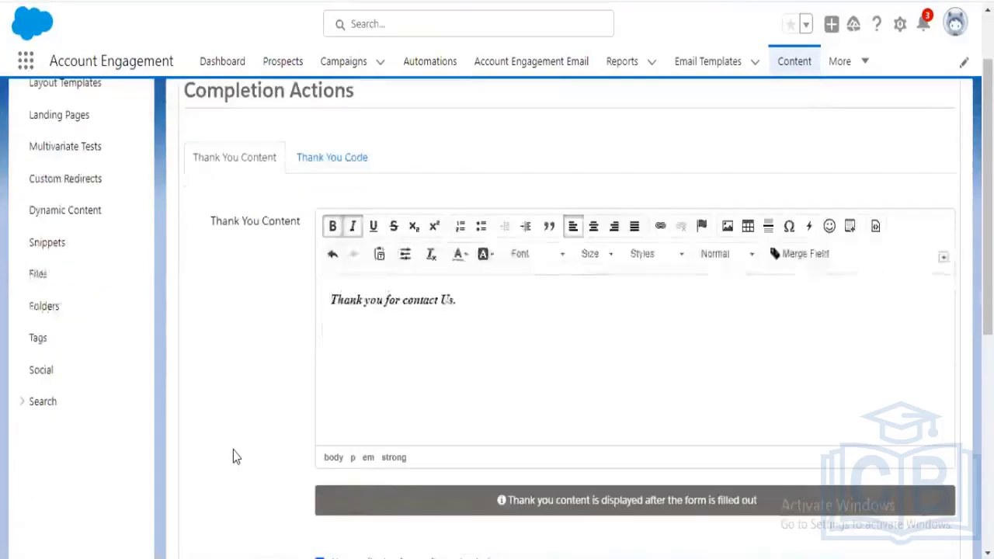
{"action": "left_click_drag", "start_coordinate": [491, 303], "coordinate": [339, 297]}
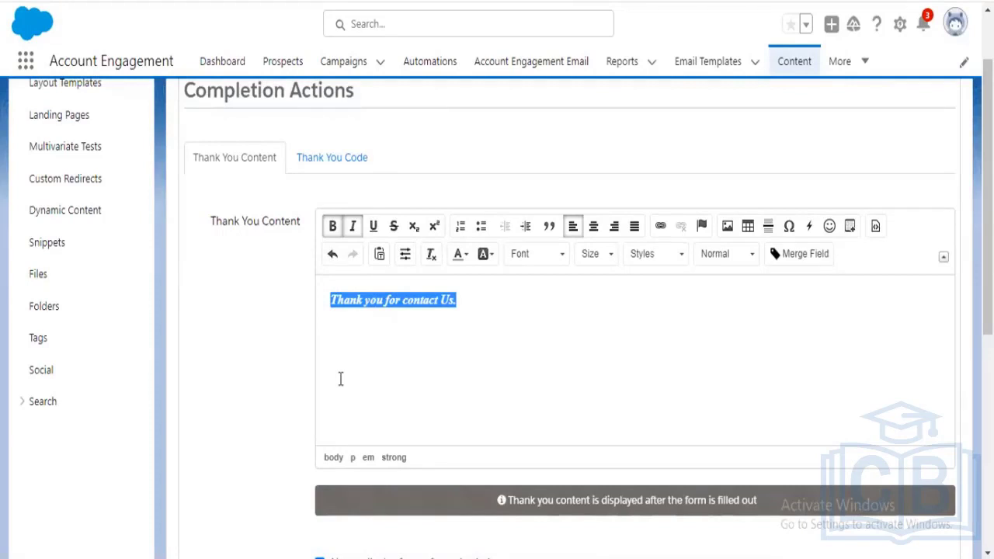
{"action": "left_click", "coordinate": [281, 389]}
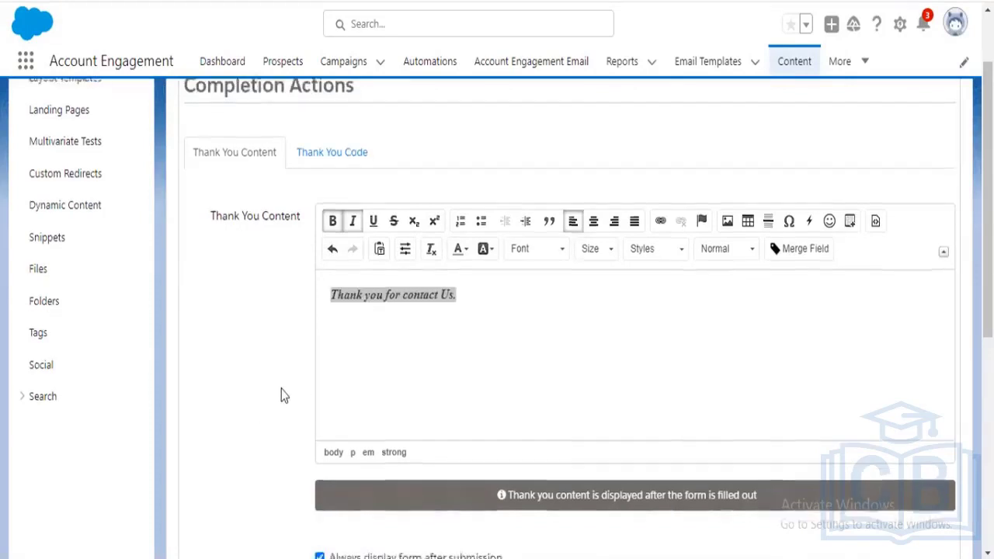
{"action": "scroll", "coordinate": [281, 389], "scroll_direction": "down", "scroll_amount": 2}
{"action": "scroll", "coordinate": [264, 403], "scroll_direction": "down", "scroll_amount": 4}
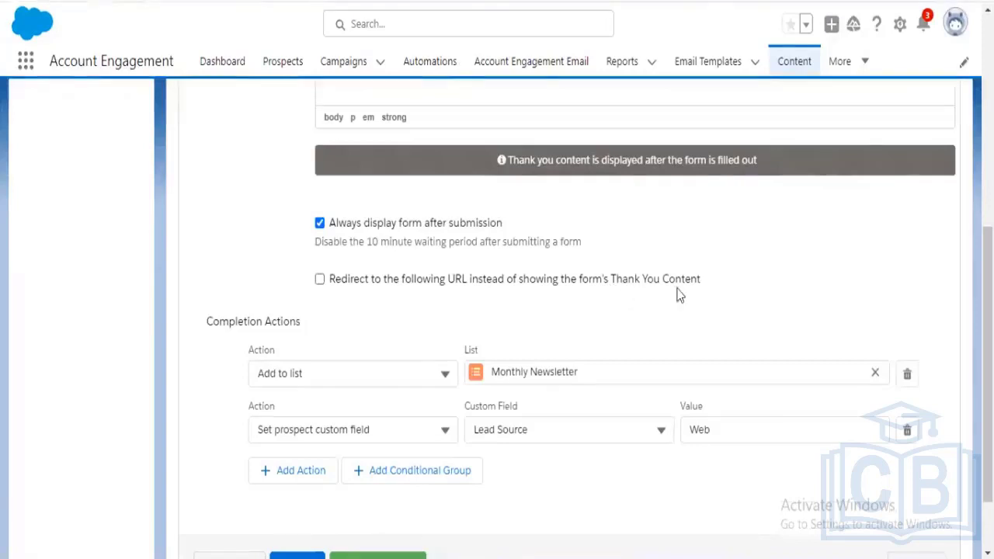
{"action": "scroll", "coordinate": [676, 295], "scroll_direction": "up", "scroll_amount": 5}
{"action": "left_click", "coordinate": [585, 299]}
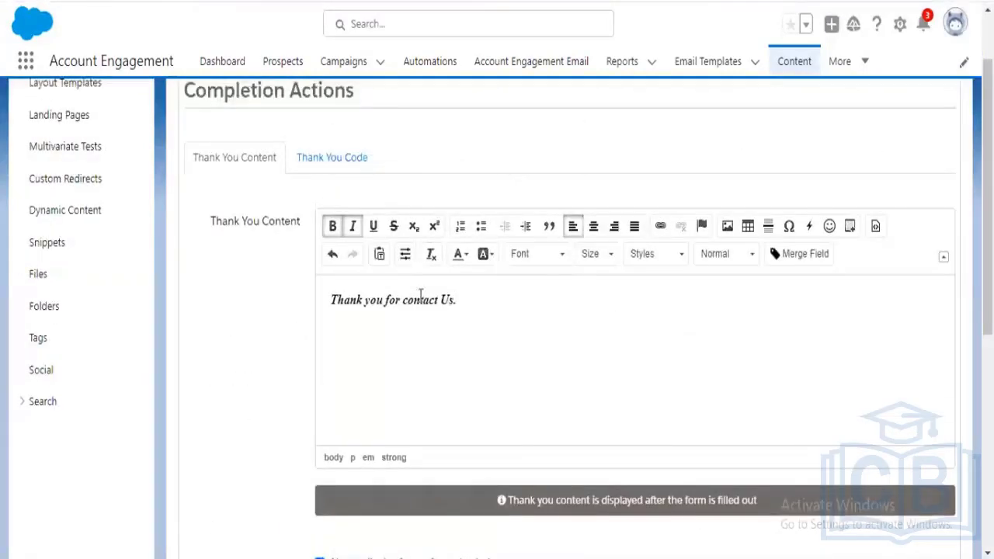
Step: Highlight the thank-you message, and open the Google home page to get its address for the form redirect
{"action": "left_click_drag", "start_coordinate": [457, 299], "coordinate": [305, 296]}
{"action": "left_click", "coordinate": [237, 312]}
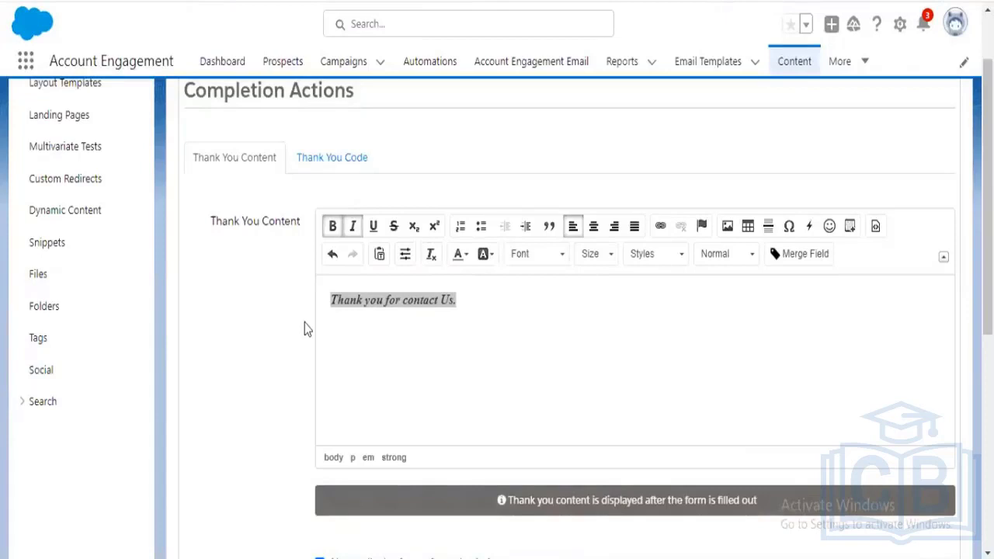
{"action": "scroll", "coordinate": [350, 355], "scroll_direction": "down", "scroll_amount": 1}
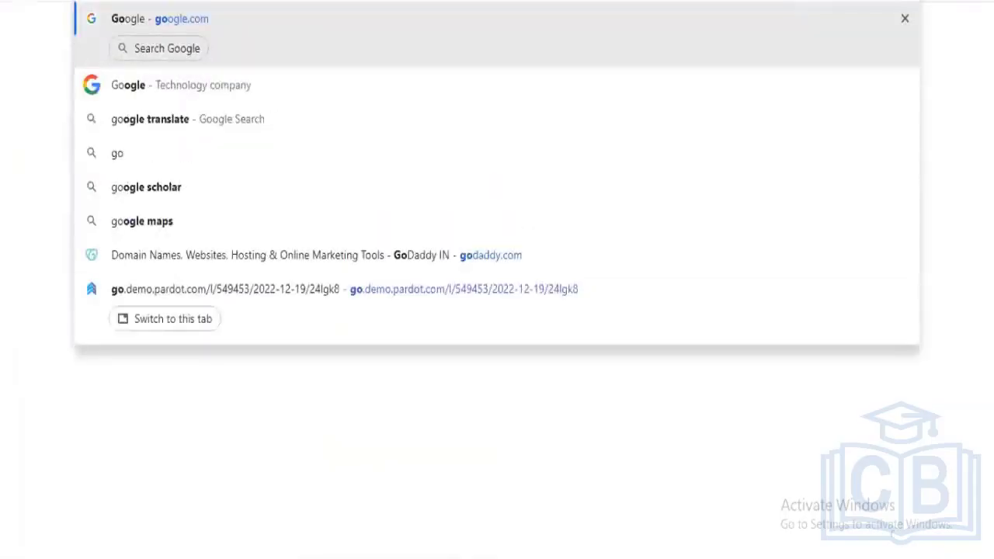
{"action": "key", "text": "Return"}
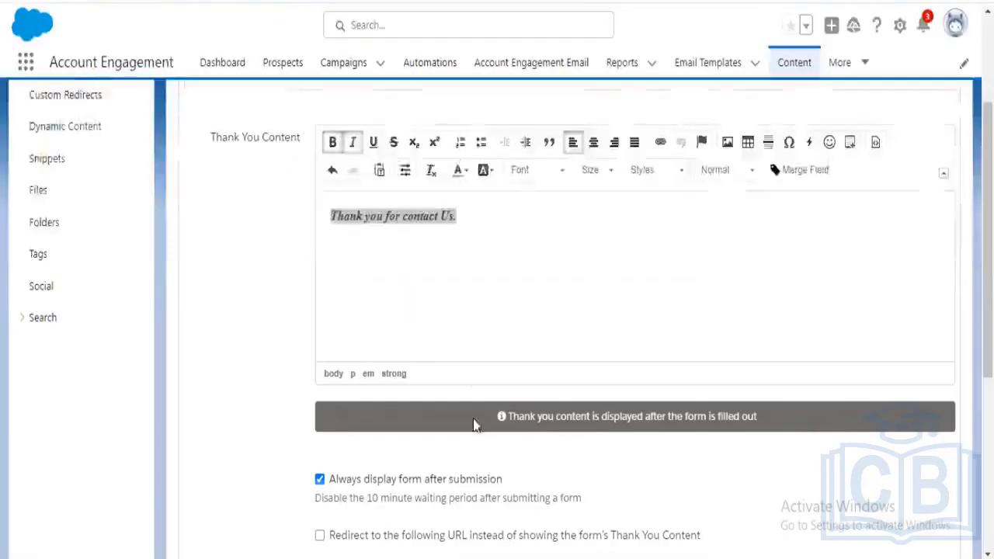
{"action": "scroll", "coordinate": [474, 424], "scroll_direction": "down", "scroll_amount": 3}
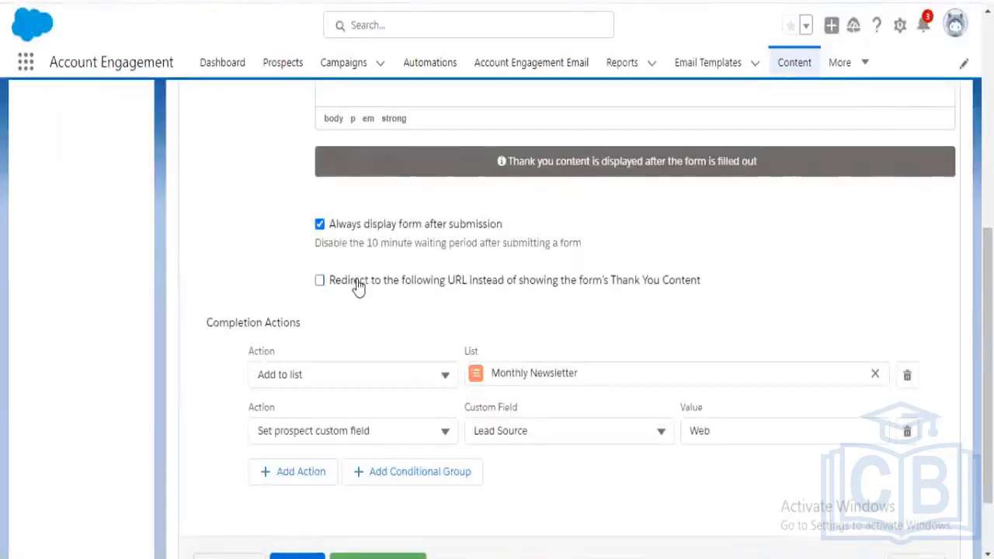
{"action": "left_click", "coordinate": [357, 283]}
{"action": "left_click", "coordinate": [381, 330]}
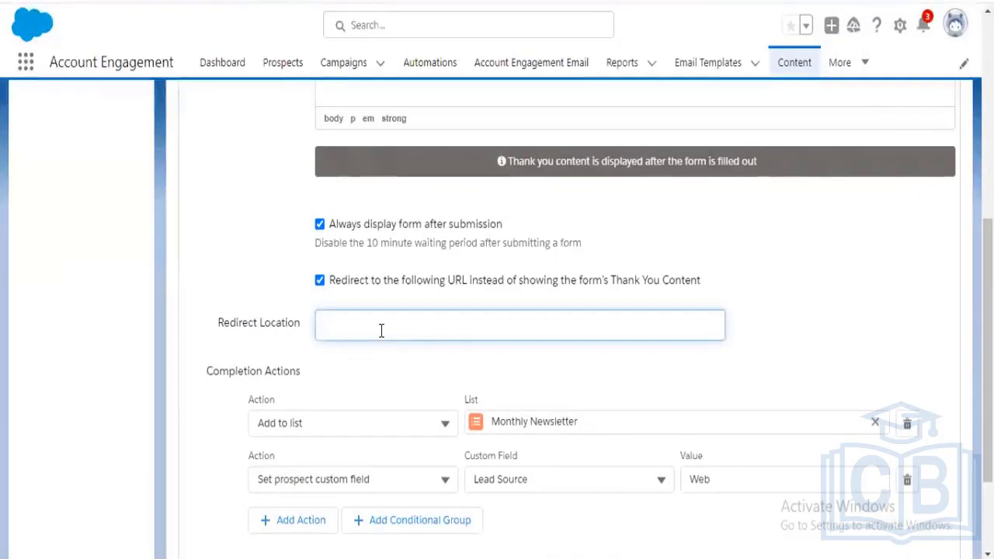
{"action": "type", "text": "https://www.google.com/"}
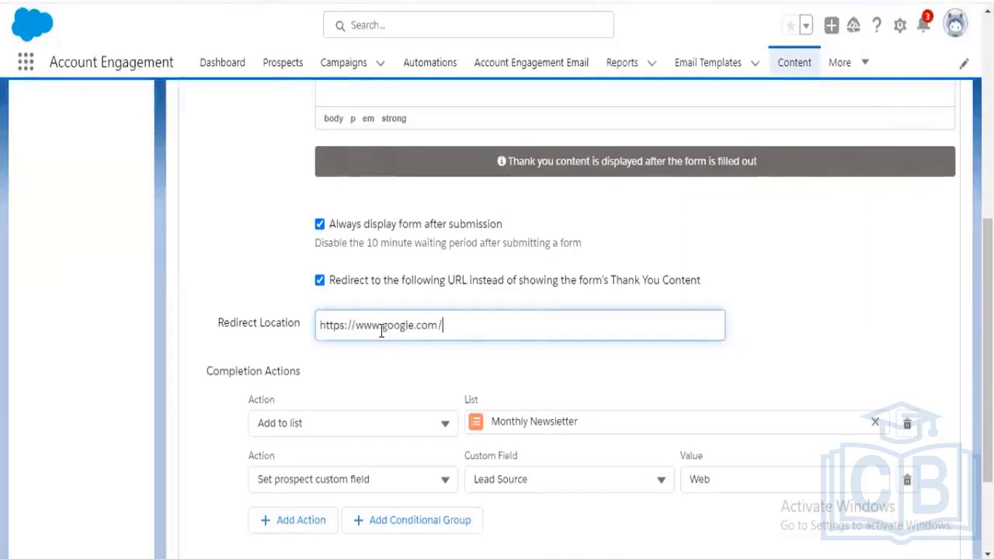
{"action": "left_click", "coordinate": [353, 388]}
{"action": "scroll", "coordinate": [355, 388], "scroll_direction": "down", "scroll_amount": 2}
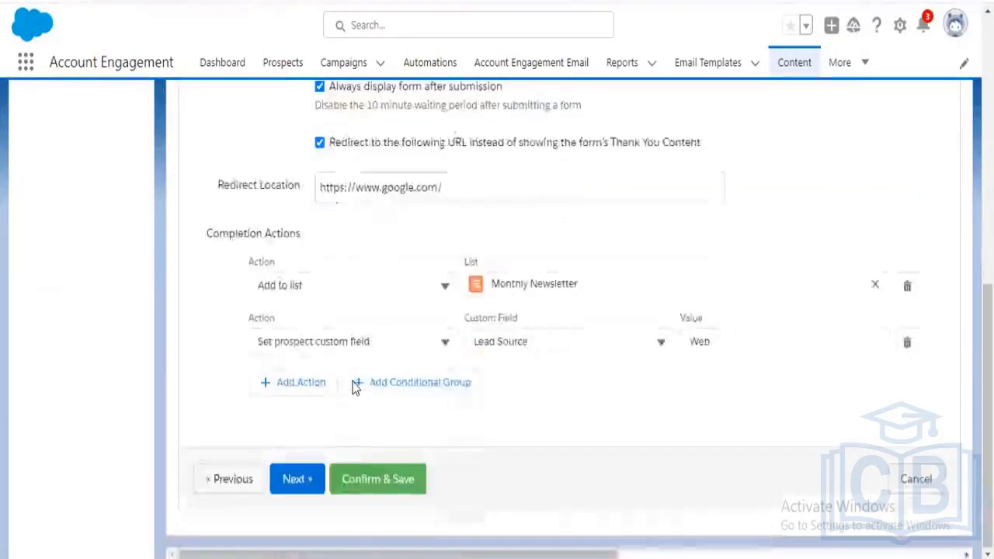
{"action": "left_click", "coordinate": [362, 488]}
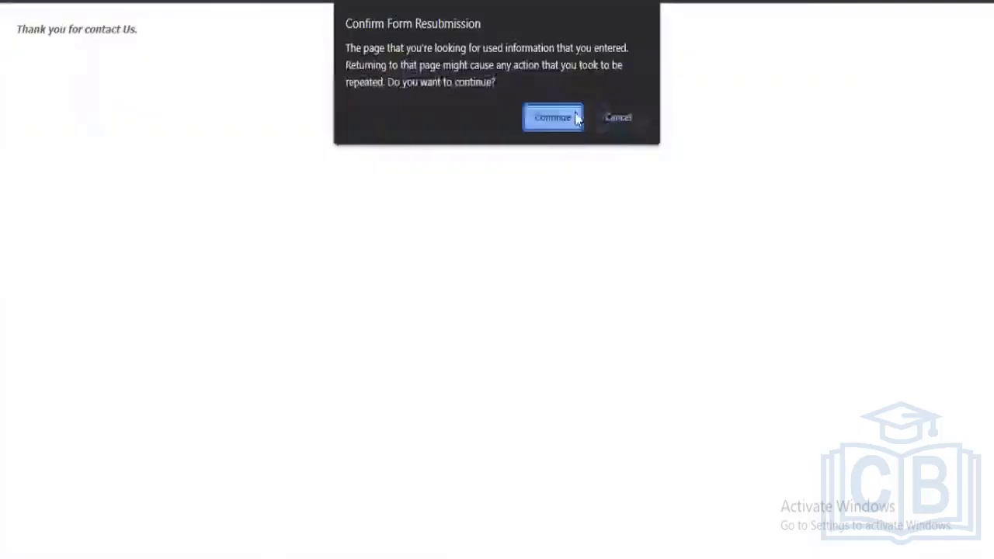
Step: Dismiss the form resubmission dialog and submit the live form with company Test, zip 12345 and department test to try the redirect
{"action": "left_click", "coordinate": [634, 120]}
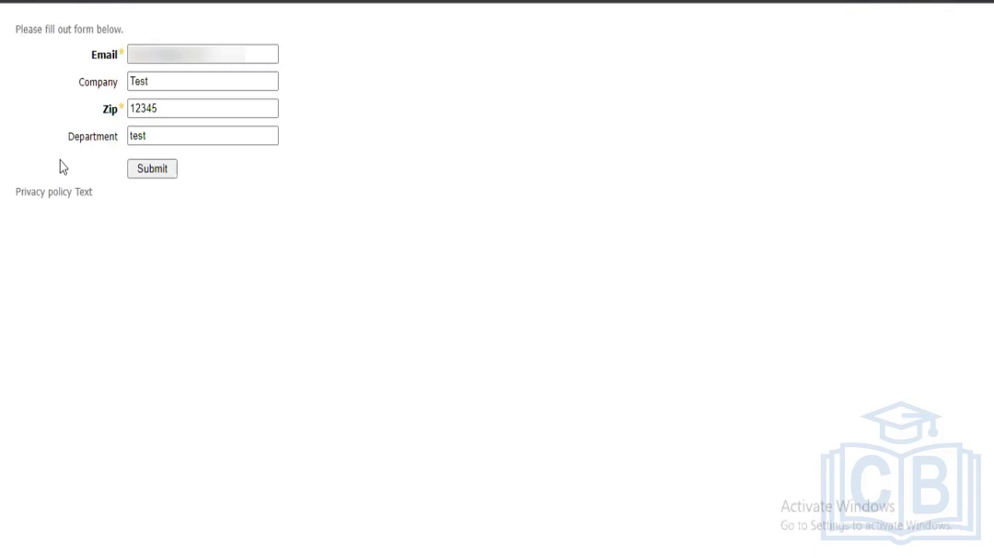
{"action": "left_click", "coordinate": [160, 174]}
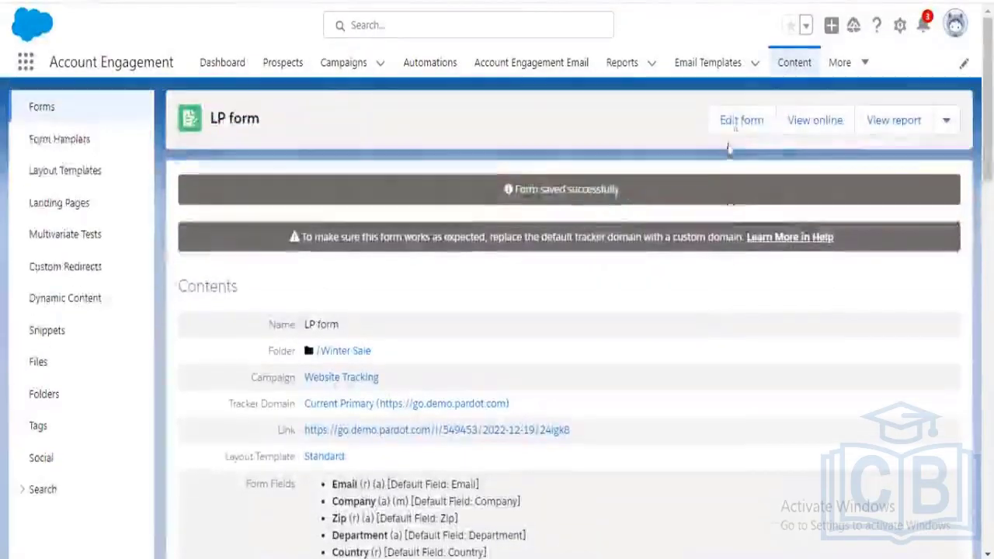
Step: Reopen the LP form's Completion Actions for editing and add a blank line below the thank-you message
{"action": "left_click", "coordinate": [735, 128]}
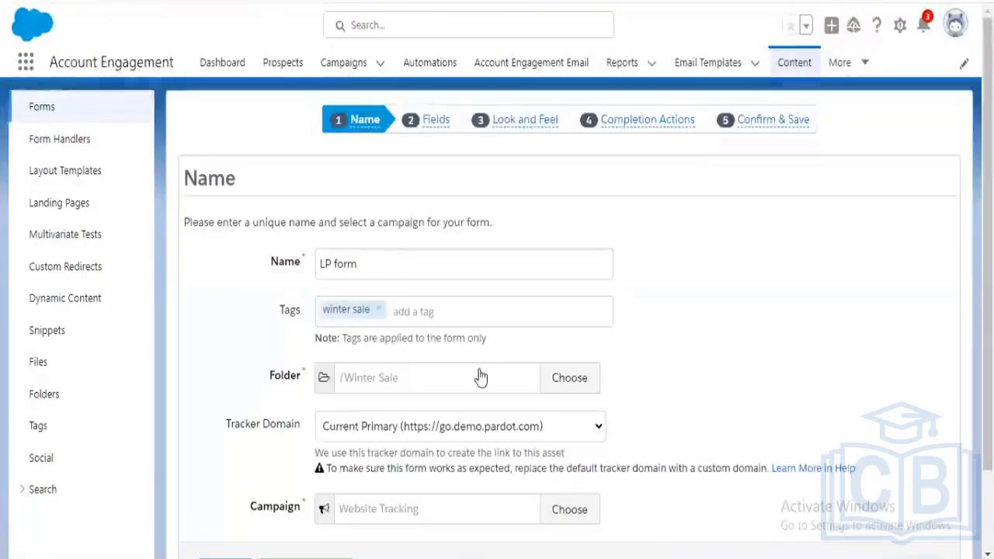
{"action": "left_click", "coordinate": [623, 127]}
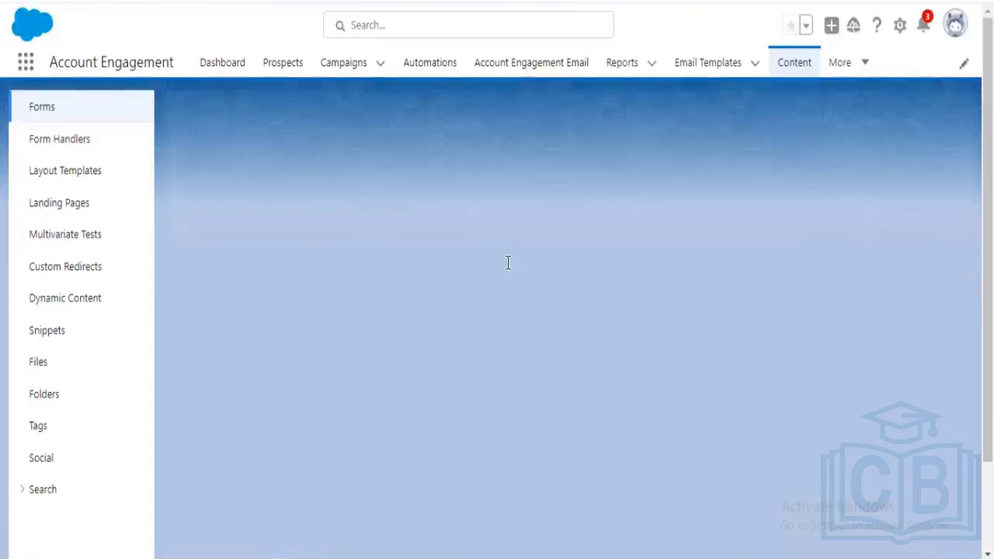
{"action": "scroll", "coordinate": [508, 262], "scroll_direction": "down", "scroll_amount": 2}
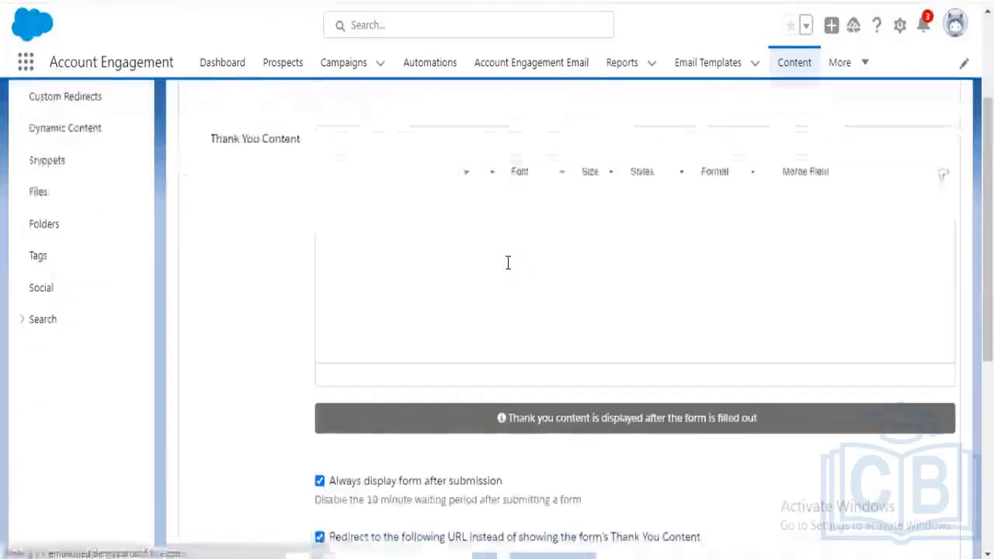
{"action": "scroll", "coordinate": [508, 262], "scroll_direction": "up", "scroll_amount": 1}
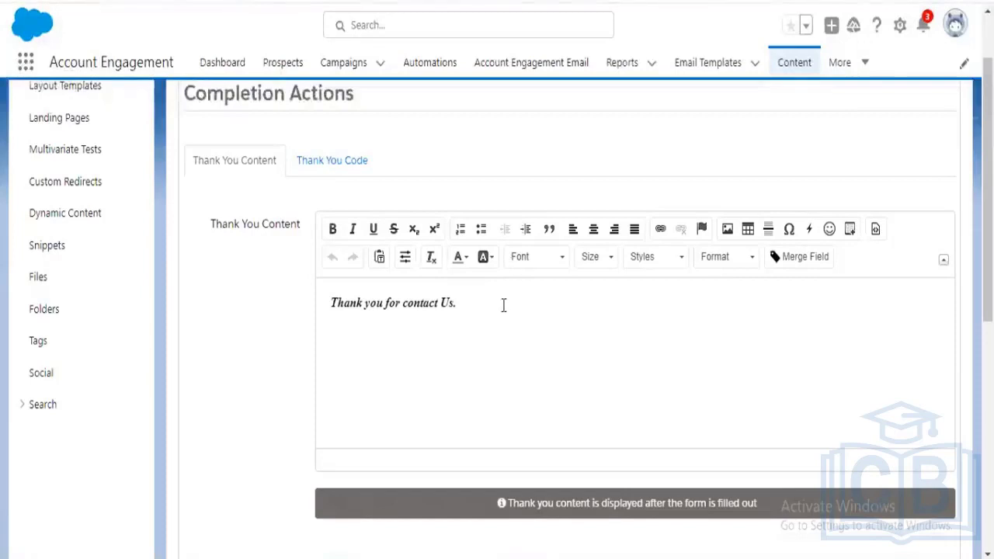
{"action": "left_click", "coordinate": [500, 305]}
{"action": "key", "text": "Return"}
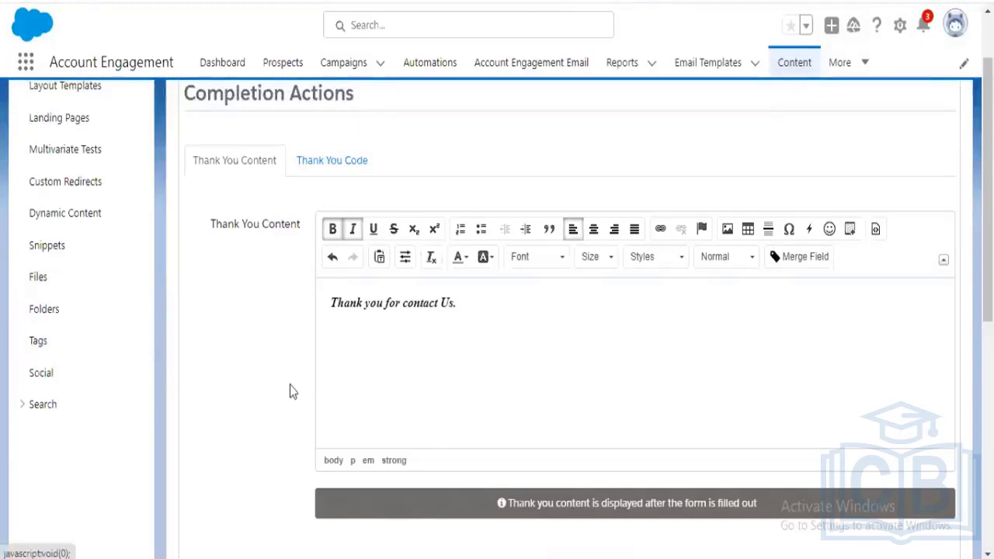
Step: Review the form's redirect and completion action settings, and open the Thank You Code editor
{"action": "scroll", "coordinate": [289, 391], "scroll_direction": "down", "scroll_amount": 3}
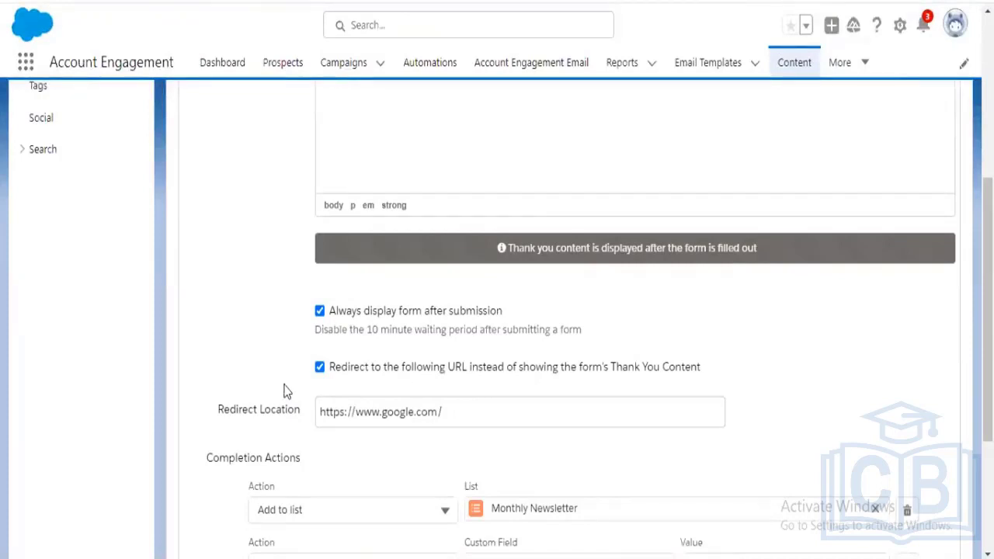
{"action": "scroll", "coordinate": [283, 392], "scroll_direction": "down", "scroll_amount": 1}
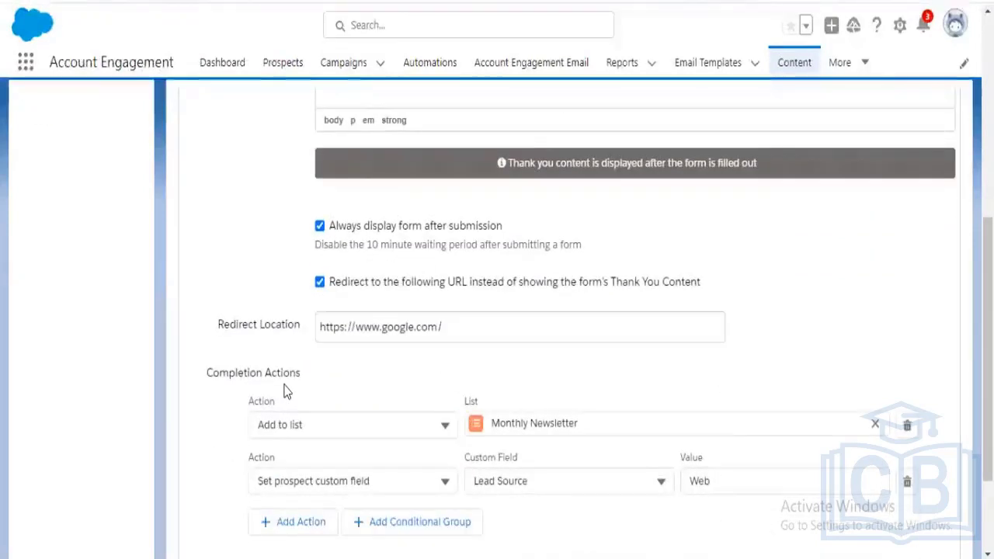
{"action": "scroll", "coordinate": [281, 385], "scroll_direction": "down", "scroll_amount": 1}
{"action": "scroll", "coordinate": [281, 385], "scroll_direction": "up", "scroll_amount": 5}
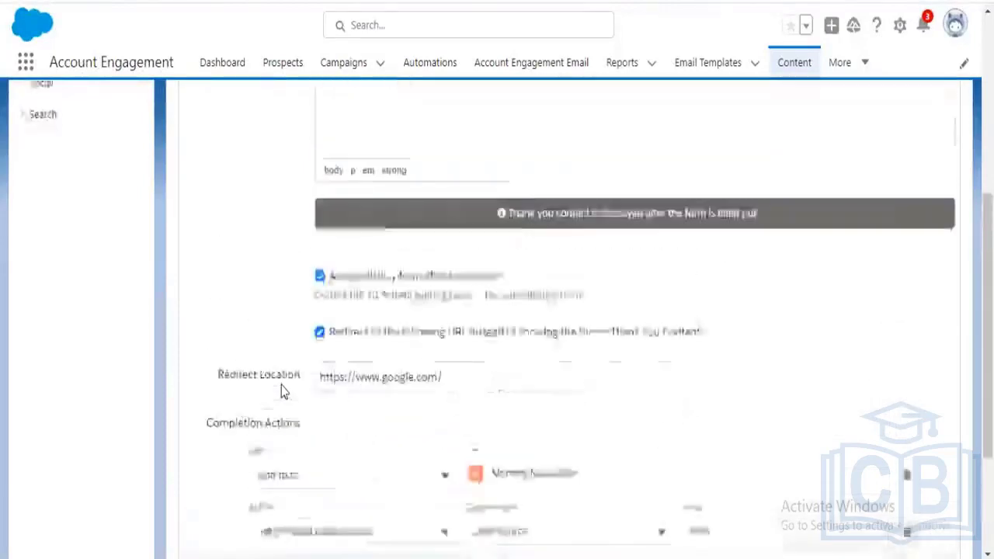
{"action": "scroll", "coordinate": [281, 392], "scroll_direction": "up", "scroll_amount": 1}
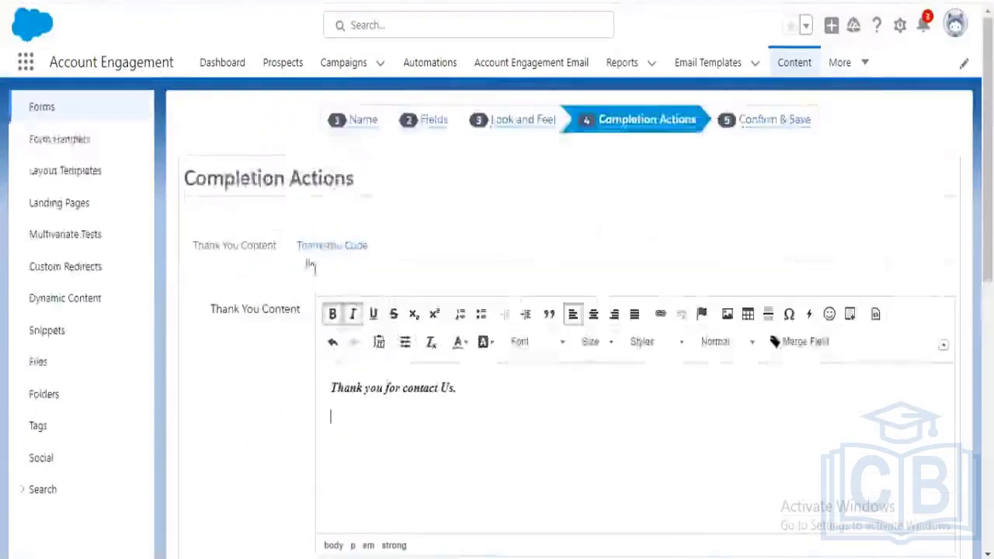
{"action": "left_click", "coordinate": [351, 250]}
{"action": "scroll", "coordinate": [217, 359], "scroll_direction": "down", "scroll_amount": 2}
{"action": "left_click", "coordinate": [385, 288]}
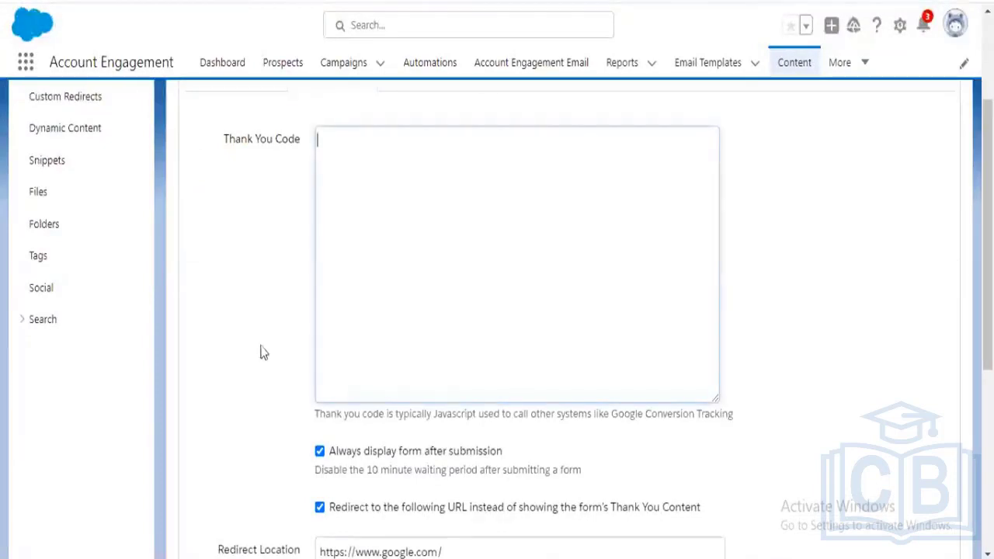
Step: Examine the Thank You Code area, its usage note, and the display, redirect and completion action settings below it
{"action": "scroll", "coordinate": [260, 354], "scroll_direction": "up", "scroll_amount": 1}
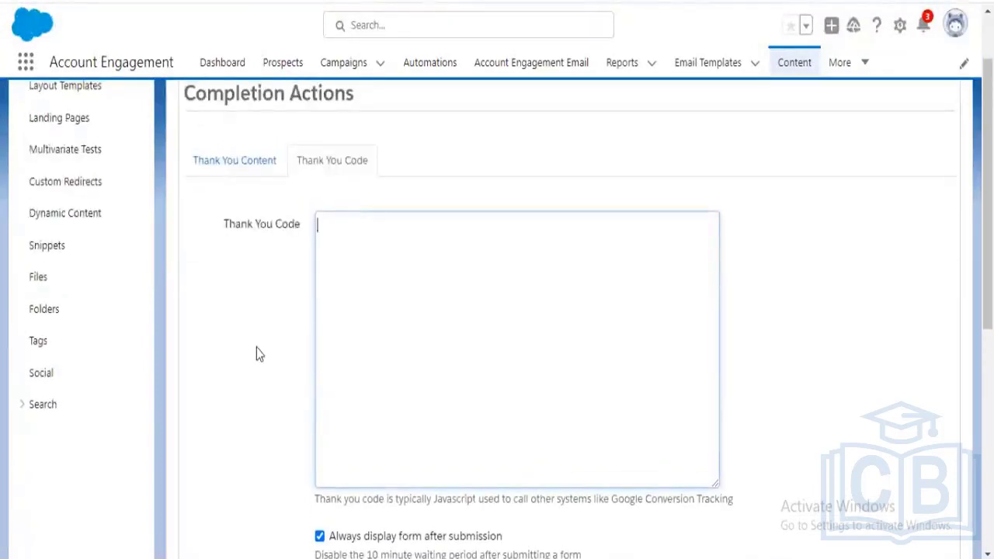
{"action": "scroll", "coordinate": [260, 354], "scroll_direction": "down", "scroll_amount": 2}
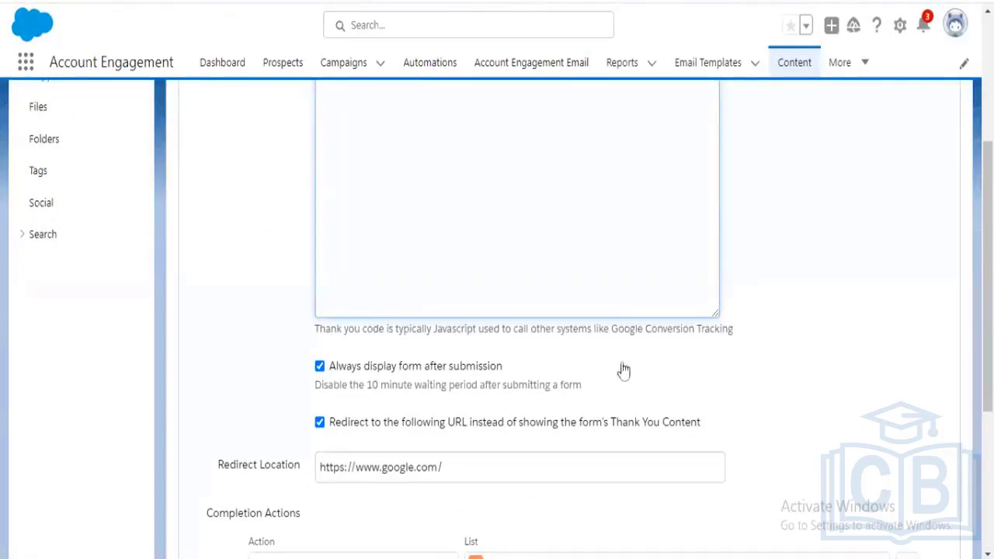
{"action": "scroll", "coordinate": [624, 371], "scroll_direction": "up", "scroll_amount": 2}
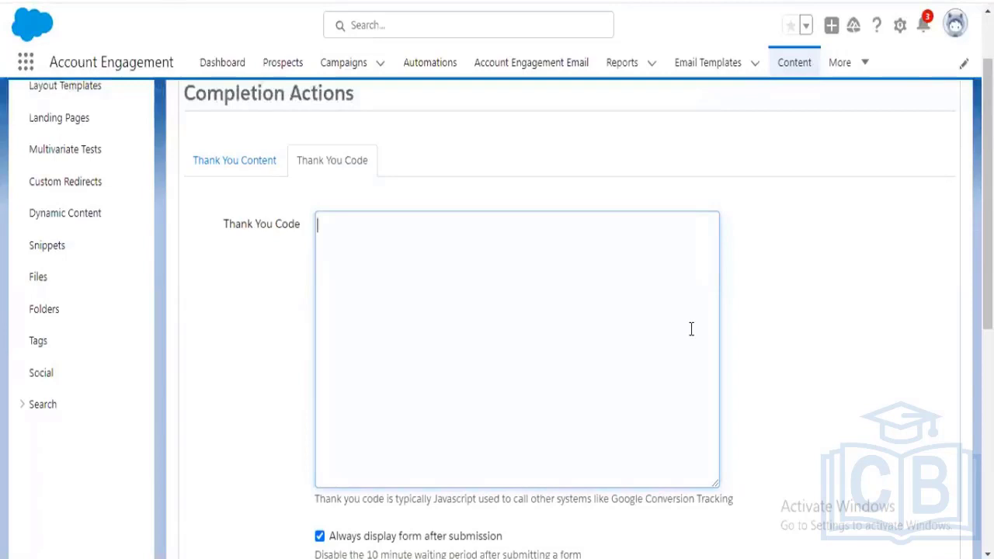
{"action": "scroll", "coordinate": [691, 329], "scroll_direction": "down", "scroll_amount": 5}
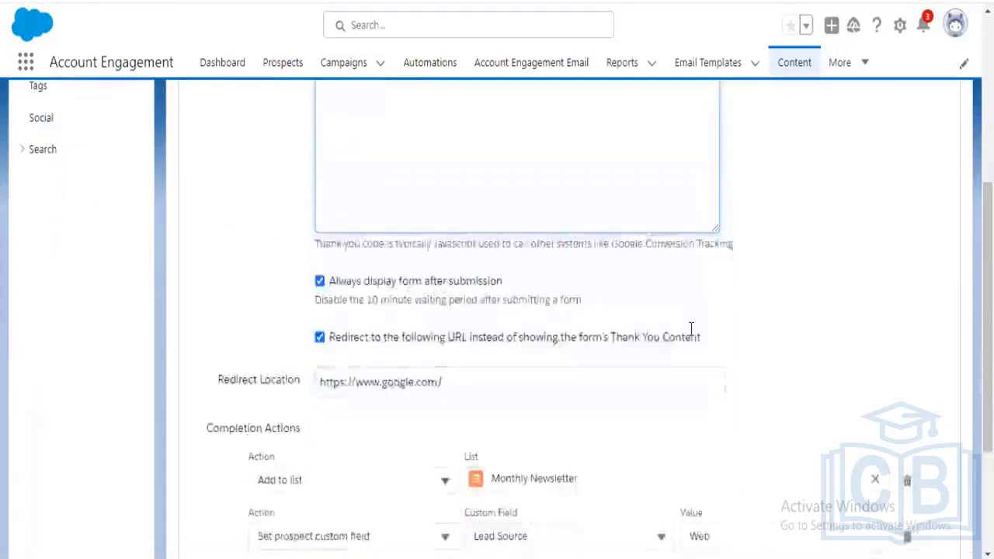
{"action": "scroll", "coordinate": [741, 311], "scroll_direction": "up", "scroll_amount": 3}
{"action": "scroll", "coordinate": [741, 311], "scroll_direction": "up", "scroll_amount": 1}
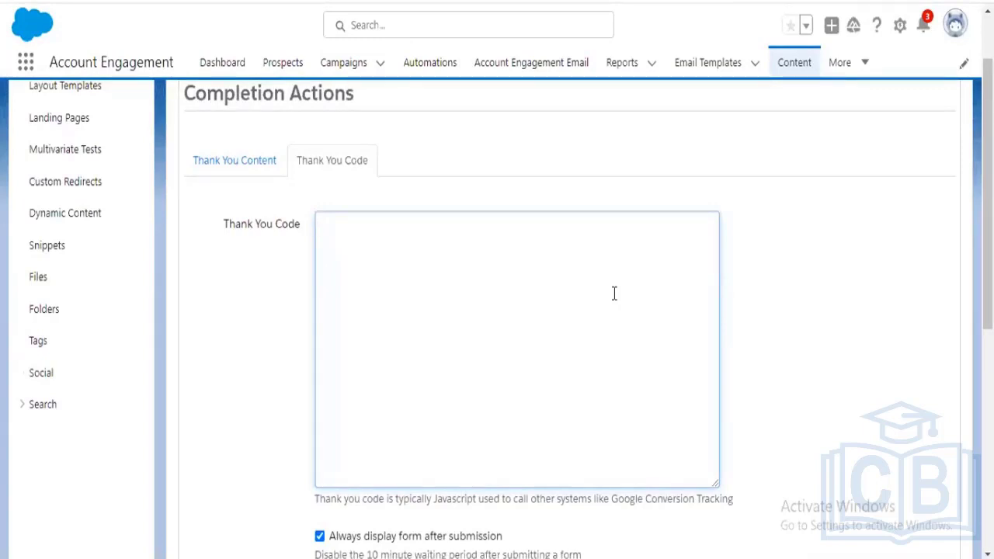
{"action": "left_click", "coordinate": [809, 295]}
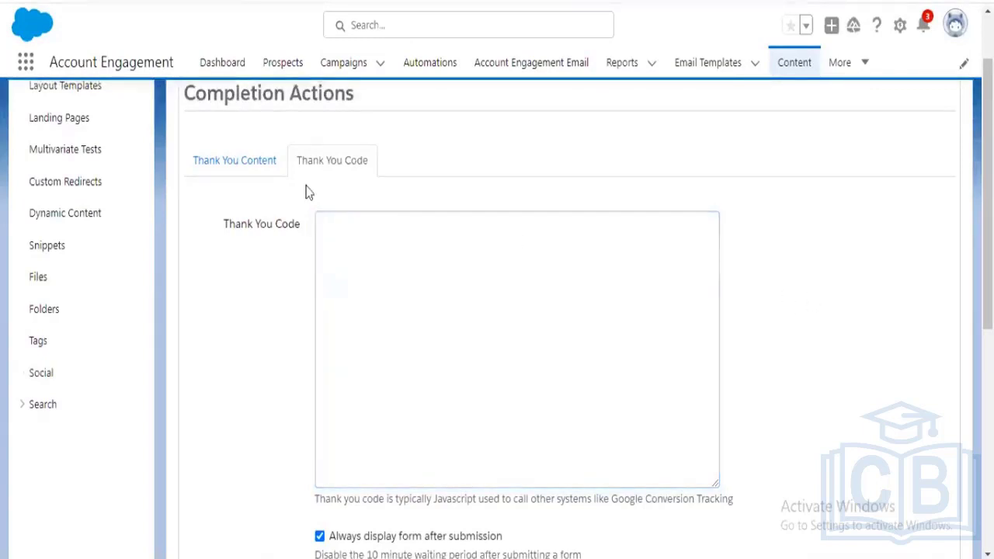
{"action": "scroll", "coordinate": [262, 388], "scroll_direction": "down", "scroll_amount": 3}
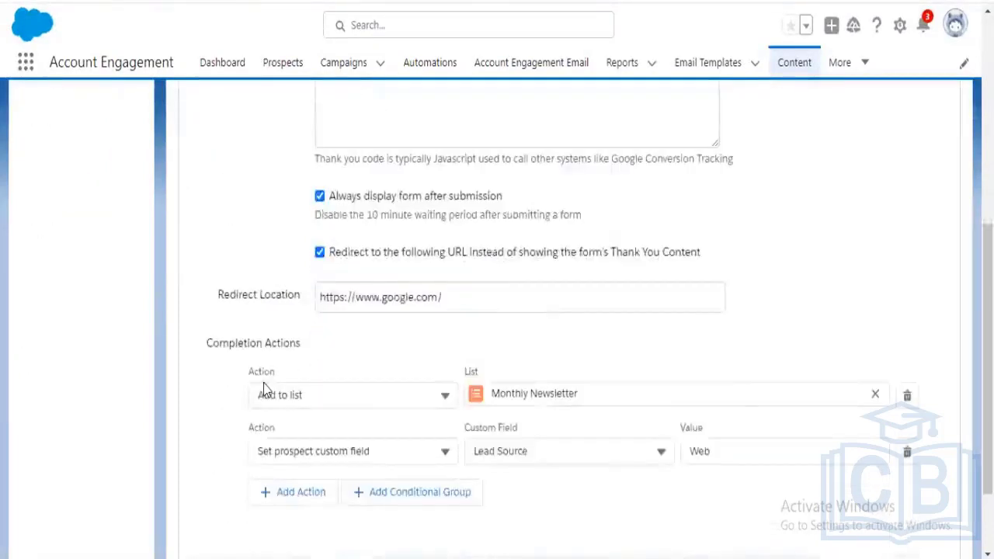
{"action": "scroll", "coordinate": [264, 387], "scroll_direction": "down", "scroll_amount": 2}
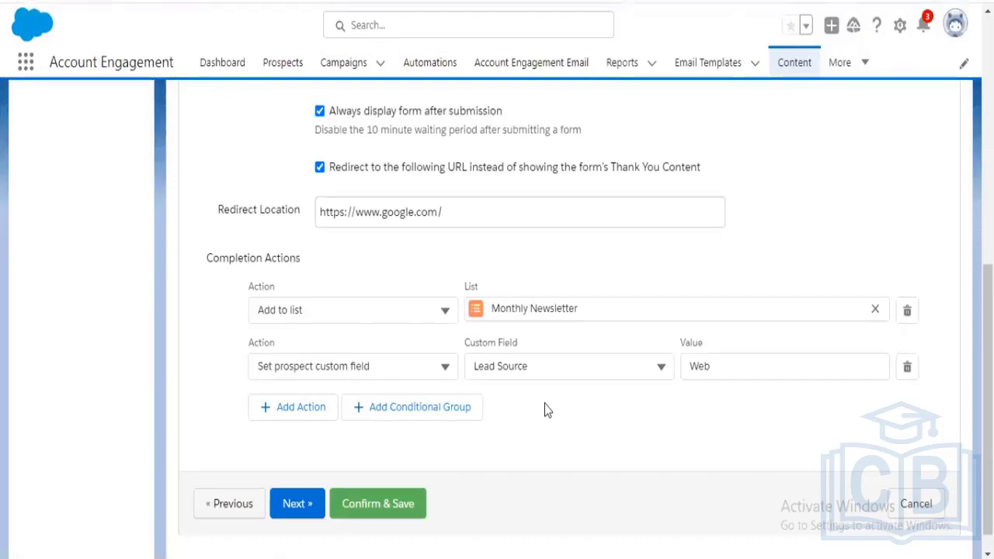
Step: Delete the completion action that adds prospects to the Monthly Newsletter list and confirm the removal
{"action": "scroll", "coordinate": [545, 404], "scroll_direction": "up", "scroll_amount": 10}
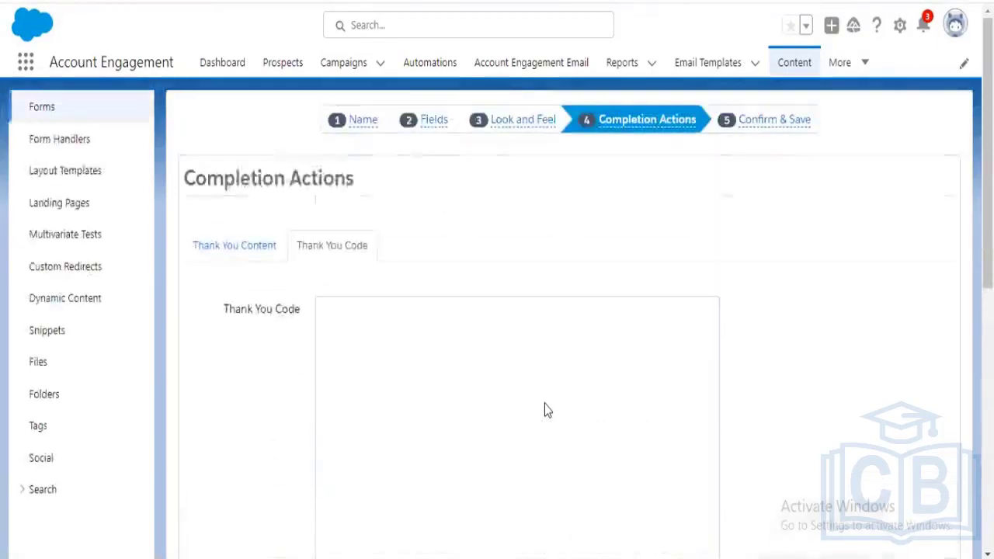
{"action": "scroll", "coordinate": [544, 410], "scroll_direction": "down", "scroll_amount": 5}
{"action": "scroll", "coordinate": [544, 410], "scroll_direction": "down", "scroll_amount": 2}
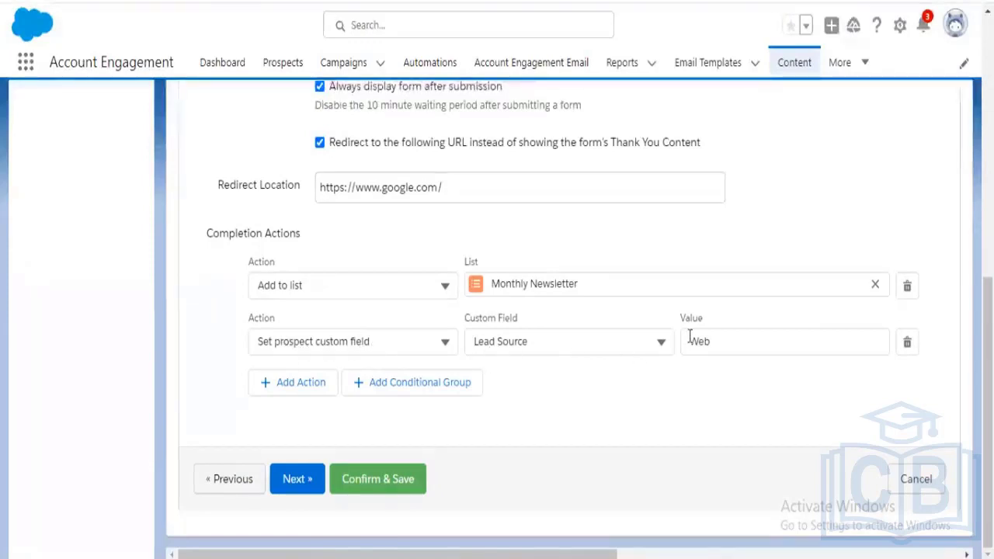
{"action": "left_click", "coordinate": [907, 287]}
{"action": "left_click", "coordinate": [566, 83]}
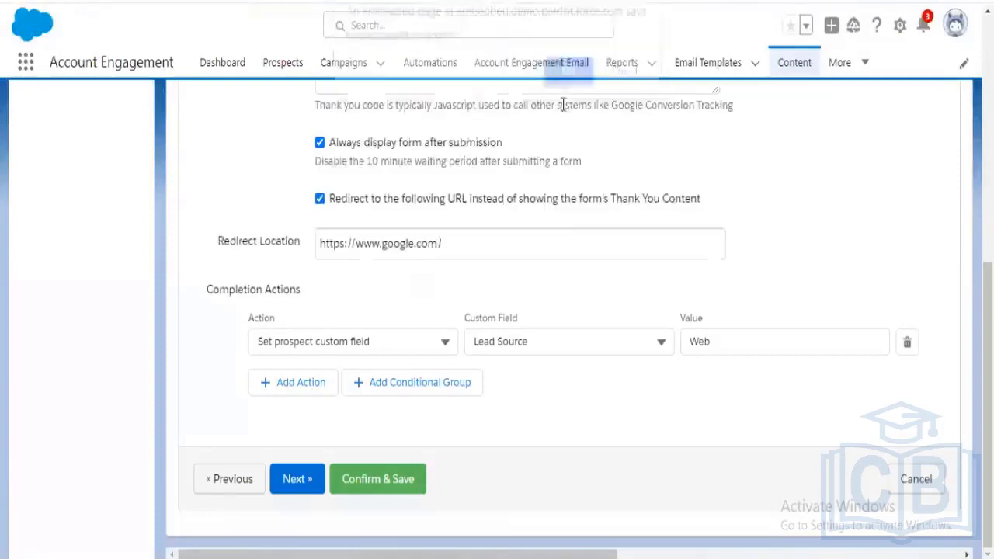
Step: Add a second completion action to the form and set it to Notify user
{"action": "left_click", "coordinate": [303, 388]}
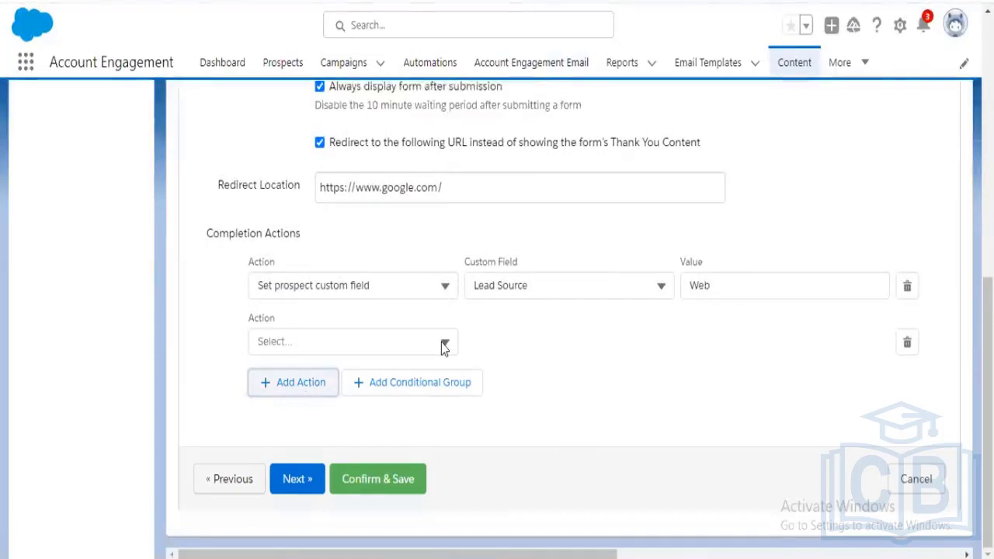
{"action": "left_click", "coordinate": [444, 345]}
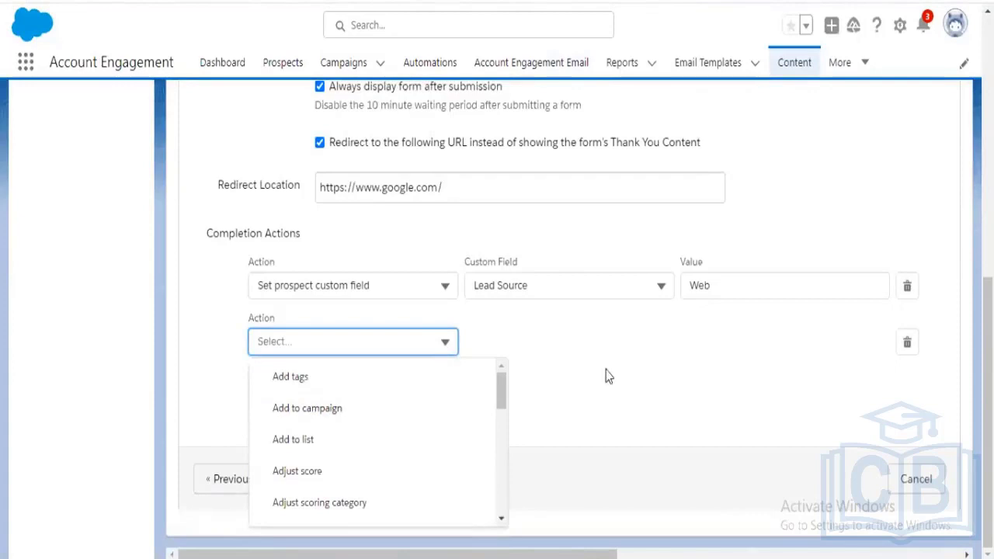
{"action": "scroll", "coordinate": [492, 388], "scroll_direction": "down", "scroll_amount": 1}
{"action": "scroll", "coordinate": [462, 423], "scroll_direction": "down", "scroll_amount": 1}
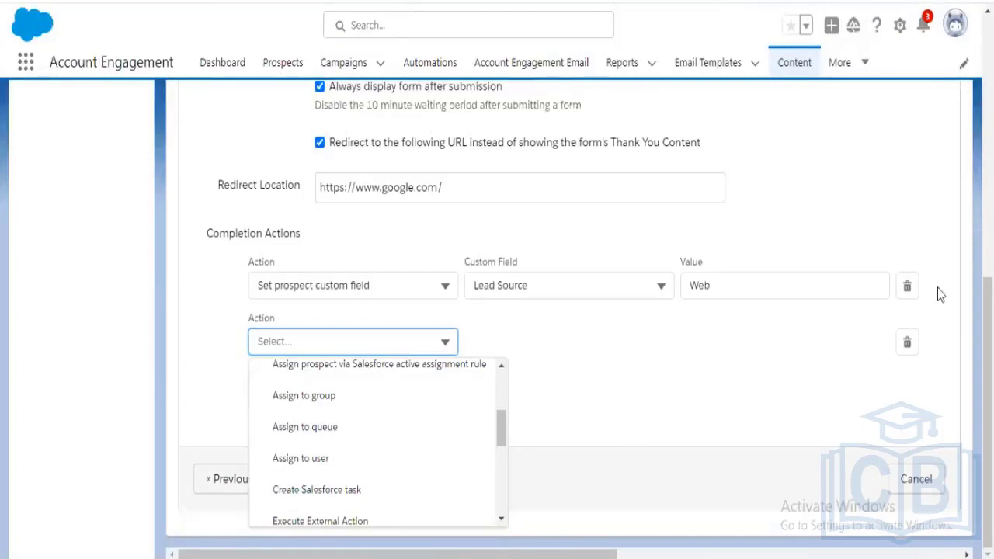
{"action": "left_click", "coordinate": [445, 341]}
{"action": "left_click", "coordinate": [445, 341]}
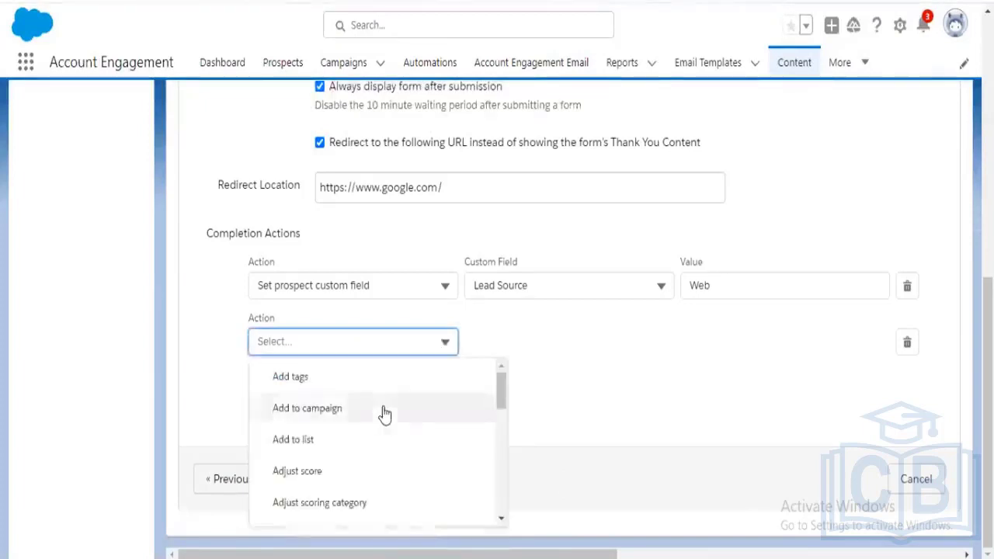
{"action": "scroll", "coordinate": [387, 423], "scroll_direction": "down", "scroll_amount": 1}
{"action": "scroll", "coordinate": [393, 442], "scroll_direction": "down", "scroll_amount": 3}
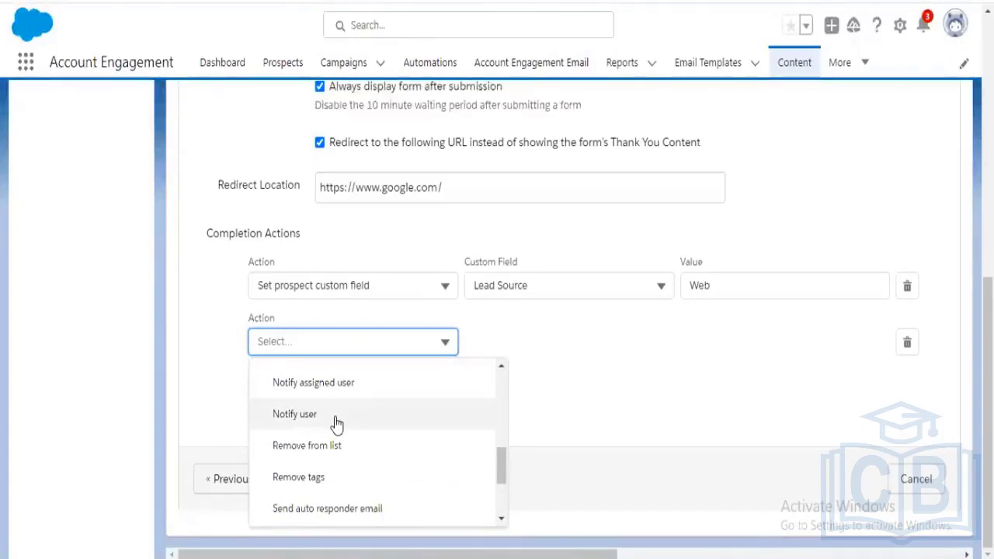
{"action": "left_click", "coordinate": [334, 420]}
Step: Switch the second completion action to Notify assigned user
{"action": "left_click", "coordinate": [370, 337]}
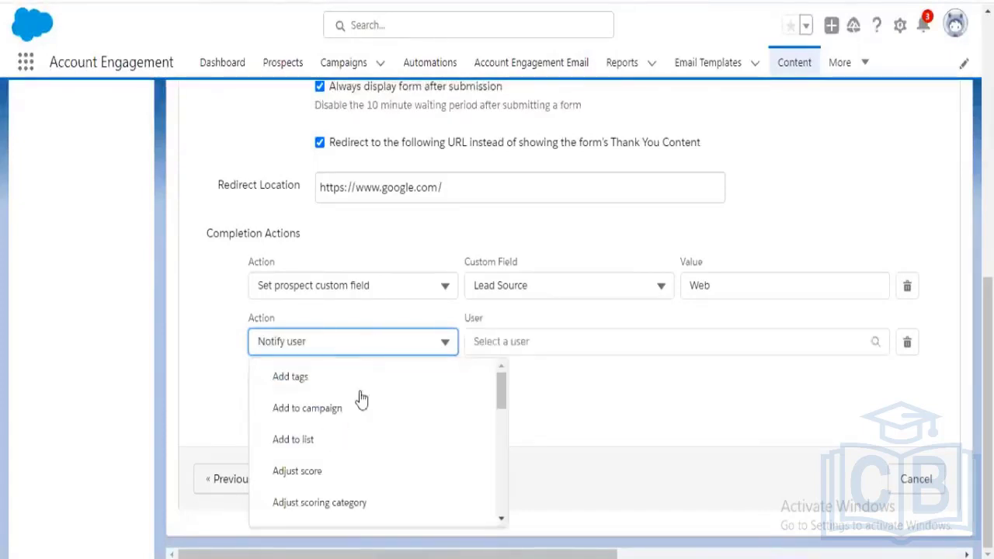
{"action": "scroll", "coordinate": [367, 451], "scroll_direction": "down", "scroll_amount": 5}
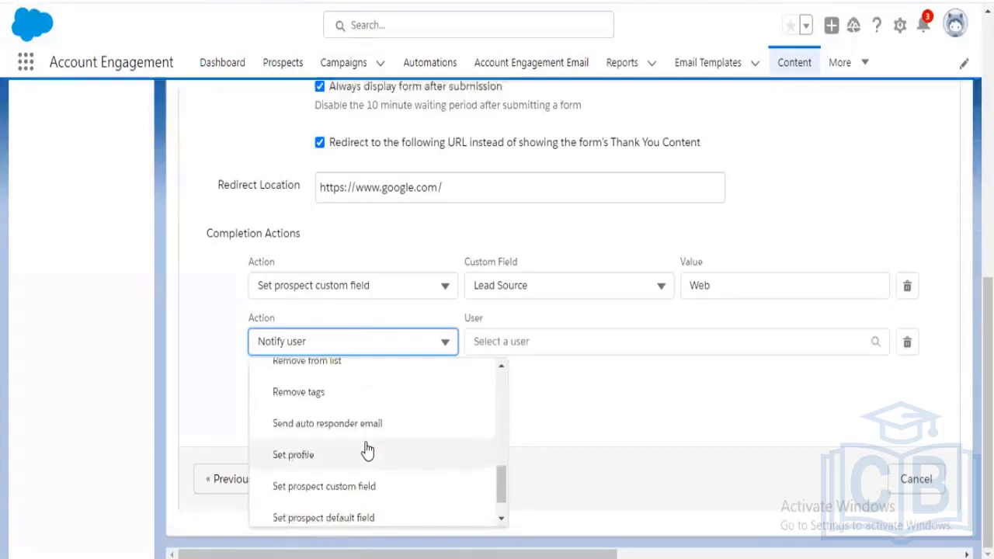
{"action": "scroll", "coordinate": [368, 451], "scroll_direction": "up", "scroll_amount": 3}
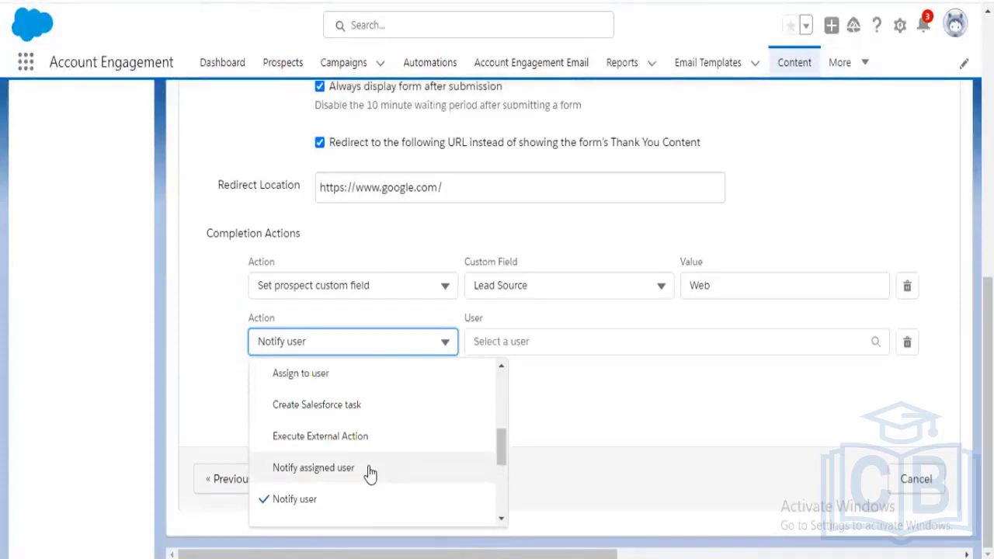
{"action": "left_click", "coordinate": [370, 469]}
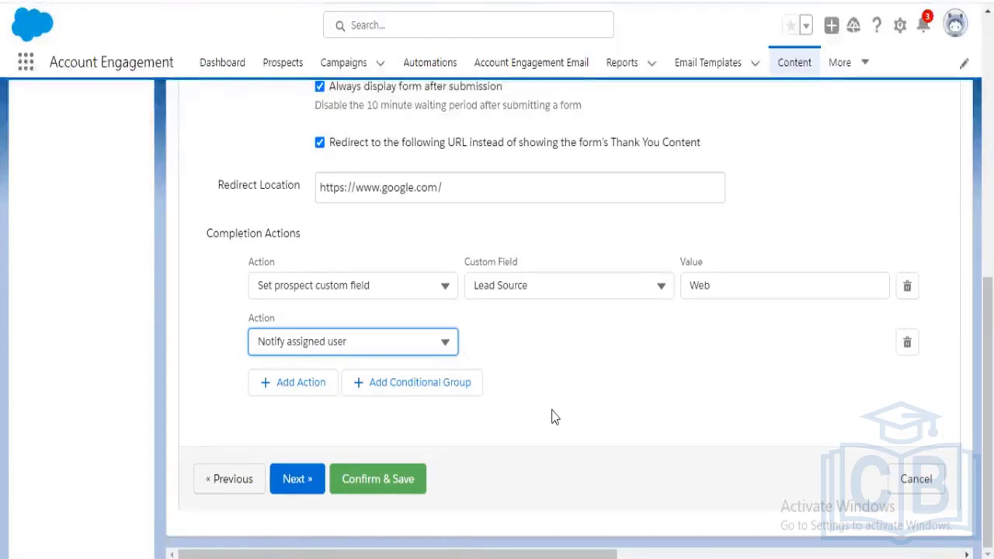
Step: Set the second completion action back to Notify user and choose Integration User as the user to notify
{"action": "left_click", "coordinate": [444, 342]}
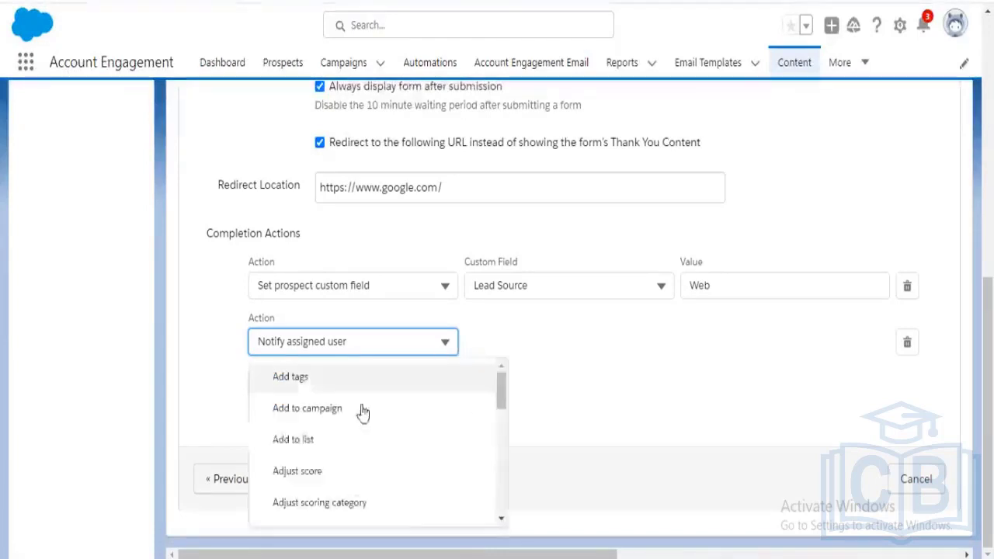
{"action": "scroll", "coordinate": [349, 470], "scroll_direction": "down", "scroll_amount": 3}
{"action": "scroll", "coordinate": [349, 470], "scroll_direction": "down", "scroll_amount": 3}
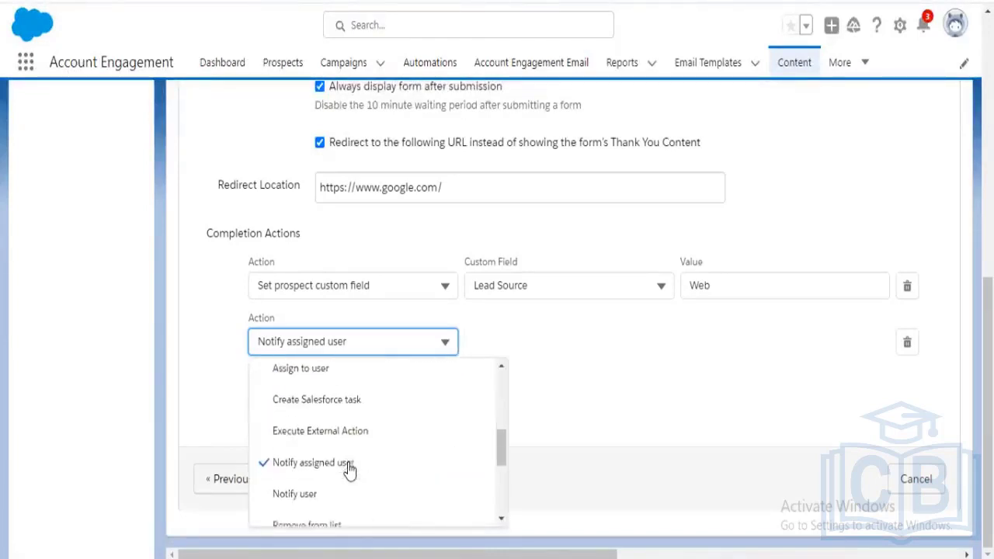
{"action": "scroll", "coordinate": [345, 435], "scroll_direction": "down", "scroll_amount": 3}
{"action": "left_click", "coordinate": [345, 416]}
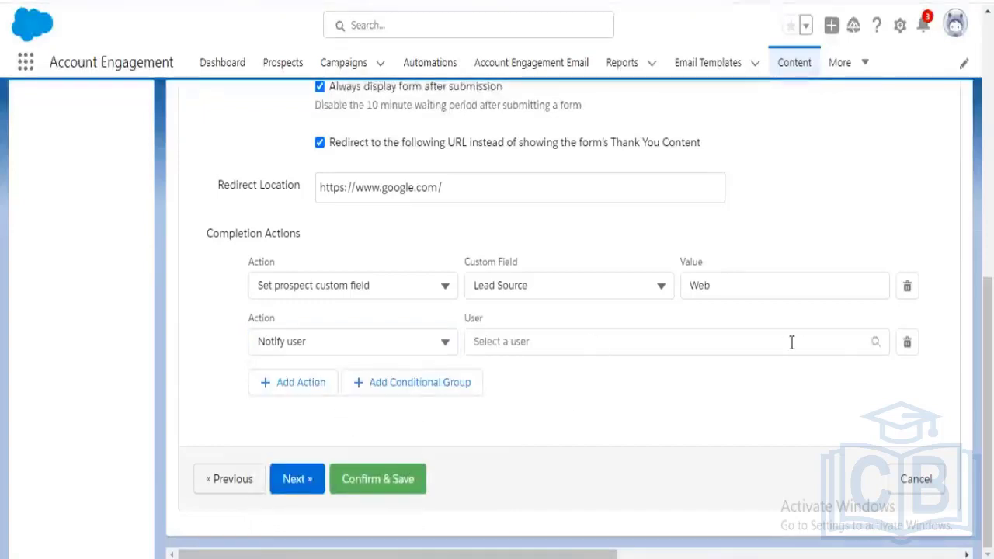
{"action": "left_click", "coordinate": [878, 343]}
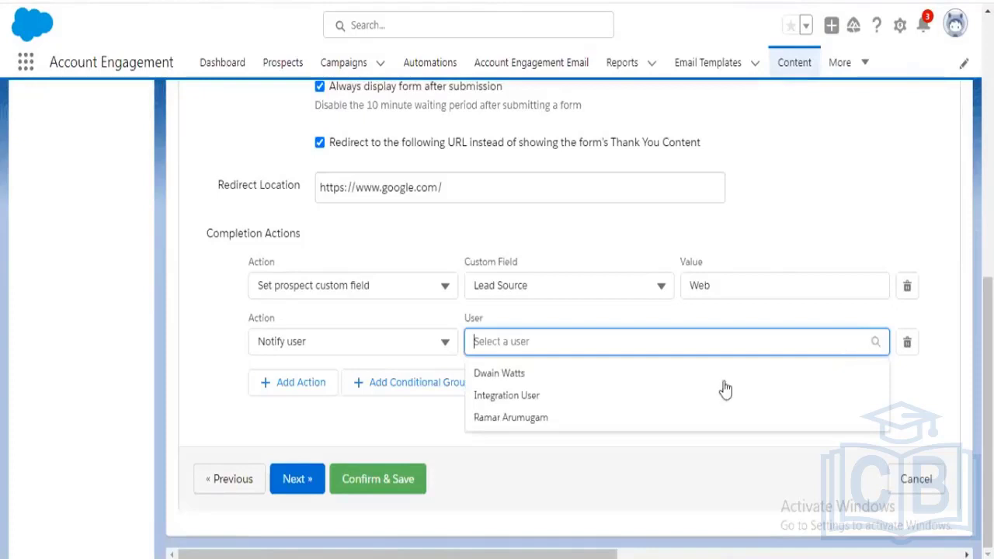
{"action": "left_click", "coordinate": [566, 397]}
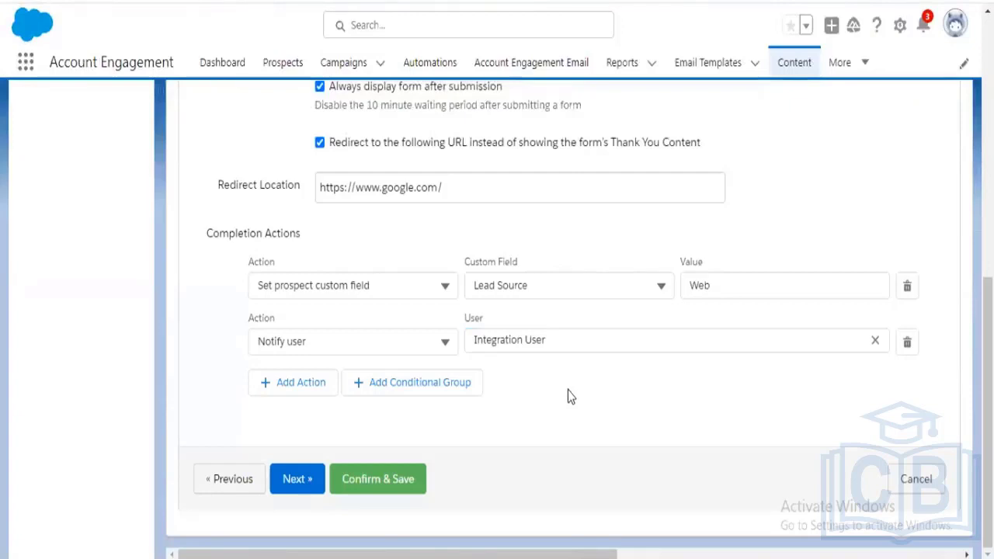
{"action": "left_click", "coordinate": [446, 344]}
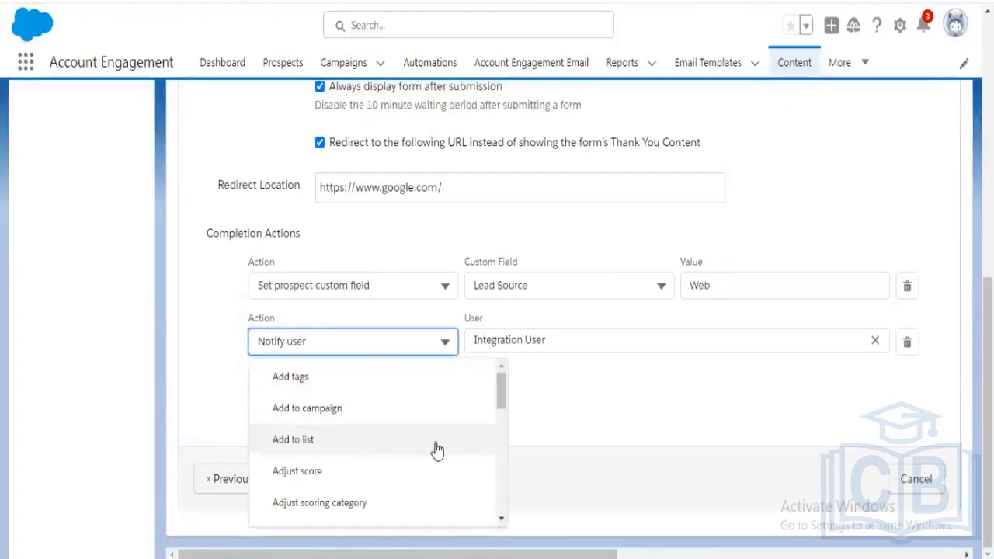
{"action": "scroll", "coordinate": [437, 450], "scroll_direction": "down", "scroll_amount": 8}
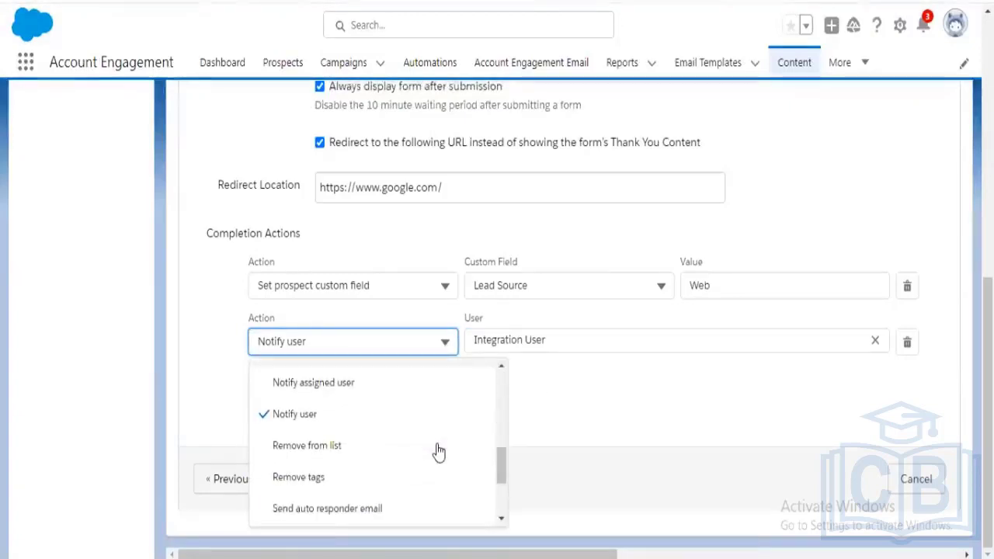
{"action": "scroll", "coordinate": [438, 452], "scroll_direction": "up", "scroll_amount": 2}
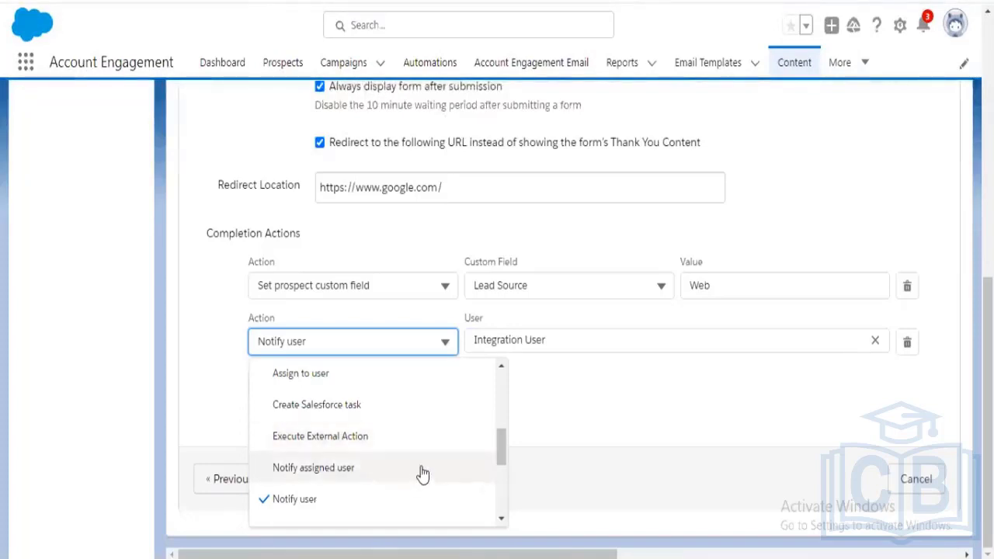
{"action": "left_click", "coordinate": [586, 347]}
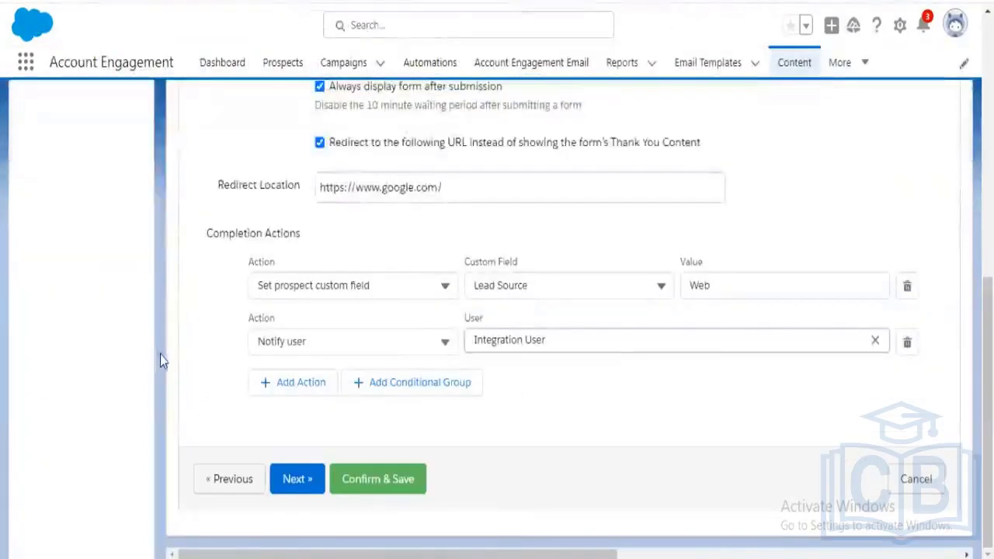
{"action": "left_click", "coordinate": [577, 389]}
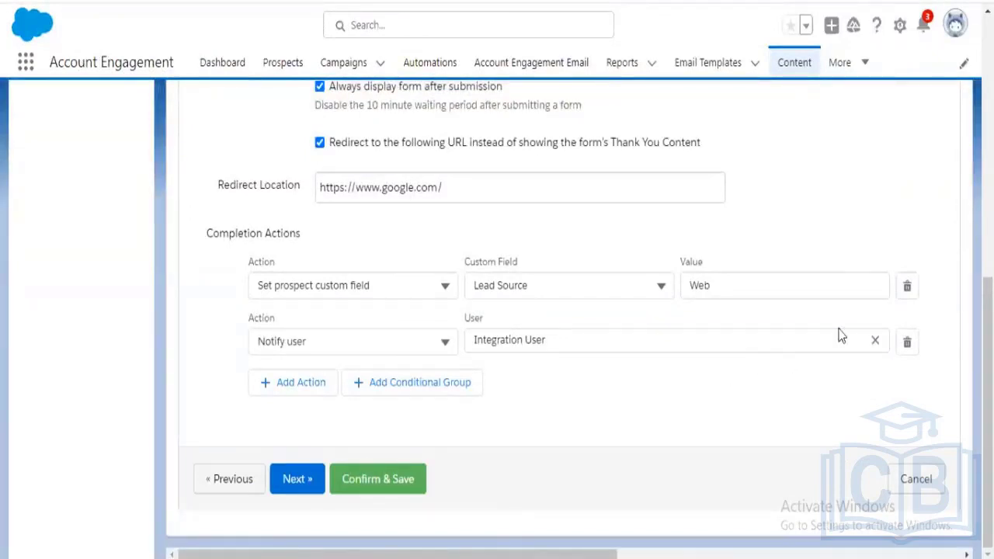
Step: Replace the recipient of the Notify user completion action with the third user in the list
{"action": "left_click", "coordinate": [874, 340]}
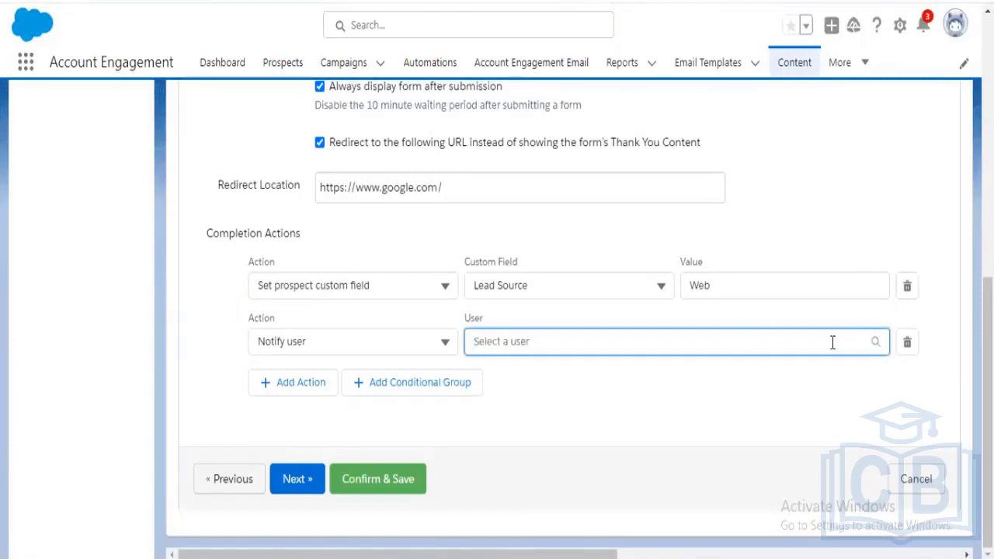
{"action": "left_click", "coordinate": [876, 342]}
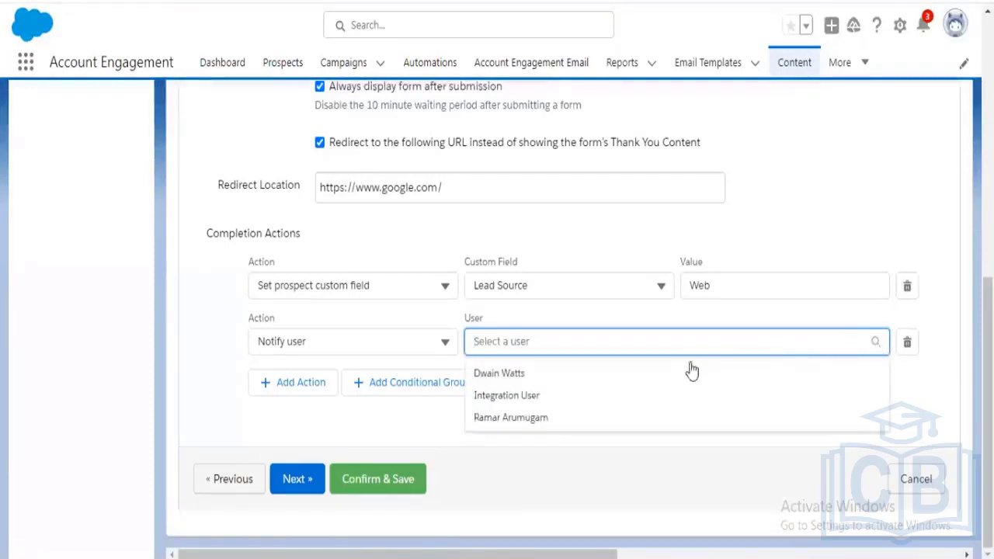
{"action": "left_click", "coordinate": [556, 417]}
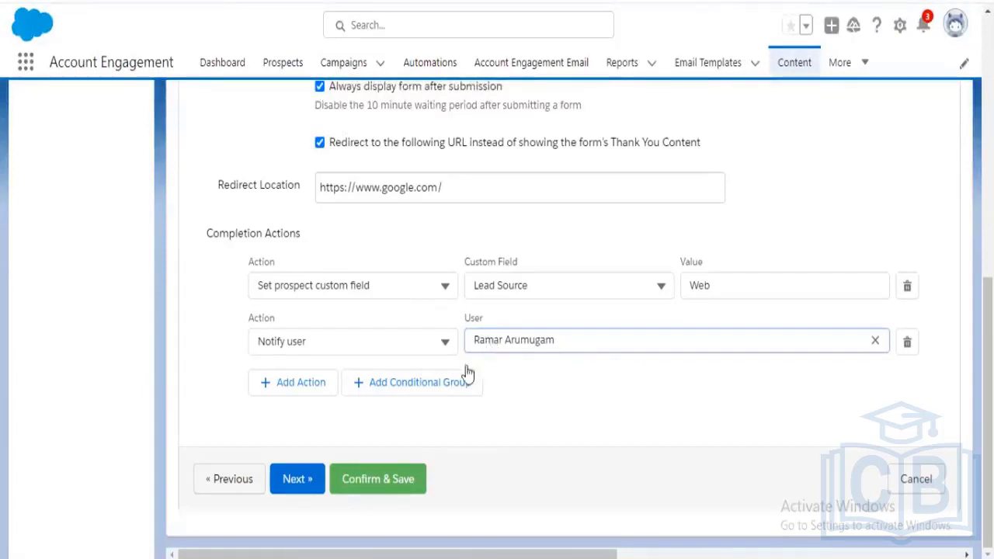
{"action": "left_click", "coordinate": [447, 345]}
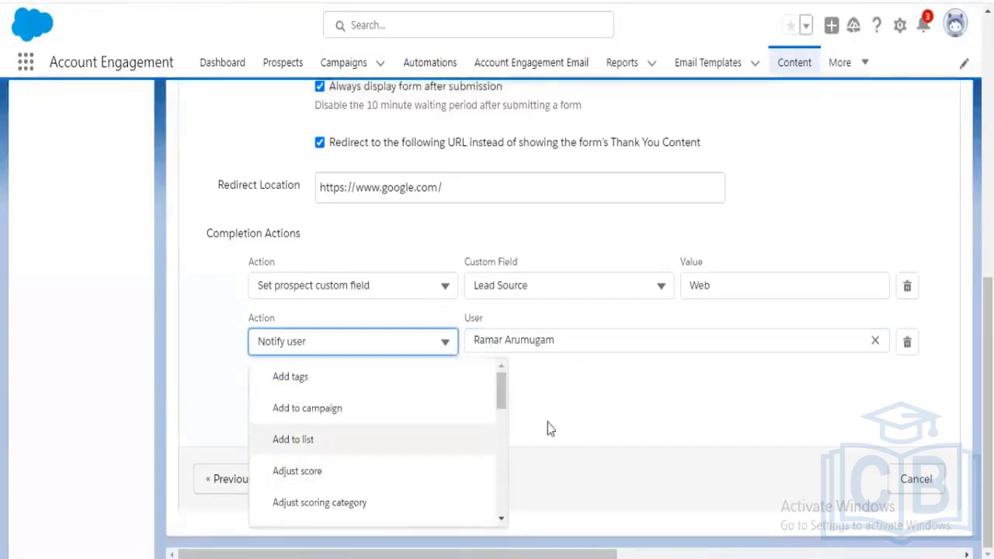
{"action": "left_click", "coordinate": [643, 423]}
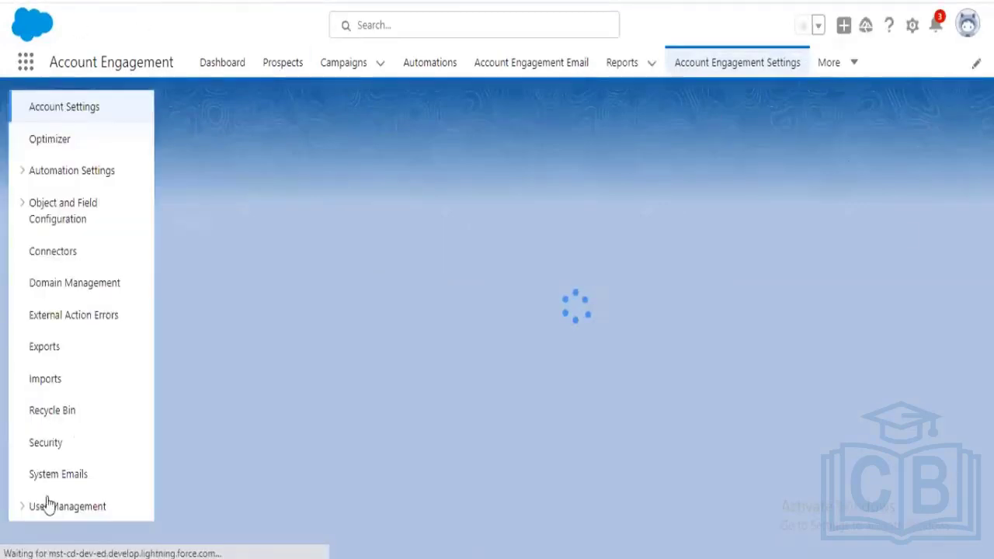
Step: Open the Users page under User Management in the Account Engagement settings
{"action": "left_click", "coordinate": [23, 508]}
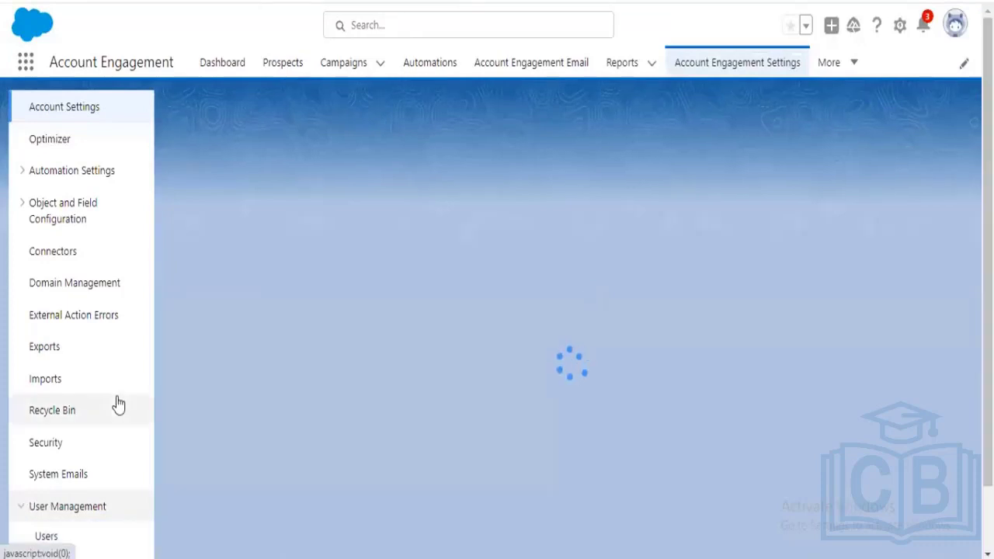
{"action": "scroll", "coordinate": [118, 404], "scroll_direction": "down", "scroll_amount": 1}
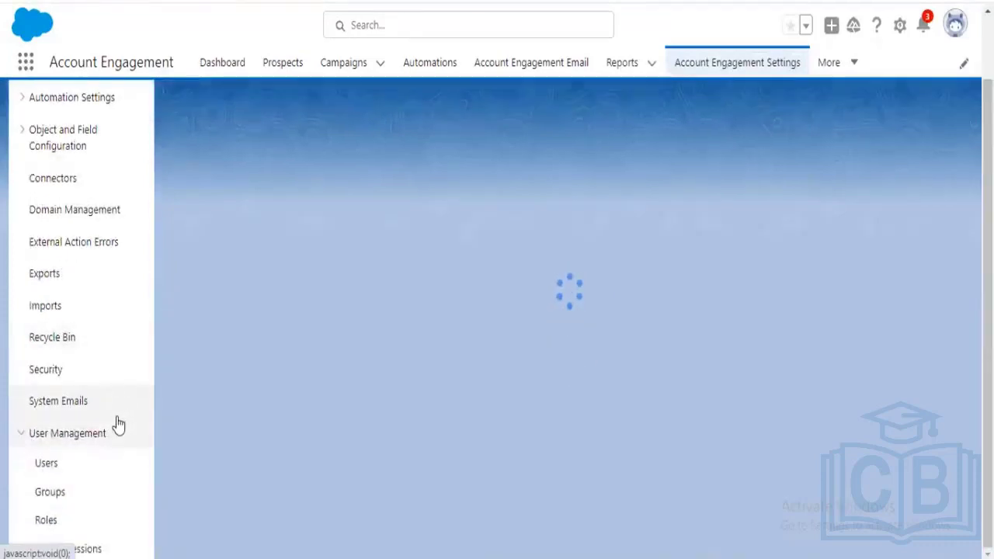
{"action": "left_click", "coordinate": [46, 464]}
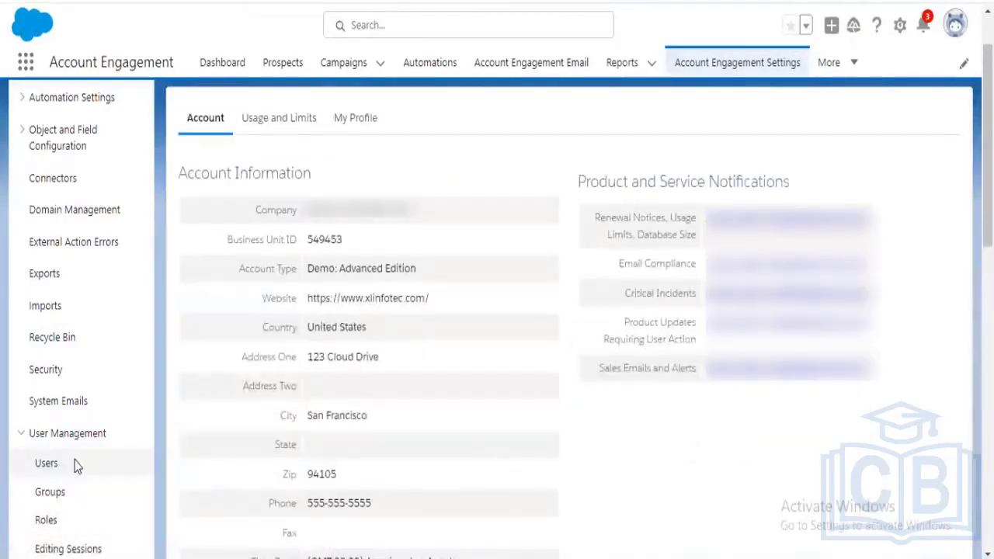
{"action": "left_click", "coordinate": [74, 463]}
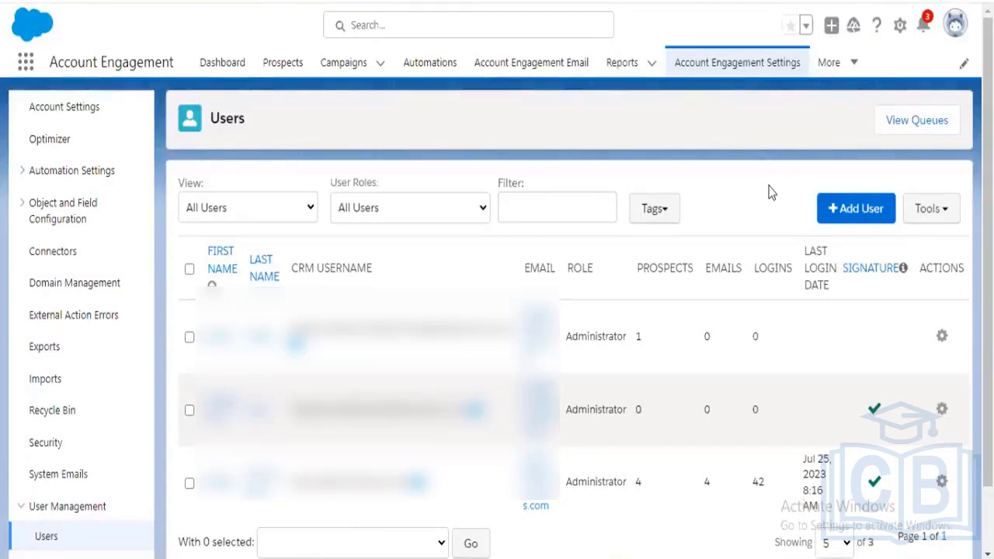
Step: Start adding a new user with first name Test and last name test
{"action": "left_click", "coordinate": [845, 215]}
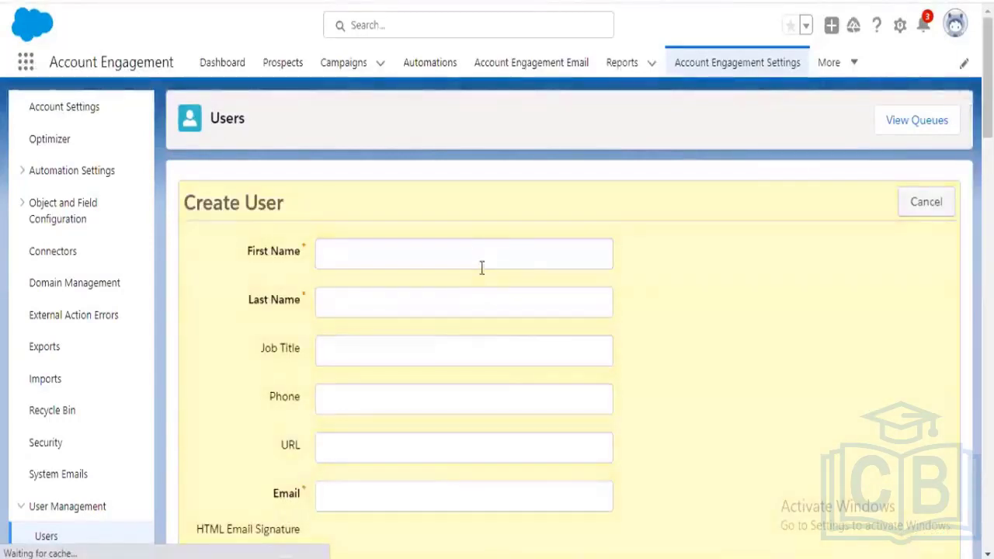
{"action": "left_click", "coordinate": [481, 252]}
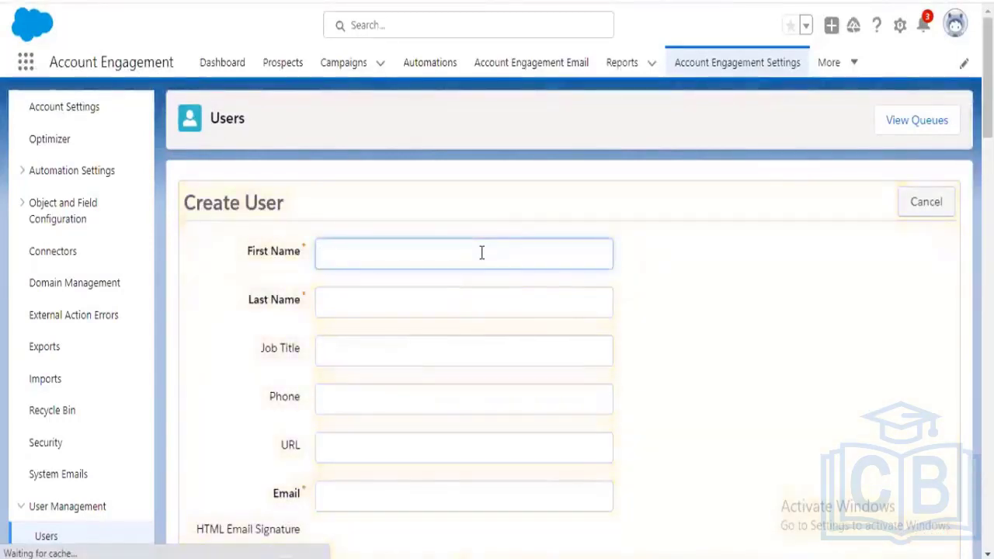
{"action": "type", "text": "Test"}
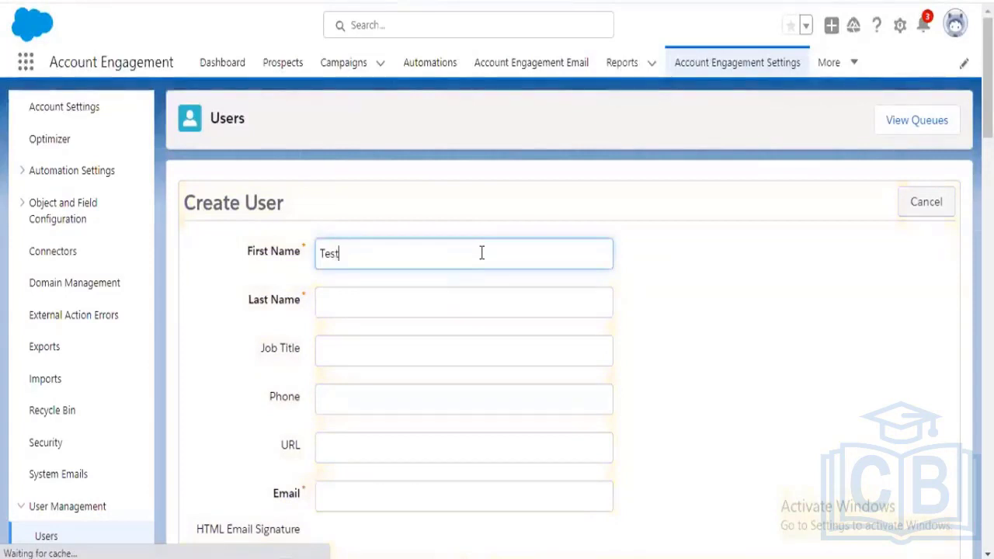
{"action": "key", "text": "Tab"}
{"action": "type", "text": "test"}
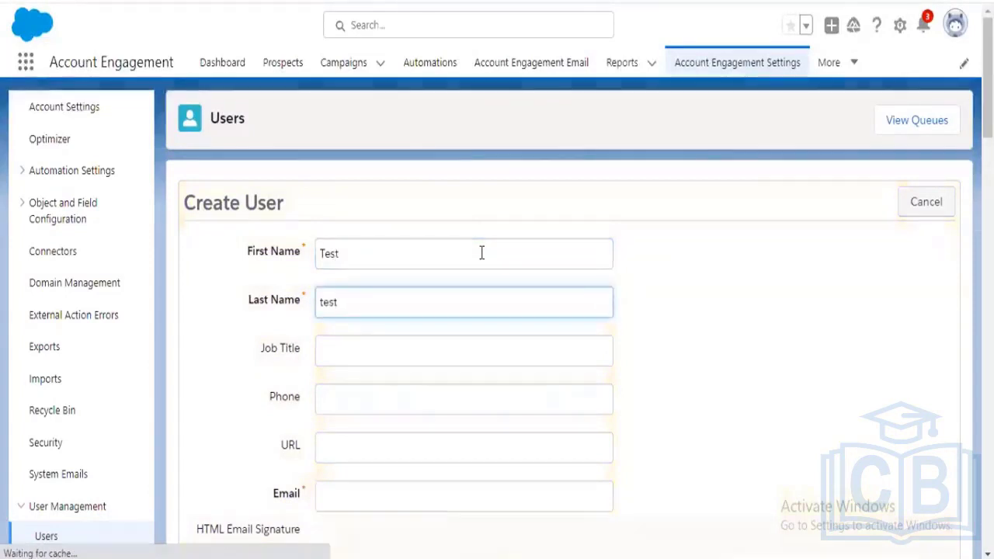
Step: Fill in the new user's email address
{"action": "scroll", "coordinate": [425, 395], "scroll_direction": "down", "scroll_amount": 2}
{"action": "left_click", "coordinate": [383, 327]}
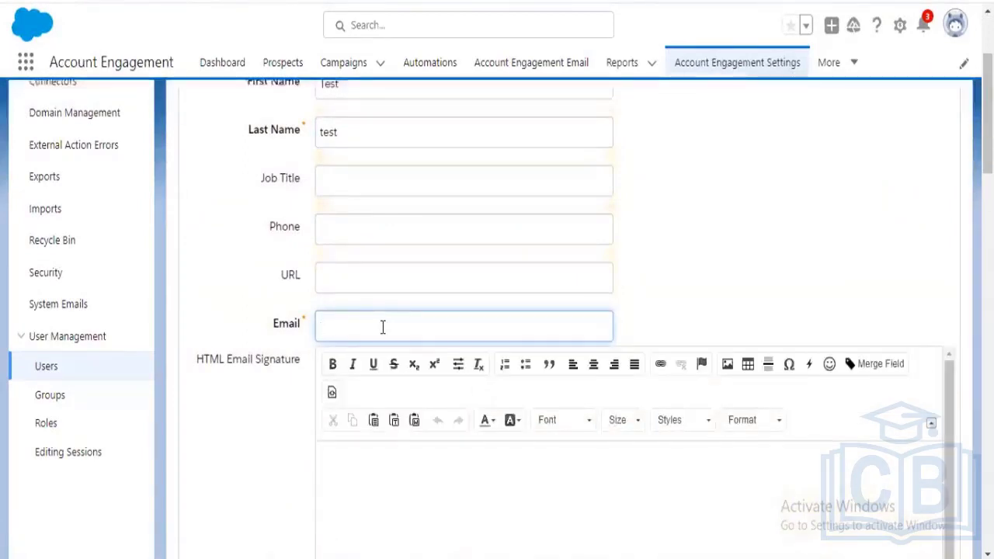
{"action": "type", "text": "test@tes"}
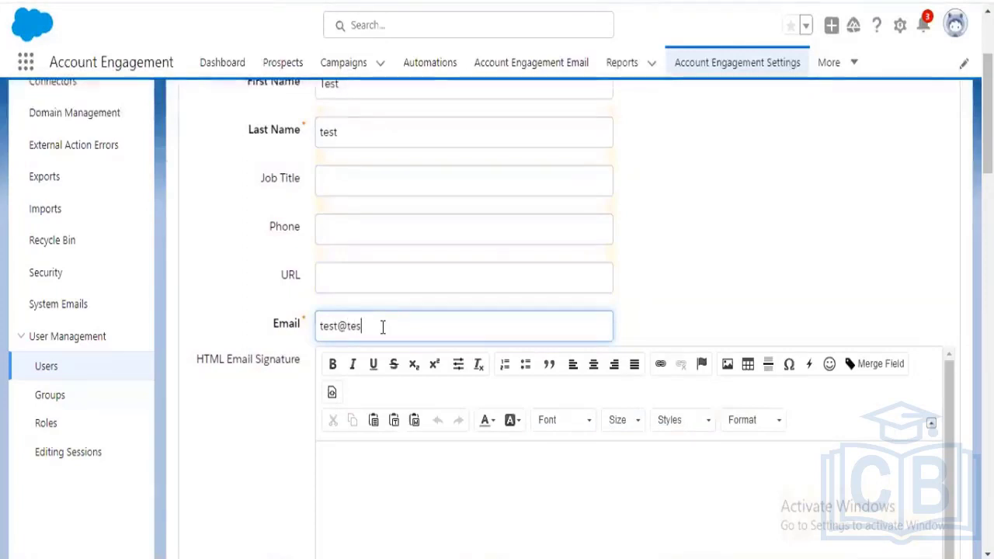
{"action": "type", "text": "t.co"}
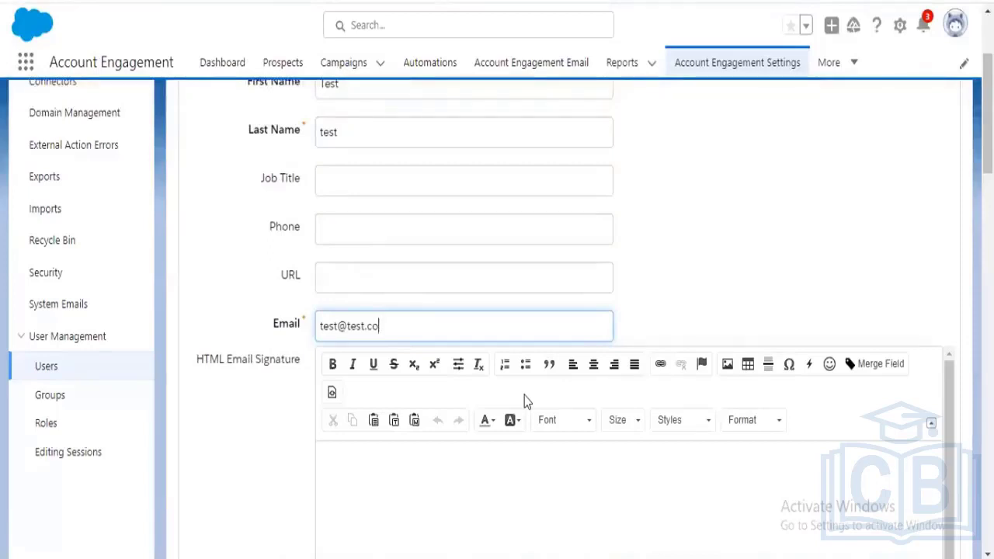
{"action": "type", "text": "m"}
Step: Assign the third CRM username in the list to the new user
{"action": "scroll", "coordinate": [240, 450], "scroll_direction": "down", "scroll_amount": 7}
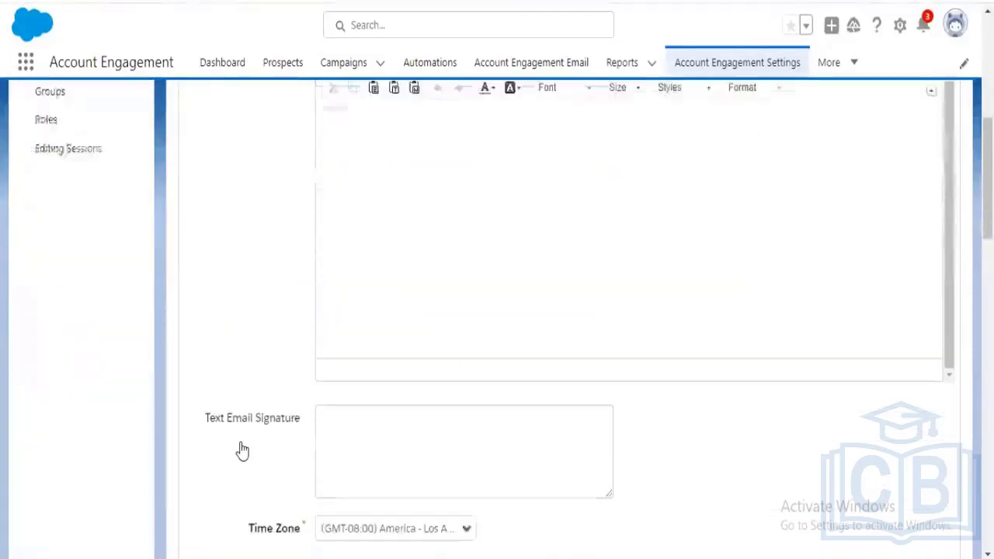
{"action": "scroll", "coordinate": [240, 450], "scroll_direction": "down", "scroll_amount": 1}
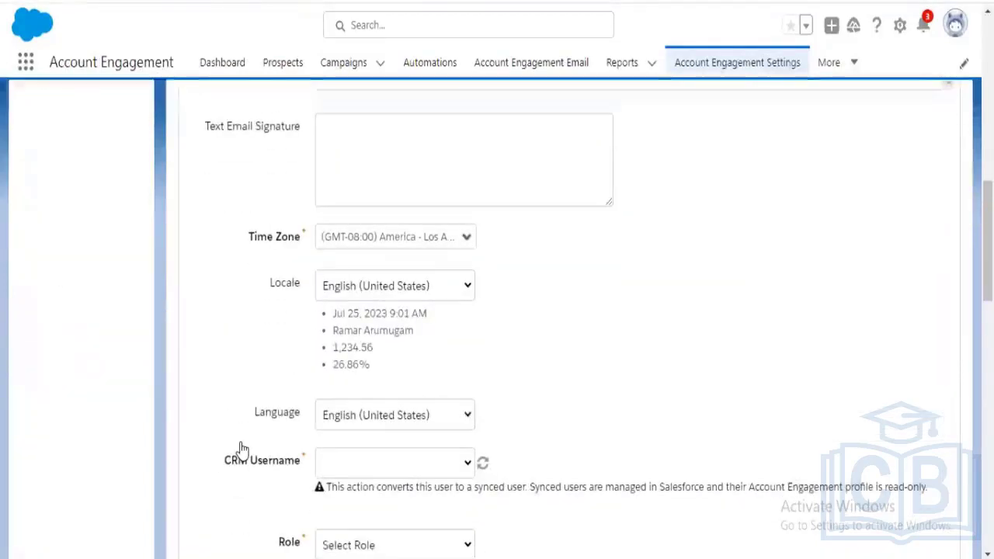
{"action": "scroll", "coordinate": [240, 450], "scroll_direction": "up", "scroll_amount": 2}
{"action": "scroll", "coordinate": [240, 450], "scroll_direction": "down", "scroll_amount": 3}
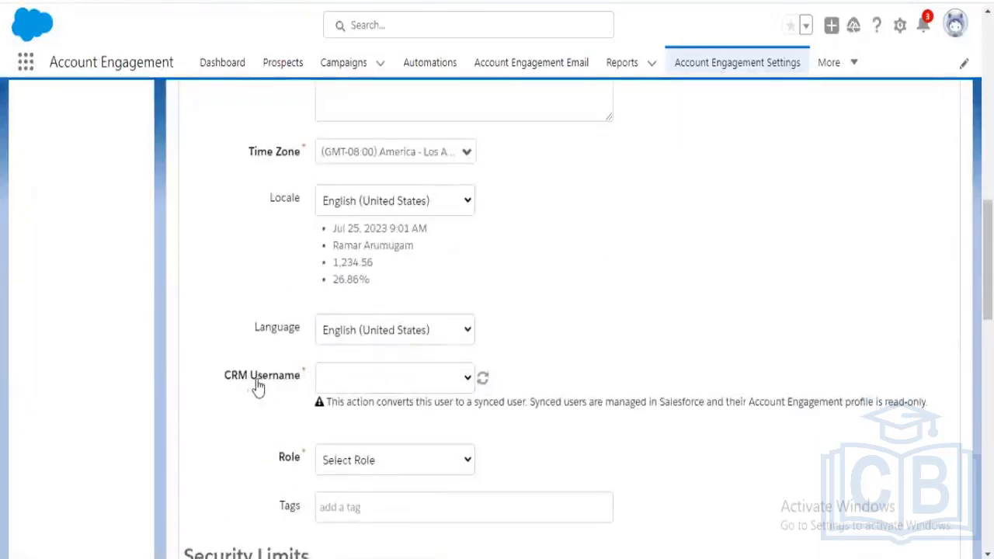
{"action": "left_click", "coordinate": [470, 380]}
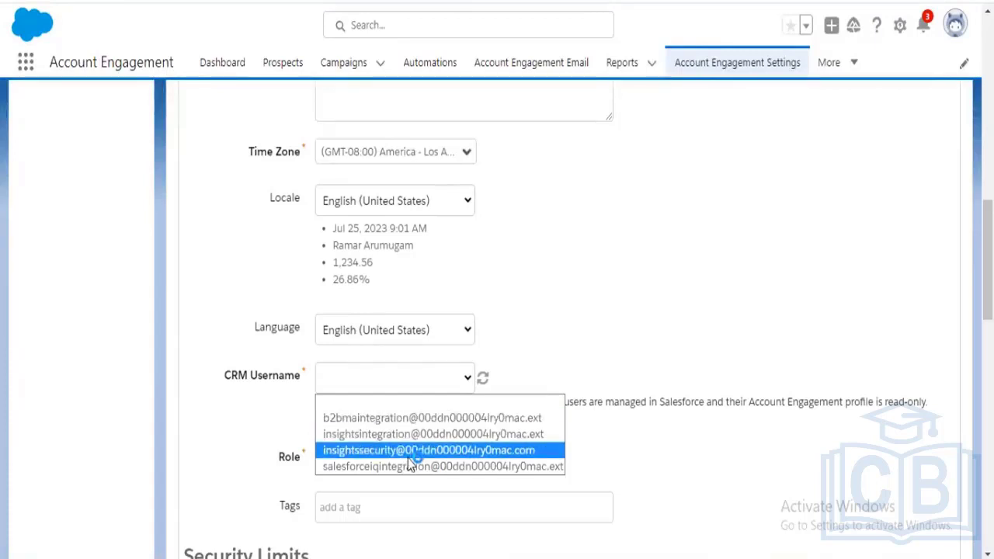
{"action": "left_click", "coordinate": [489, 451]}
{"action": "scroll", "coordinate": [388, 470], "scroll_direction": "down", "scroll_amount": 2}
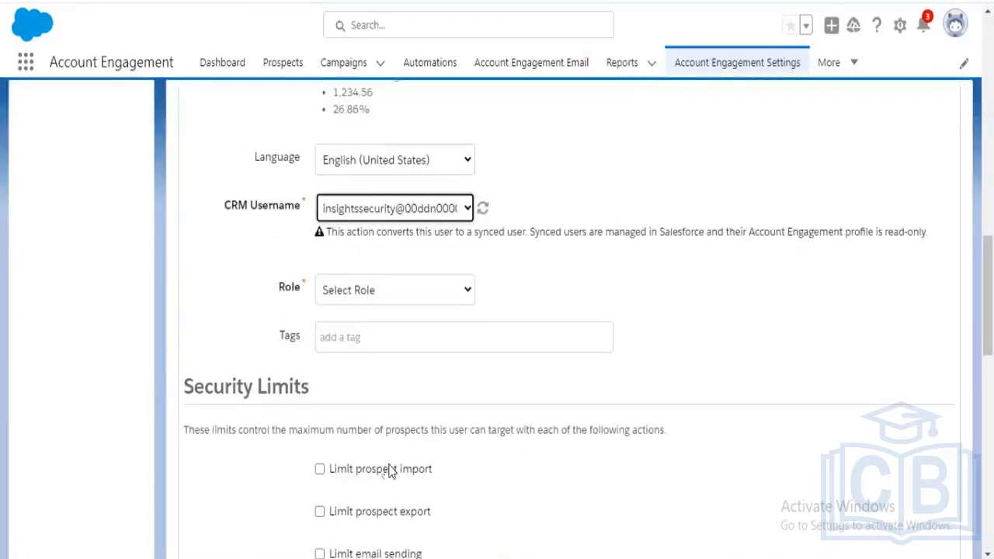
{"action": "scroll", "coordinate": [457, 300], "scroll_direction": "up", "scroll_amount": 6}
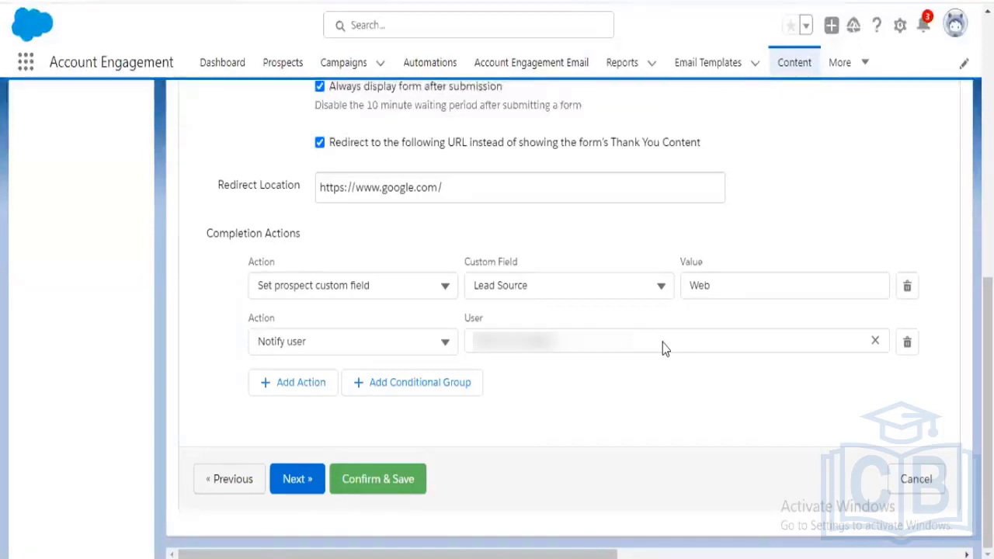
Step: Back in the form's completion actions, add a third action of type Adjust score
{"action": "scroll", "coordinate": [625, 440], "scroll_direction": "up", "scroll_amount": 3}
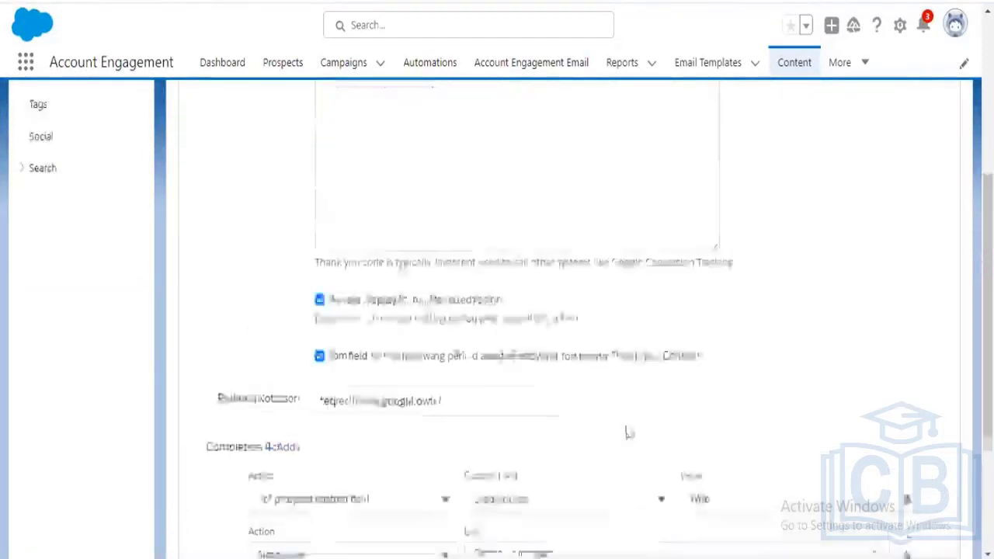
{"action": "scroll", "coordinate": [648, 417], "scroll_direction": "down", "scroll_amount": 3}
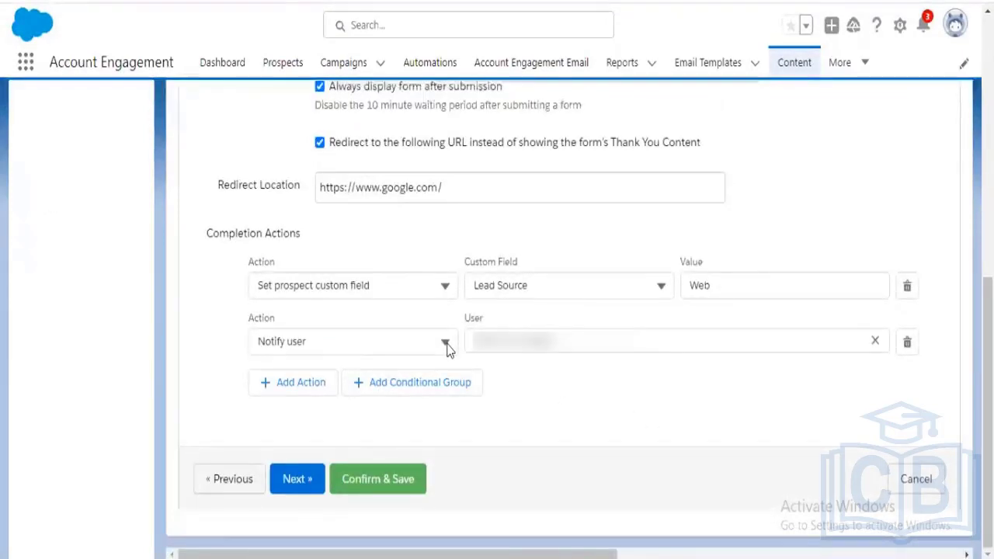
{"action": "left_click", "coordinate": [316, 388]}
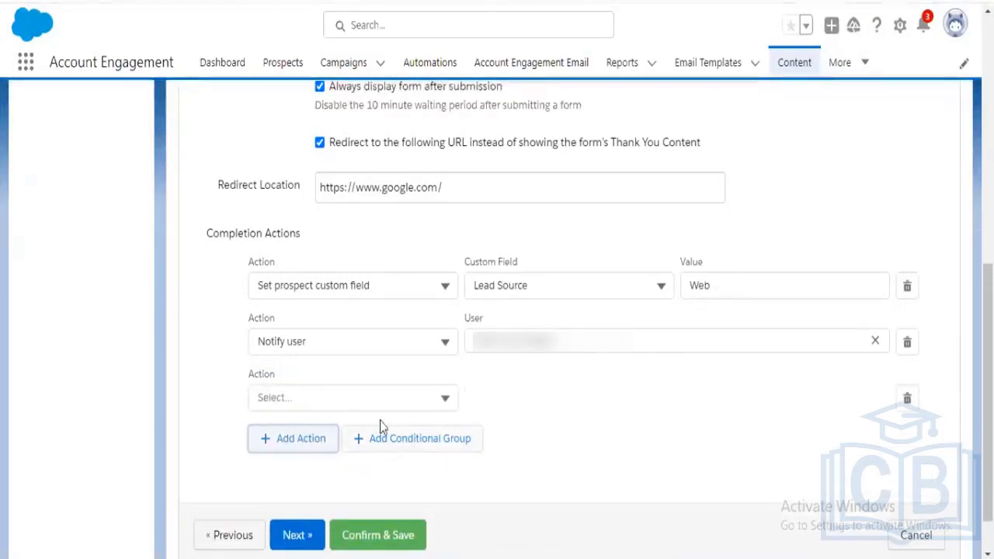
{"action": "left_click", "coordinate": [413, 399]}
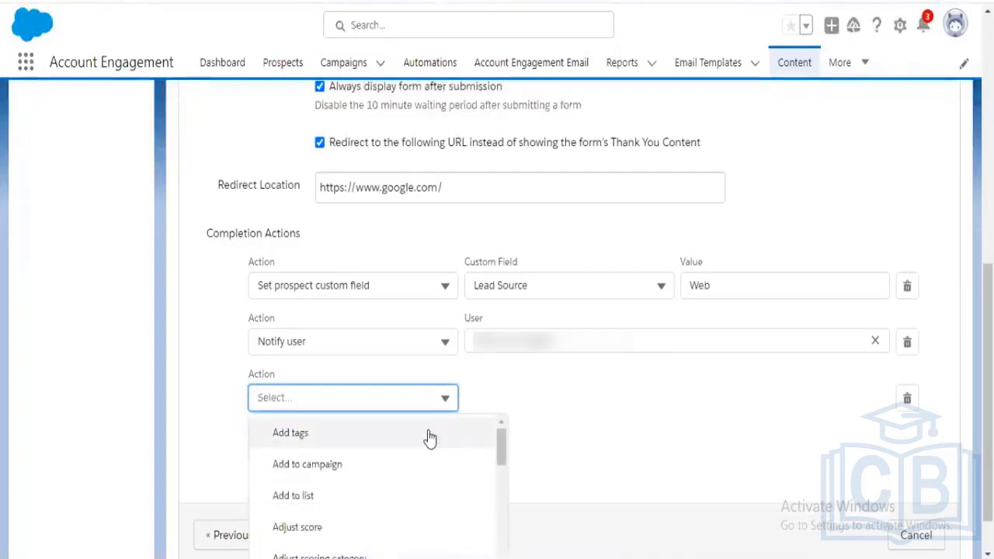
{"action": "scroll", "coordinate": [590, 398], "scroll_direction": "down", "scroll_amount": 1}
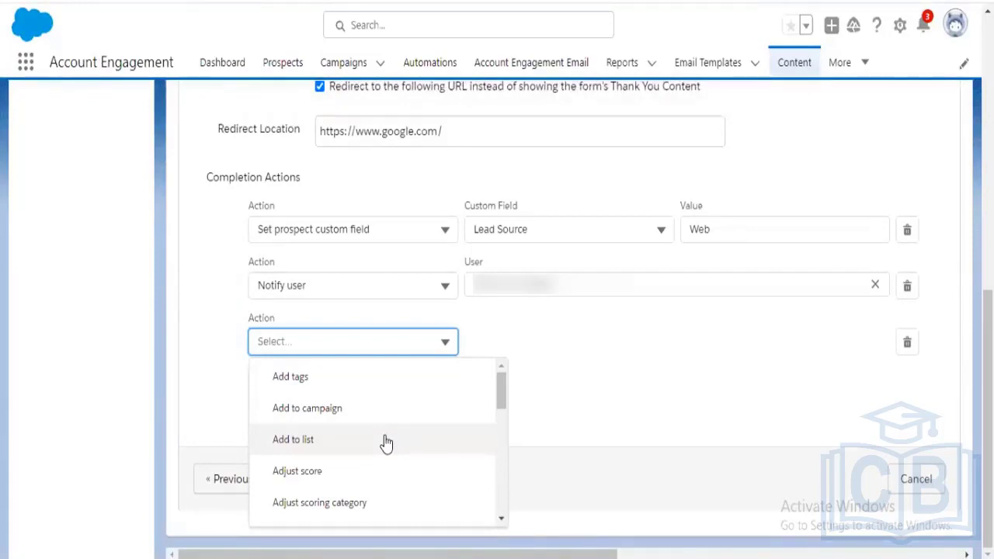
{"action": "scroll", "coordinate": [388, 443], "scroll_direction": "down", "scroll_amount": 1}
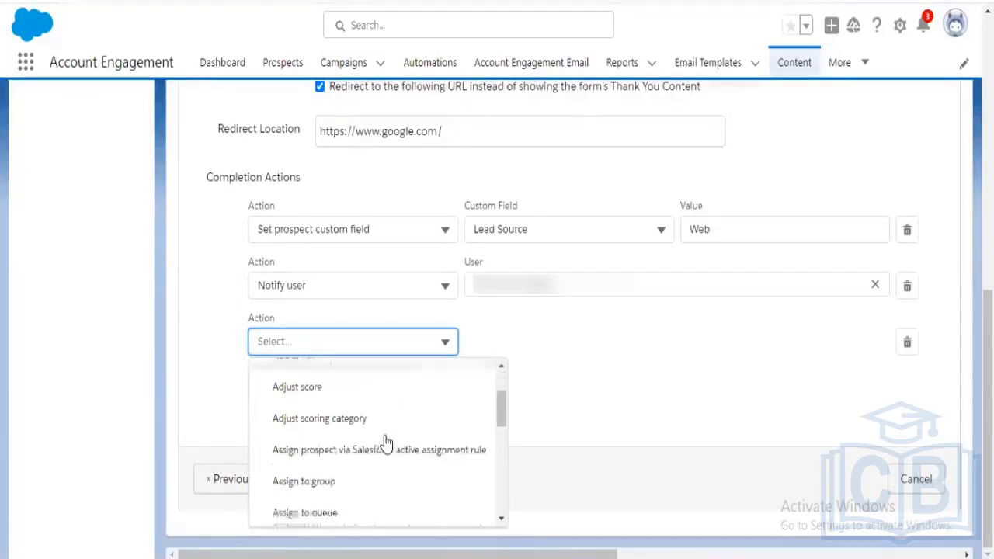
{"action": "left_click", "coordinate": [351, 390]}
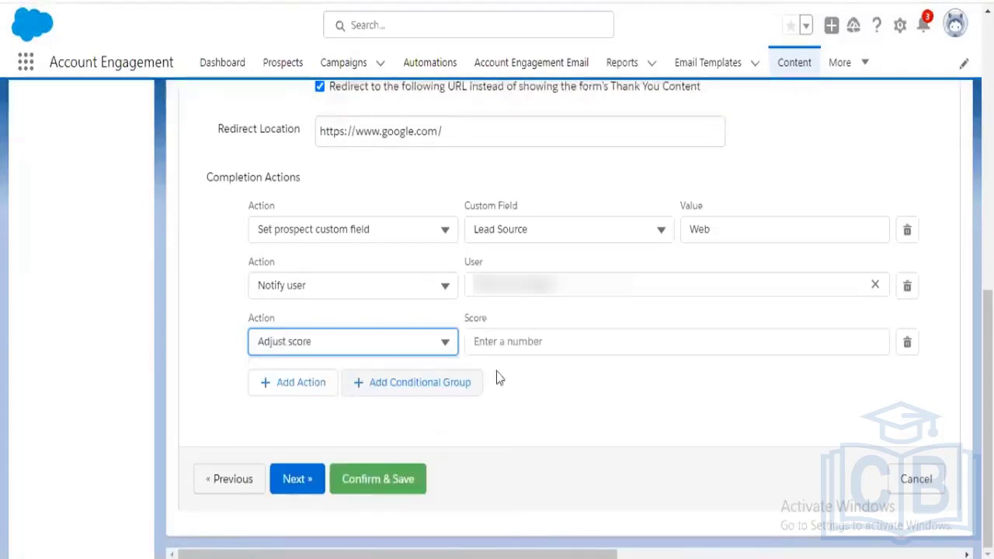
Step: Set the score of the Adjust score completion action to +20
{"action": "left_click", "coordinate": [624, 347]}
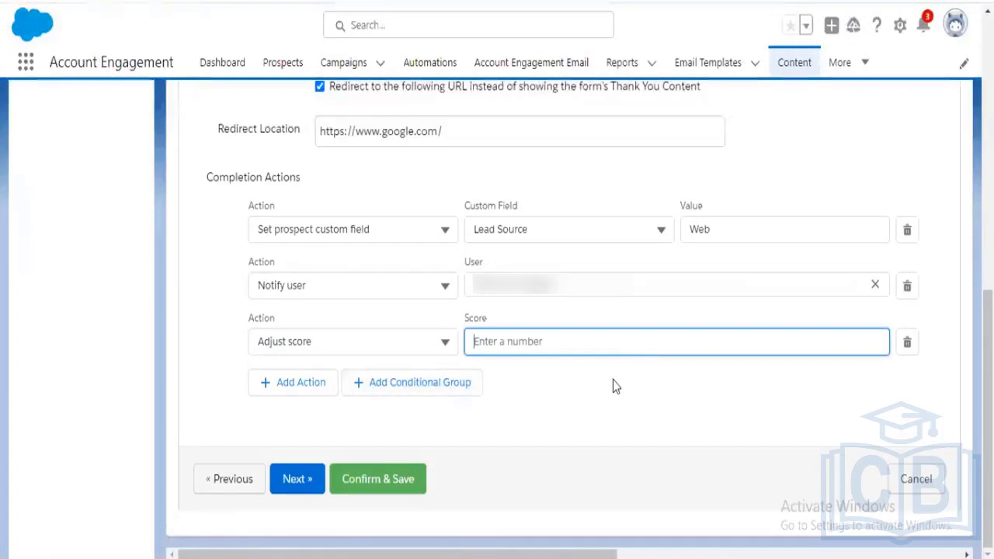
{"action": "left_click", "coordinate": [612, 380]}
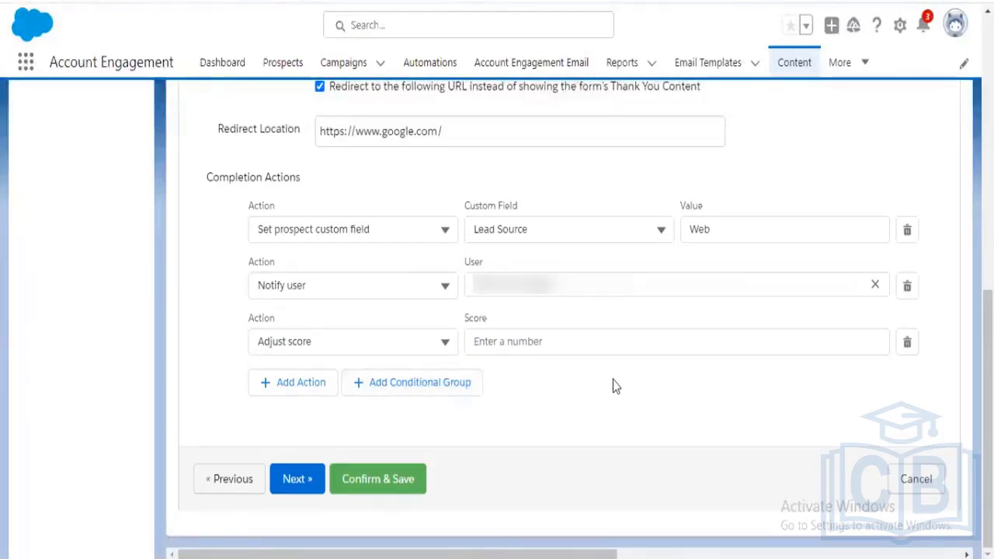
{"action": "left_click", "coordinate": [598, 344]}
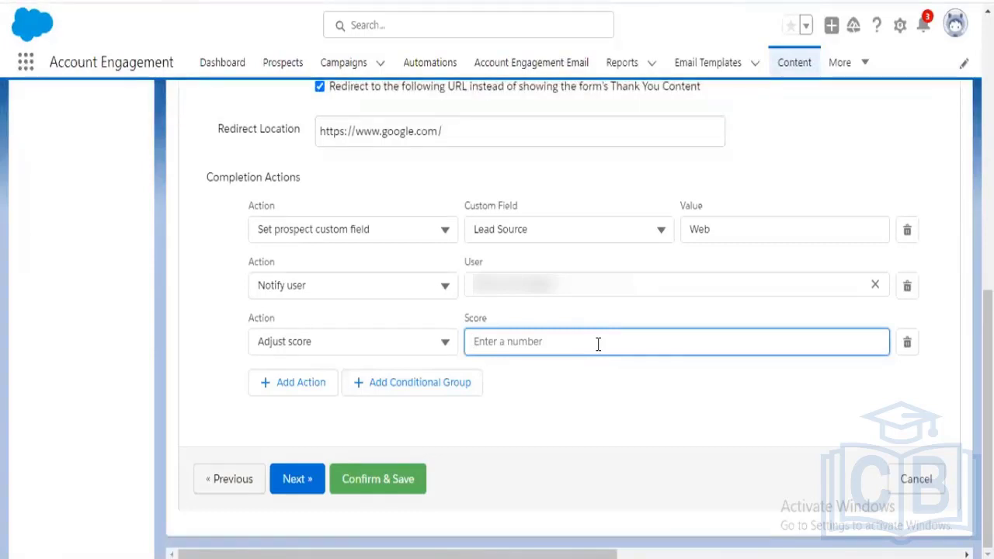
{"action": "type", "text": "+20"}
{"action": "left_click", "coordinate": [673, 396]}
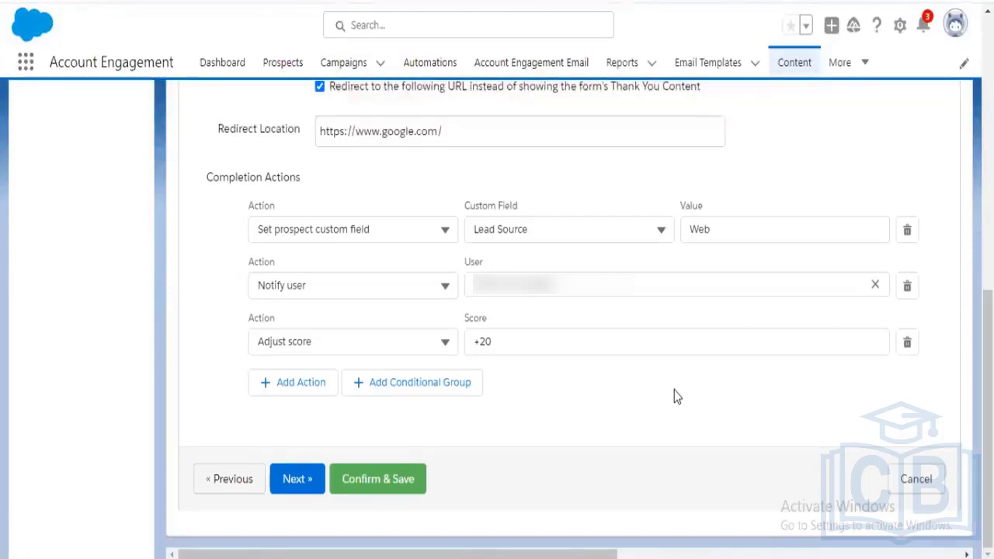
Step: Try +1 as the value of the Adjust score completion action and set it back to +20
{"action": "left_click", "coordinate": [528, 337]}
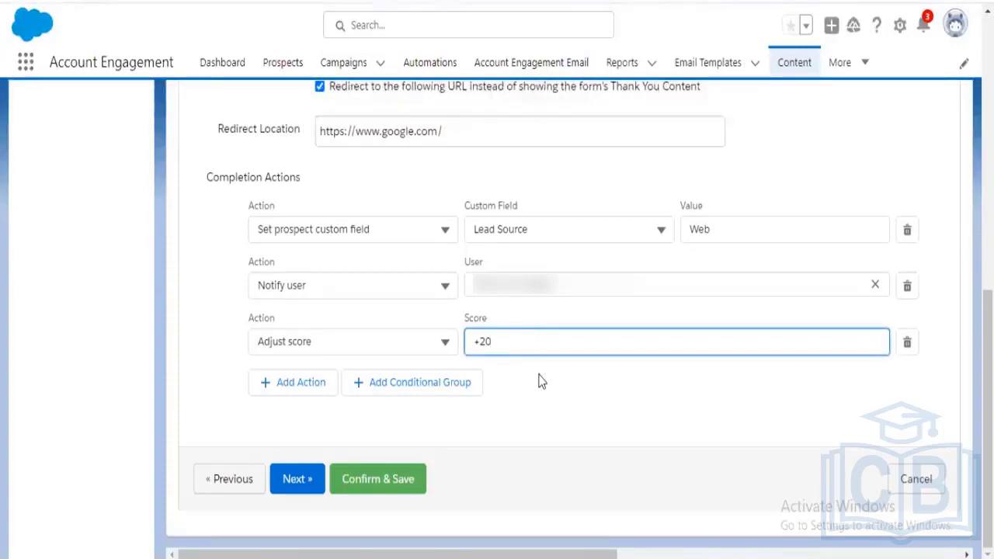
{"action": "left_click_drag", "start_coordinate": [541, 344], "coordinate": [462, 349]}
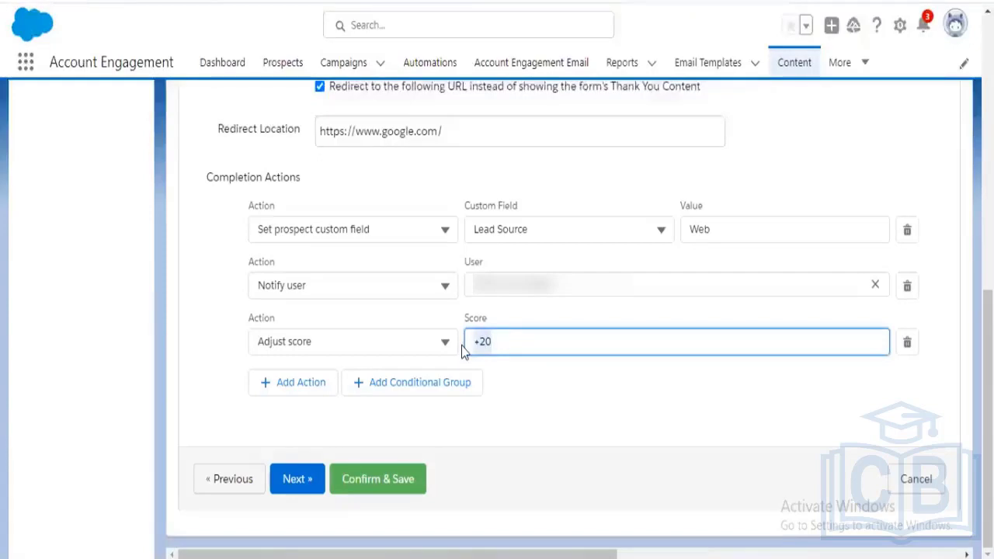
{"action": "key", "text": "BackSpace"}
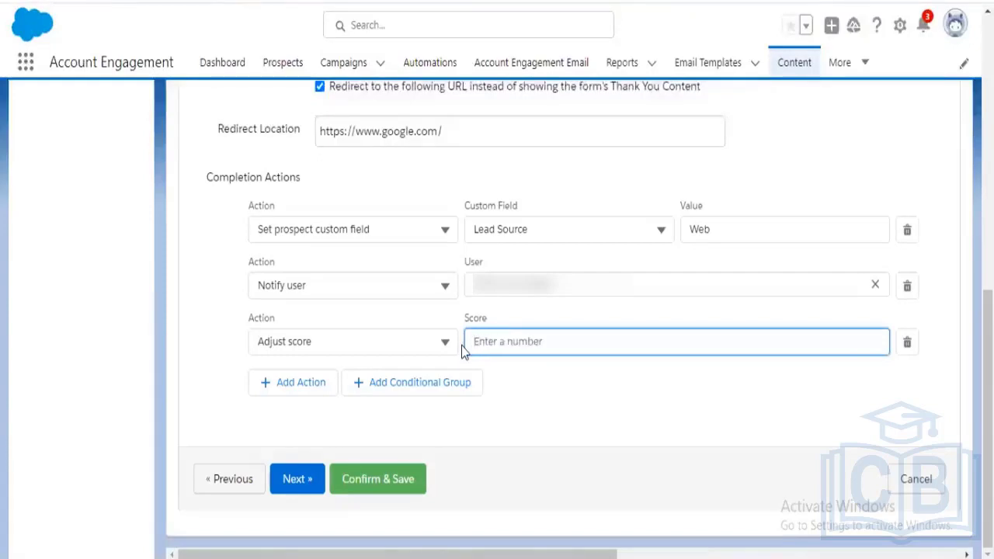
{"action": "type", "text": "+1"}
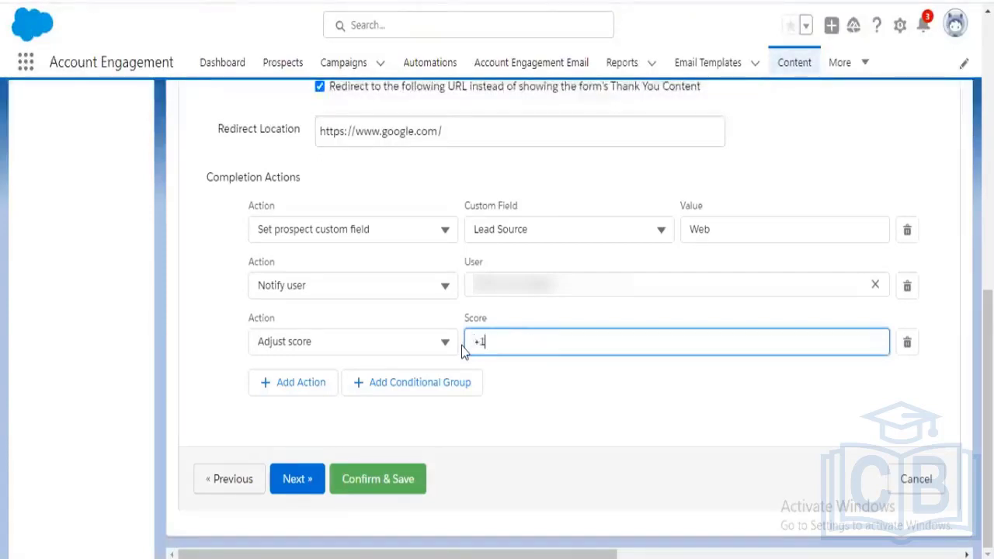
{"action": "key", "text": "BackSpace"}
{"action": "key", "text": "BackSpace"}
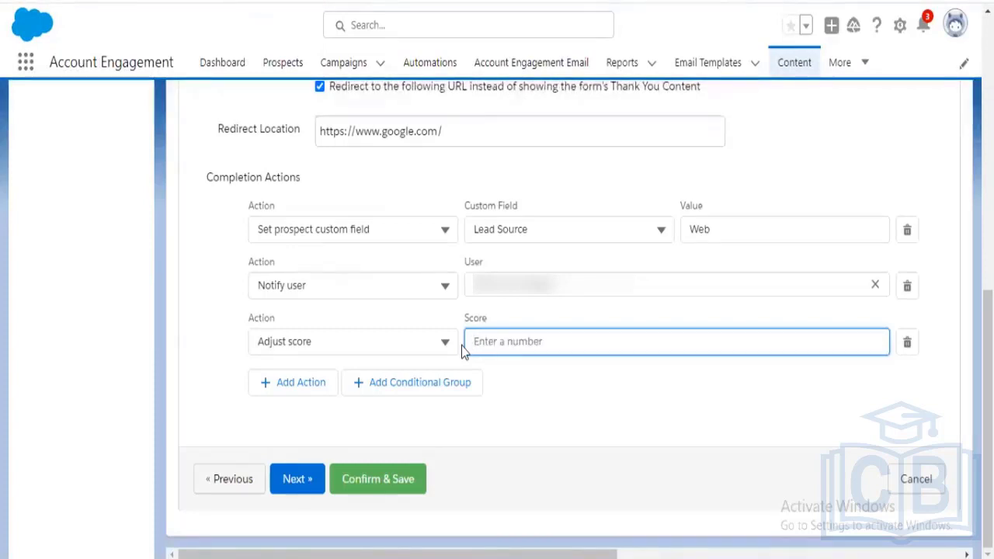
{"action": "type", "text": "+20"}
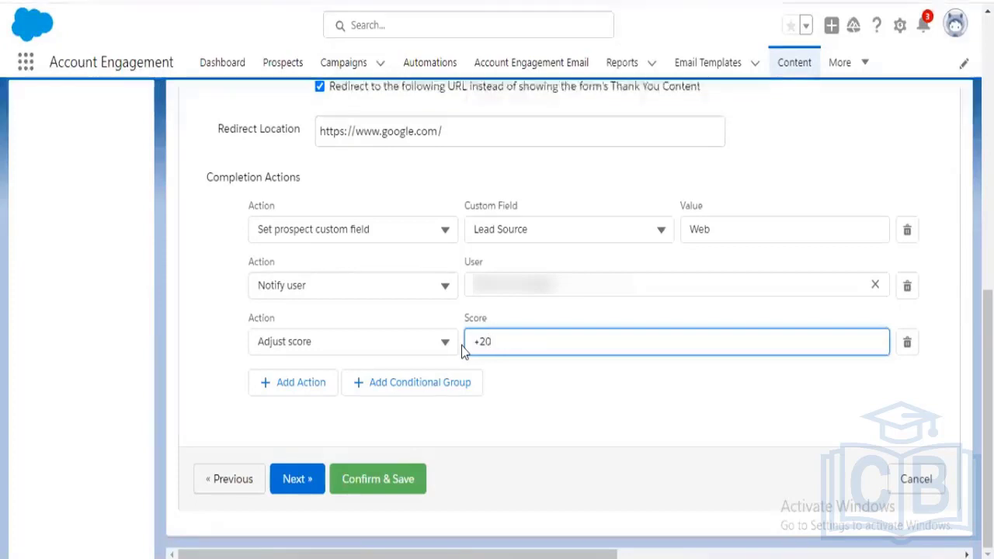
Step: Add a fourth completion action of type Assign prospect via Salesforce active assignment rule
{"action": "left_click", "coordinate": [311, 385]}
{"action": "scroll", "coordinate": [425, 408], "scroll_direction": "down", "scroll_amount": 2}
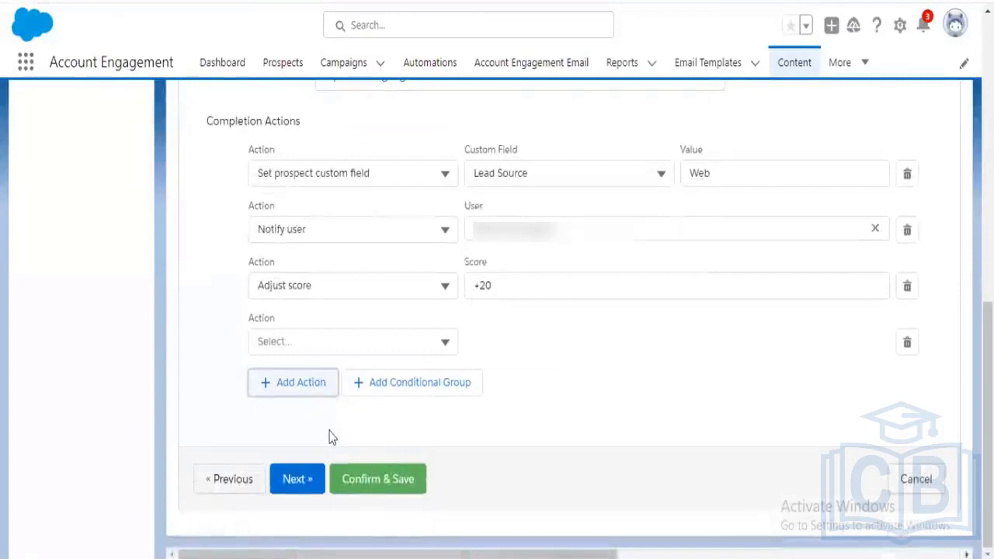
{"action": "left_click", "coordinate": [365, 346]}
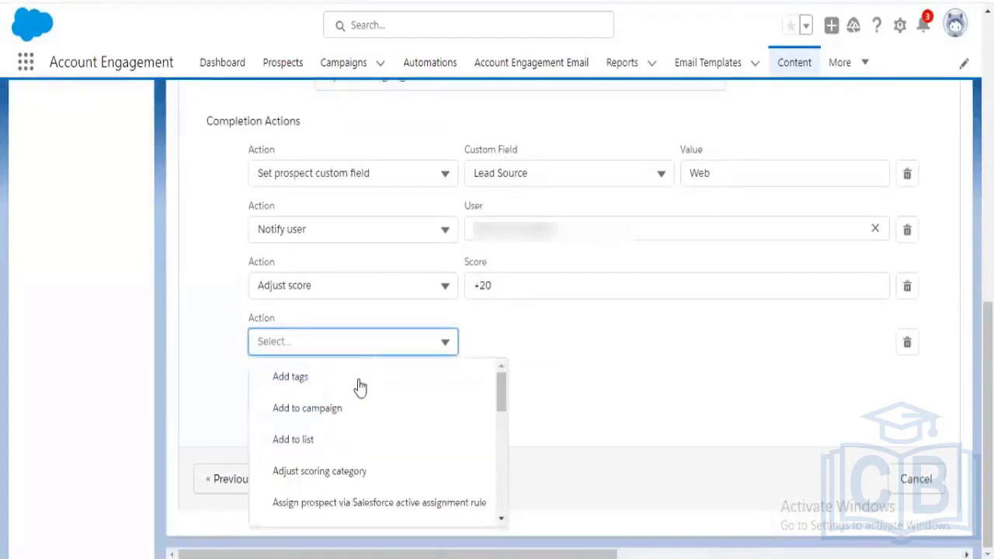
{"action": "scroll", "coordinate": [425, 446], "scroll_direction": "down", "scroll_amount": 1}
{"action": "scroll", "coordinate": [381, 458], "scroll_direction": "up", "scroll_amount": 2}
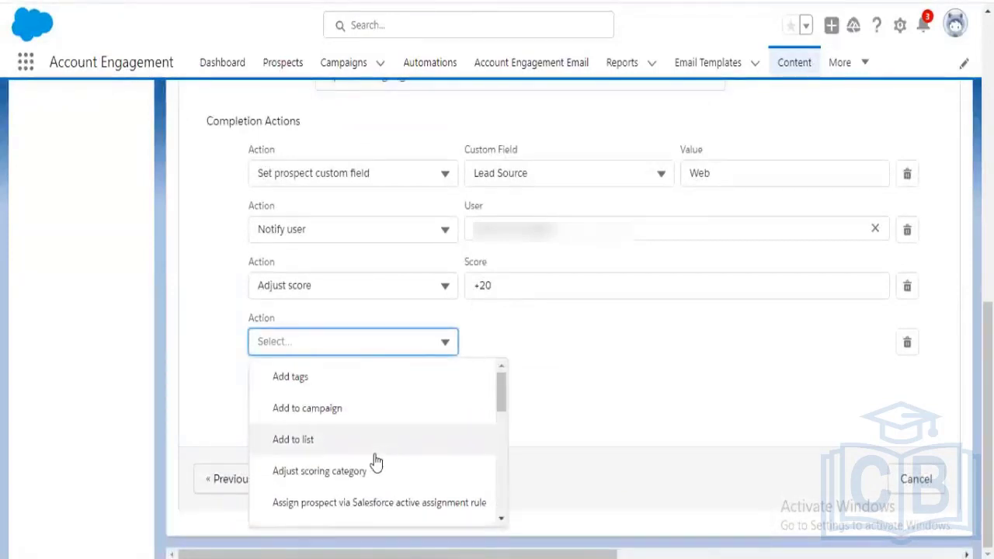
{"action": "scroll", "coordinate": [371, 463], "scroll_direction": "down", "scroll_amount": 2}
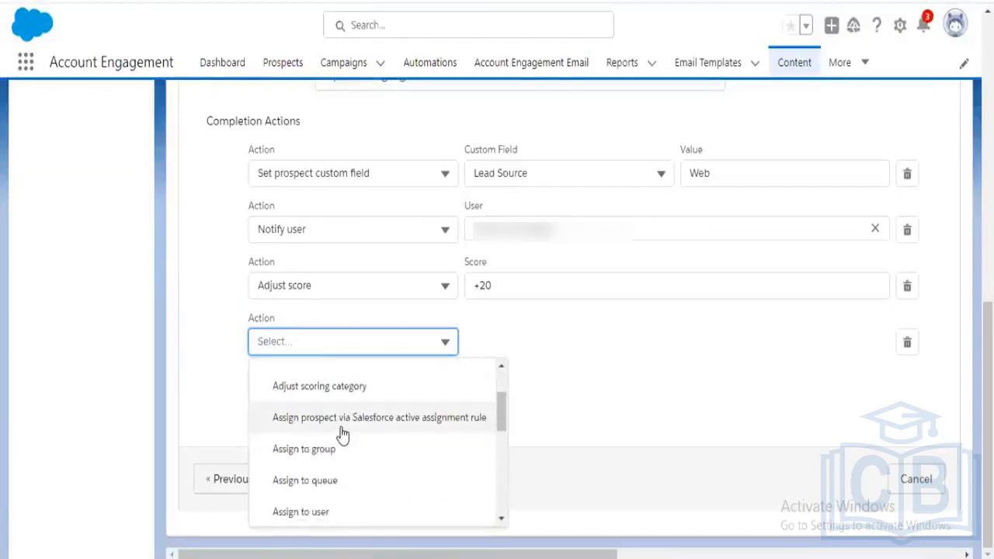
{"action": "left_click", "coordinate": [432, 427]}
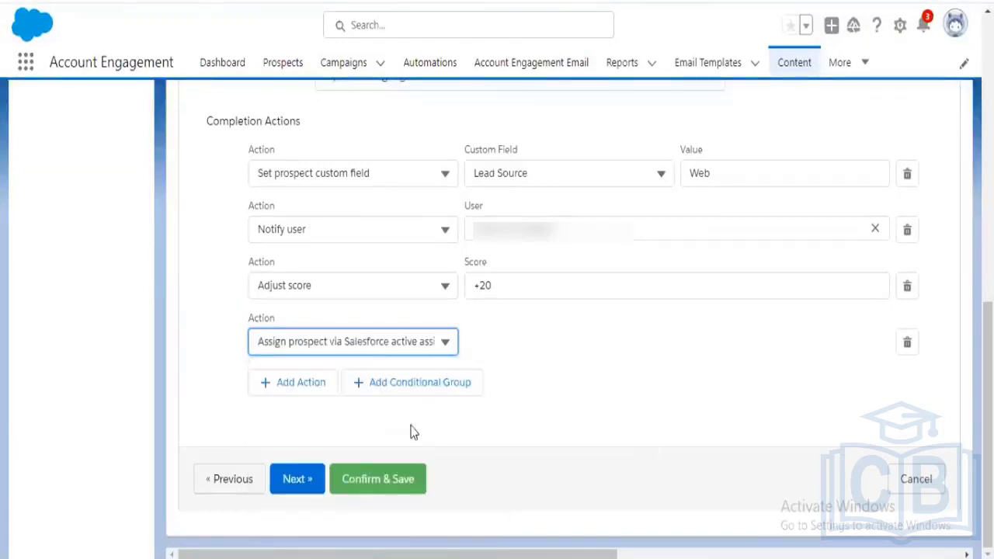
{"action": "left_click", "coordinate": [544, 372]}
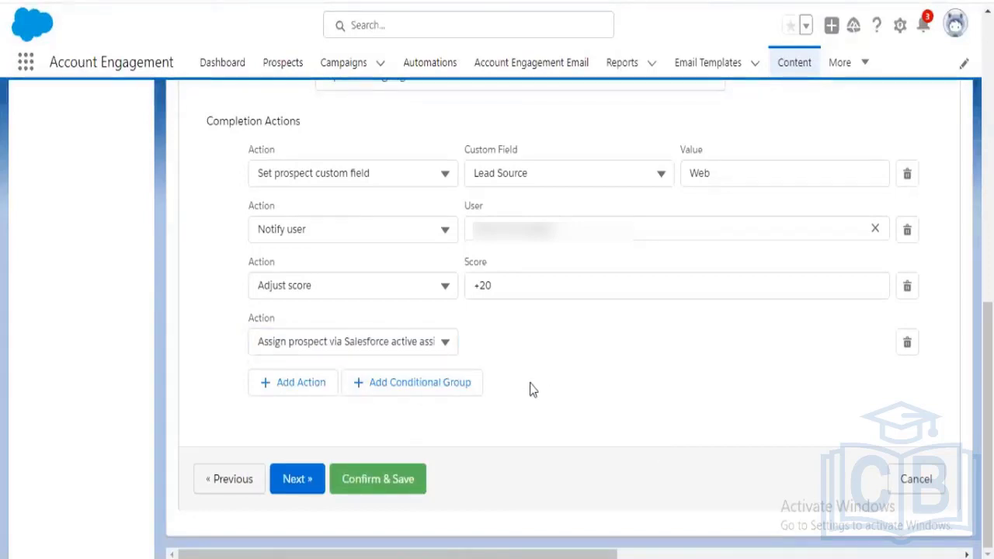
{"action": "scroll", "coordinate": [533, 382], "scroll_direction": "up", "scroll_amount": 1}
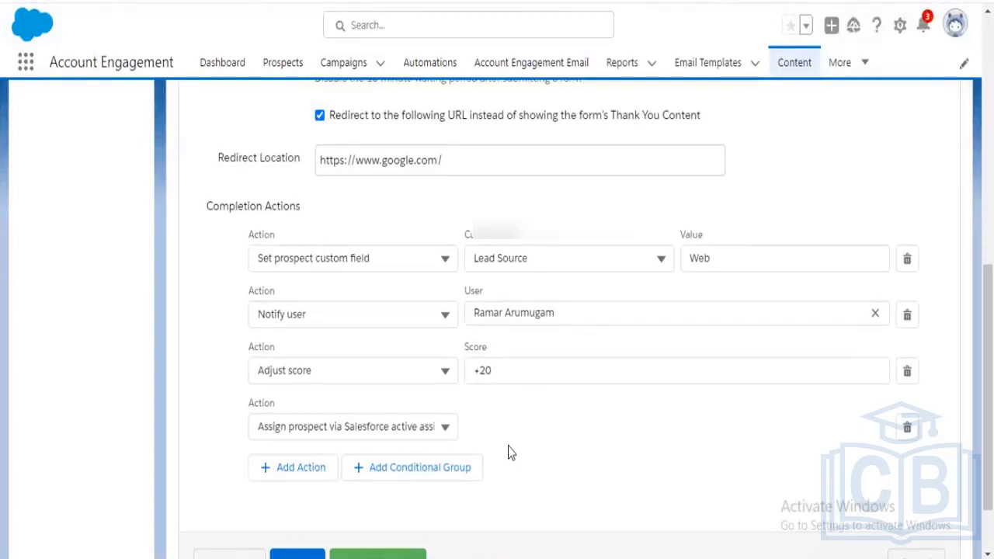
{"action": "scroll", "coordinate": [497, 446], "scroll_direction": "down", "scroll_amount": 1}
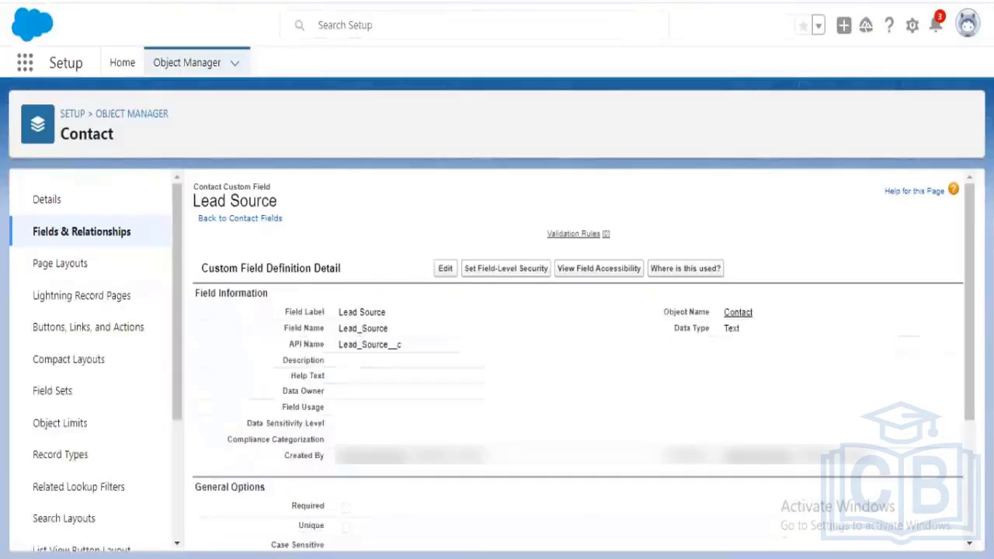
Step: Switch to Salesforce Setup, search the setup home for "lead", and open Lead Assignment Rules
{"action": "left_click", "coordinate": [123, 63]}
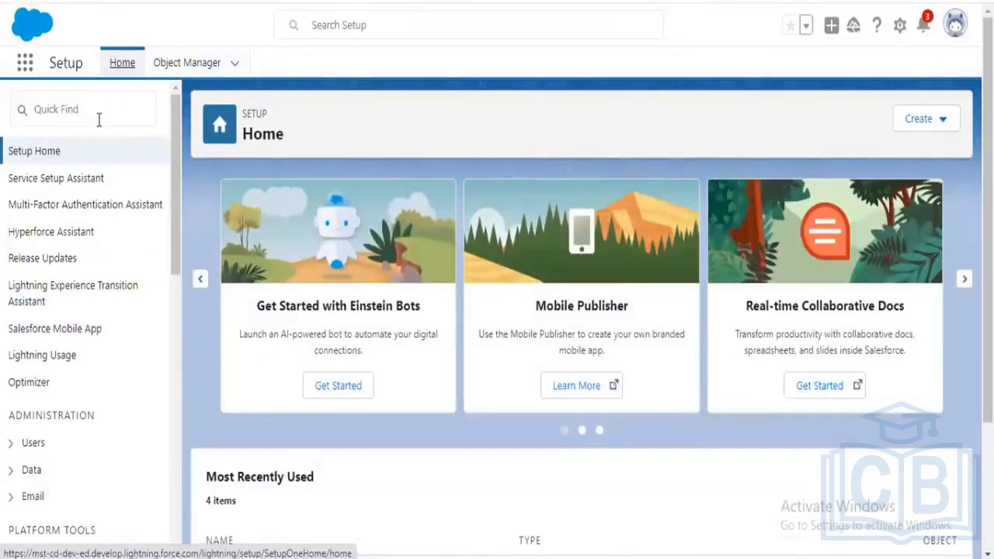
{"action": "left_click", "coordinate": [98, 119]}
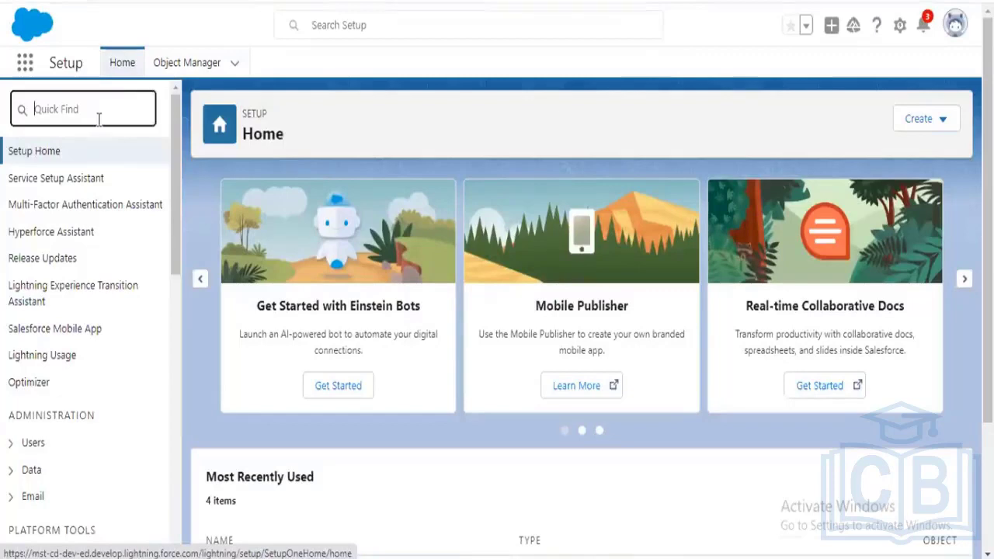
{"action": "left_click", "coordinate": [129, 70]}
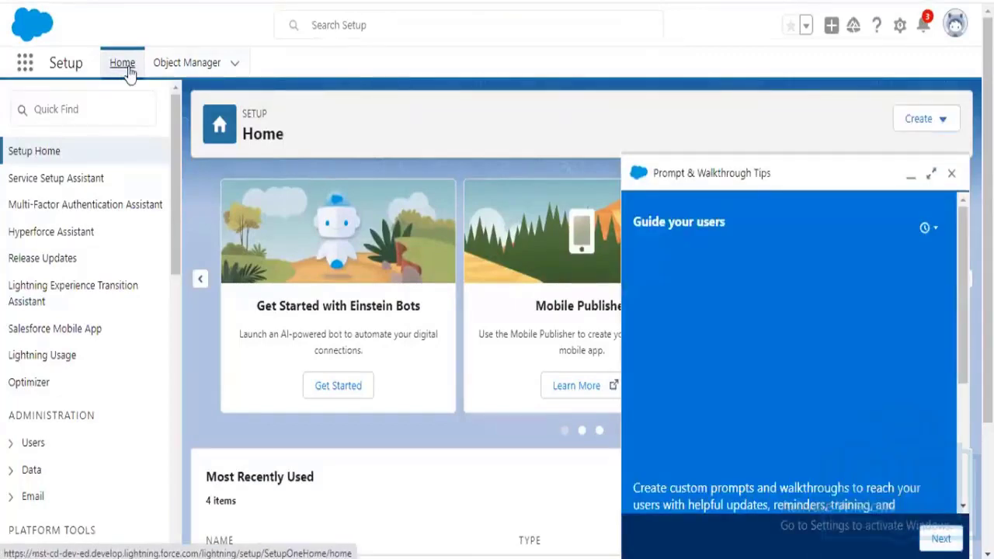
{"action": "left_click", "coordinate": [951, 173]}
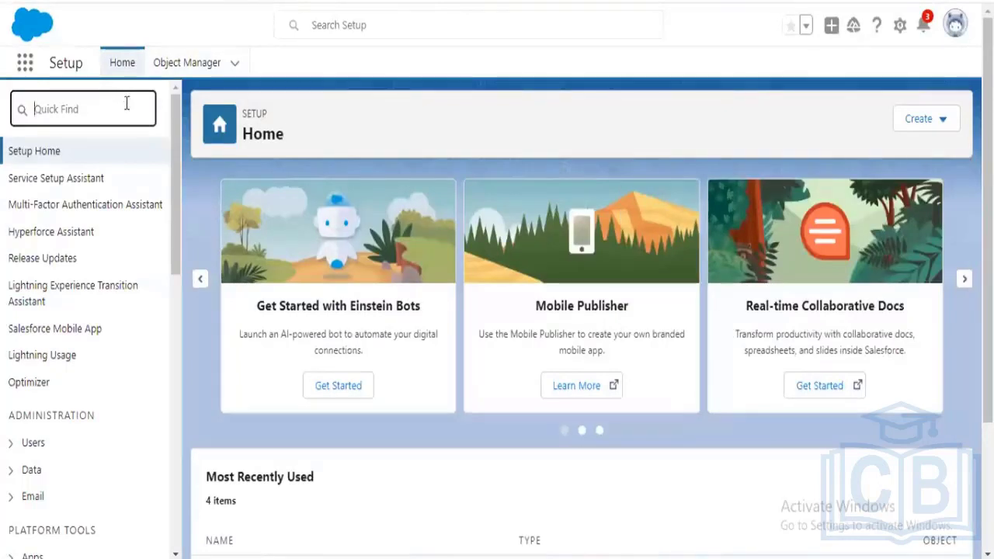
{"action": "type", "text": "le"}
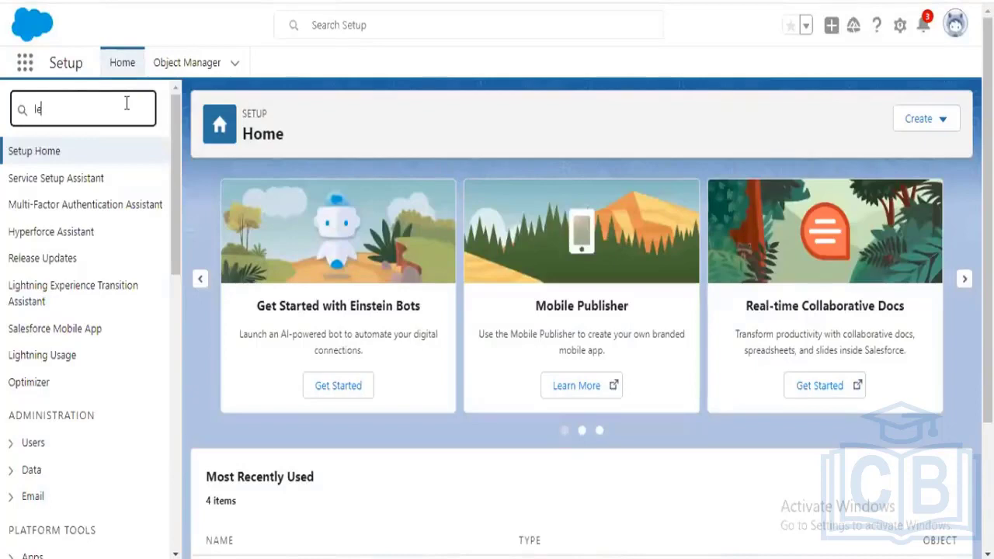
{"action": "type", "text": "ad"}
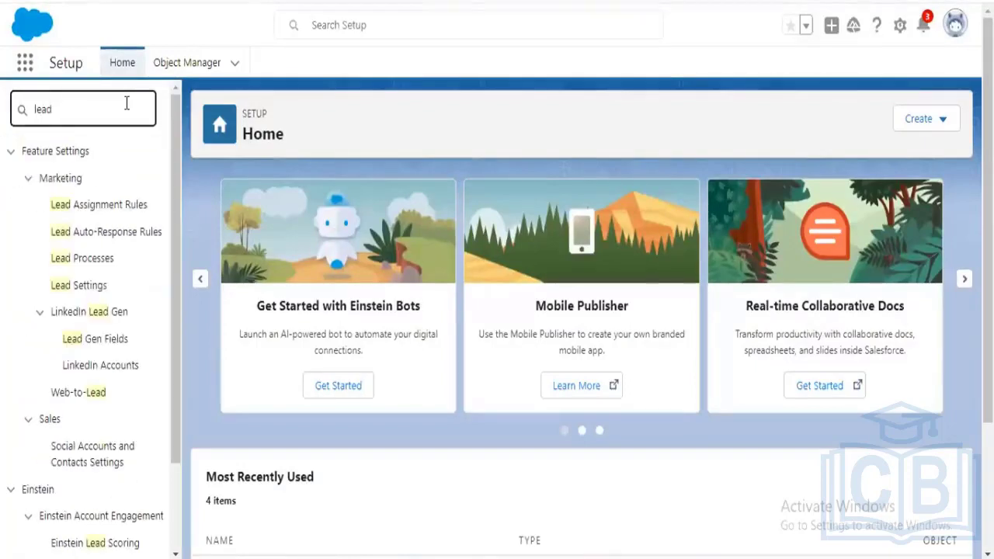
{"action": "left_click", "coordinate": [116, 207]}
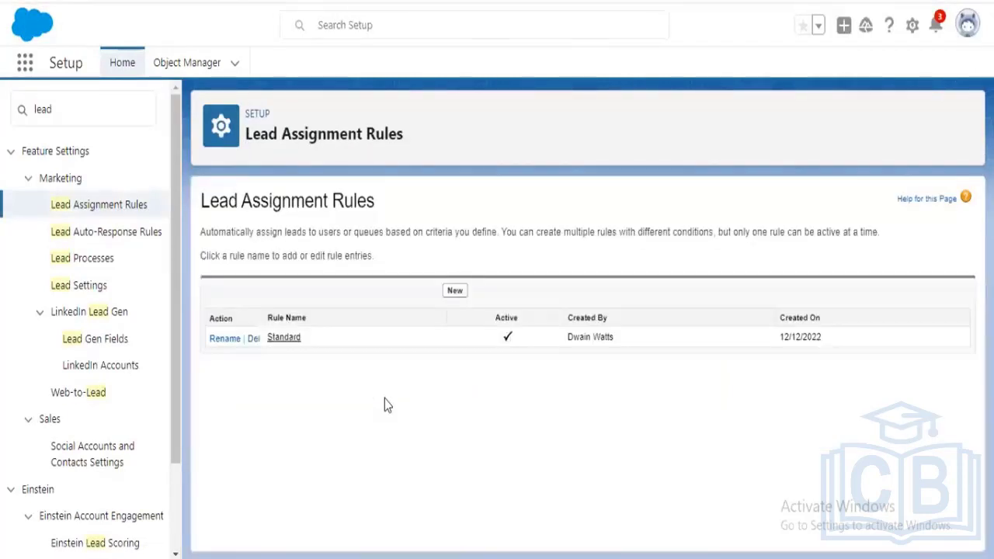
Step: Open the Standard lead assignment rule and examine its rule entries and assignees
{"action": "scroll", "coordinate": [104, 412], "scroll_direction": "down", "scroll_amount": 3}
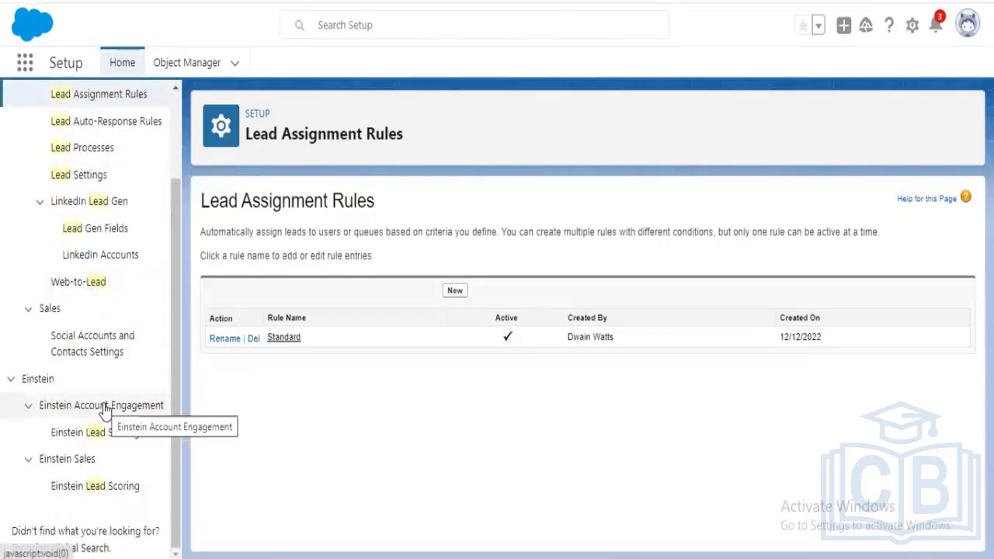
{"action": "scroll", "coordinate": [104, 410], "scroll_direction": "up", "scroll_amount": 3}
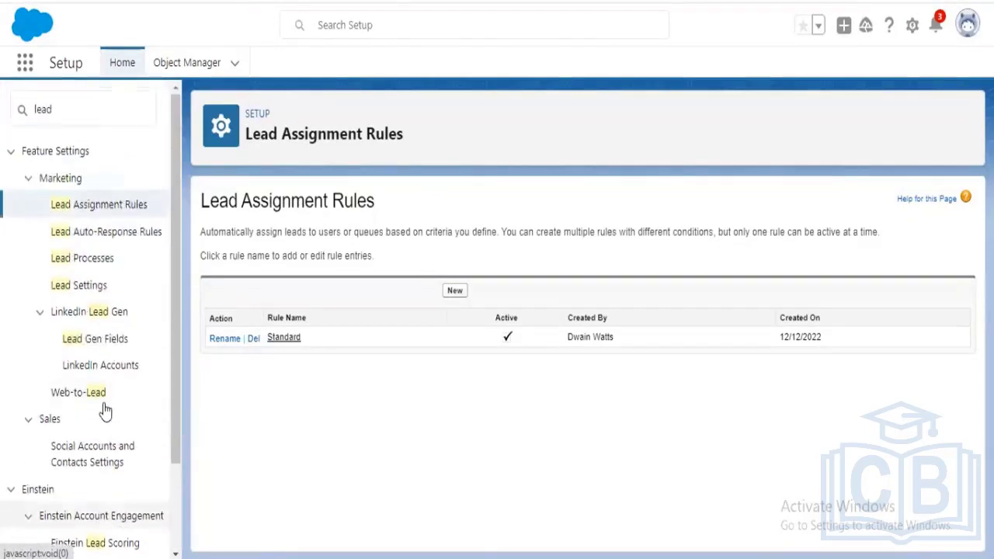
{"action": "left_click", "coordinate": [284, 339]}
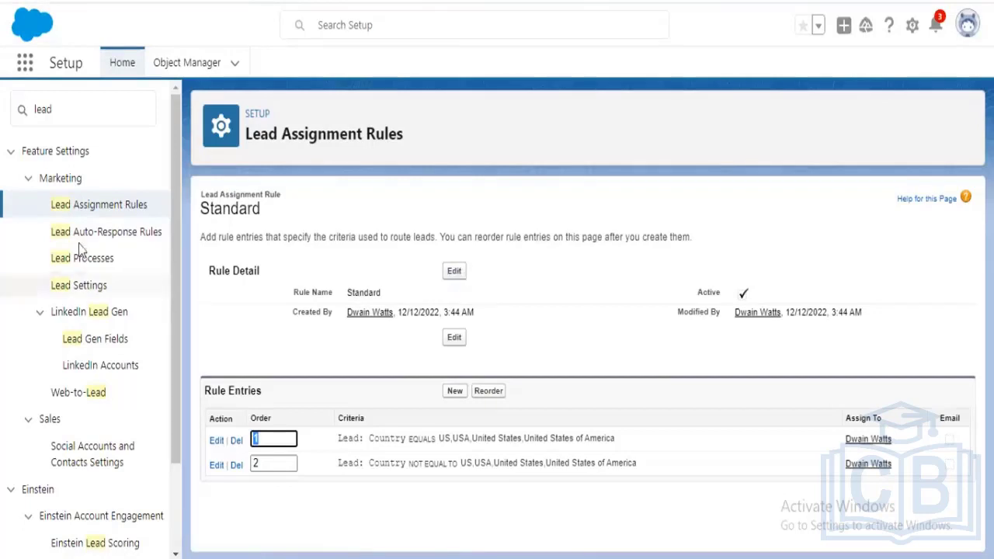
{"action": "left_click", "coordinate": [248, 134]}
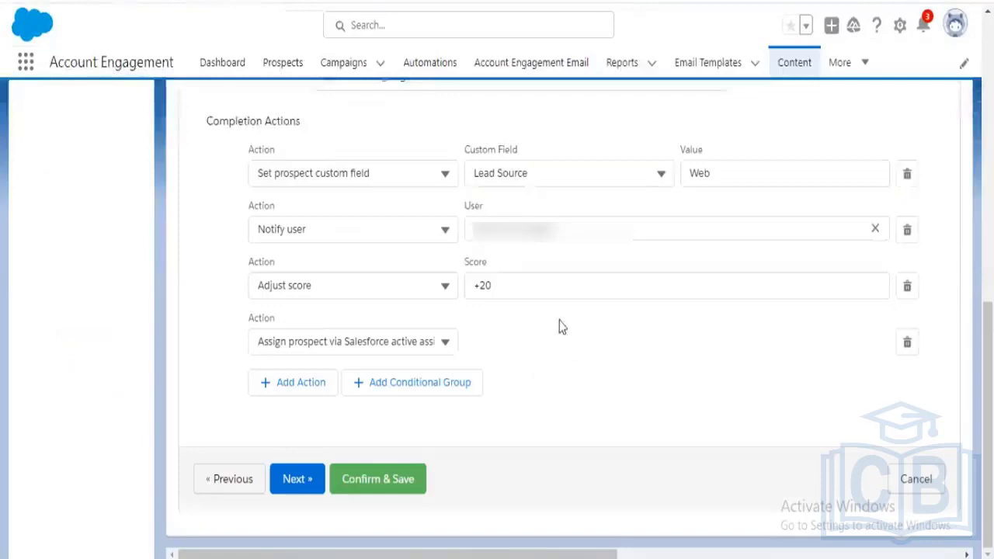
Step: Back in the form's completion actions, change the fourth action's type to Assign to group
{"action": "scroll", "coordinate": [558, 326], "scroll_direction": "up", "scroll_amount": 4}
{"action": "scroll", "coordinate": [559, 326], "scroll_direction": "down", "scroll_amount": 3}
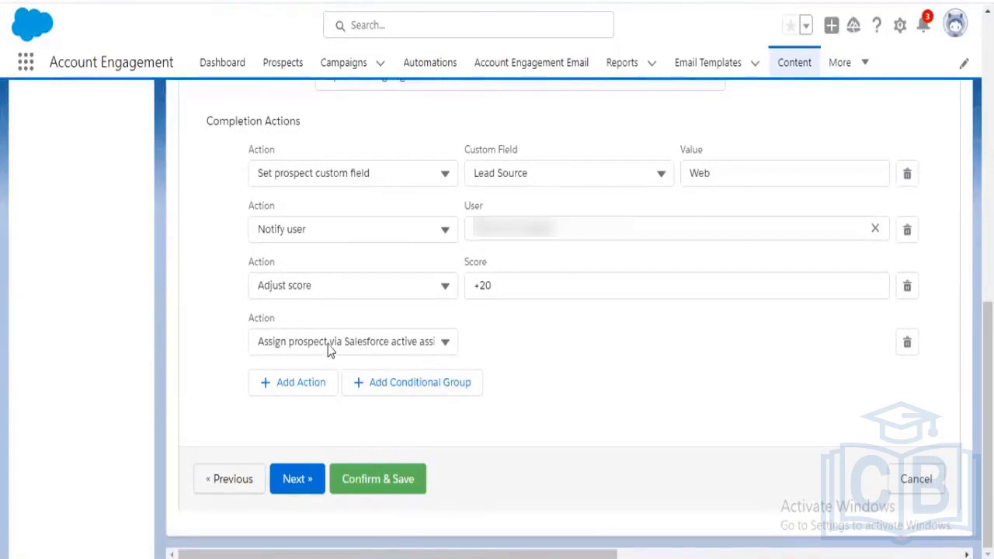
{"action": "left_click", "coordinate": [372, 347]}
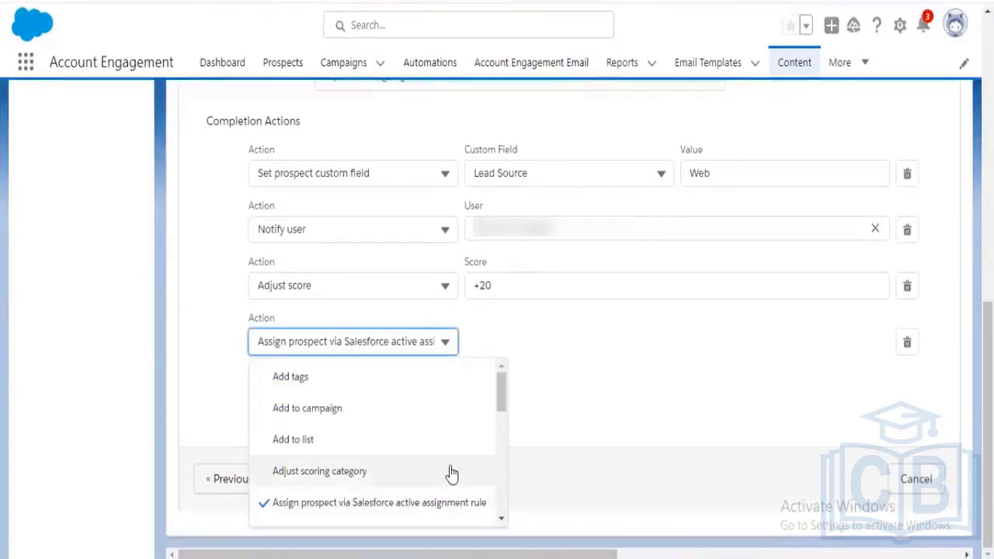
{"action": "scroll", "coordinate": [452, 473], "scroll_direction": "down", "scroll_amount": 1}
{"action": "scroll", "coordinate": [451, 473], "scroll_direction": "down", "scroll_amount": 1}
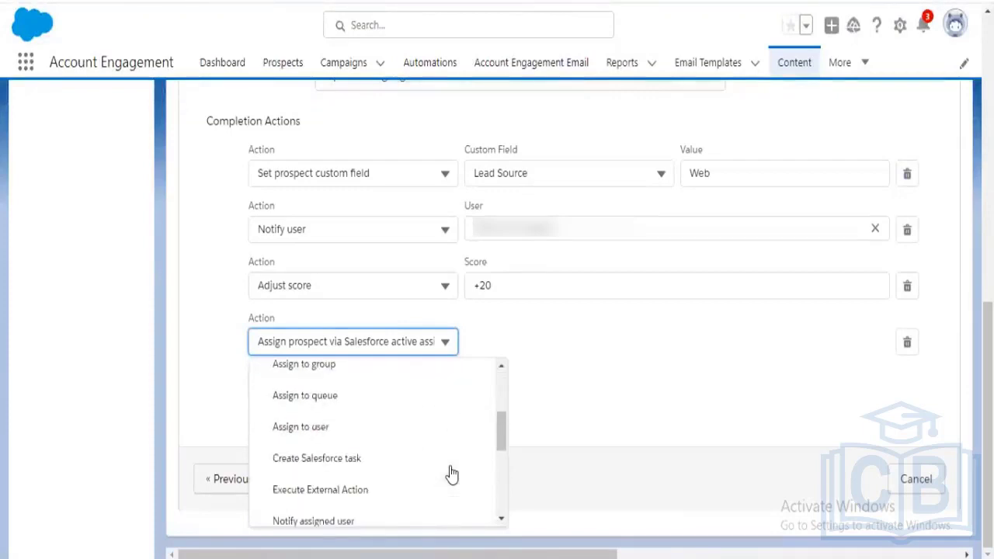
{"action": "scroll", "coordinate": [403, 467], "scroll_direction": "up", "scroll_amount": 1}
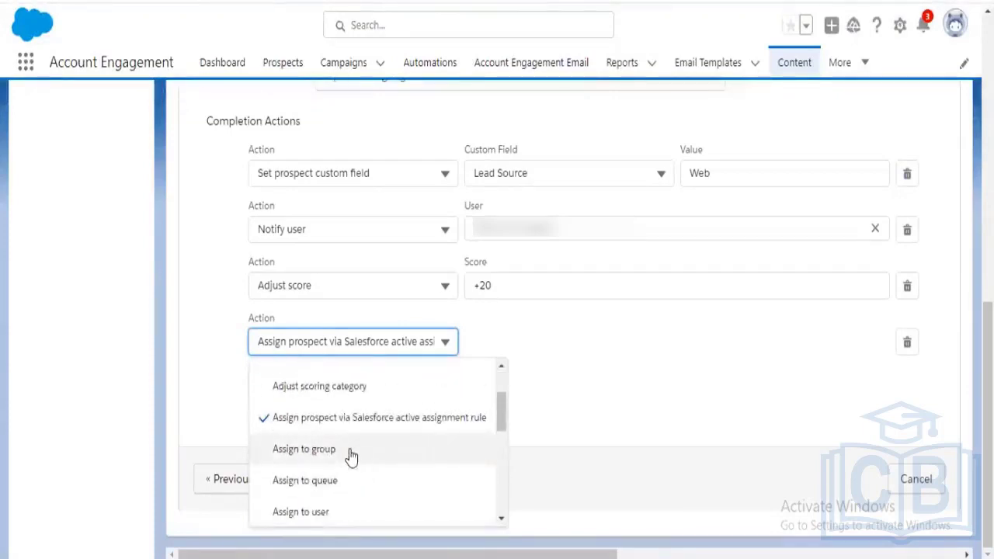
{"action": "left_click", "coordinate": [350, 451]}
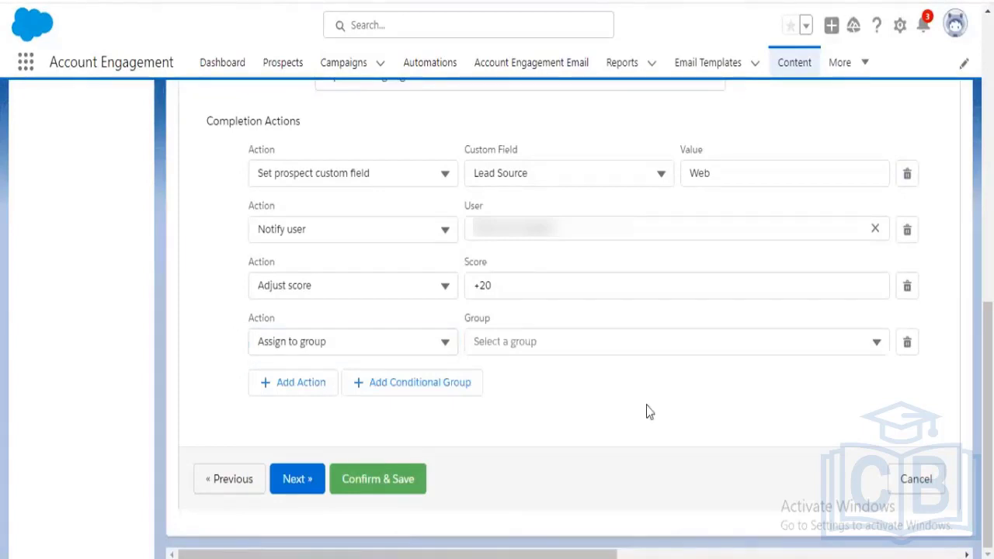
{"action": "left_click", "coordinate": [326, 346]}
{"action": "scroll", "coordinate": [379, 469], "scroll_direction": "down", "scroll_amount": 1}
{"action": "scroll", "coordinate": [378, 468], "scroll_direction": "down", "scroll_amount": 1}
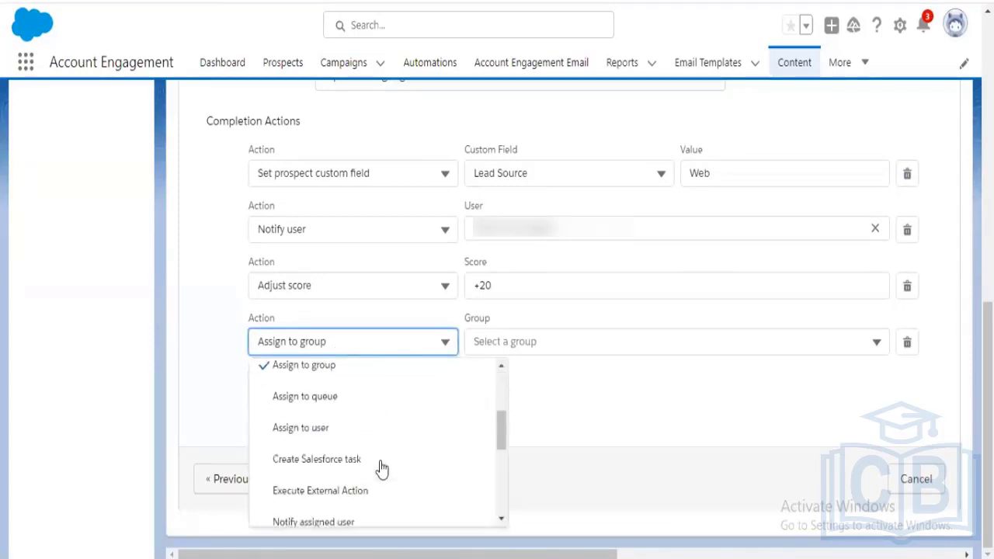
{"action": "scroll", "coordinate": [371, 468], "scroll_direction": "up", "scroll_amount": 1}
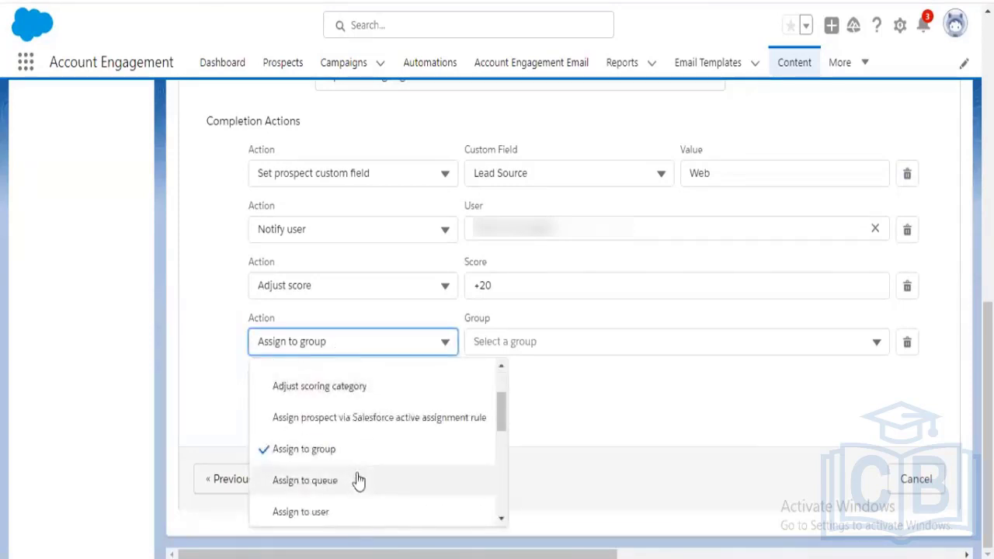
{"action": "left_click", "coordinate": [622, 455]}
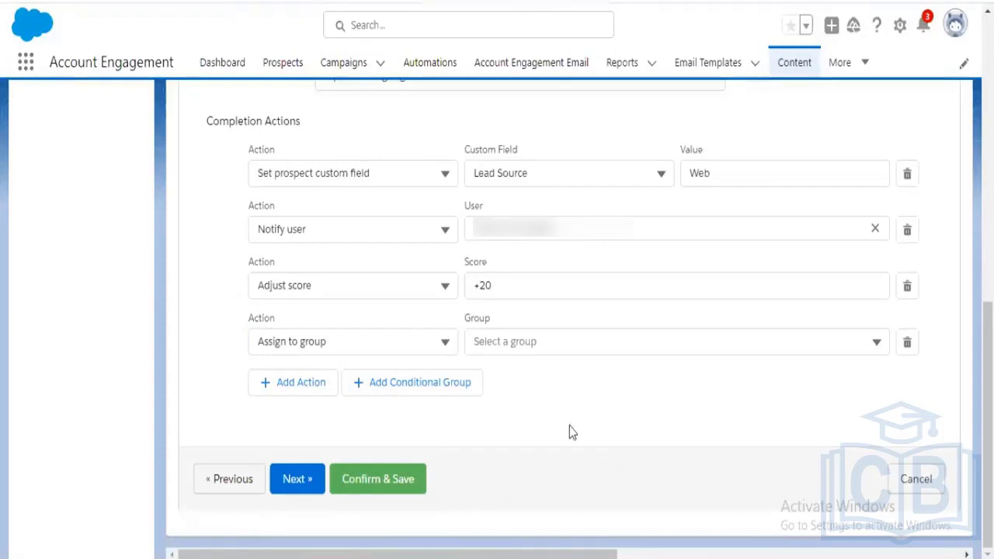
Step: Change the fourth completion action's type to Assign to user
{"action": "left_click", "coordinate": [445, 345]}
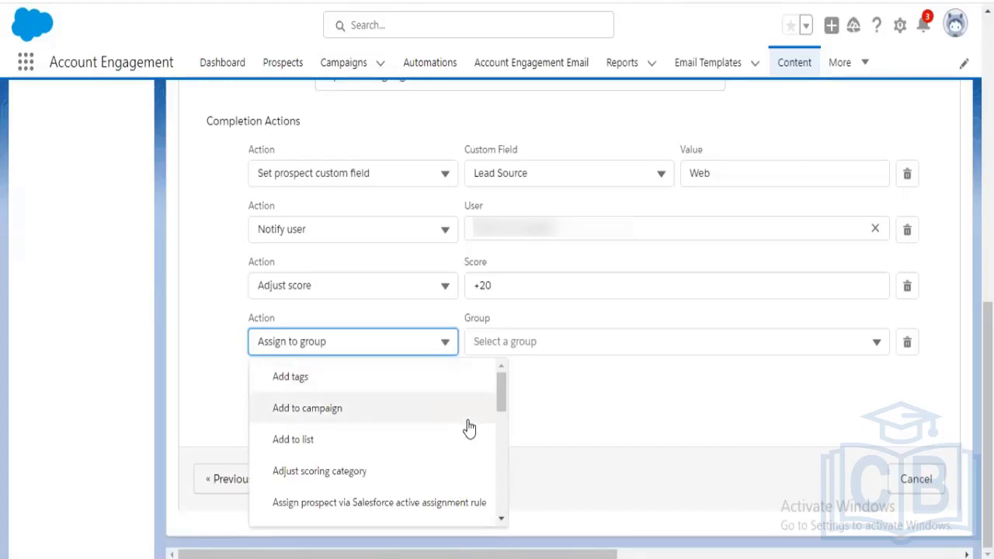
{"action": "scroll", "coordinate": [465, 426], "scroll_direction": "down", "scroll_amount": 1}
{"action": "scroll", "coordinate": [468, 427], "scroll_direction": "down", "scroll_amount": 8}
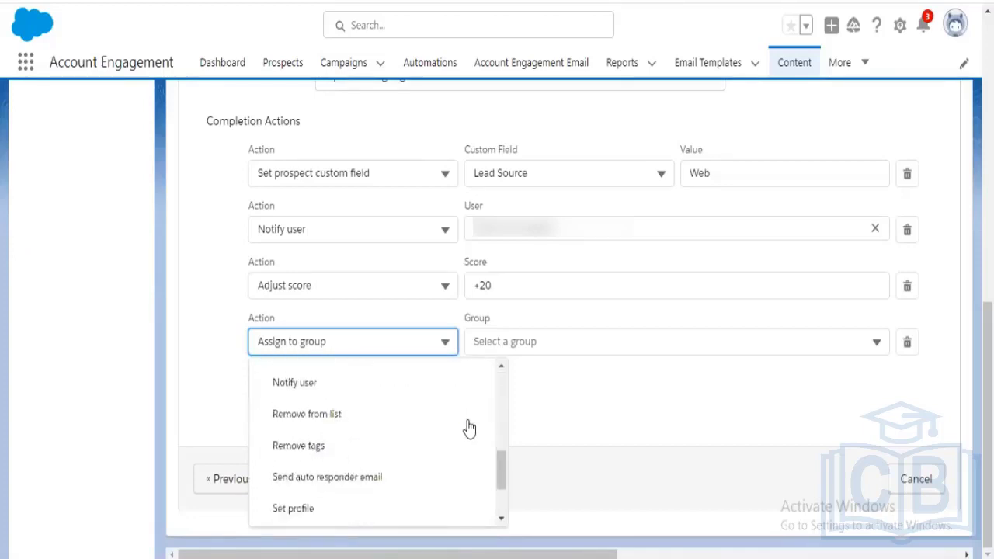
{"action": "scroll", "coordinate": [469, 427], "scroll_direction": "down", "scroll_amount": 1}
{"action": "scroll", "coordinate": [468, 428], "scroll_direction": "up", "scroll_amount": 2}
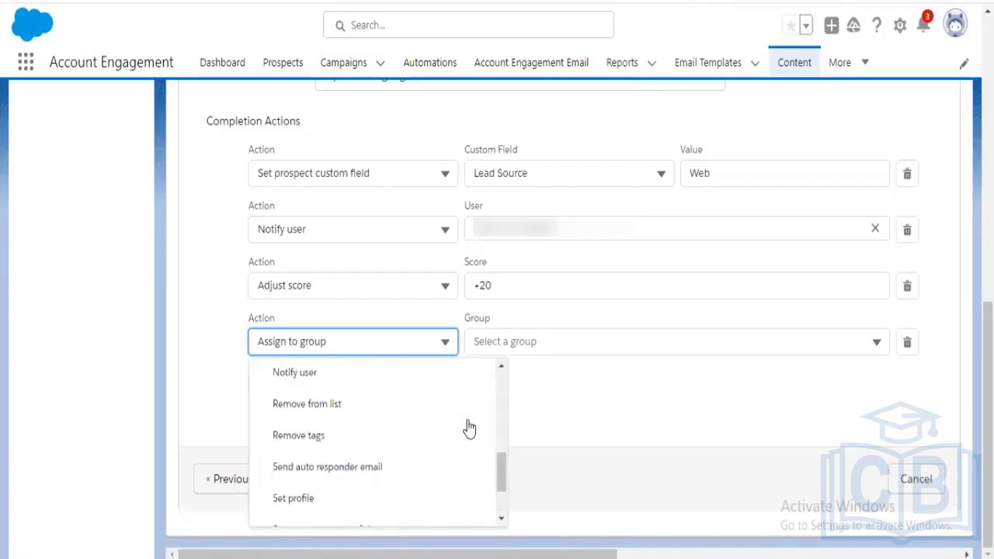
{"action": "scroll", "coordinate": [467, 427], "scroll_direction": "up", "scroll_amount": 6}
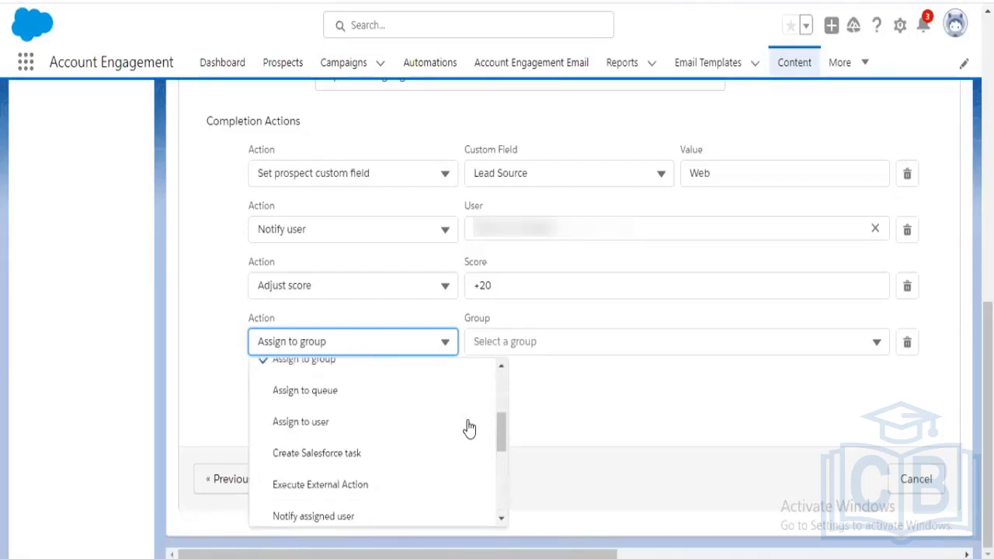
{"action": "scroll", "coordinate": [444, 473], "scroll_direction": "down", "scroll_amount": 3}
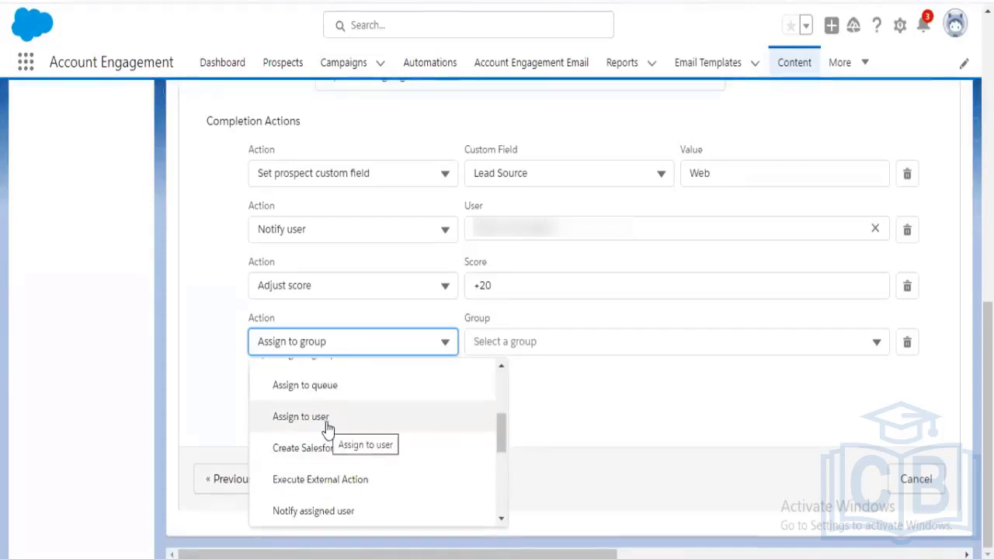
{"action": "left_click", "coordinate": [326, 419]}
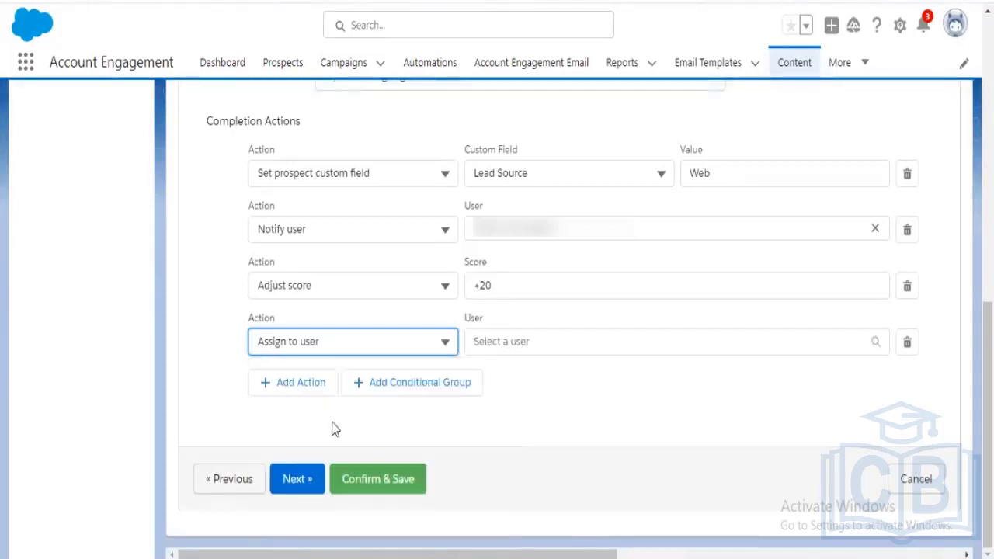
{"action": "left_click", "coordinate": [627, 416]}
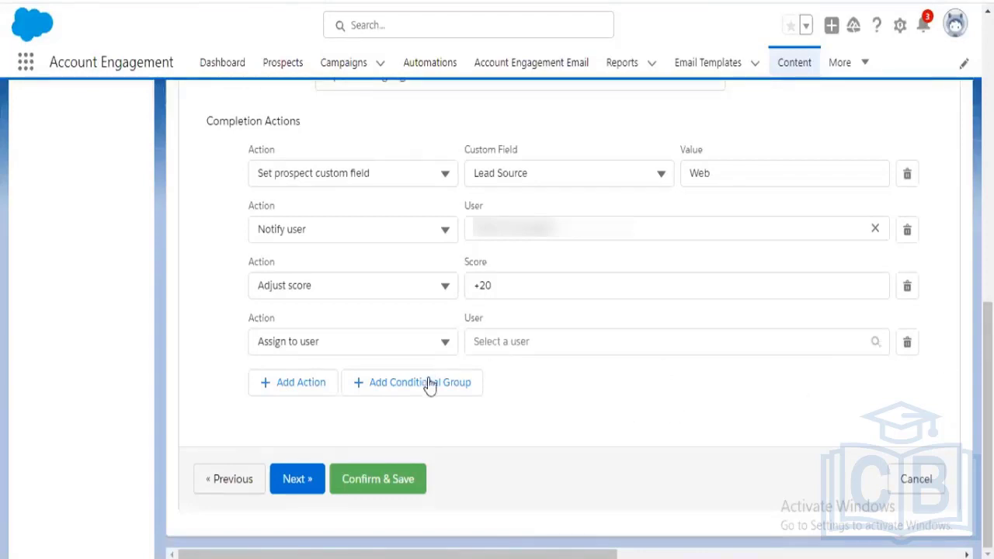
Step: Change the fourth completion action's type to Create Salesforce task
{"action": "left_click", "coordinate": [350, 344]}
{"action": "scroll", "coordinate": [392, 462], "scroll_direction": "down", "scroll_amount": 2}
{"action": "scroll", "coordinate": [396, 466], "scroll_direction": "down", "scroll_amount": 4}
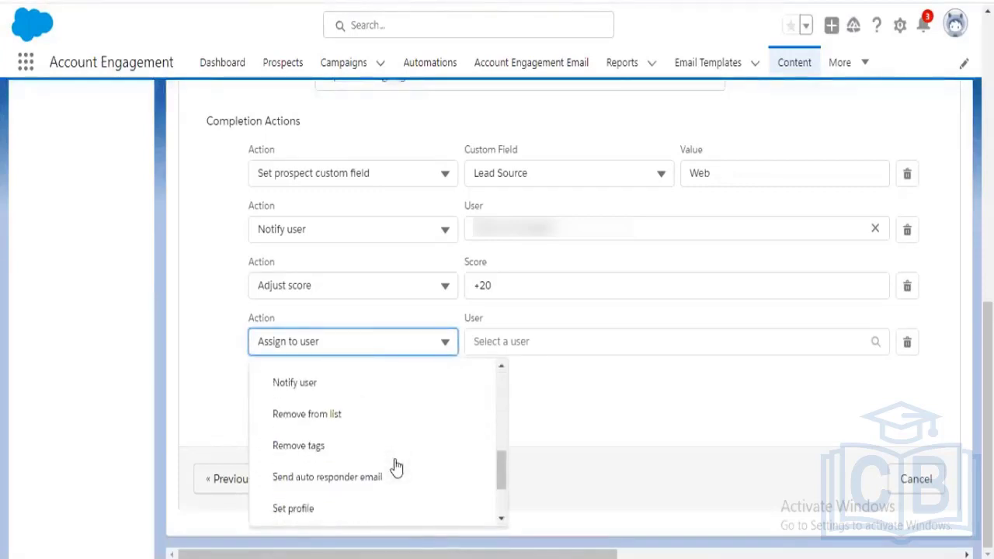
{"action": "scroll", "coordinate": [396, 465], "scroll_direction": "up", "scroll_amount": 3}
{"action": "scroll", "coordinate": [396, 466], "scroll_direction": "up", "scroll_amount": 1}
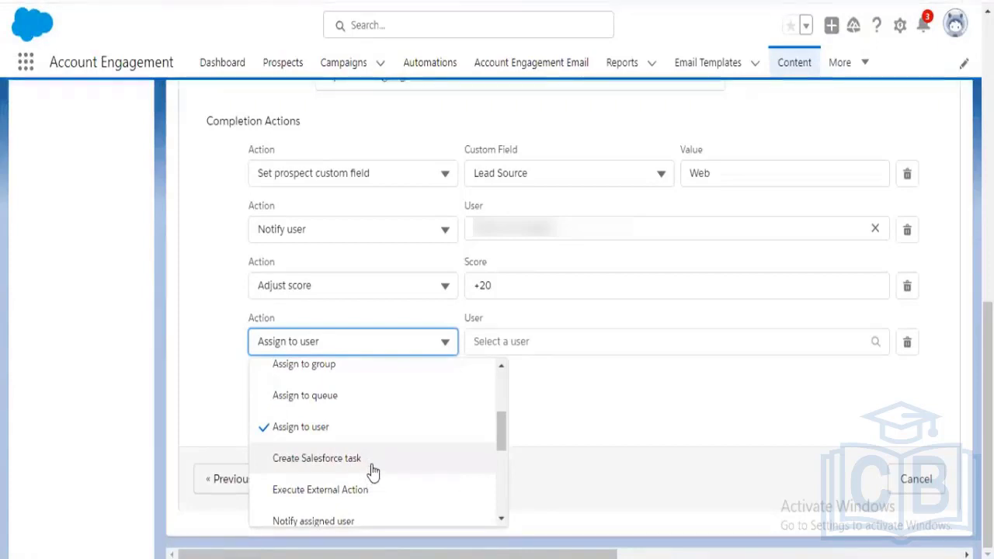
{"action": "left_click", "coordinate": [372, 466]}
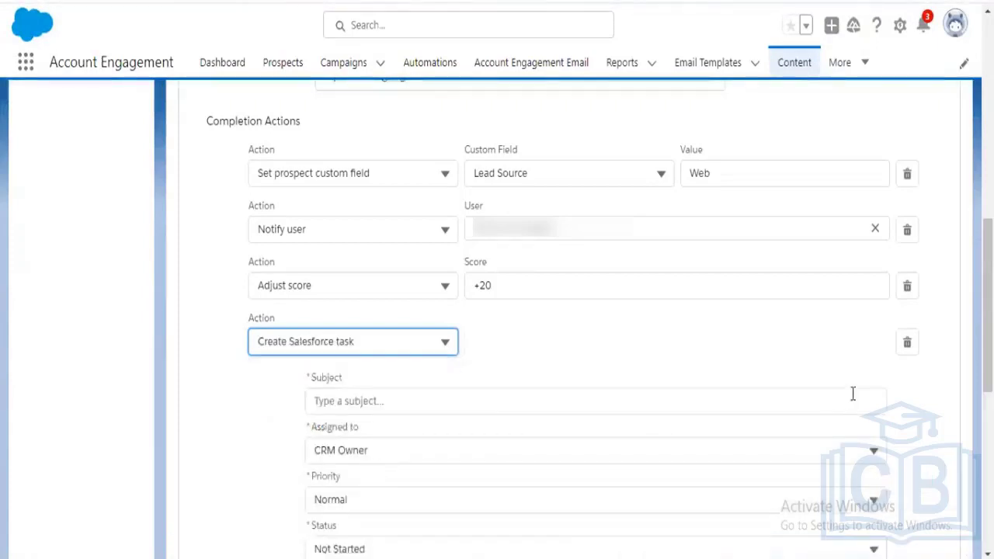
Step: Enter "Pardot Form Submission" as the subject of the Salesforce task
{"action": "scroll", "coordinate": [326, 373], "scroll_direction": "down", "scroll_amount": 1}
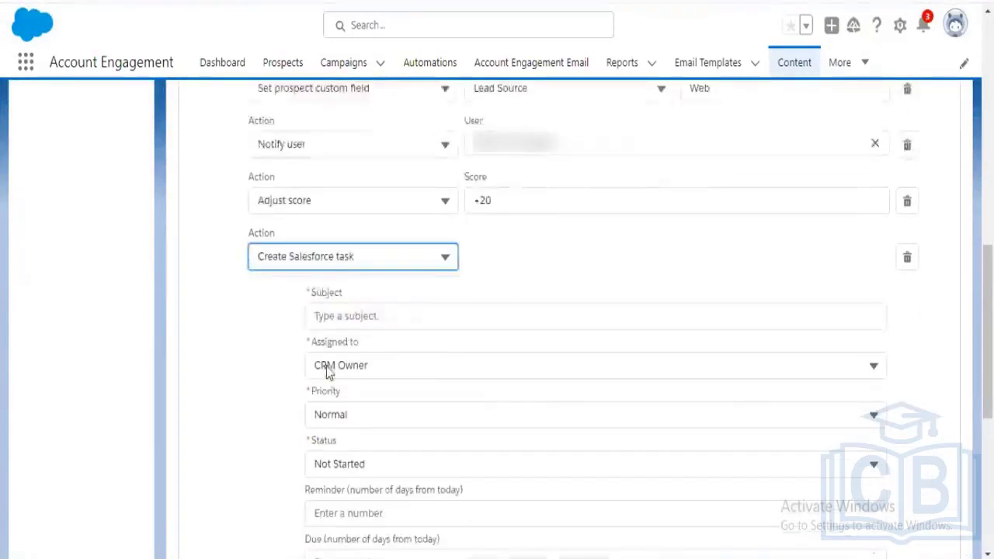
{"action": "left_click", "coordinate": [389, 316]}
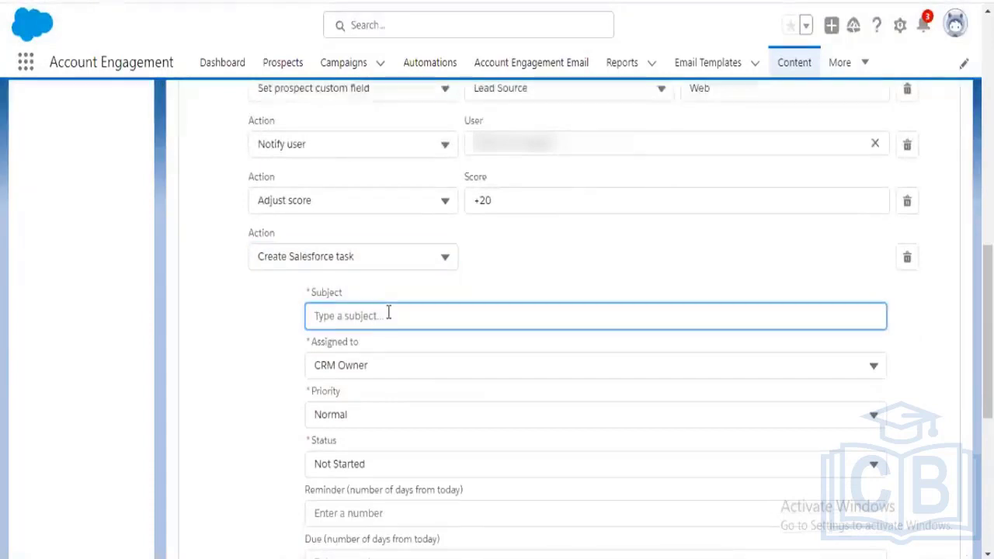
{"action": "type", "text": "Pardot F"}
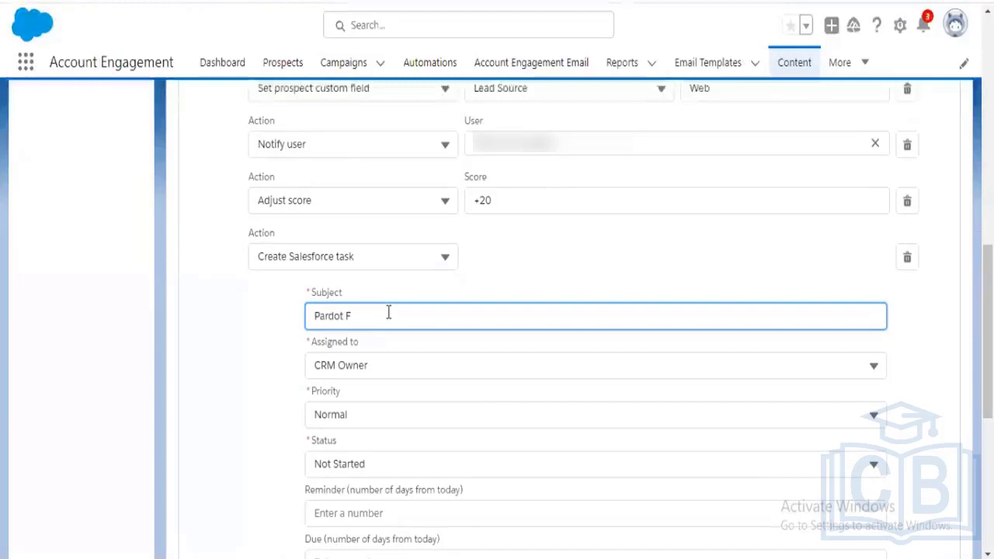
{"action": "type", "text": "orm"}
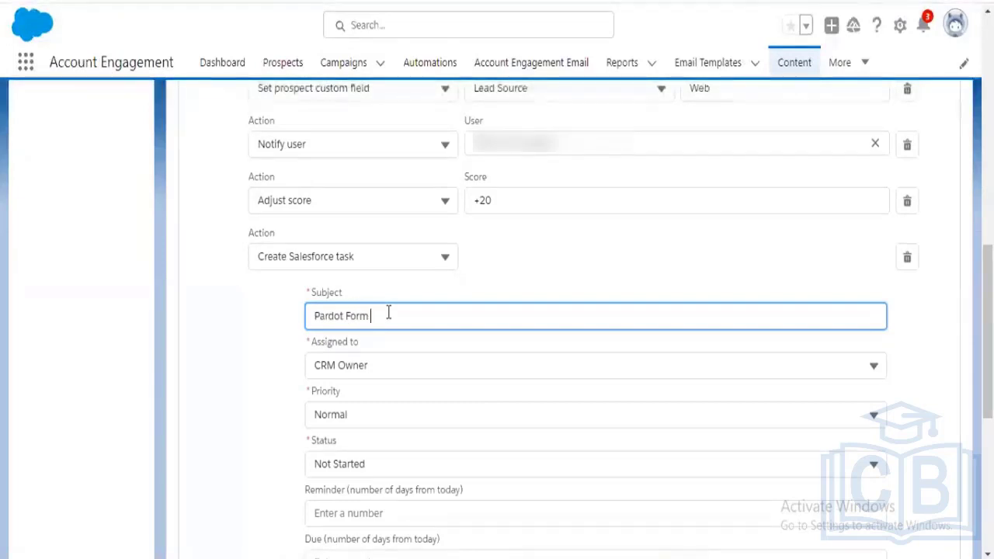
{"action": "type", "text": " Submission"}
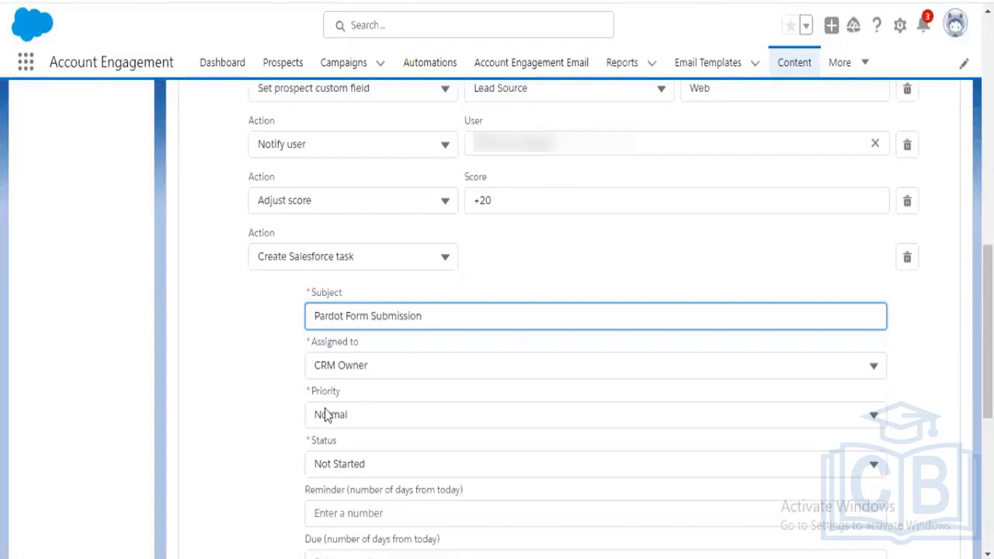
Step: Review the priority and status options available for the Salesforce task without changing either selection
{"action": "scroll", "coordinate": [234, 380], "scroll_direction": "down", "scroll_amount": 2}
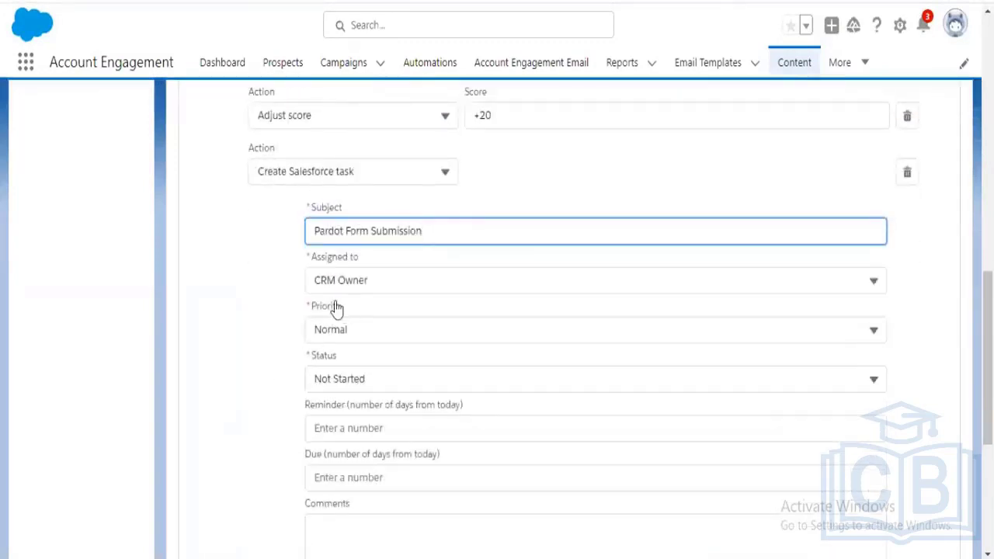
{"action": "left_click", "coordinate": [346, 330]}
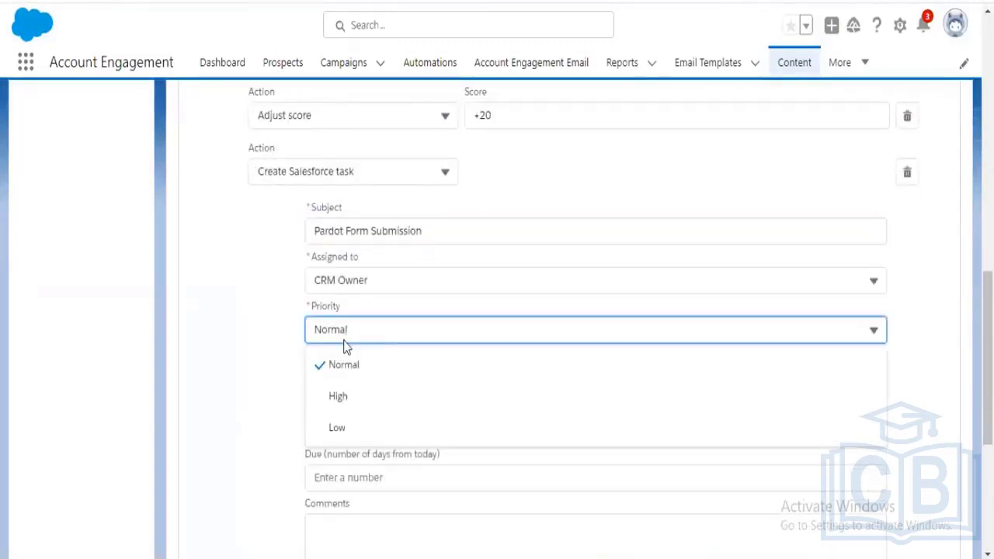
{"action": "left_click", "coordinate": [273, 360]}
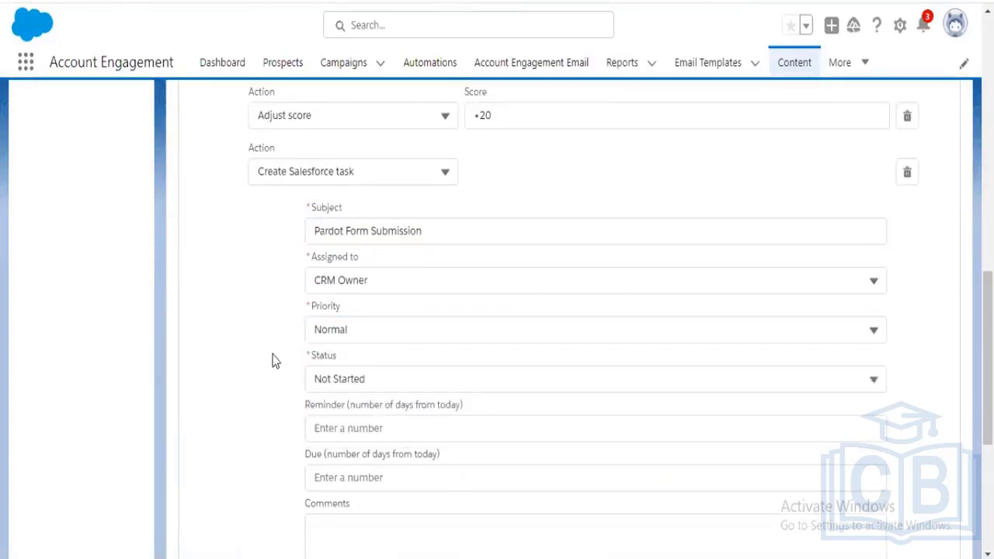
{"action": "scroll", "coordinate": [272, 359], "scroll_direction": "down", "scroll_amount": 2}
{"action": "left_click", "coordinate": [371, 298]}
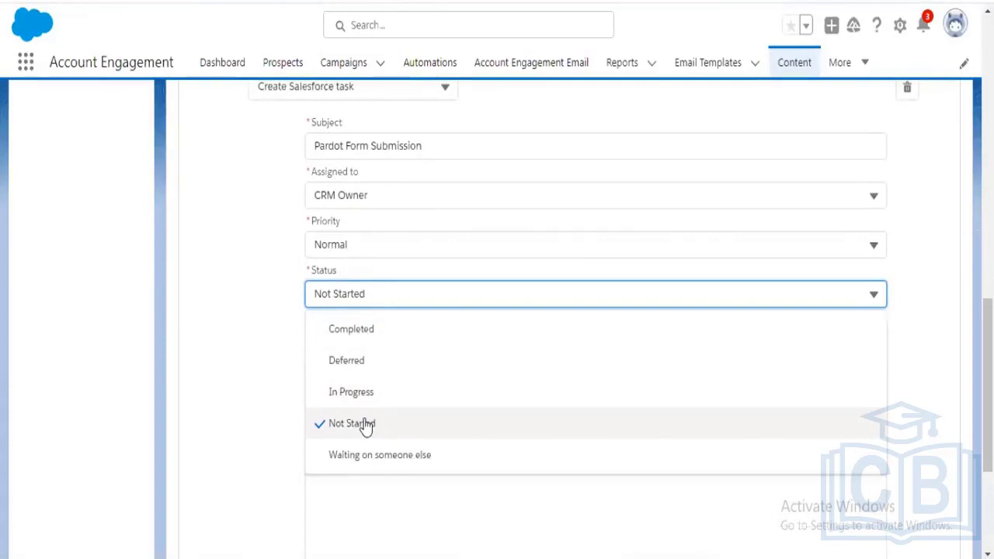
{"action": "left_click", "coordinate": [271, 410]}
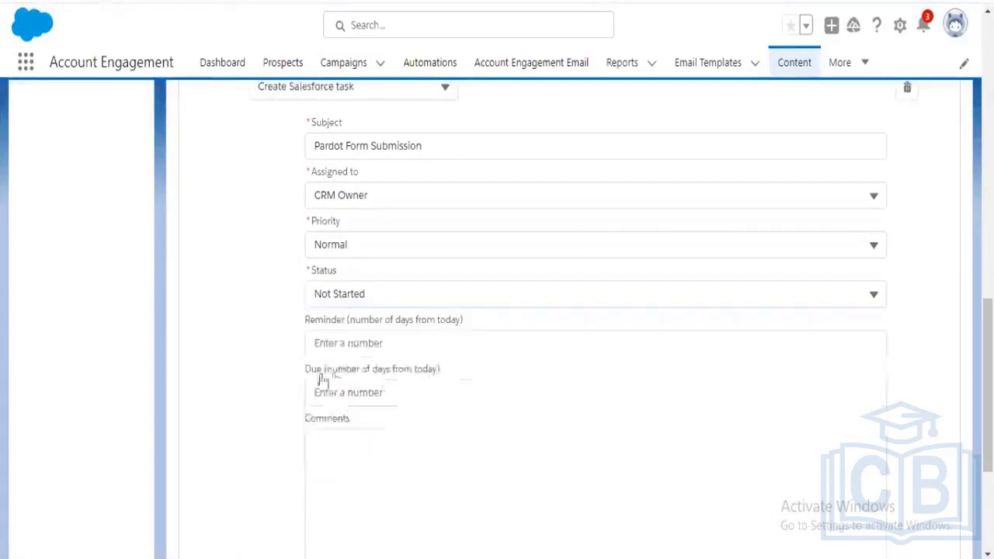
Step: Set the task's reminder to 3 days from today and its due date to 2 days from today
{"action": "left_click", "coordinate": [363, 344]}
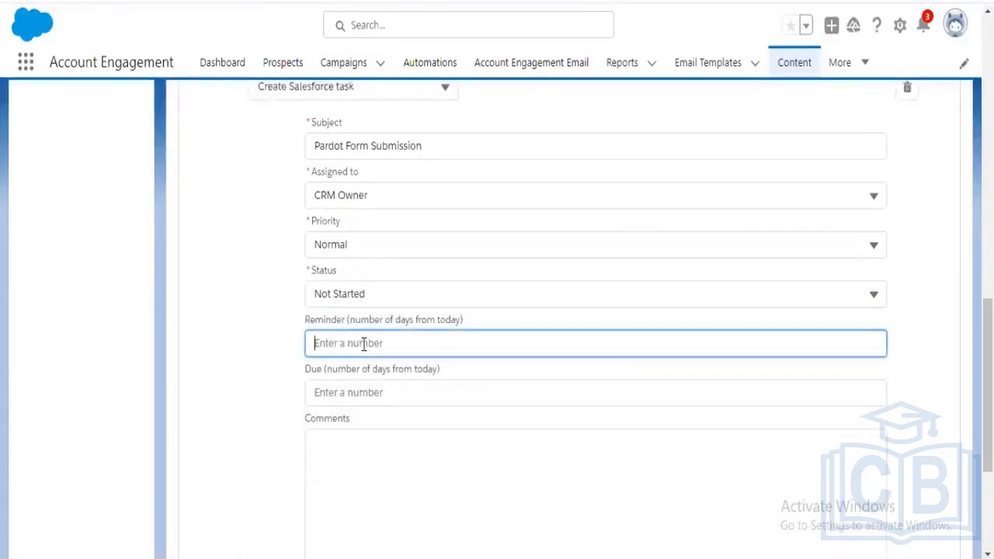
{"action": "type", "text": "3"}
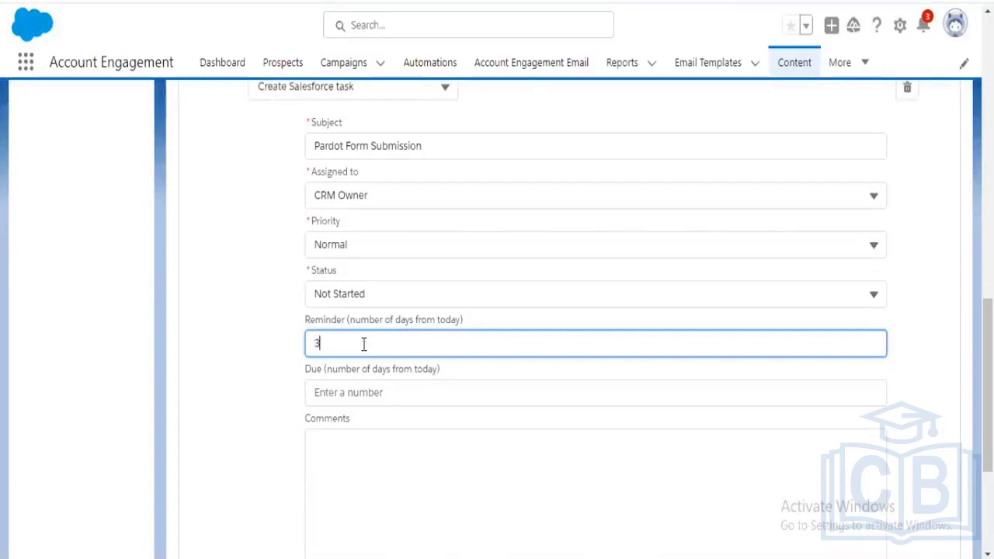
{"action": "left_click", "coordinate": [246, 380]}
{"action": "left_click", "coordinate": [327, 393]}
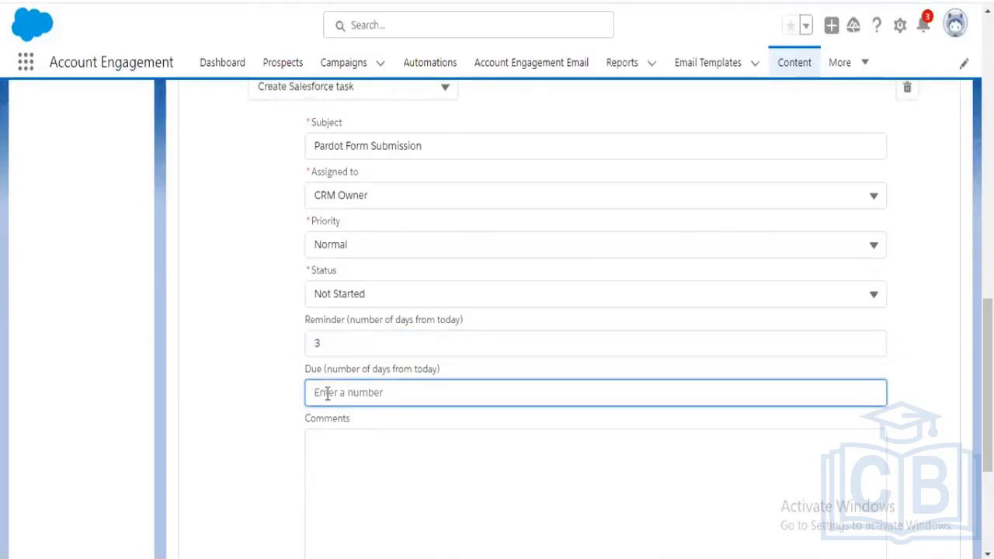
{"action": "type", "text": "2"}
{"action": "left_click", "coordinate": [243, 400]}
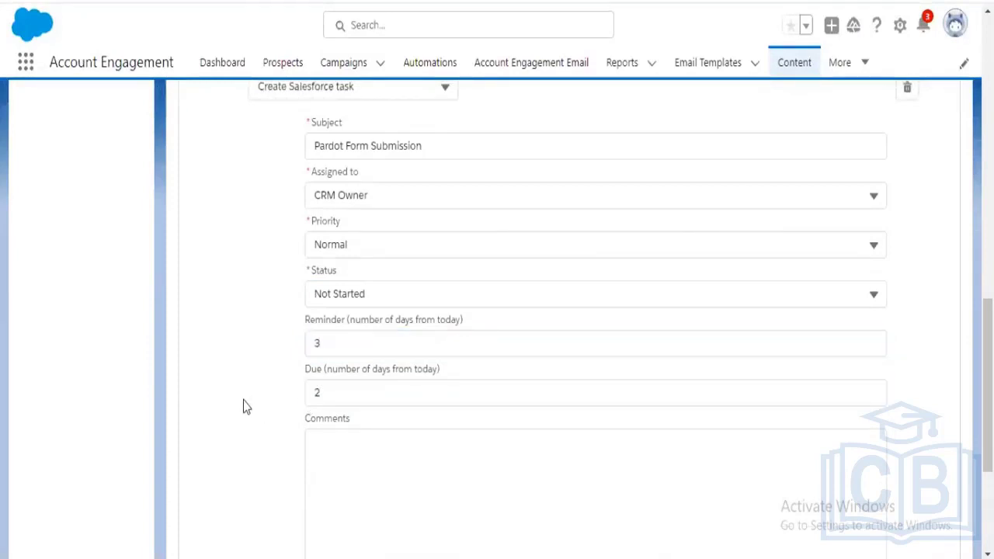
{"action": "left_click", "coordinate": [353, 345]}
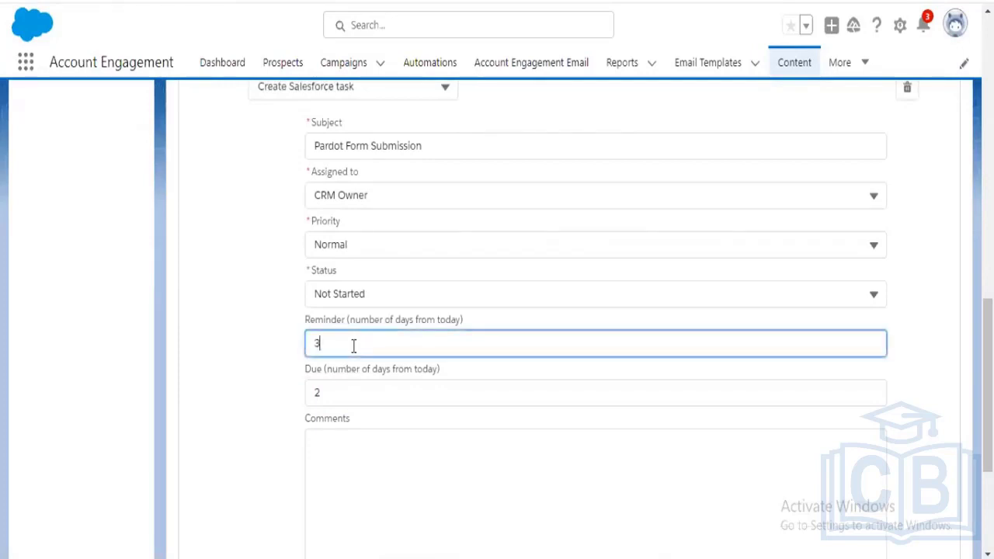
{"action": "left_click", "coordinate": [352, 396]}
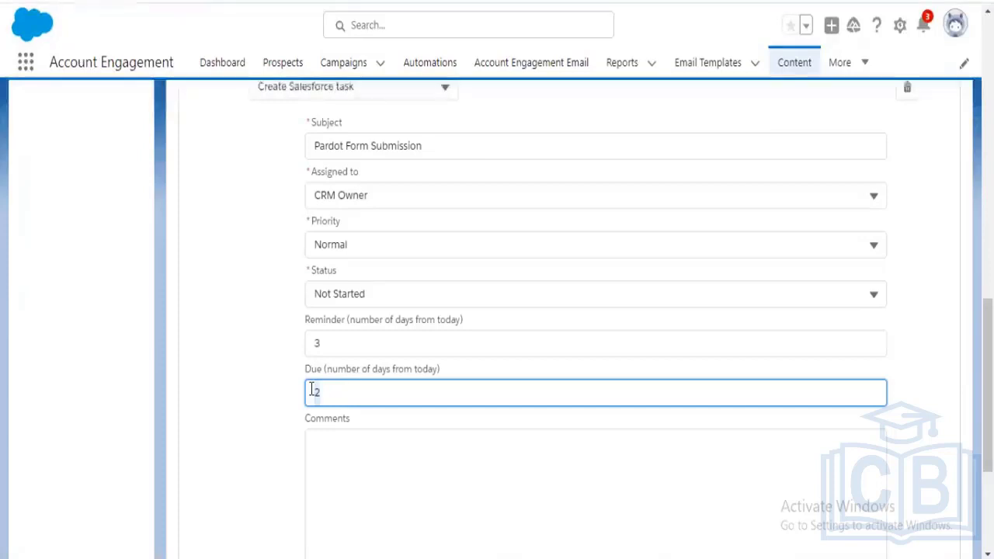
{"action": "left_click", "coordinate": [342, 345]}
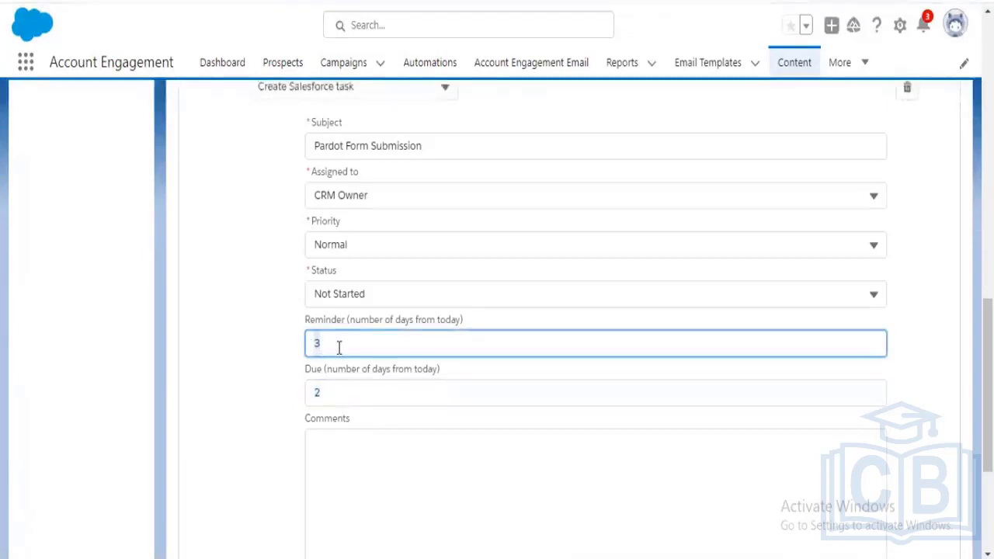
{"action": "left_click", "coordinate": [281, 354]}
Step: Enter the comment "Please take care form submission" for the Salesforce task
{"action": "scroll", "coordinate": [321, 413], "scroll_direction": "down", "scroll_amount": 1}
{"action": "left_click", "coordinate": [439, 424]}
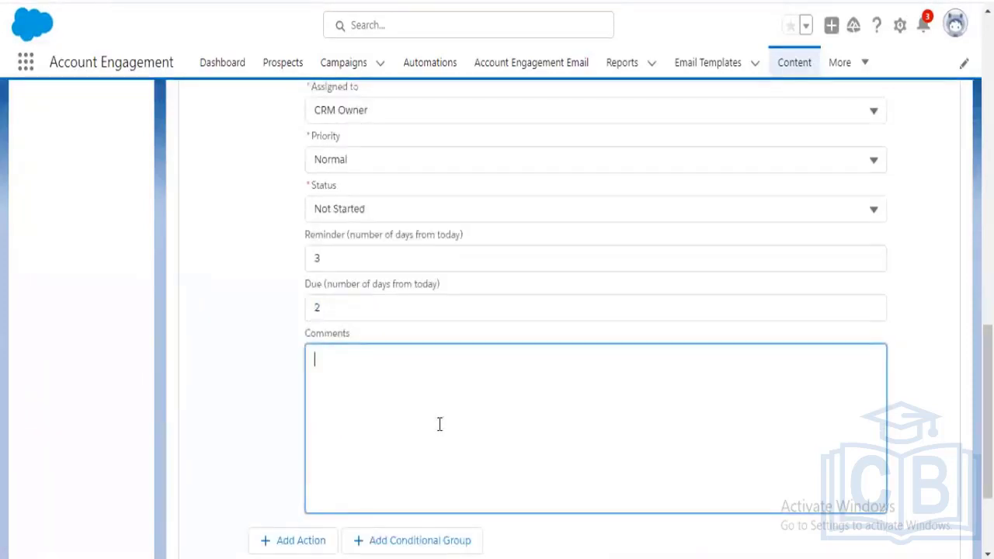
{"action": "type", "text": "Ple"}
{"action": "key", "text": "BackSpace"}
{"action": "key", "text": "BackSpace"}
{"action": "key", "text": "BackSpace"}
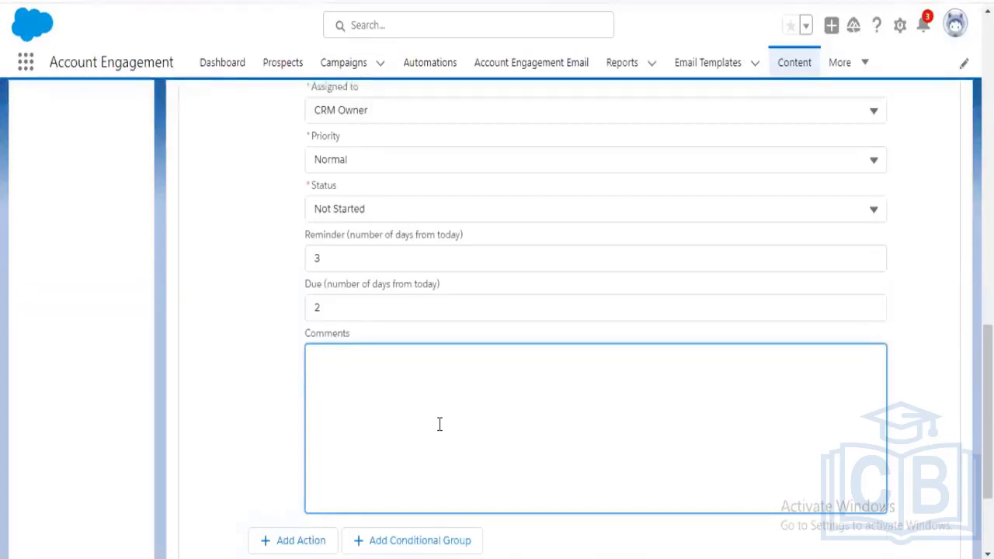
{"action": "type", "text": "Please t"}
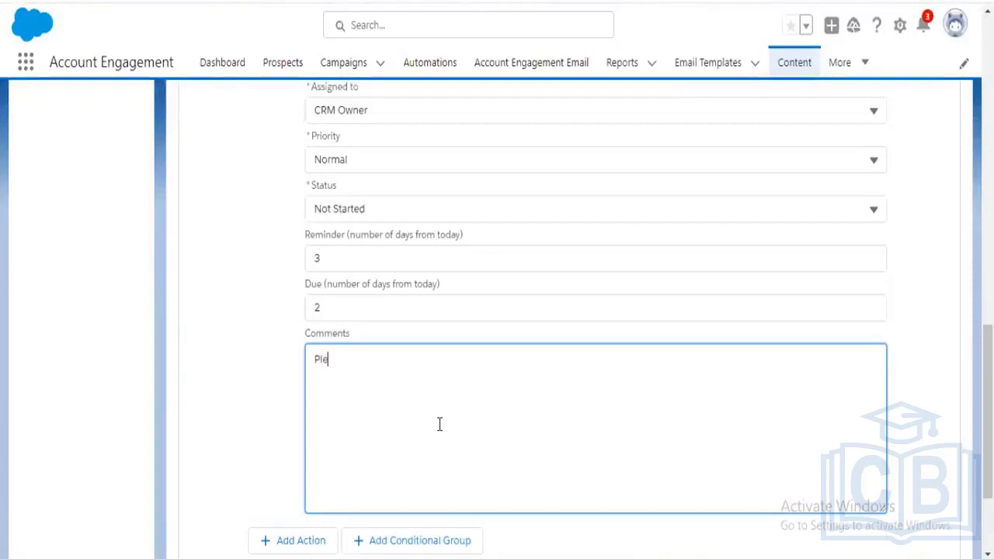
{"action": "type", "text": "e care"}
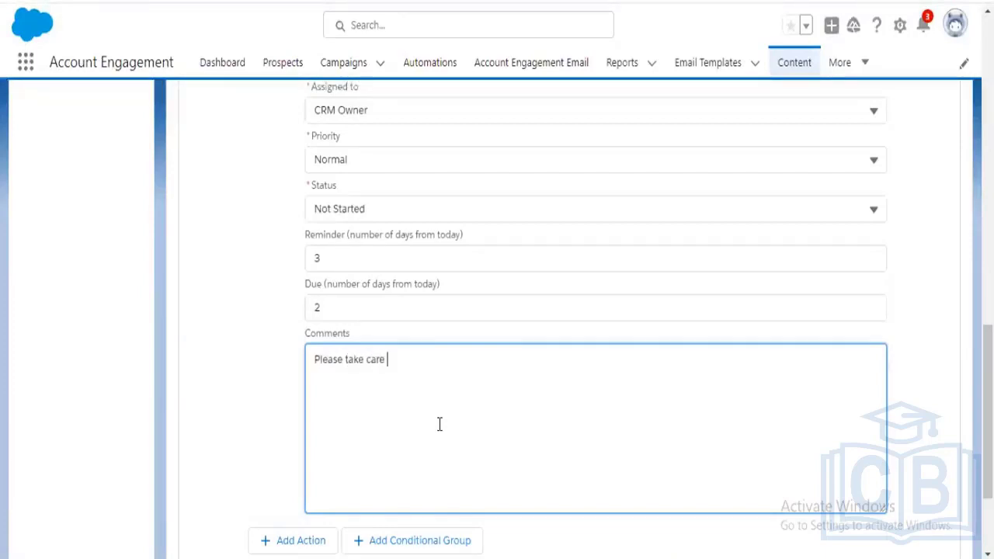
{"action": "type", "text": " form submission"}
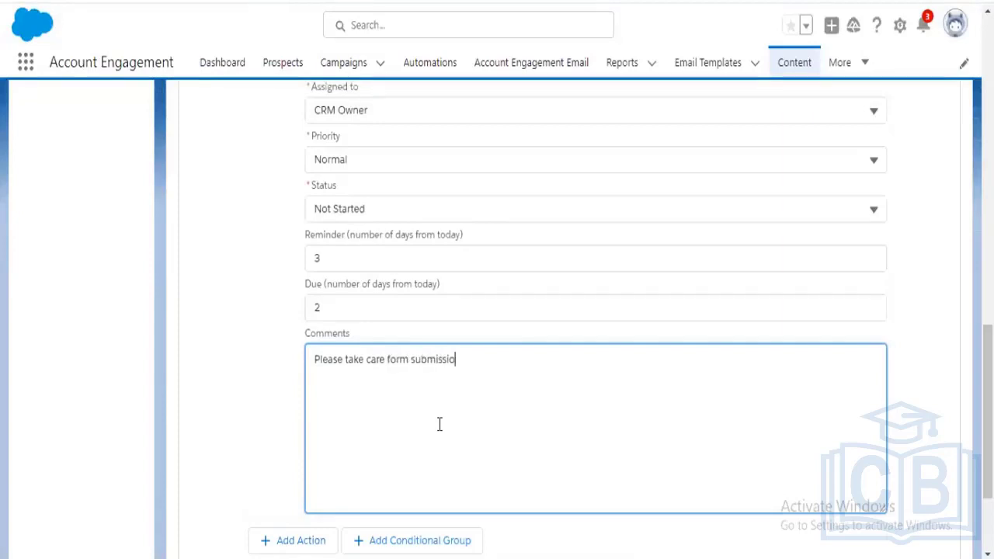
Step: Finish the Salesforce task's comment with a period so it reads "Please take care form submission."
{"action": "type", "text": "."}
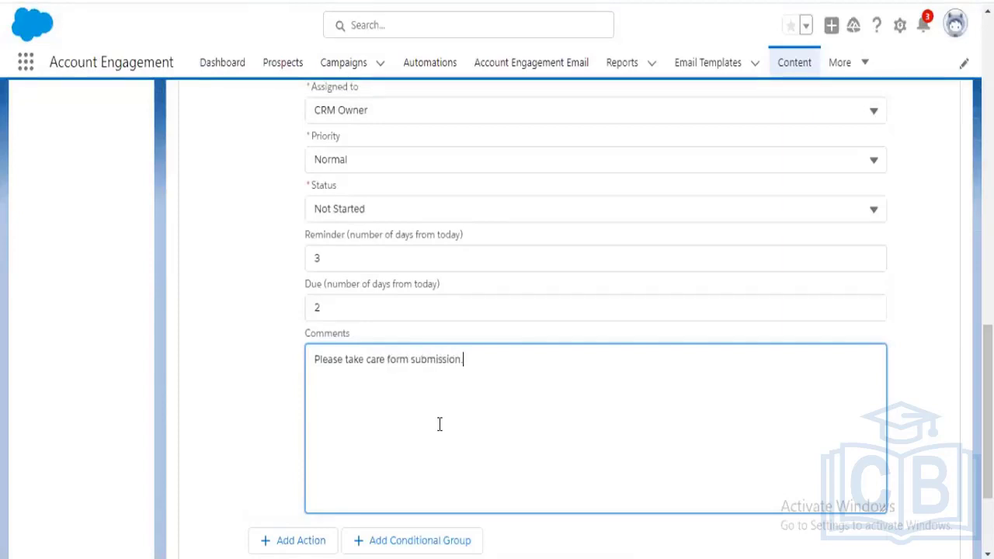
{"action": "left_click", "coordinate": [218, 442]}
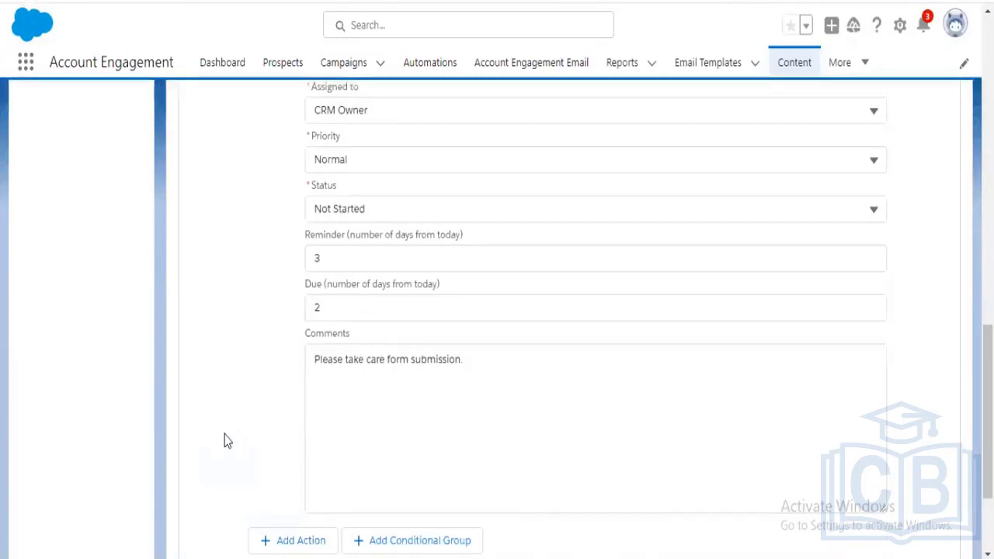
Step: Change the Create Salesforce task completion action to Execute External Action and look up the available external actions
{"action": "scroll", "coordinate": [250, 427], "scroll_direction": "up", "scroll_amount": 2}
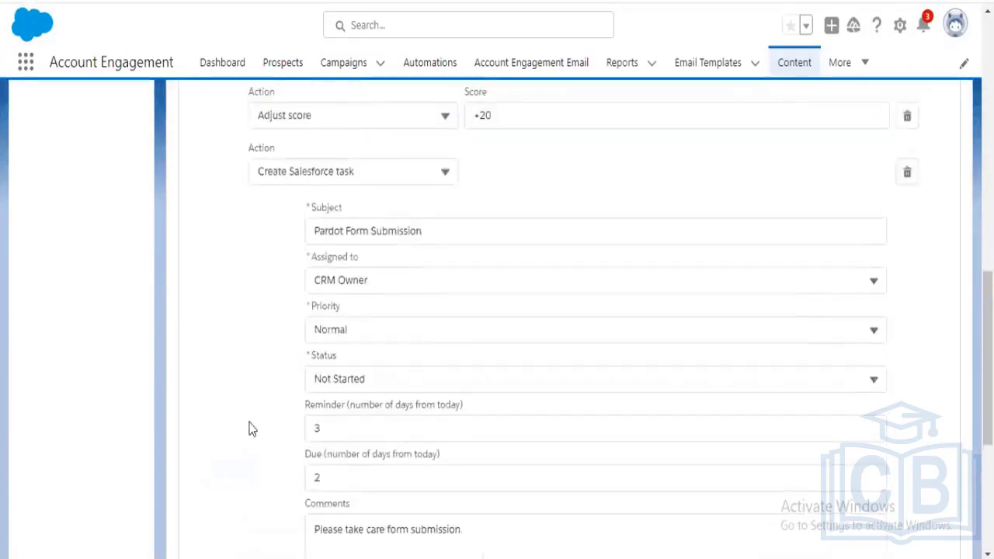
{"action": "left_click", "coordinate": [447, 178]}
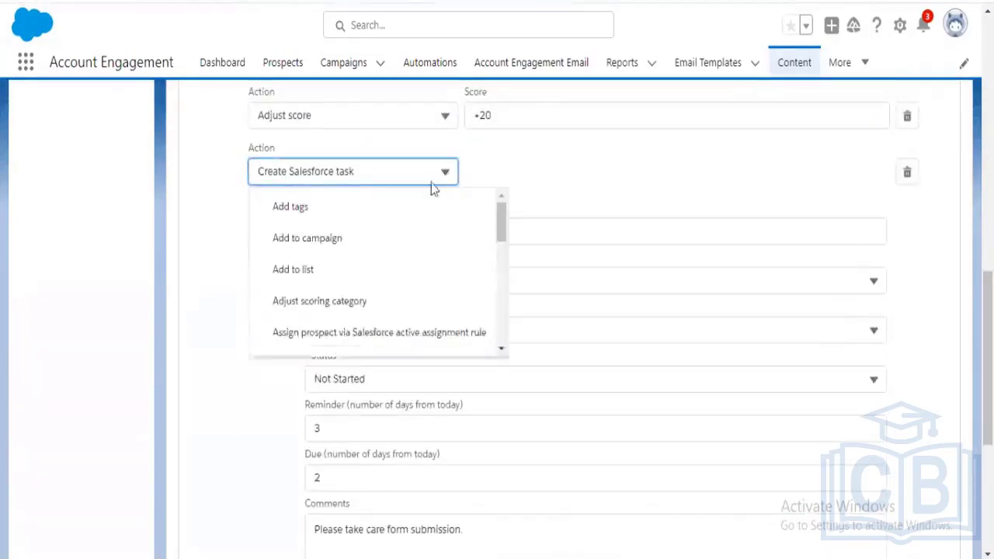
{"action": "scroll", "coordinate": [376, 317], "scroll_direction": "down", "scroll_amount": 3}
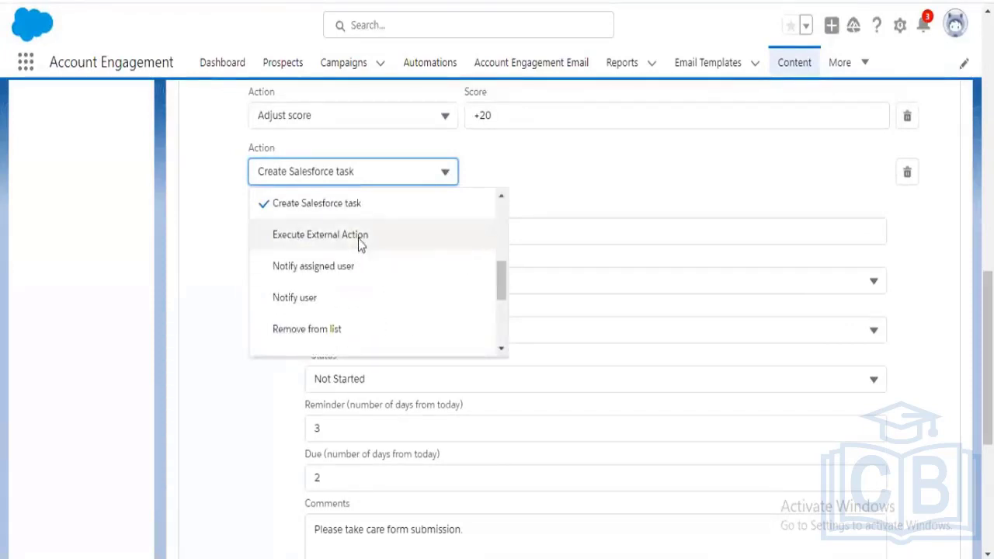
{"action": "left_click", "coordinate": [359, 241]}
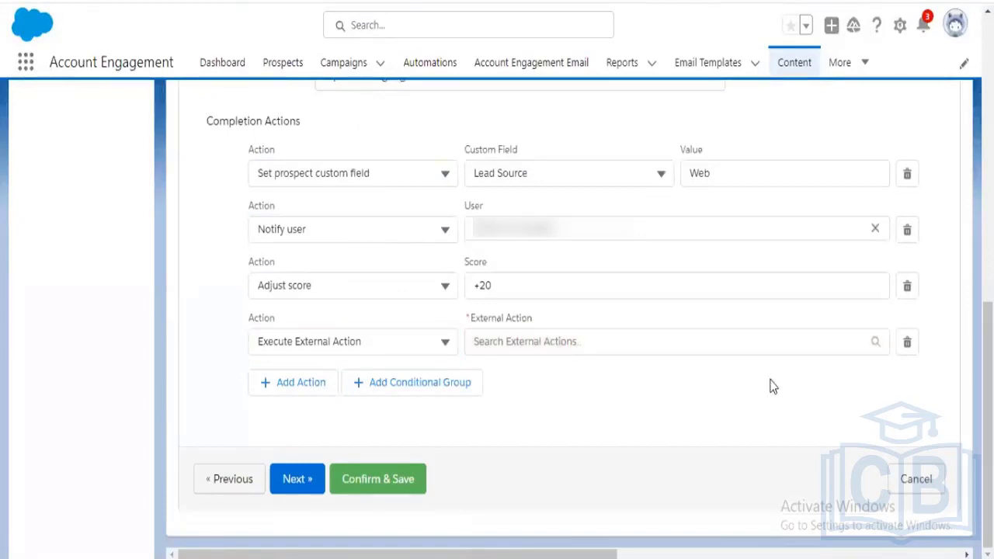
{"action": "left_click", "coordinate": [875, 341]}
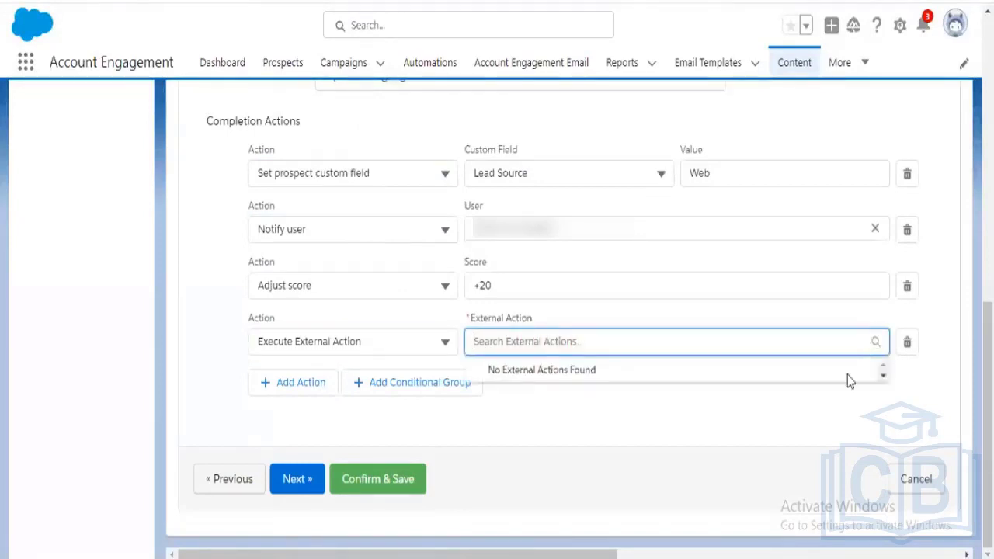
Step: Change the external action to Send auto responder email and choose the "Autoresponder Email" template
{"action": "left_click", "coordinate": [366, 347]}
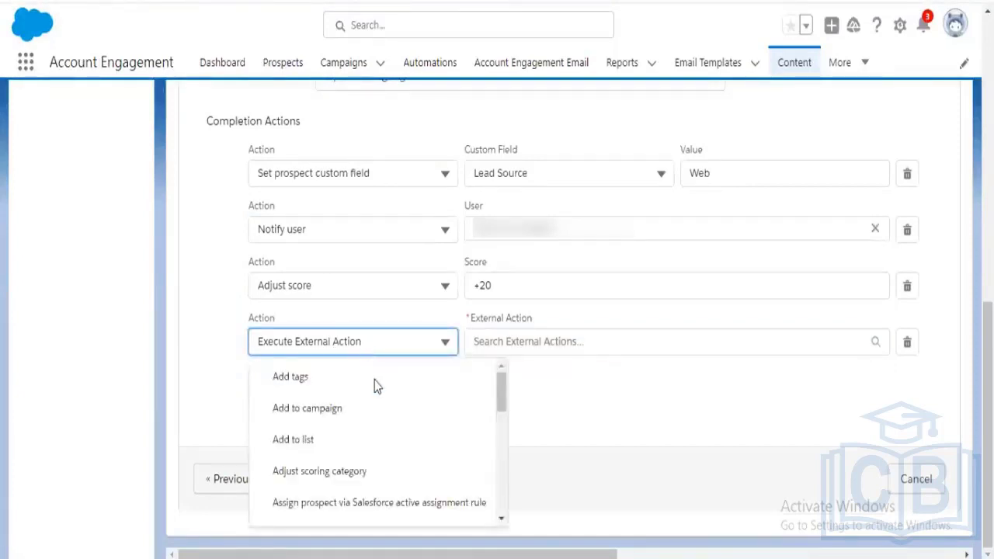
{"action": "scroll", "coordinate": [411, 444], "scroll_direction": "down", "scroll_amount": 2}
{"action": "scroll", "coordinate": [418, 446], "scroll_direction": "down", "scroll_amount": 3}
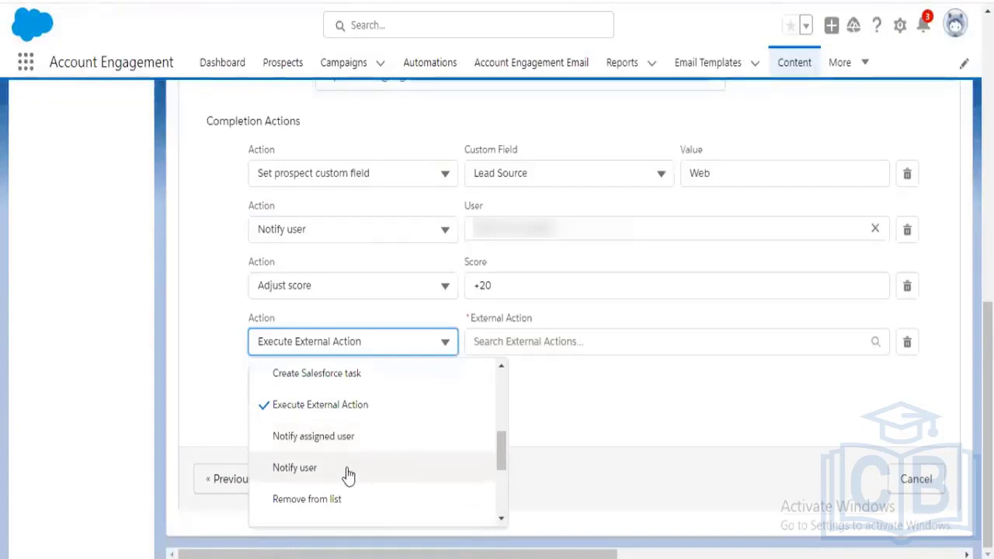
{"action": "scroll", "coordinate": [349, 474], "scroll_direction": "down", "scroll_amount": 2}
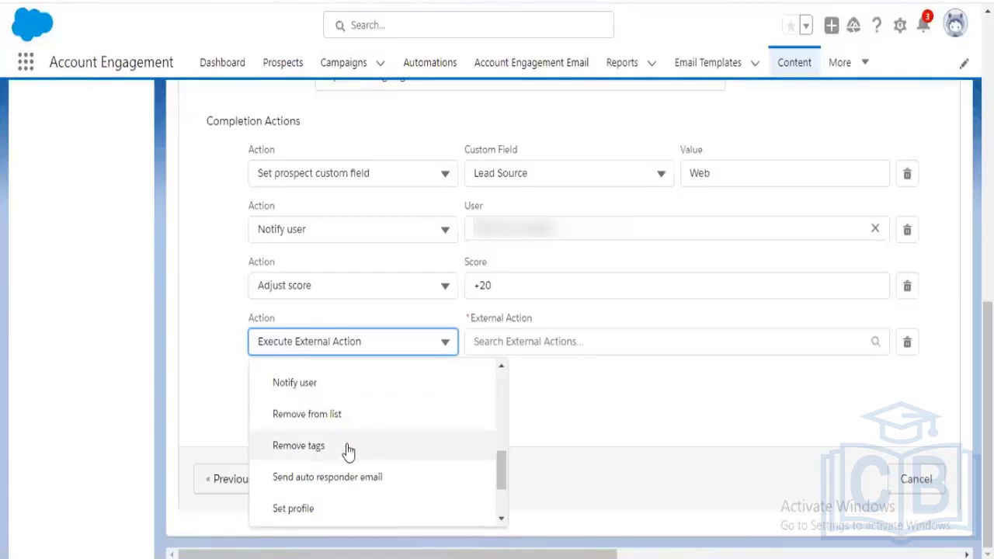
{"action": "scroll", "coordinate": [348, 451], "scroll_direction": "down", "scroll_amount": 3}
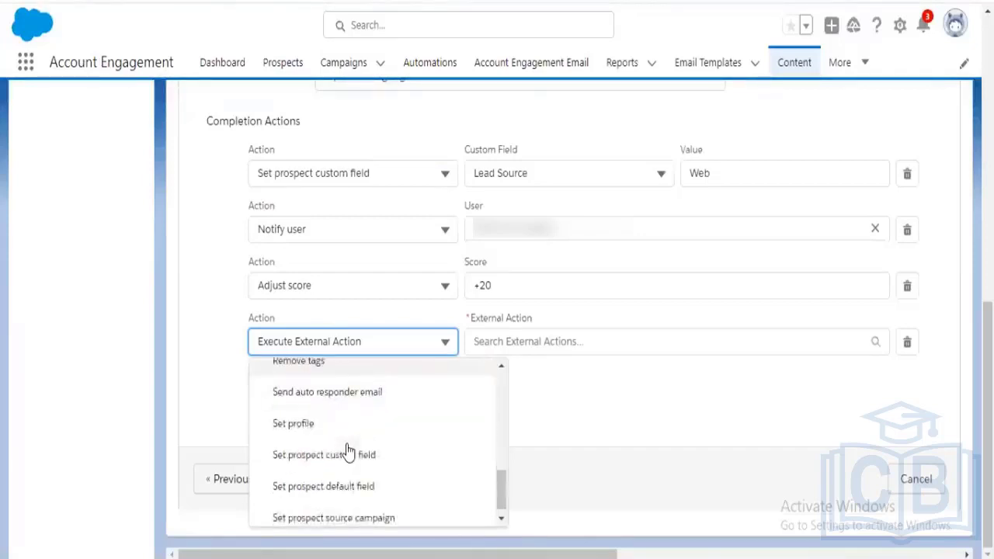
{"action": "scroll", "coordinate": [344, 441], "scroll_direction": "up", "scroll_amount": 3}
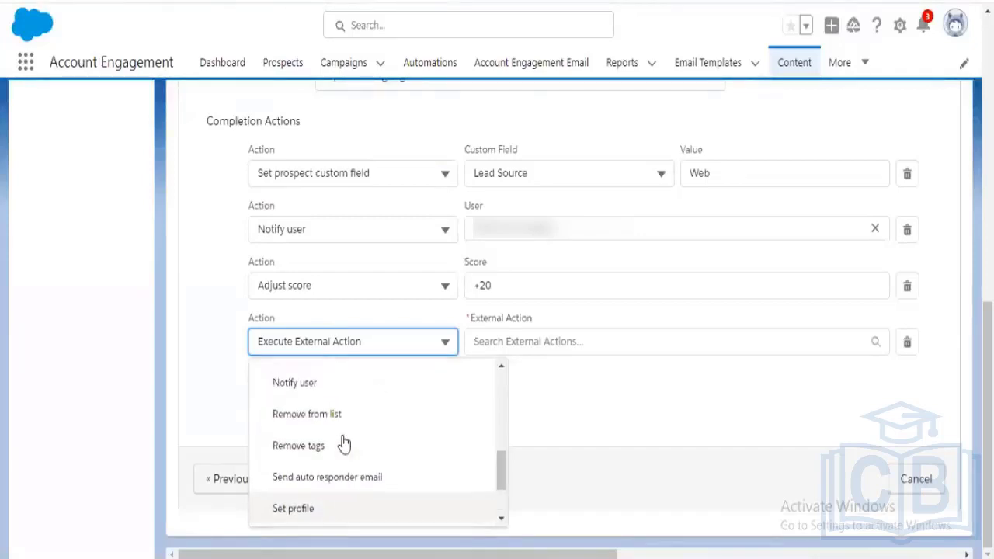
{"action": "left_click", "coordinate": [345, 477]}
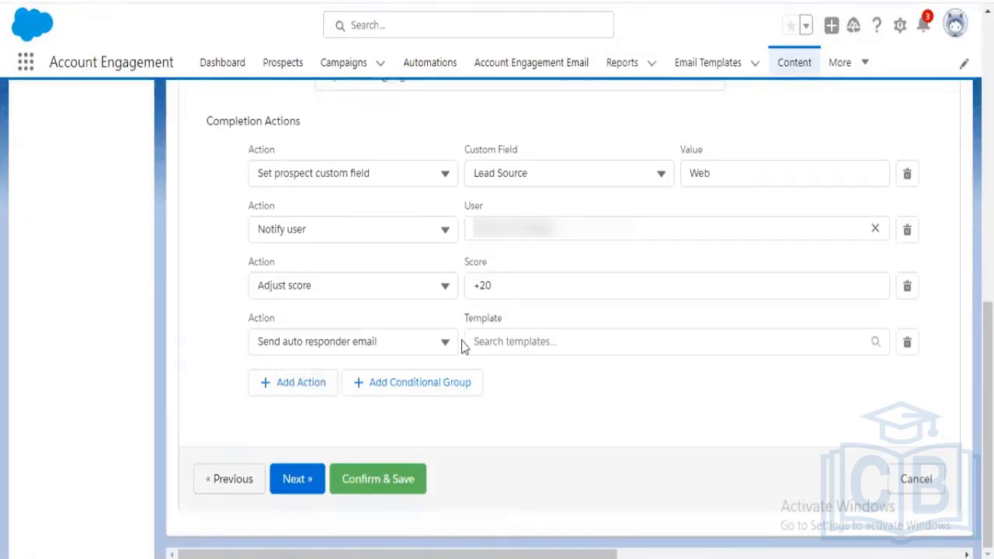
{"action": "left_click", "coordinate": [497, 341]}
{"action": "left_click", "coordinate": [537, 384]}
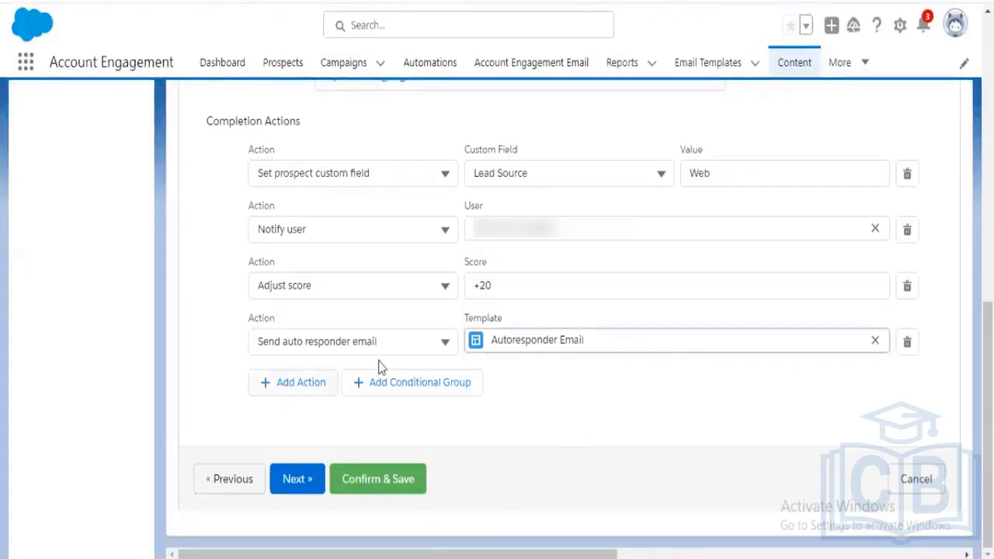
Step: Change the auto responder action to Set profile and check the selectable profiles without choosing one
{"action": "left_click", "coordinate": [443, 341]}
{"action": "scroll", "coordinate": [404, 450], "scroll_direction": "down", "scroll_amount": 5}
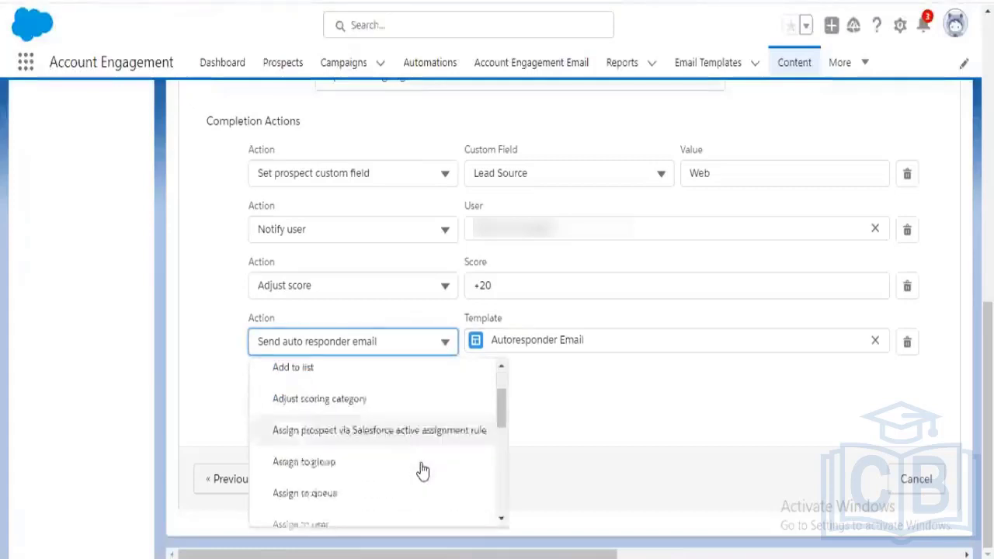
{"action": "scroll", "coordinate": [420, 471], "scroll_direction": "down", "scroll_amount": 3}
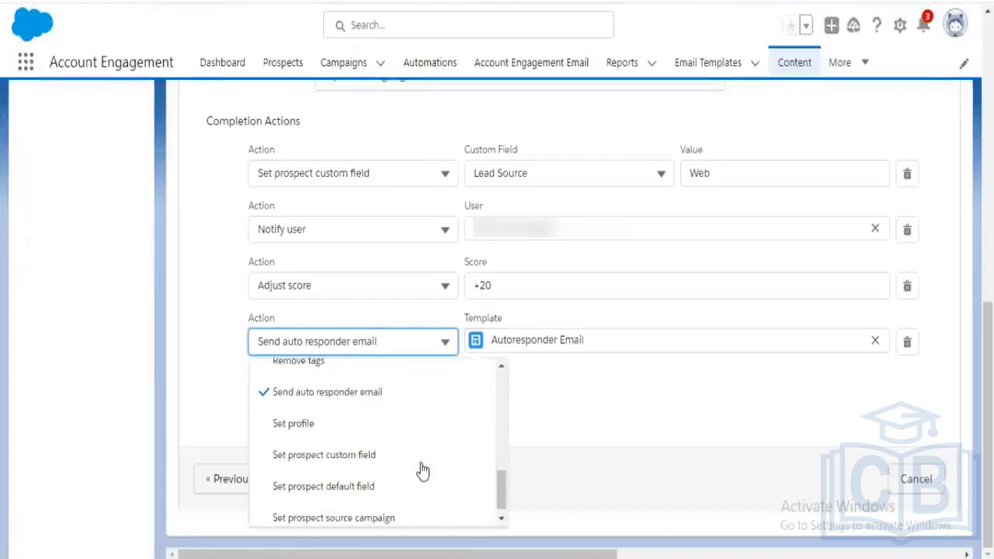
{"action": "left_click", "coordinate": [361, 425]}
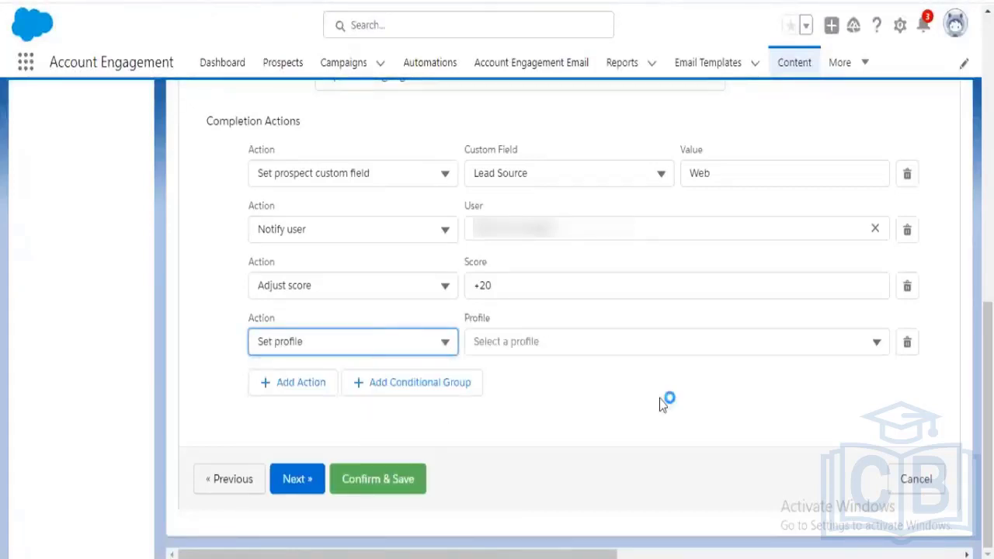
{"action": "left_click", "coordinate": [877, 346]}
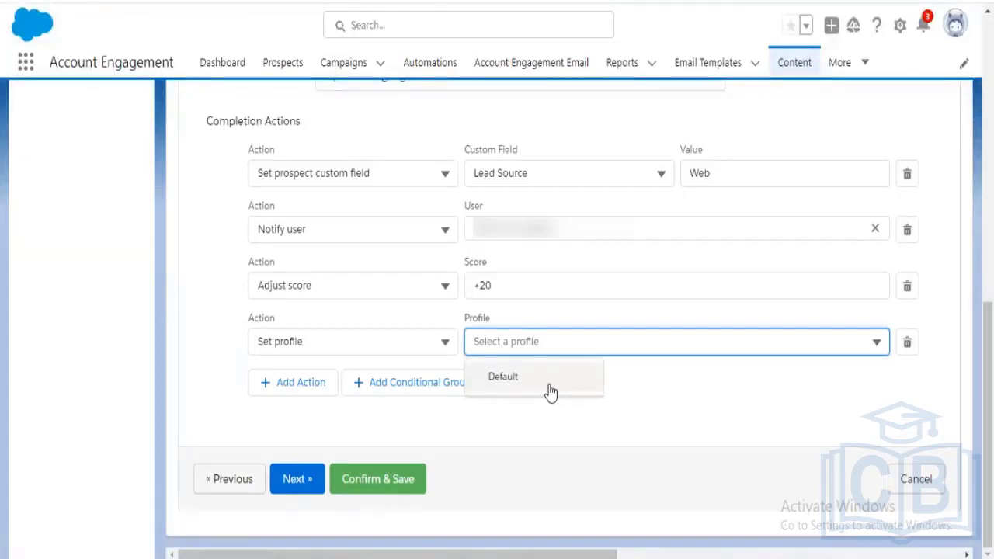
{"action": "left_click", "coordinate": [619, 399]}
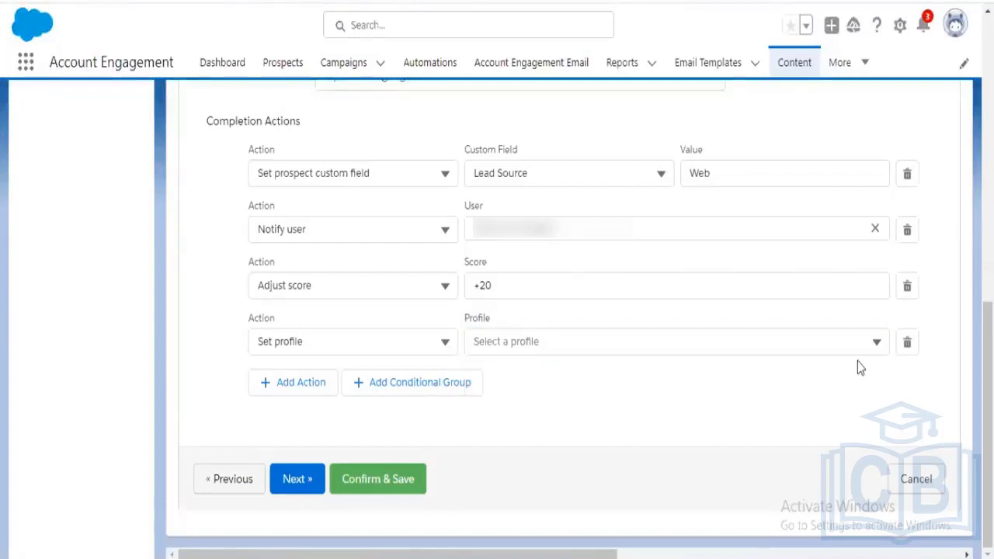
Step: Change the Set profile action to Set prospect custom field and choose Lead Source as the custom field
{"action": "left_click", "coordinate": [440, 348]}
{"action": "scroll", "coordinate": [342, 495], "scroll_direction": "down", "scroll_amount": 6}
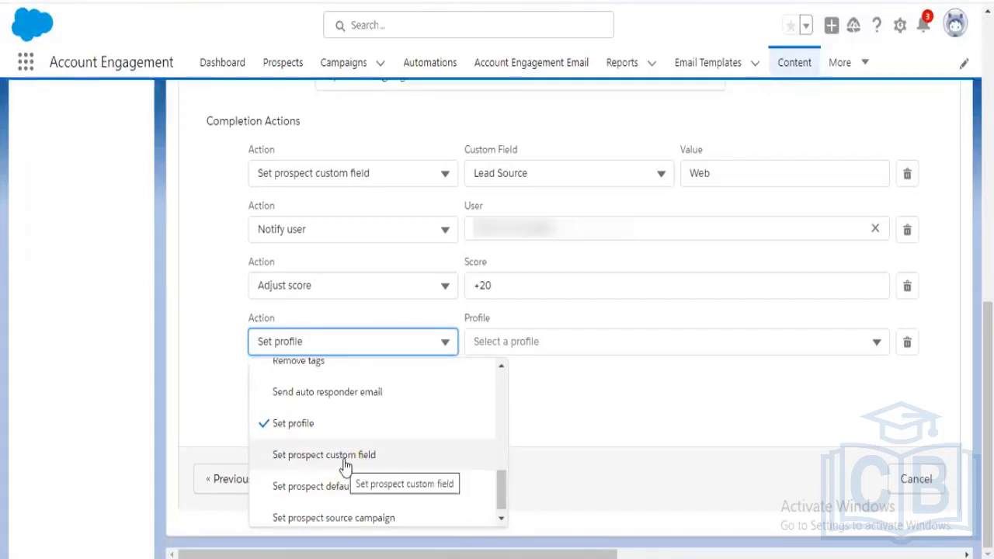
{"action": "left_click", "coordinate": [344, 463]}
{"action": "left_click", "coordinate": [642, 357]}
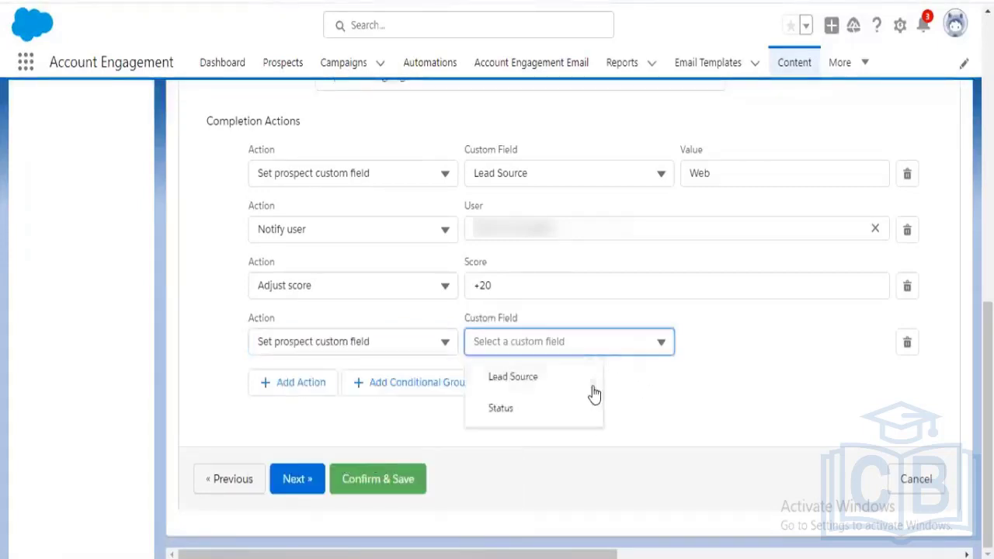
{"action": "left_click", "coordinate": [593, 386]}
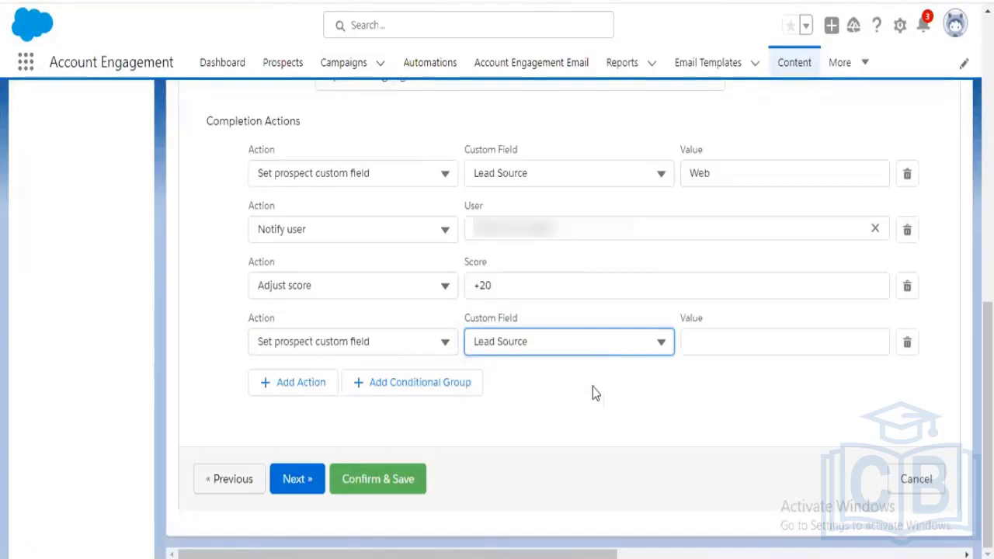
{"action": "left_click", "coordinate": [712, 345]}
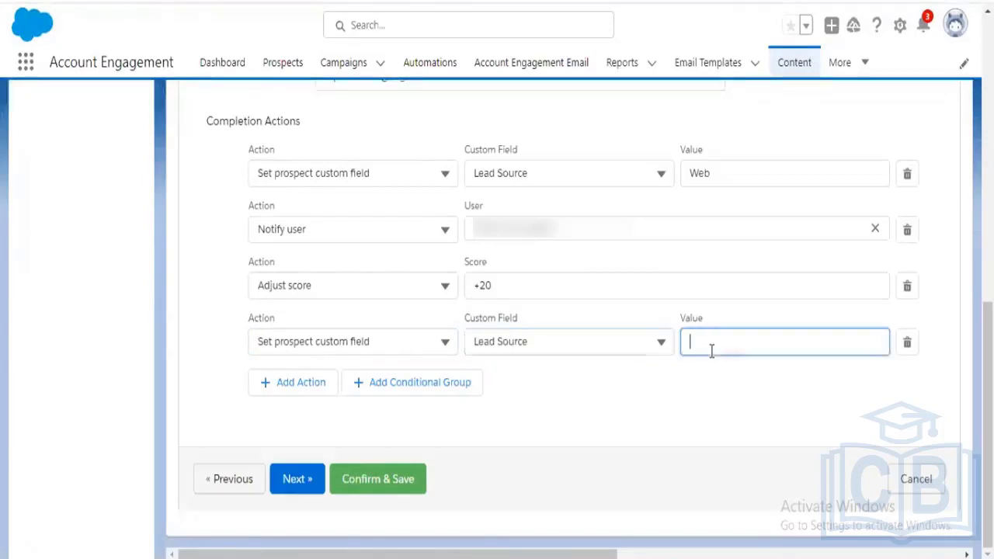
Step: Change the last completion action to Set prospect default field, with Source as the field type and "Web" as its value
{"action": "left_click", "coordinate": [417, 345]}
{"action": "scroll", "coordinate": [395, 471], "scroll_direction": "down", "scroll_amount": 5}
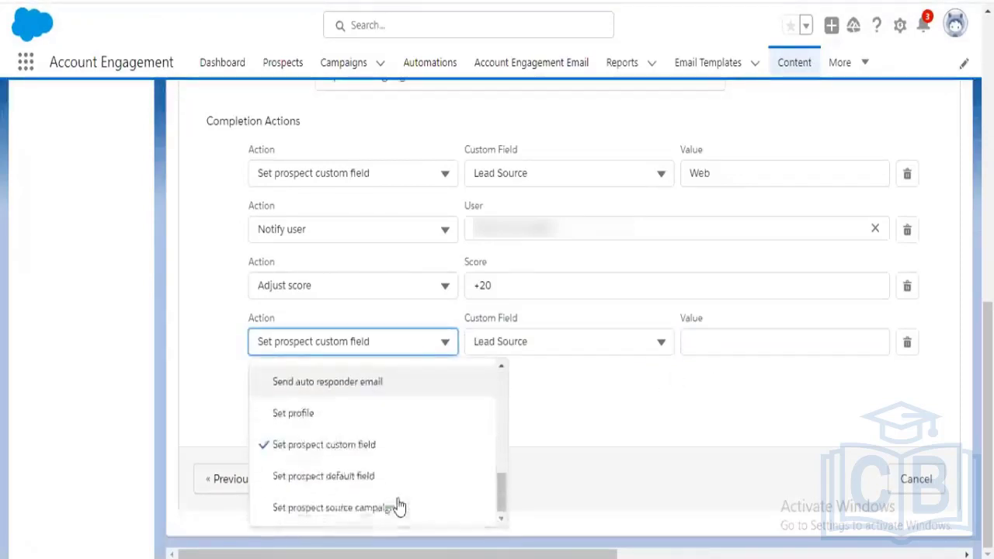
{"action": "left_click", "coordinate": [362, 485]}
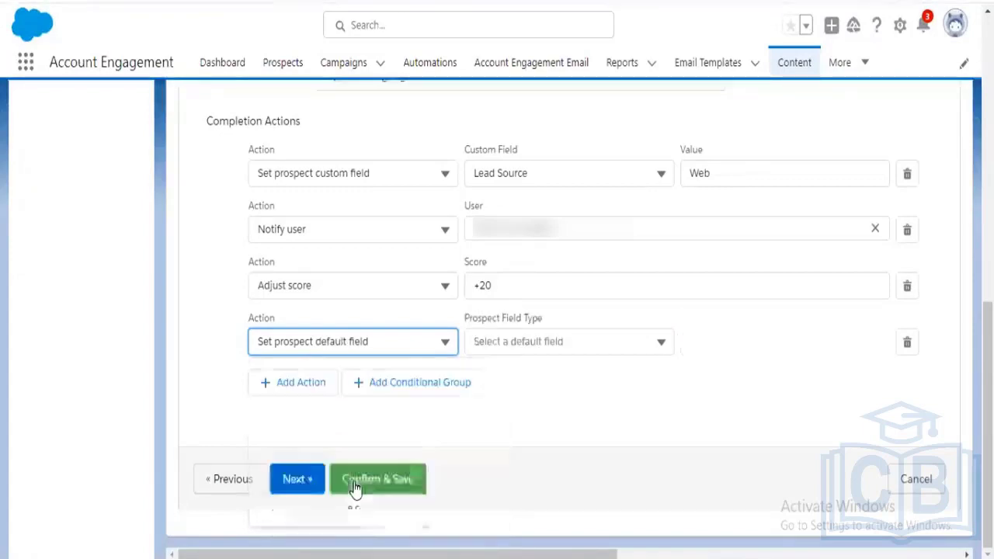
{"action": "left_click", "coordinate": [588, 352]}
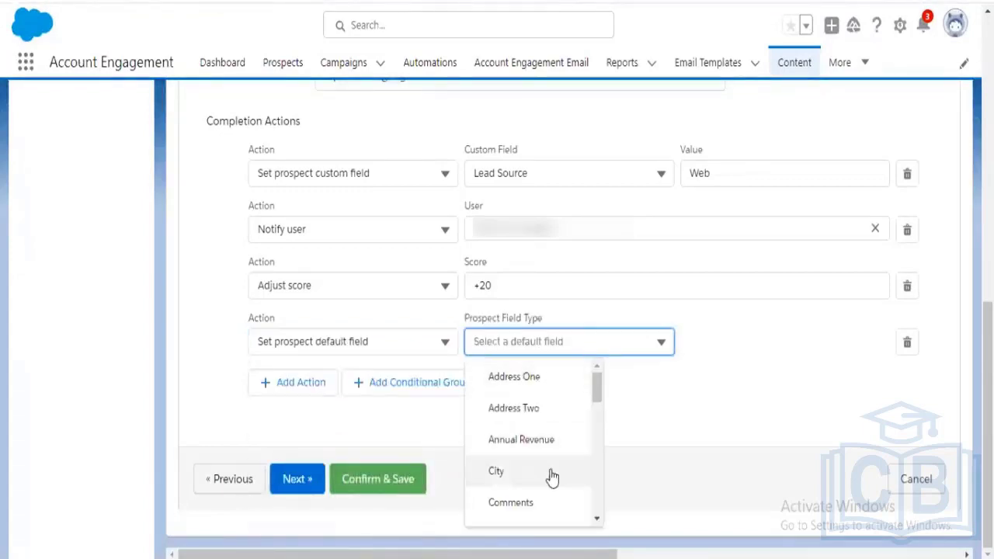
{"action": "scroll", "coordinate": [552, 476], "scroll_direction": "down", "scroll_amount": 4}
{"action": "scroll", "coordinate": [553, 479], "scroll_direction": "down", "scroll_amount": 8}
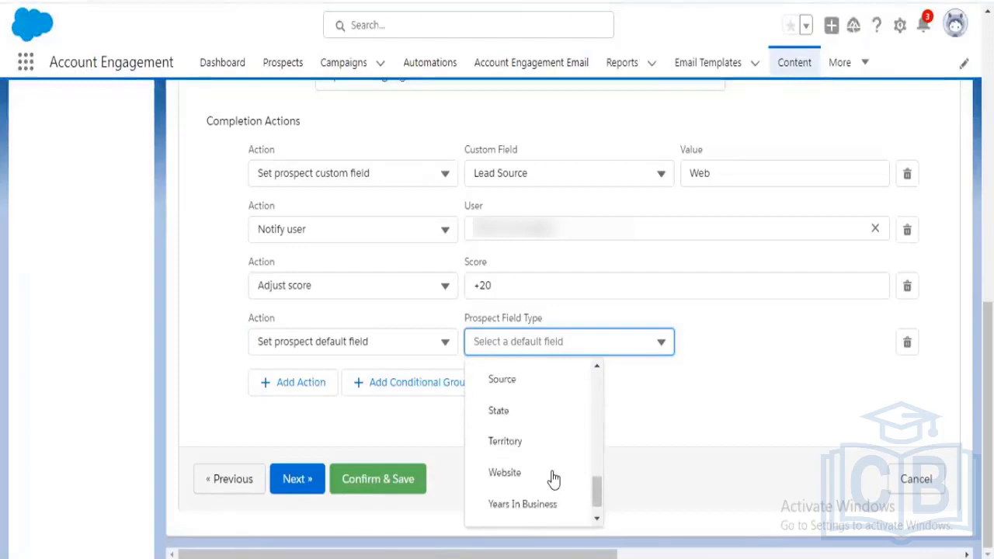
{"action": "scroll", "coordinate": [552, 479], "scroll_direction": "up", "scroll_amount": 1}
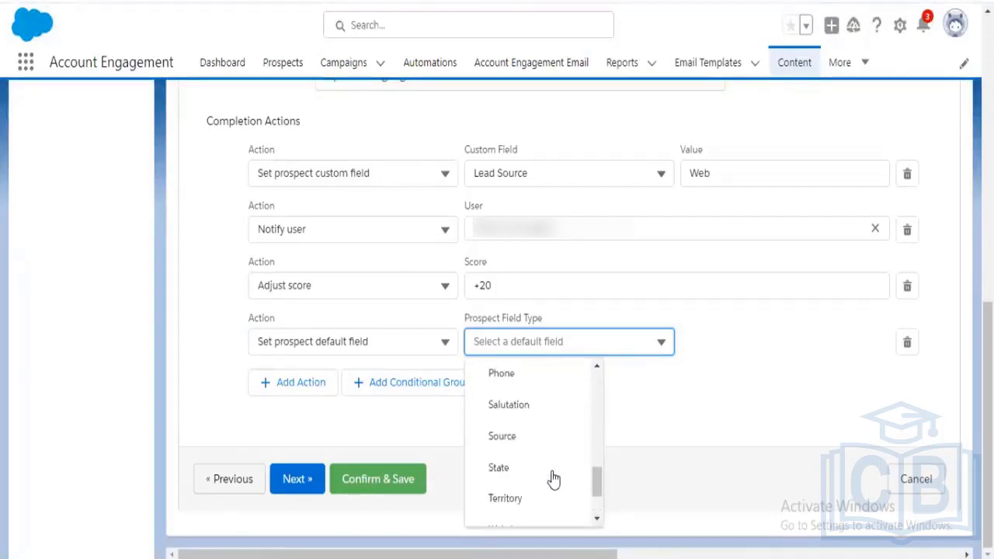
{"action": "left_click", "coordinate": [569, 442]}
{"action": "left_click", "coordinate": [748, 350]}
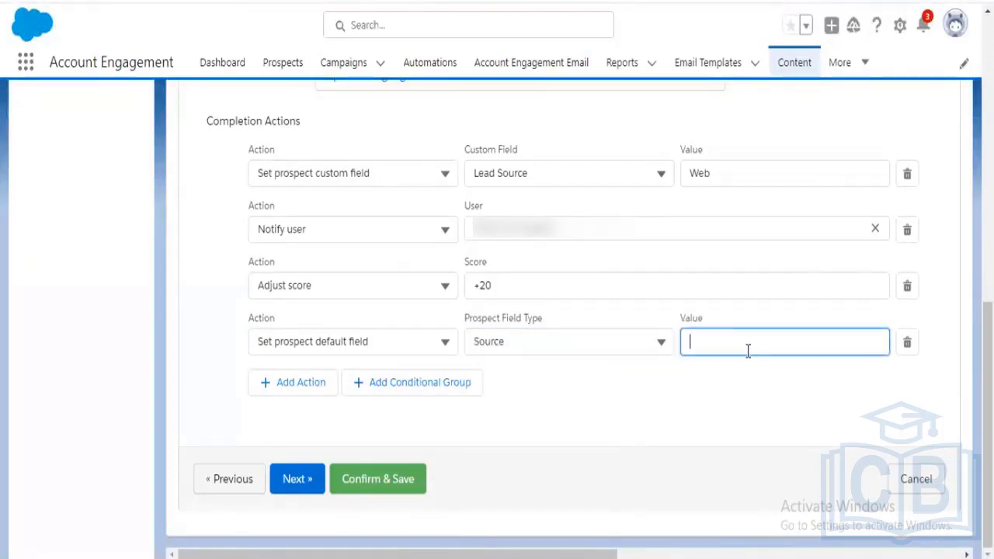
{"action": "type", "text": "Web"}
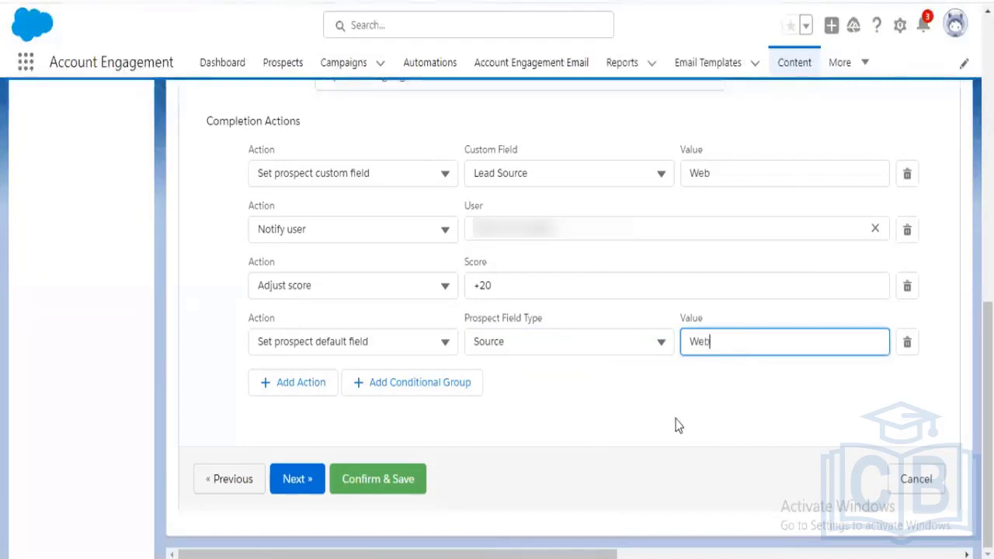
{"action": "left_click", "coordinate": [649, 415]}
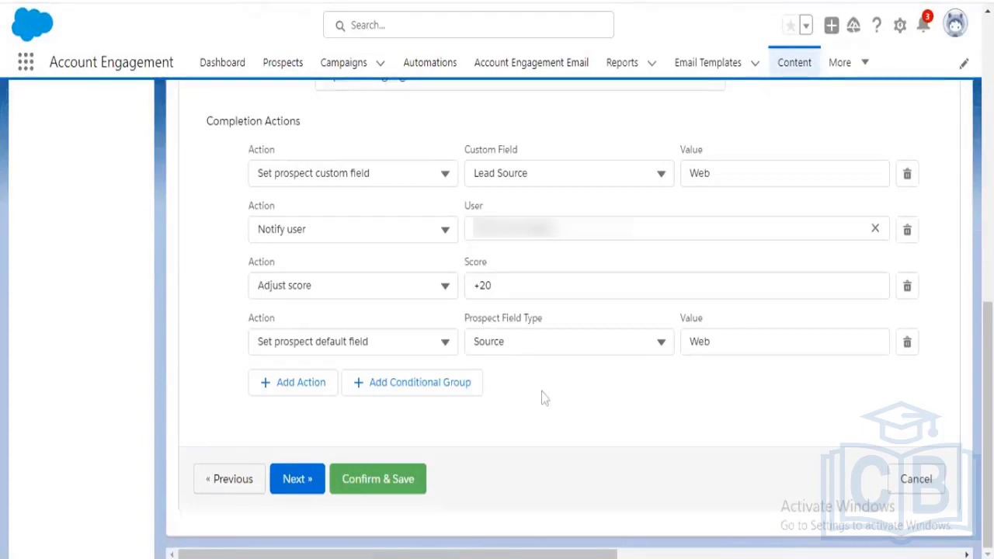
{"action": "left_click", "coordinate": [323, 393]}
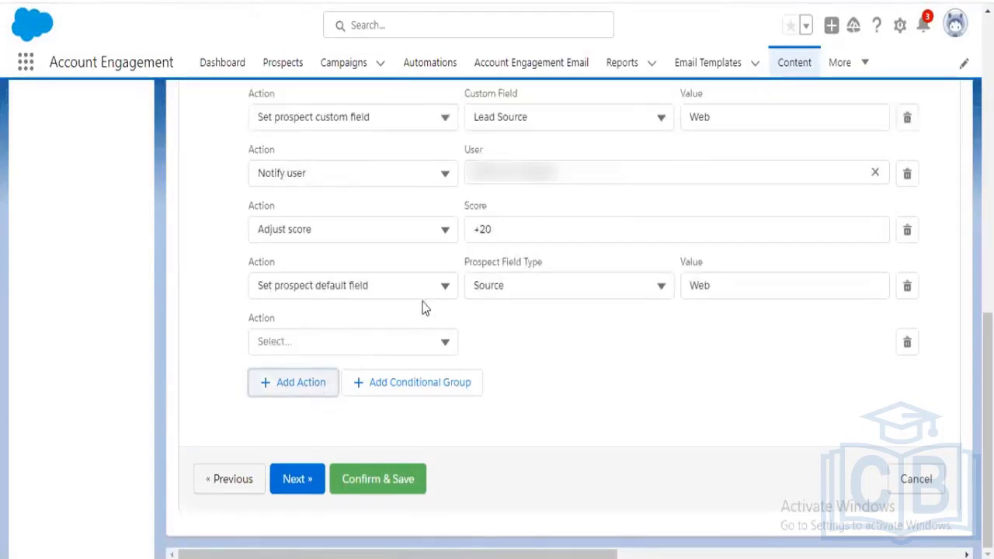
{"action": "left_click", "coordinate": [906, 342]}
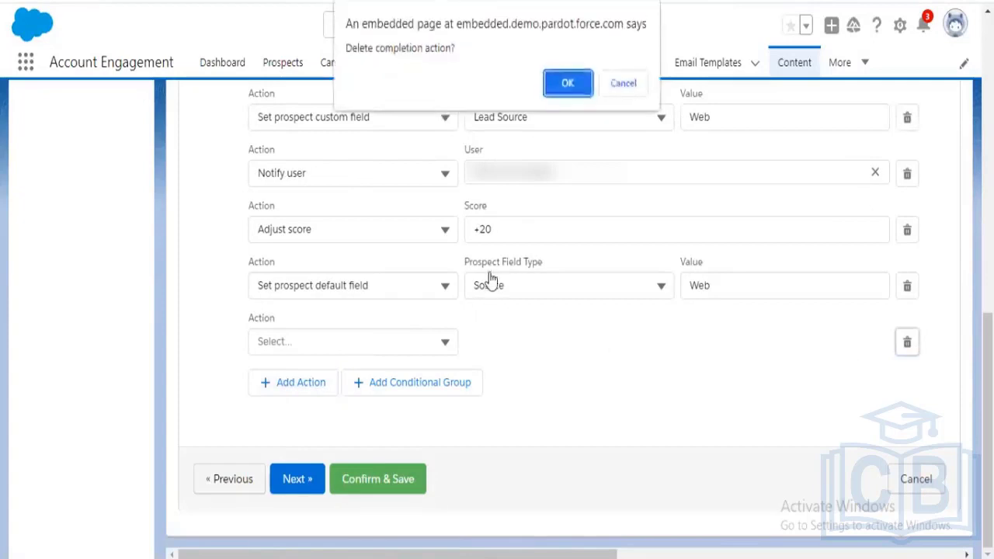
{"action": "left_click", "coordinate": [570, 88]}
Step: Change the last completion action to Set prospect source campaign and choose Website Tracking as the campaign
{"action": "left_click", "coordinate": [444, 342]}
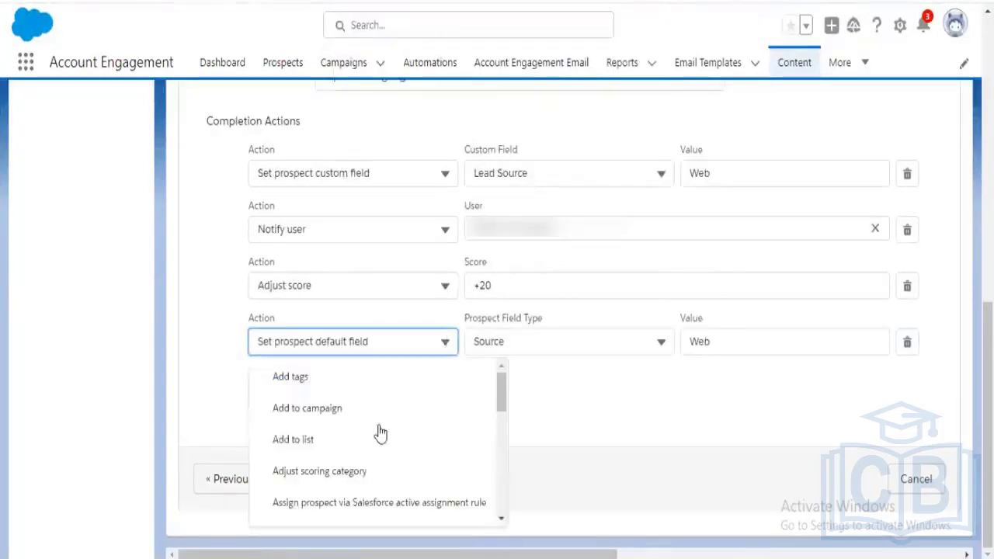
{"action": "scroll", "coordinate": [377, 433], "scroll_direction": "down", "scroll_amount": 10}
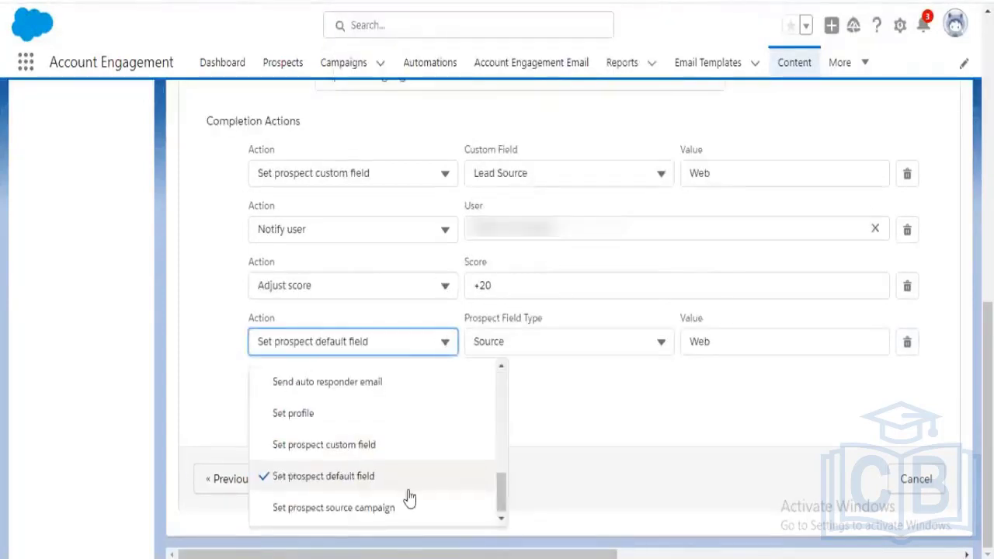
{"action": "left_click", "coordinate": [345, 508]}
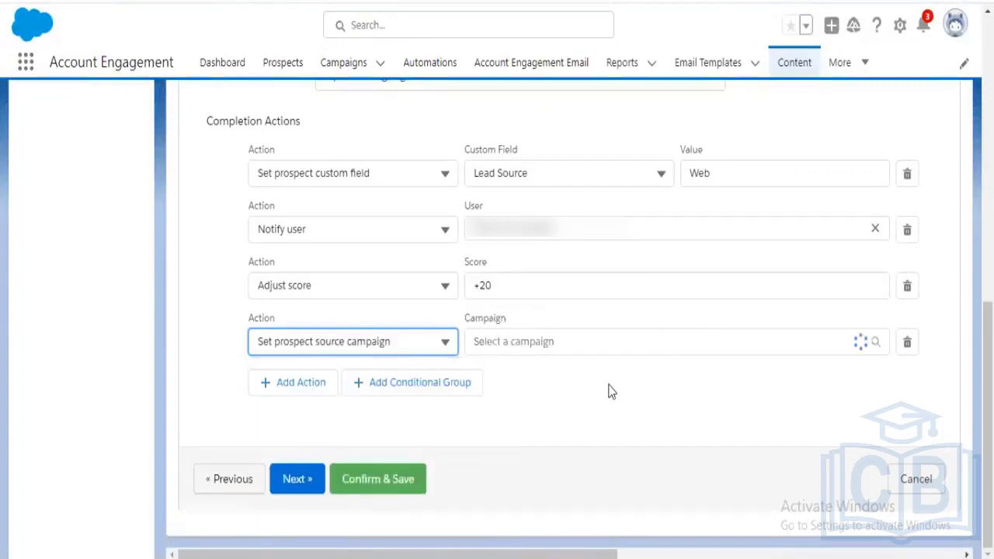
{"action": "left_click", "coordinate": [875, 341]}
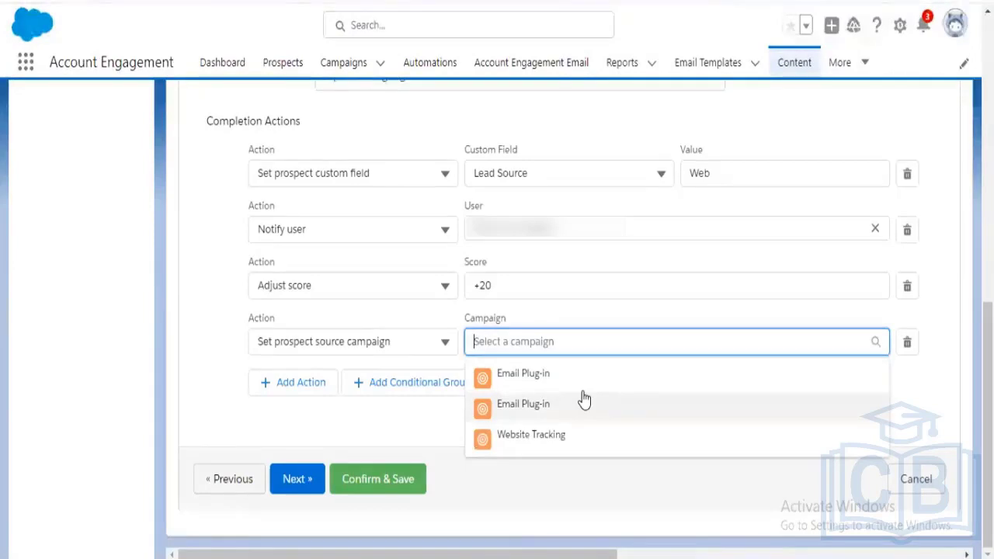
{"action": "left_click", "coordinate": [583, 439]}
{"action": "left_click", "coordinate": [569, 405]}
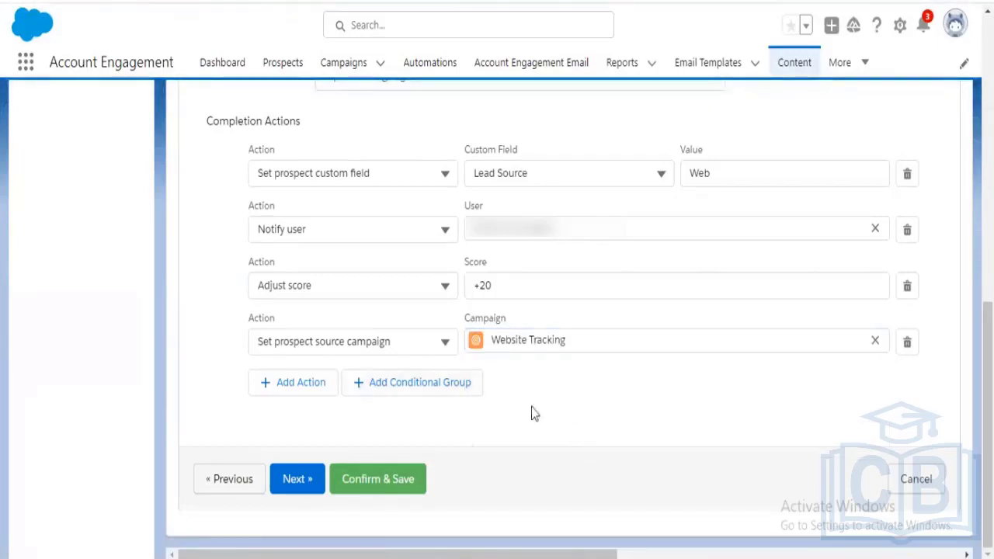
Step: Open the second prospect in the prospects list and check the Source Campaign field in its overview
{"action": "scroll", "coordinate": [533, 410], "scroll_direction": "up", "scroll_amount": 1}
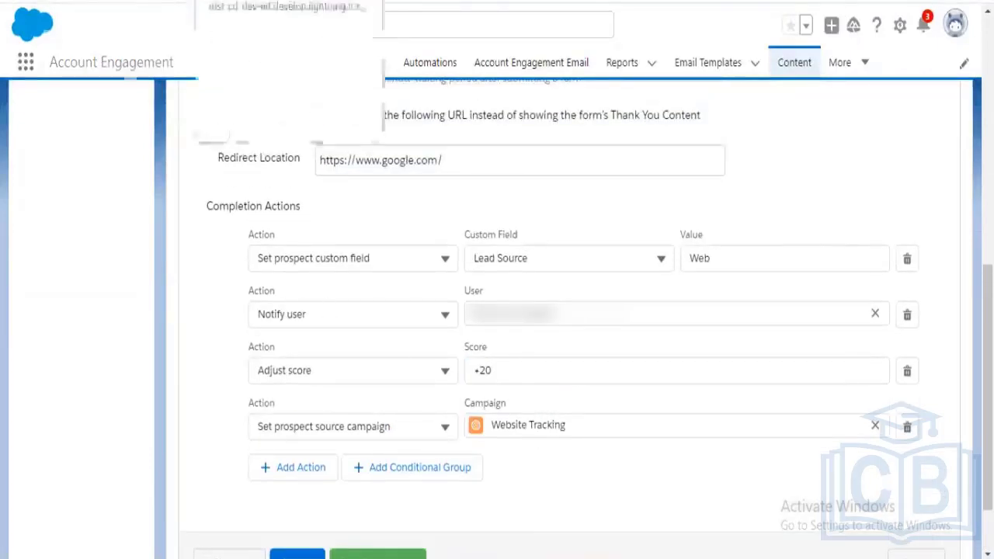
{"action": "left_click", "coordinate": [62, 2]}
{"action": "scroll", "coordinate": [621, 400], "scroll_direction": "up", "scroll_amount": 4}
{"action": "scroll", "coordinate": [864, 328], "scroll_direction": "up", "scroll_amount": 2}
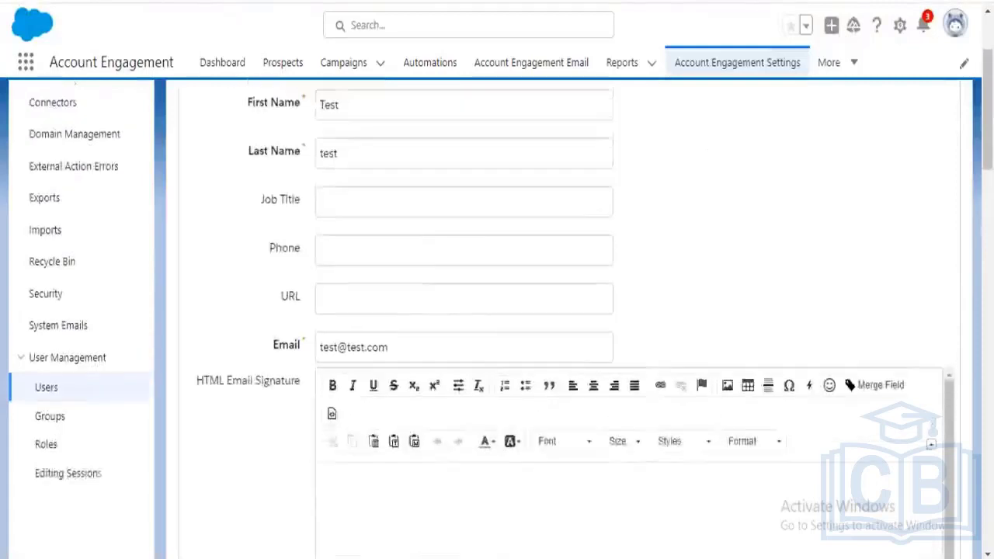
{"action": "left_click", "coordinate": [288, 68]}
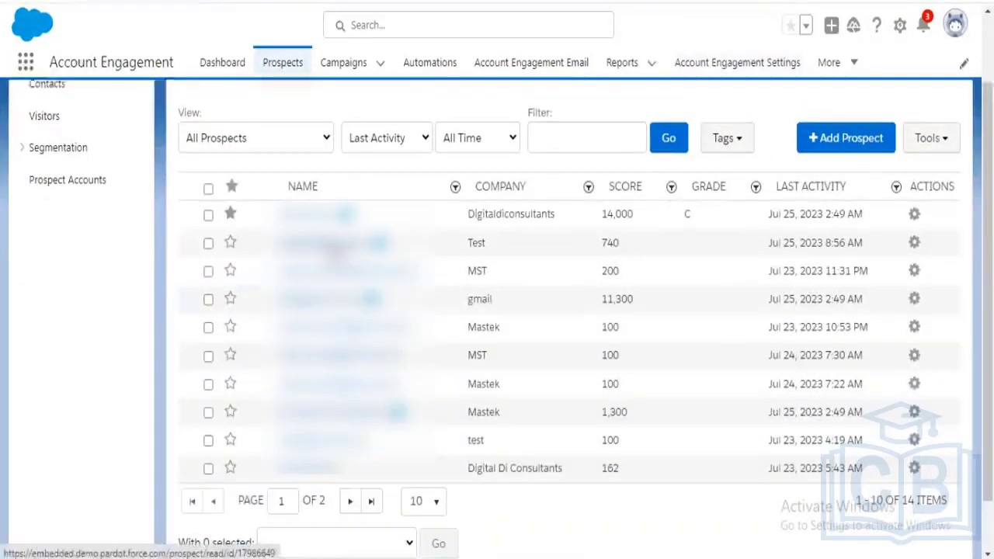
{"action": "left_click", "coordinate": [333, 247]}
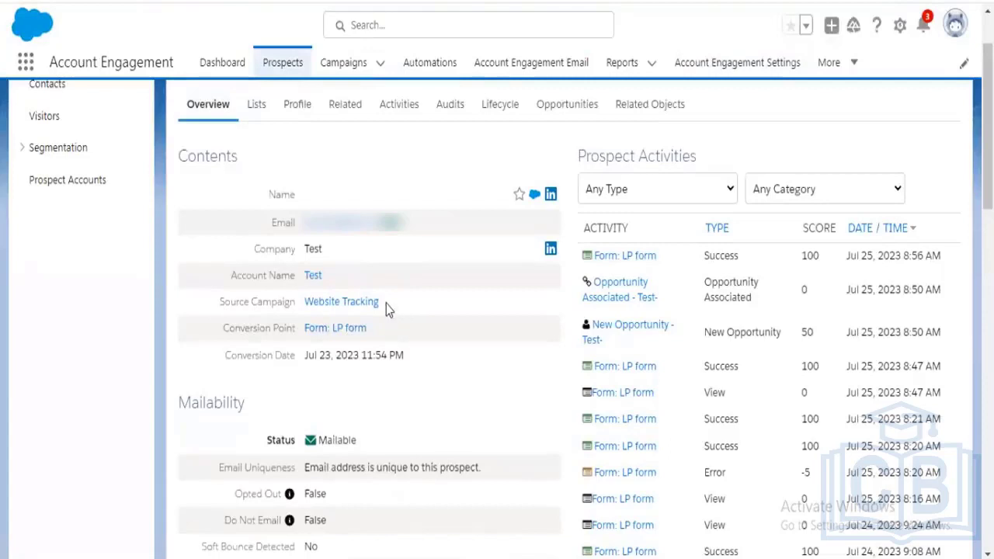
{"action": "left_click_drag", "start_coordinate": [380, 303], "coordinate": [305, 302]}
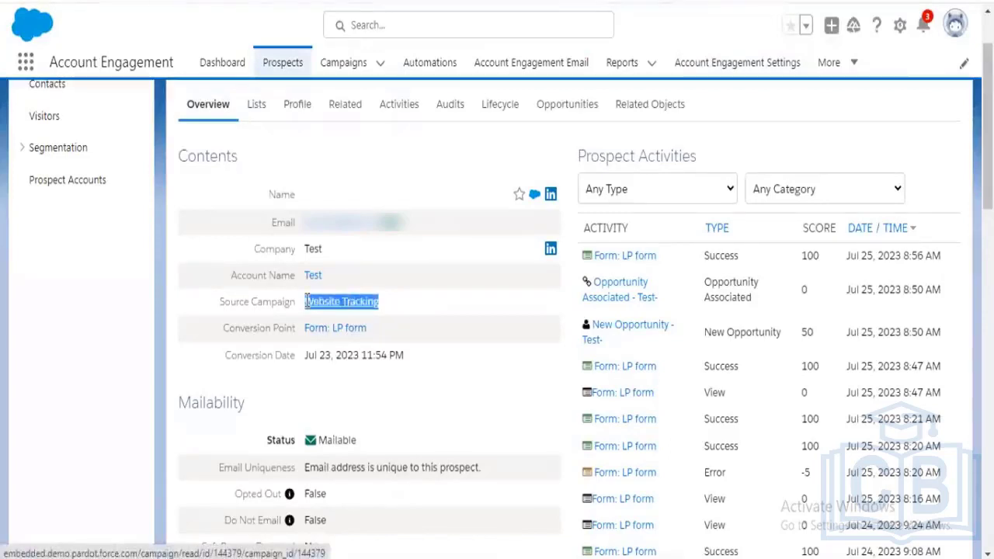
{"action": "left_click", "coordinate": [437, 311]}
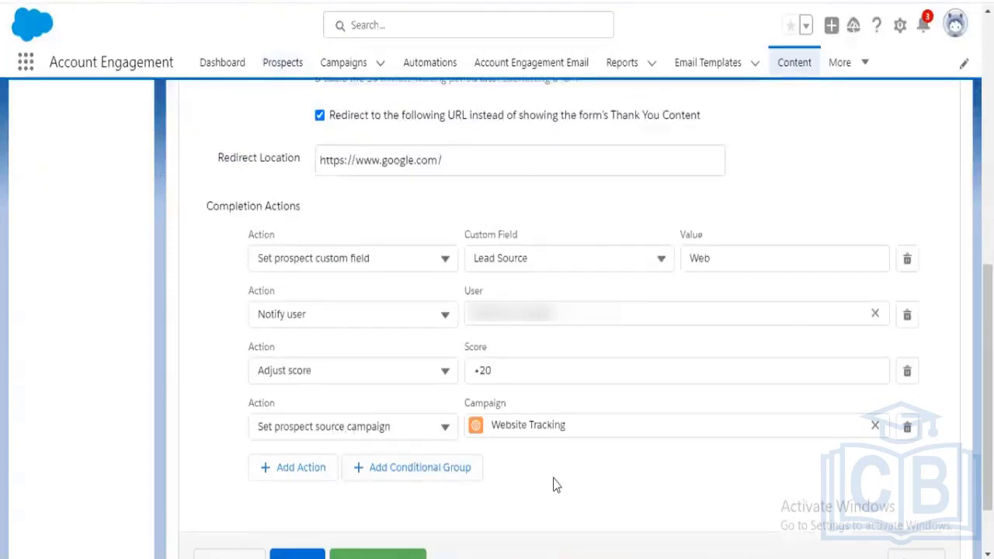
Step: Add a conditional group that takes action when Prospect Assigned User is the first user offered
{"action": "scroll", "coordinate": [523, 481], "scroll_direction": "down", "scroll_amount": 2}
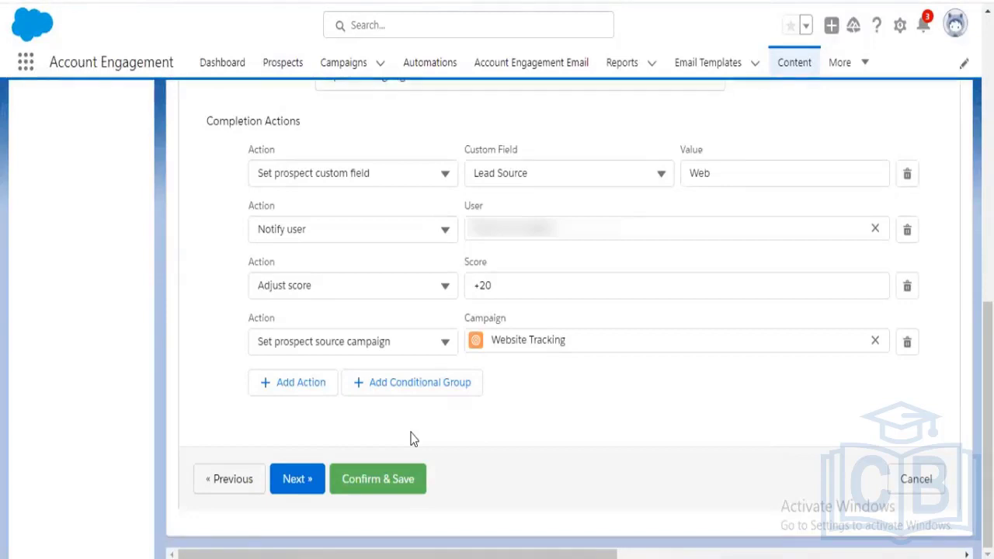
{"action": "left_click", "coordinate": [414, 389]}
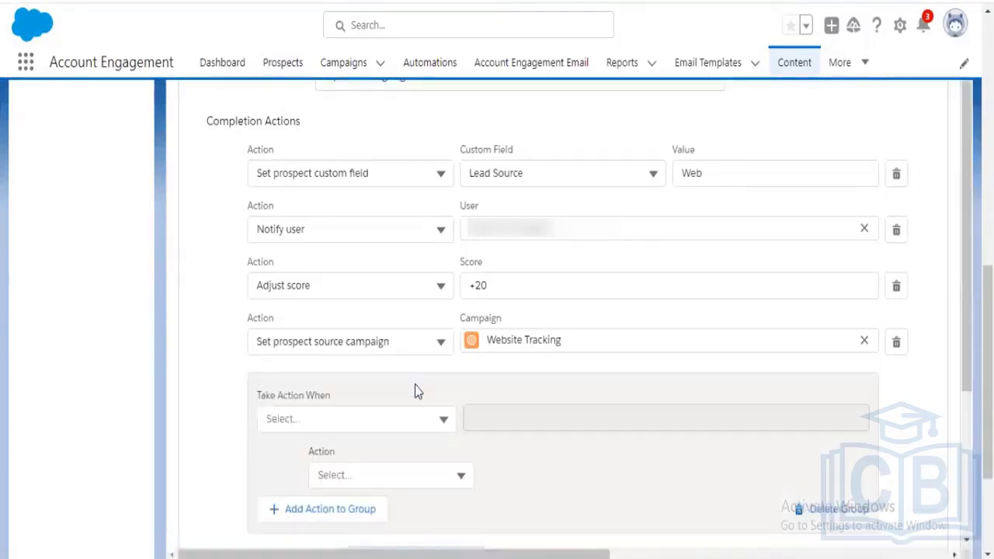
{"action": "scroll", "coordinate": [215, 401], "scroll_direction": "down", "scroll_amount": 1}
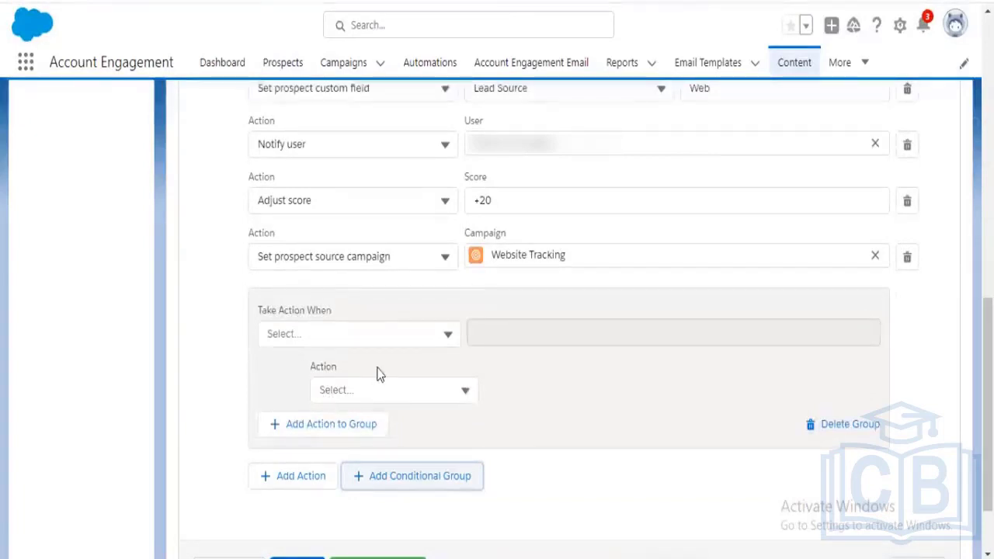
{"action": "left_click", "coordinate": [439, 335]}
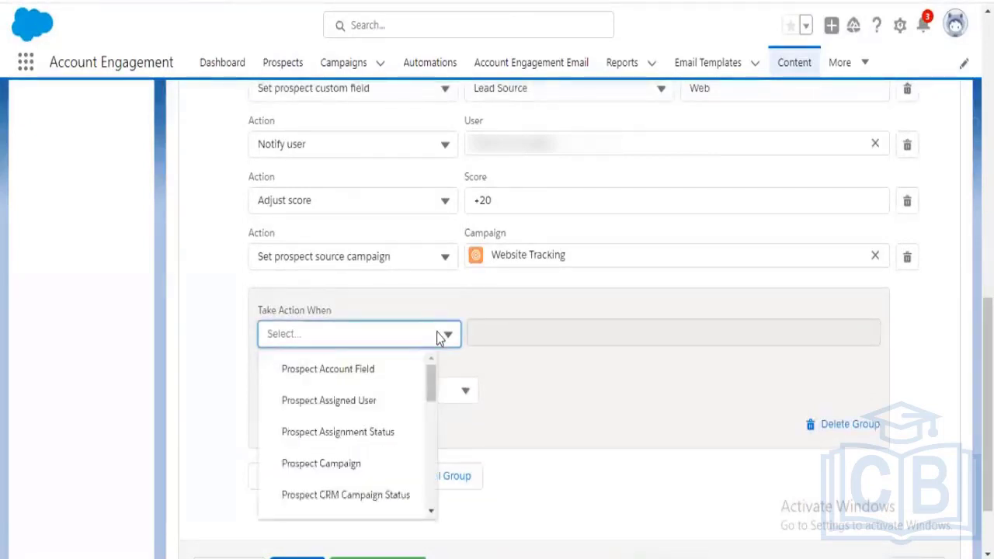
{"action": "left_click", "coordinate": [388, 400]}
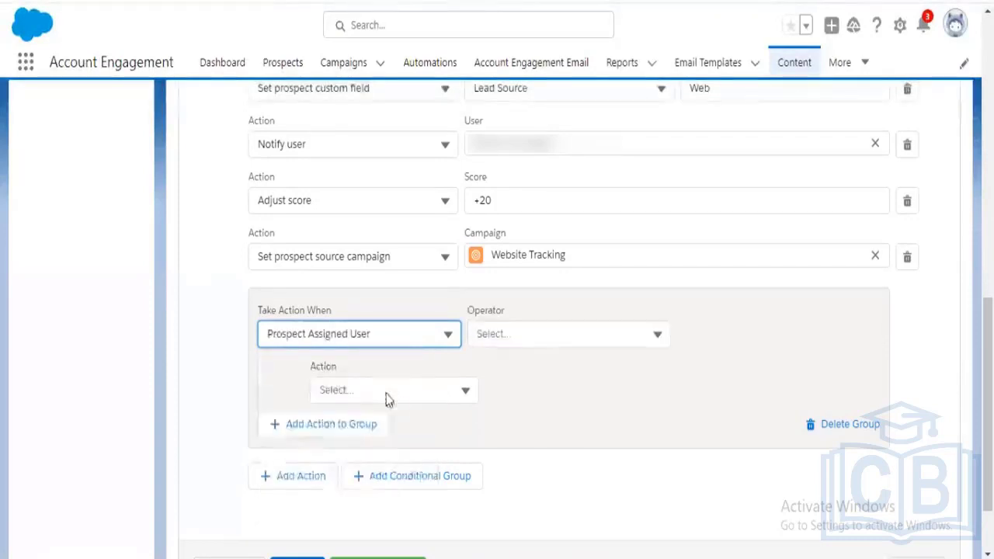
{"action": "left_click", "coordinate": [639, 334]}
{"action": "left_click", "coordinate": [544, 379]}
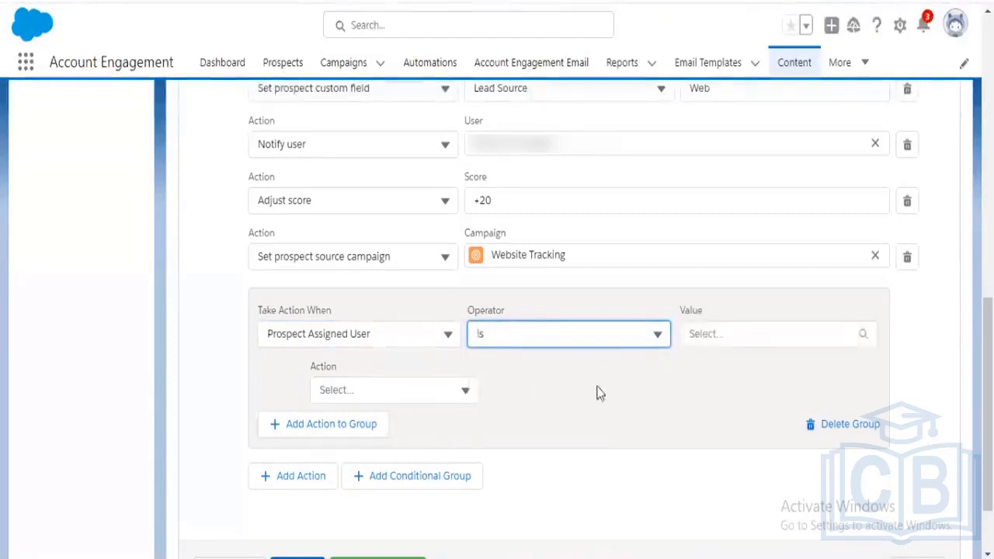
{"action": "left_click", "coordinate": [860, 332]}
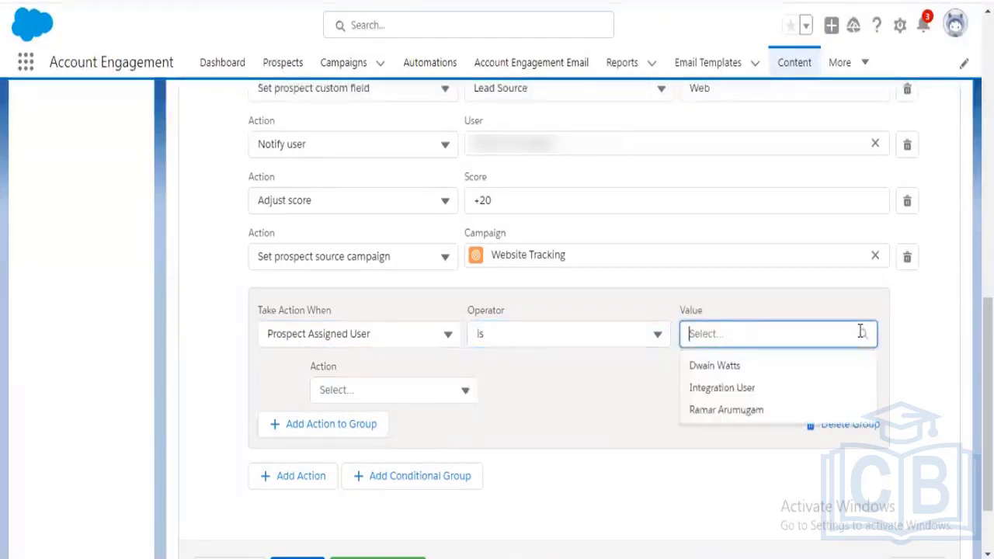
{"action": "left_click", "coordinate": [750, 368]}
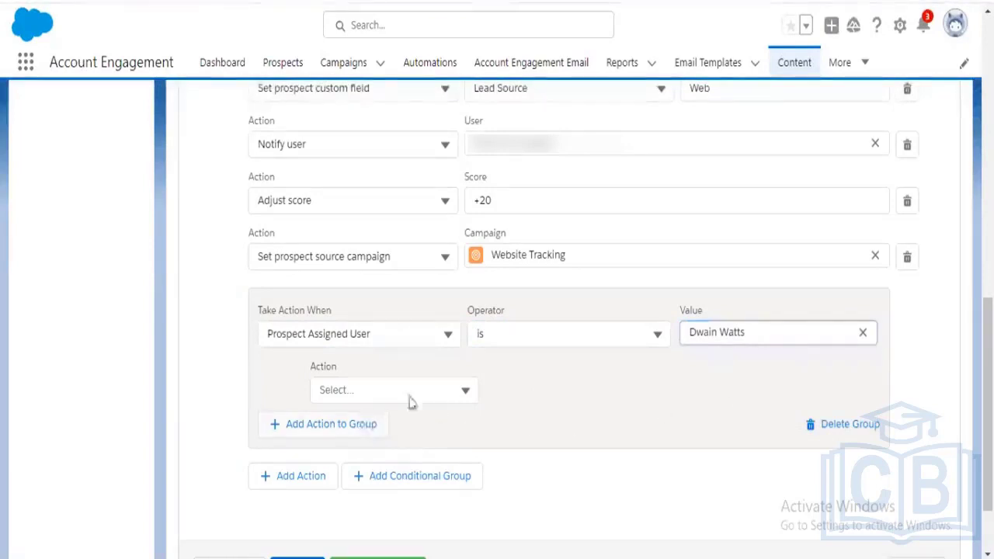
Step: Set the conditional group's action to Adjust score with a score of +50
{"action": "left_click", "coordinate": [475, 394]}
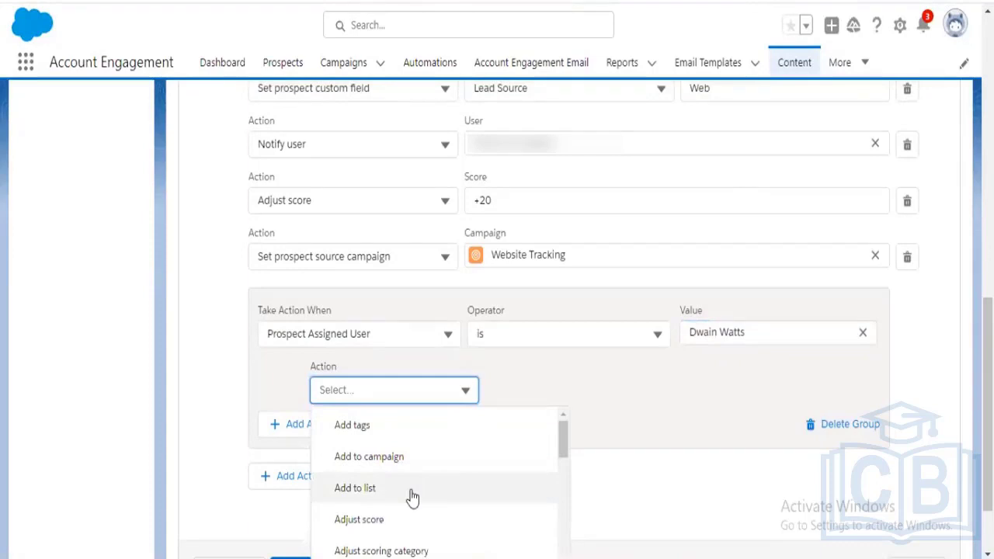
{"action": "left_click", "coordinate": [412, 522]}
{"action": "left_click", "coordinate": [553, 397]}
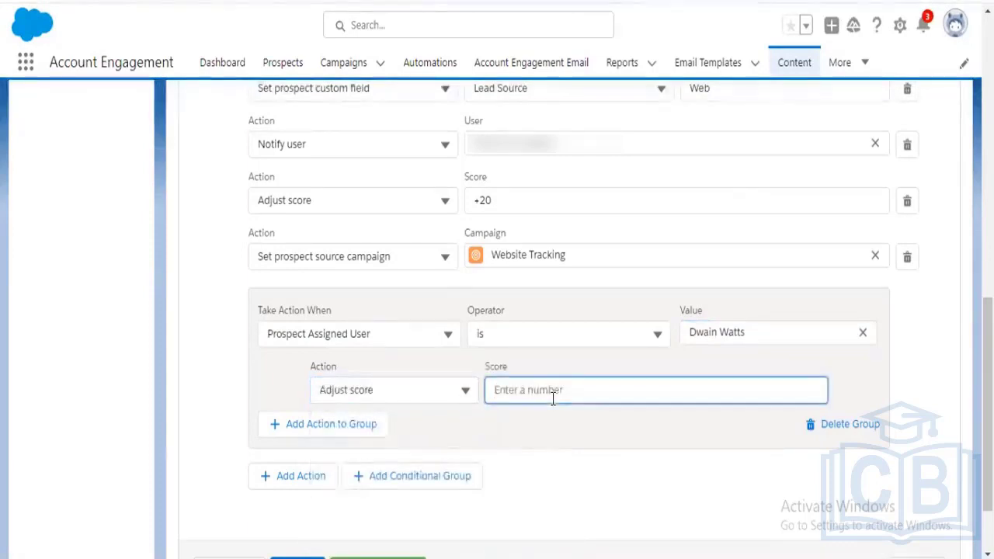
{"action": "type", "text": "+50"}
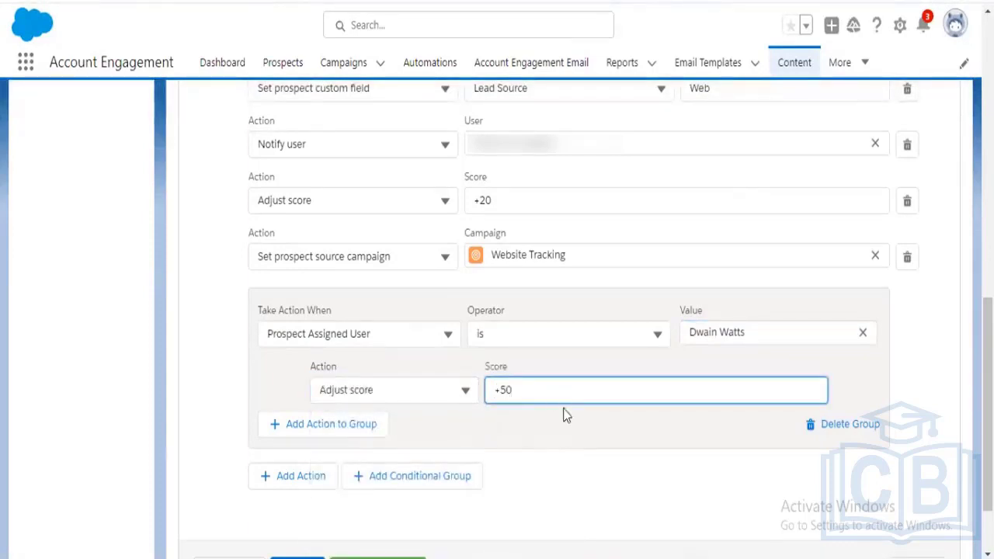
{"action": "left_click", "coordinate": [565, 426]}
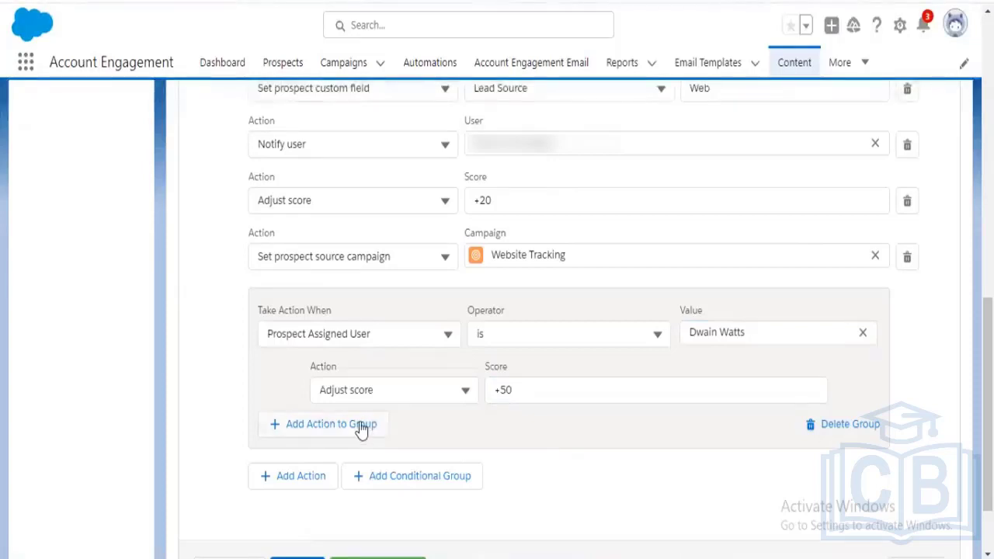
{"action": "left_click", "coordinate": [361, 425]}
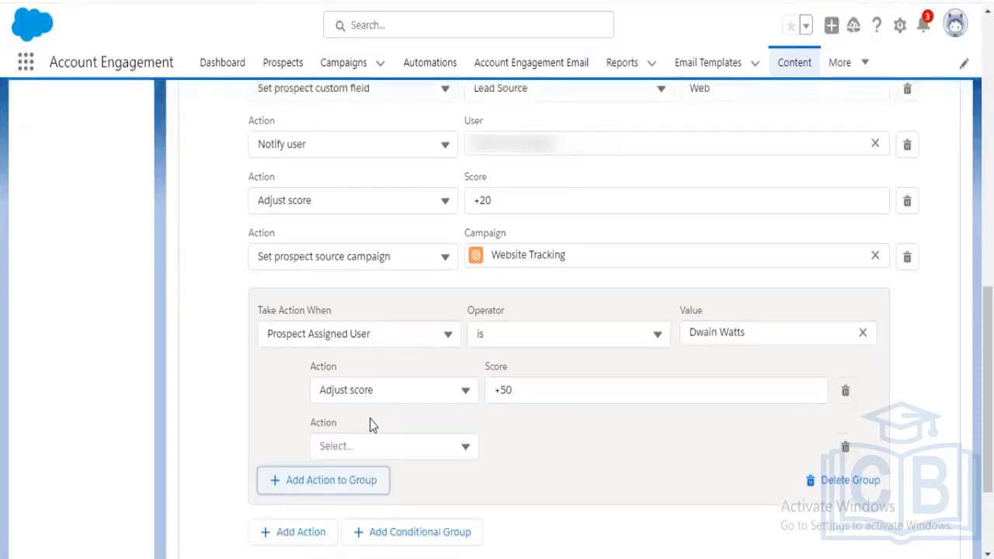
{"action": "scroll", "coordinate": [396, 419], "scroll_direction": "down", "scroll_amount": 1}
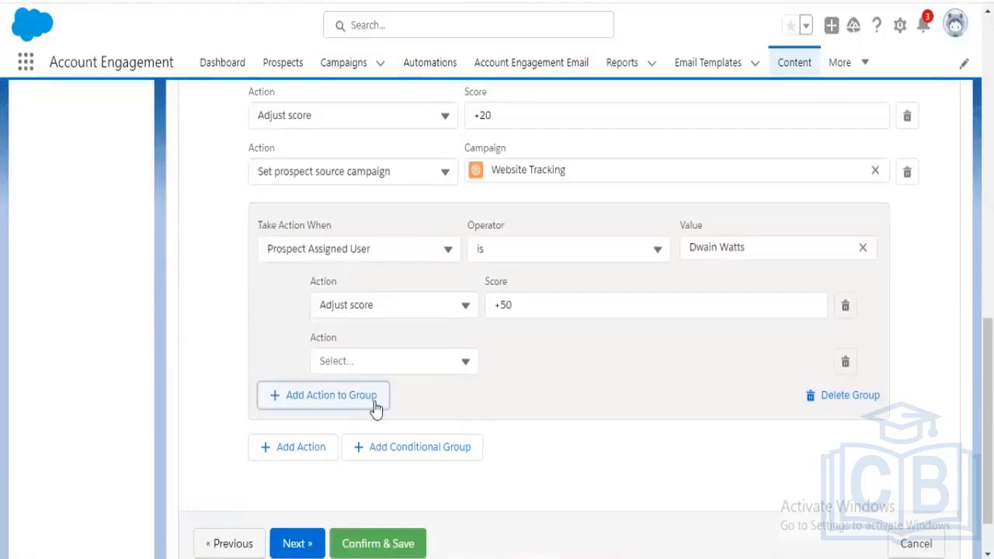
{"action": "left_click", "coordinate": [844, 366]}
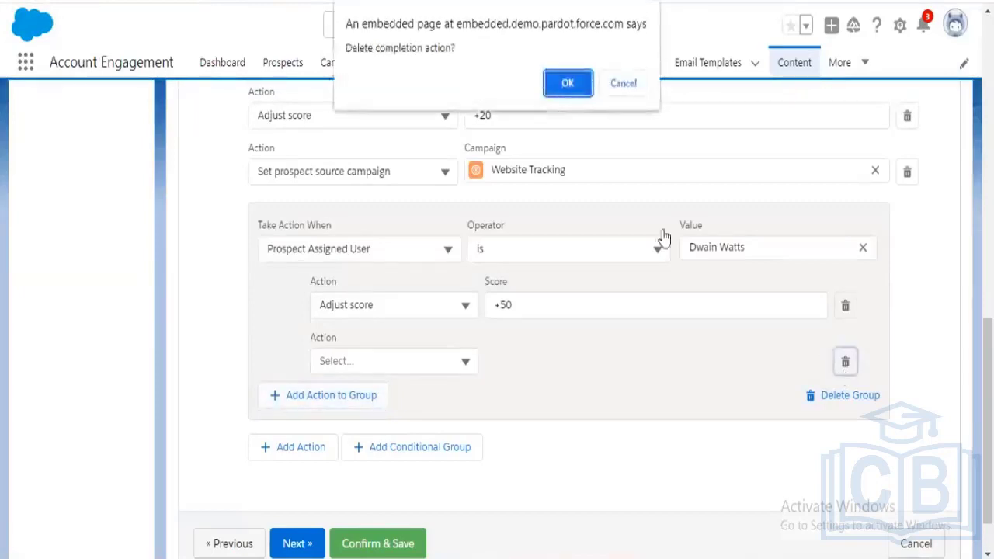
{"action": "left_click", "coordinate": [575, 85]}
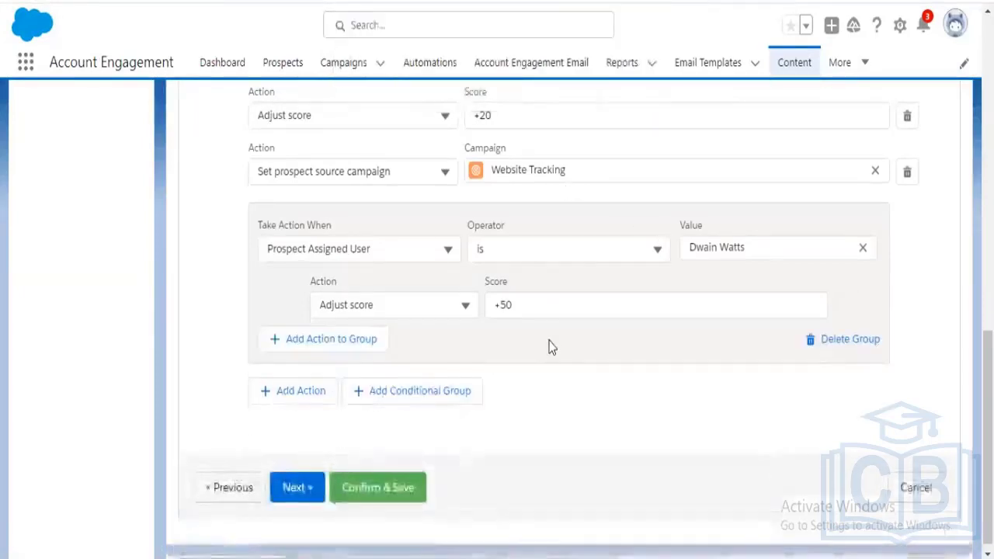
Step: Add a second action to the conditional group that adds the prospect to the Partners list
{"action": "scroll", "coordinate": [548, 344], "scroll_direction": "up", "scroll_amount": 2}
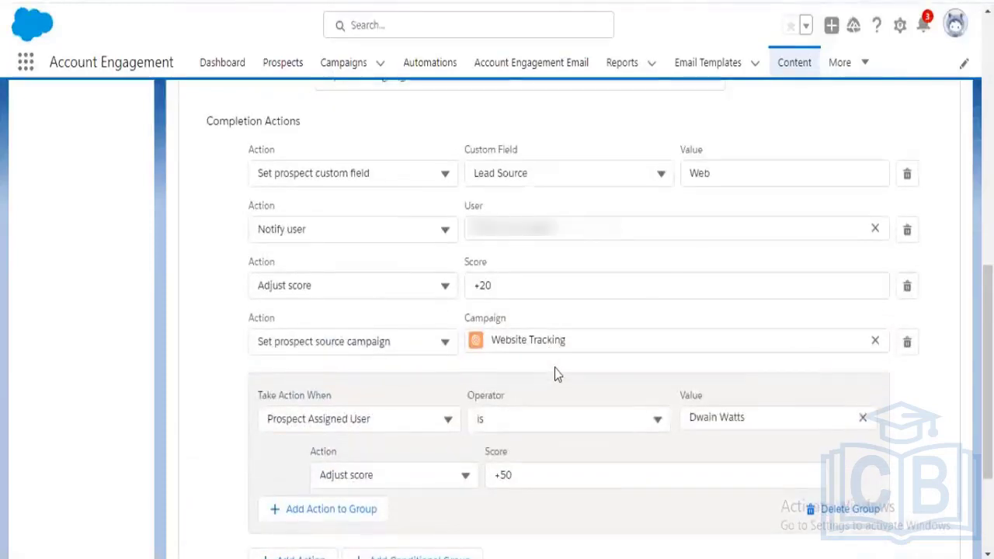
{"action": "scroll", "coordinate": [554, 373], "scroll_direction": "down", "scroll_amount": 1}
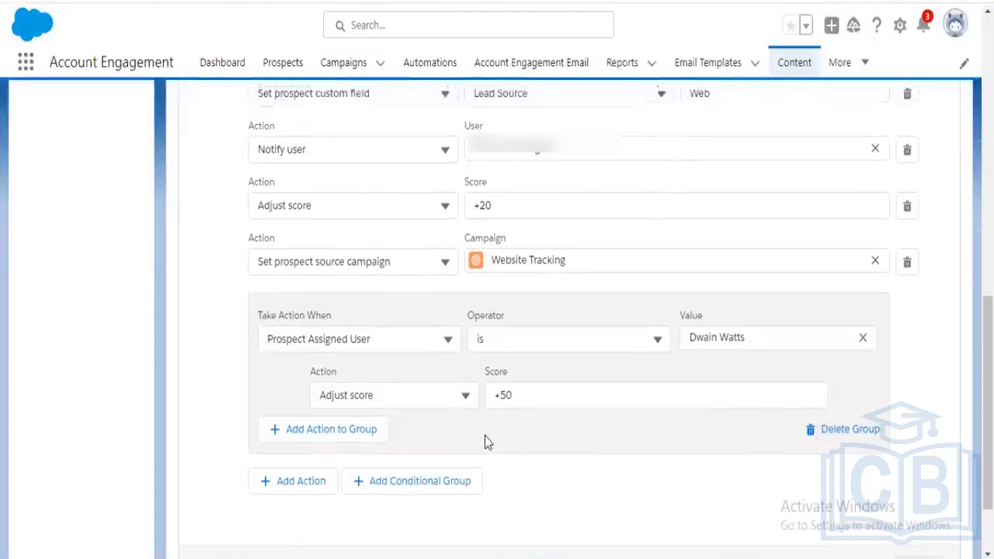
{"action": "scroll", "coordinate": [485, 436], "scroll_direction": "up", "scroll_amount": 1}
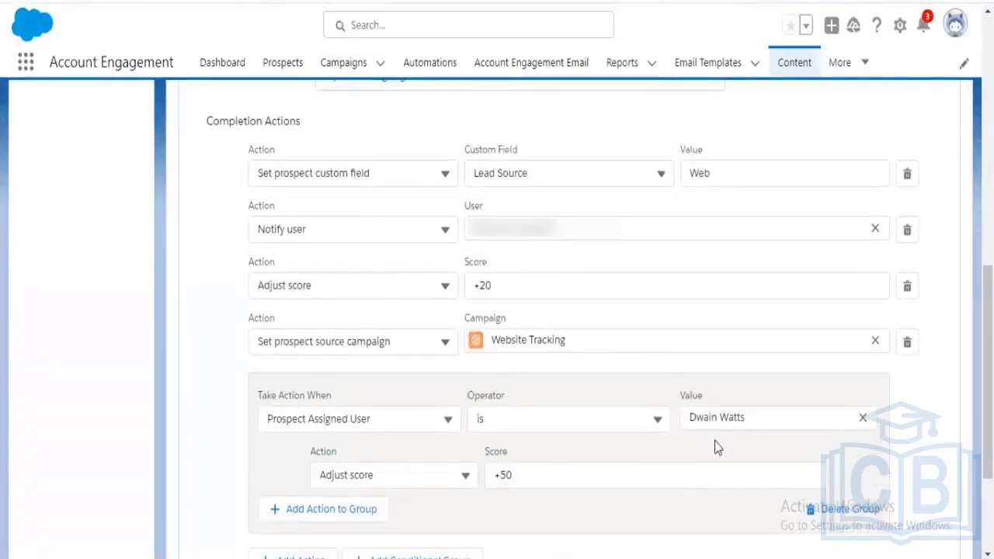
{"action": "scroll", "coordinate": [598, 463], "scroll_direction": "down", "scroll_amount": 1}
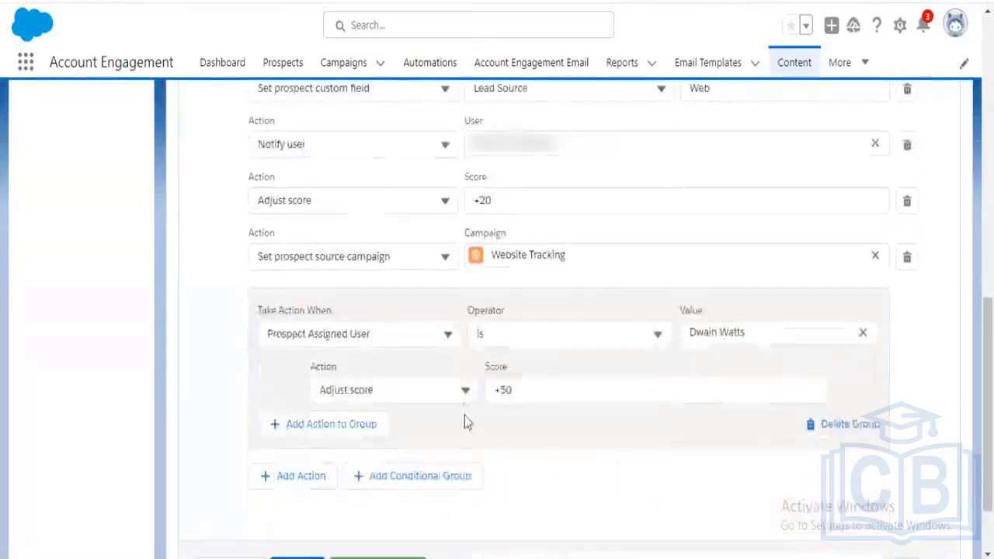
{"action": "left_click", "coordinate": [361, 426]}
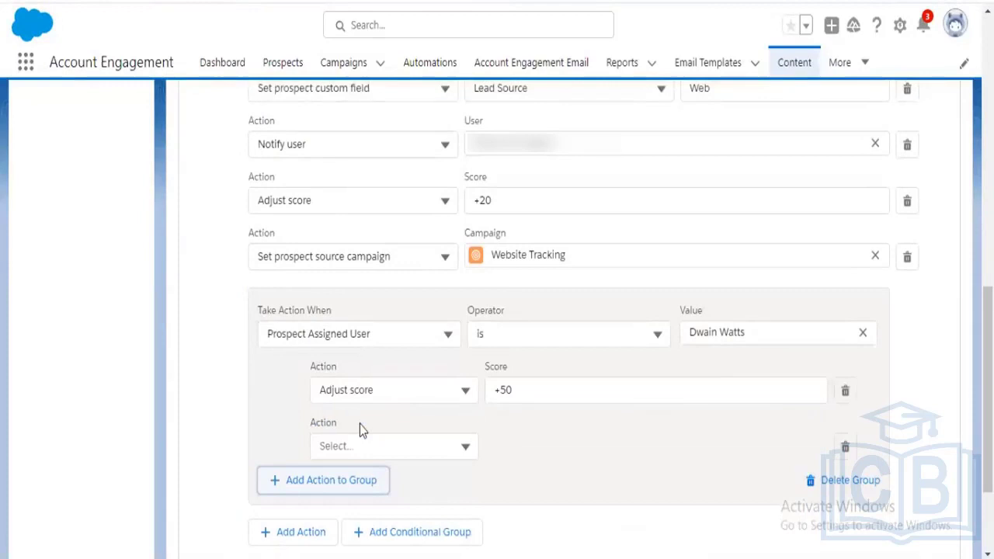
{"action": "left_click", "coordinate": [465, 446]}
{"action": "scroll", "coordinate": [610, 432], "scroll_direction": "down", "scroll_amount": 1}
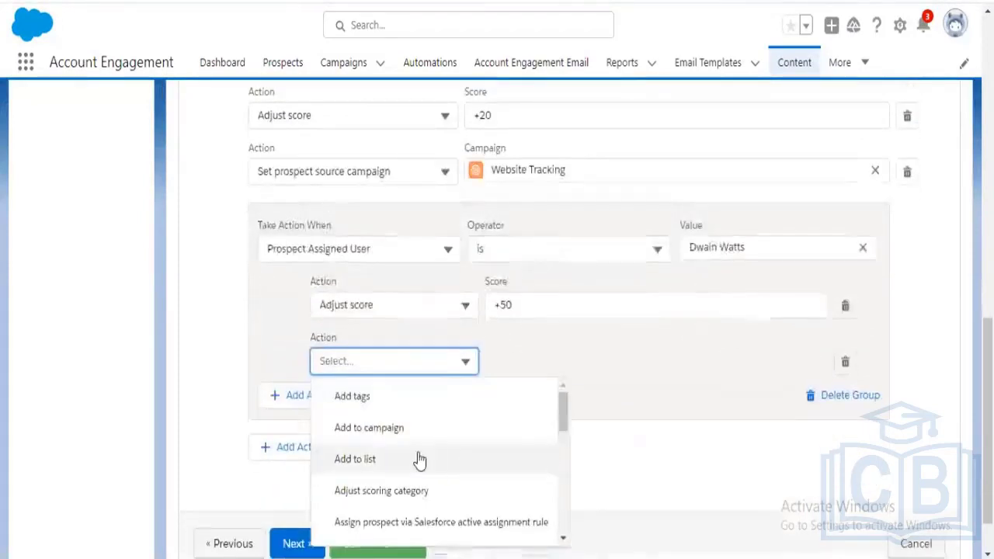
{"action": "left_click", "coordinate": [419, 461]}
{"action": "left_click", "coordinate": [812, 360]}
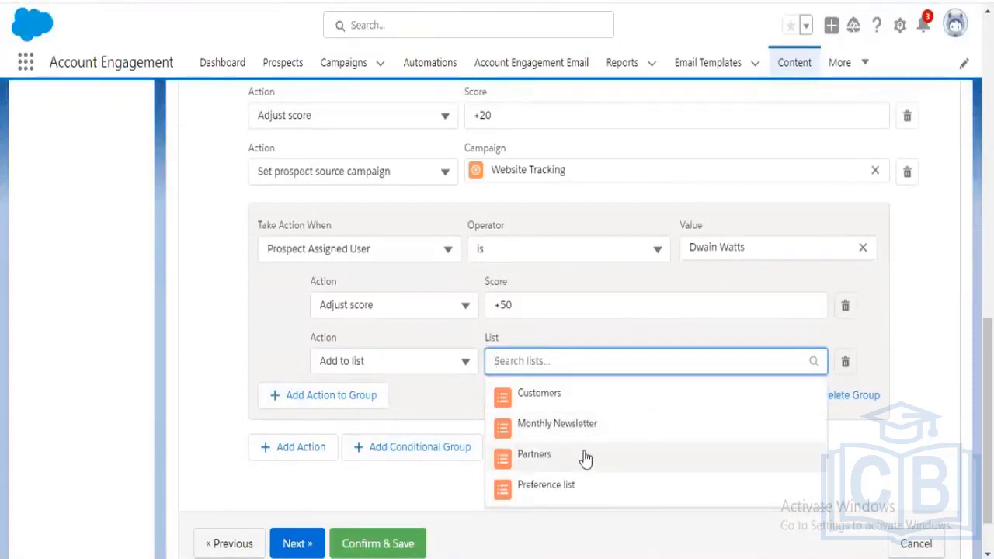
{"action": "left_click", "coordinate": [585, 458]}
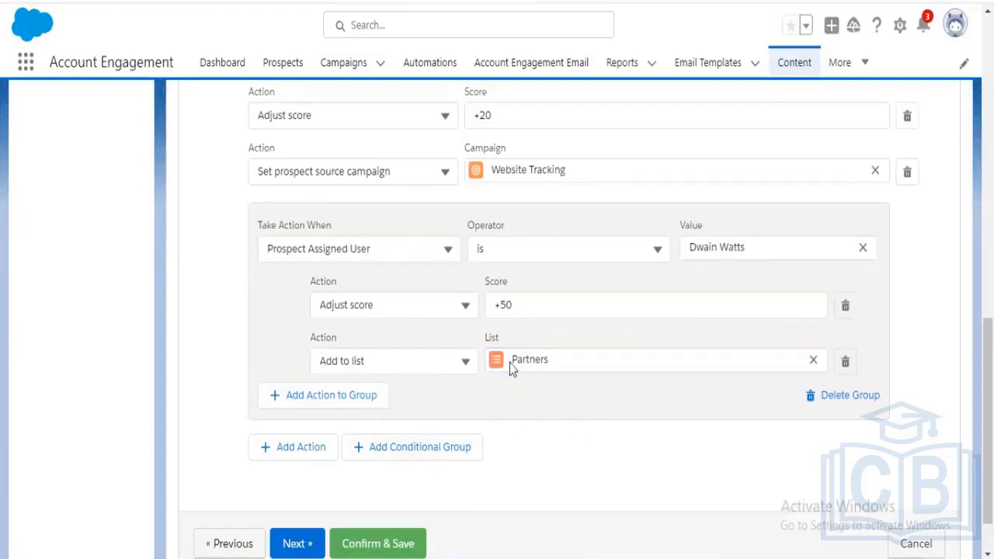
Step: Review the form's completion actions together with the conditional group's score and list actions
{"action": "scroll", "coordinate": [583, 421], "scroll_direction": "up", "scroll_amount": 1}
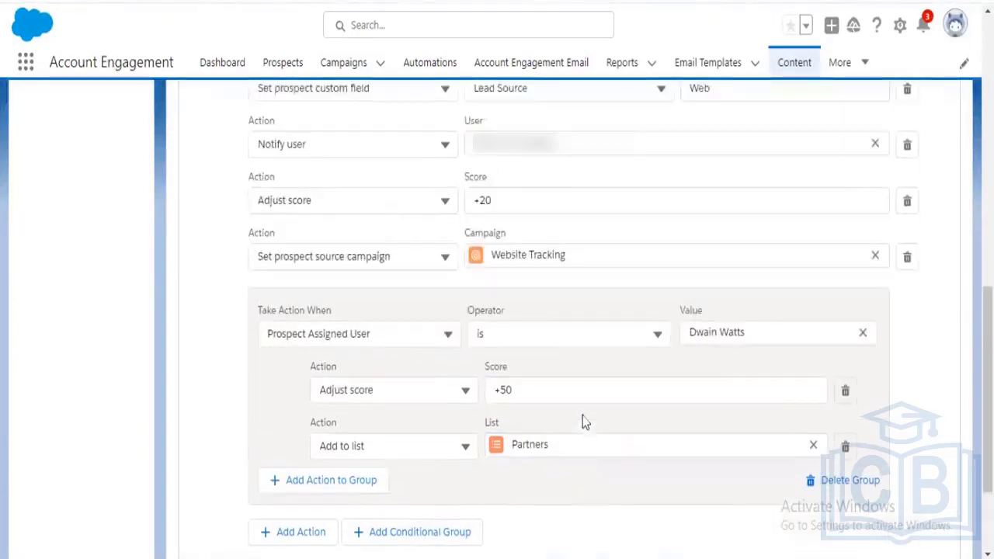
{"action": "scroll", "coordinate": [442, 376], "scroll_direction": "down", "scroll_amount": 1}
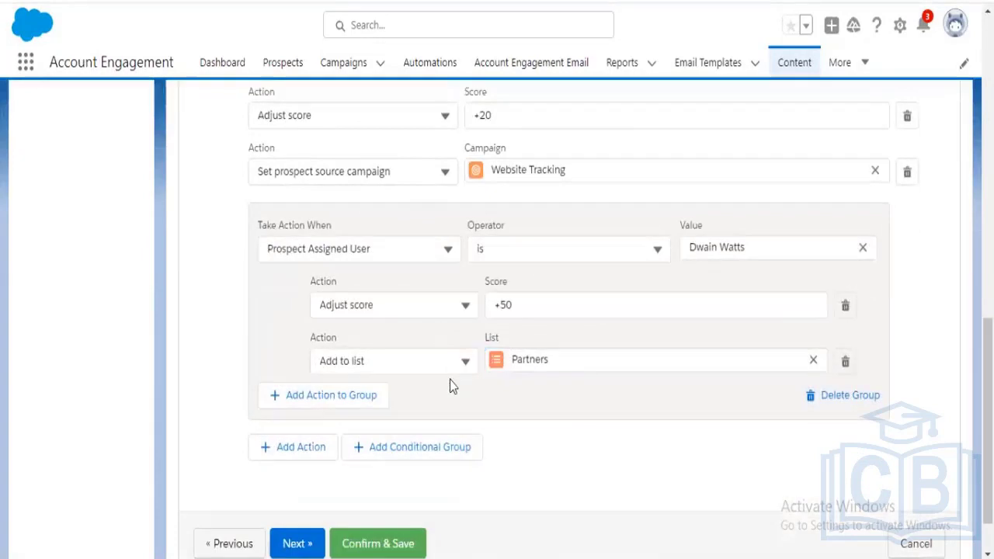
{"action": "scroll", "coordinate": [454, 381], "scroll_direction": "up", "scroll_amount": 1}
{"action": "scroll", "coordinate": [446, 337], "scroll_direction": "up", "scroll_amount": 1}
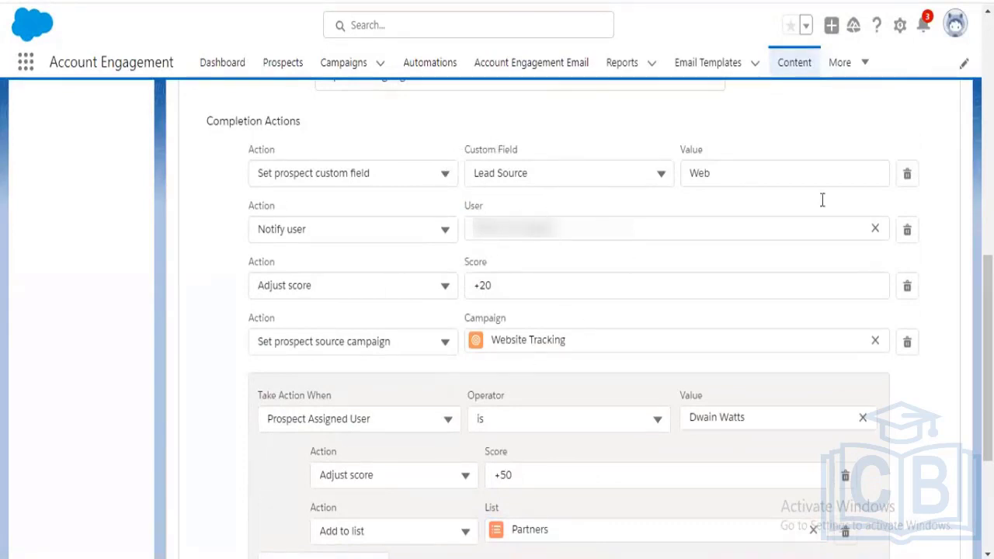
{"action": "scroll", "coordinate": [470, 338], "scroll_direction": "down", "scroll_amount": 1}
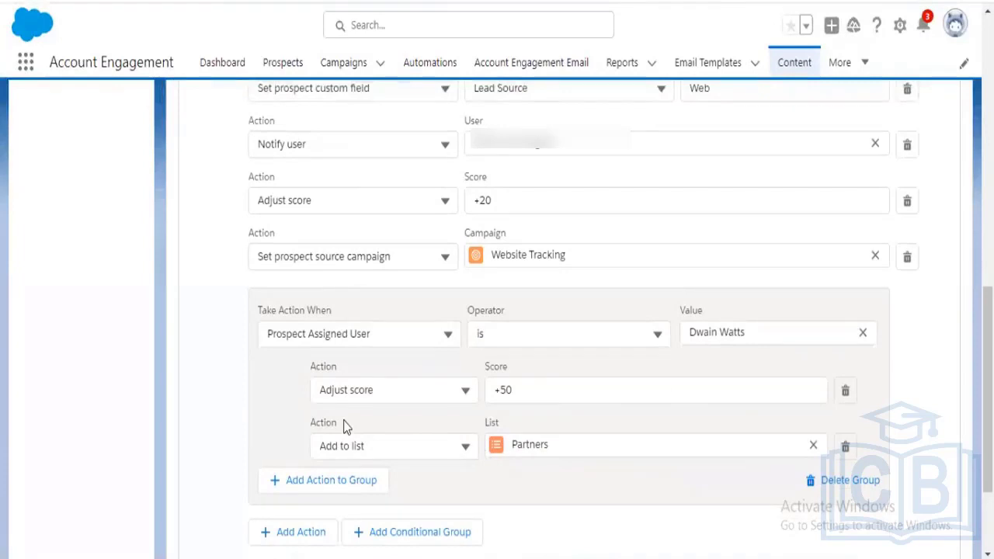
{"action": "scroll", "coordinate": [346, 427], "scroll_direction": "down", "scroll_amount": 2}
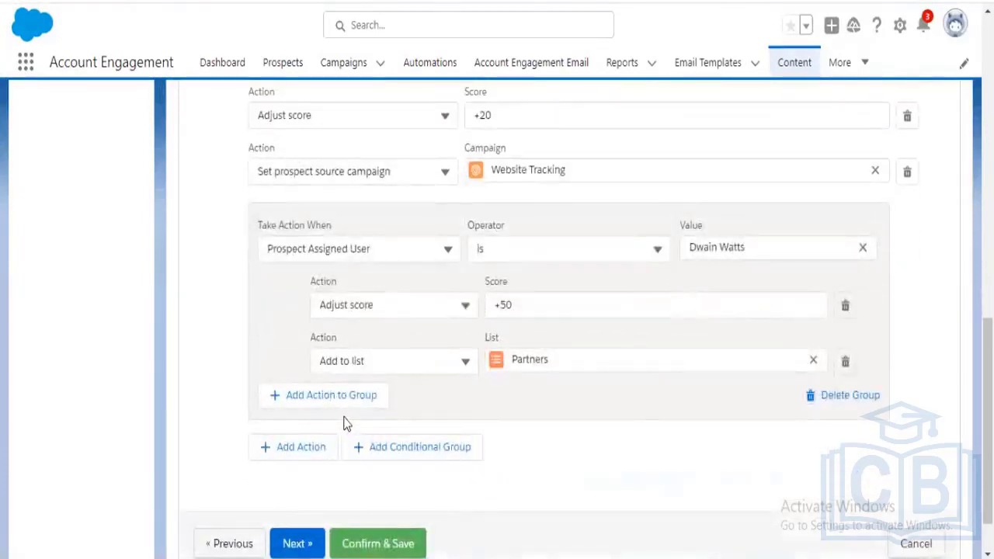
{"action": "scroll", "coordinate": [626, 434], "scroll_direction": "up", "scroll_amount": 2}
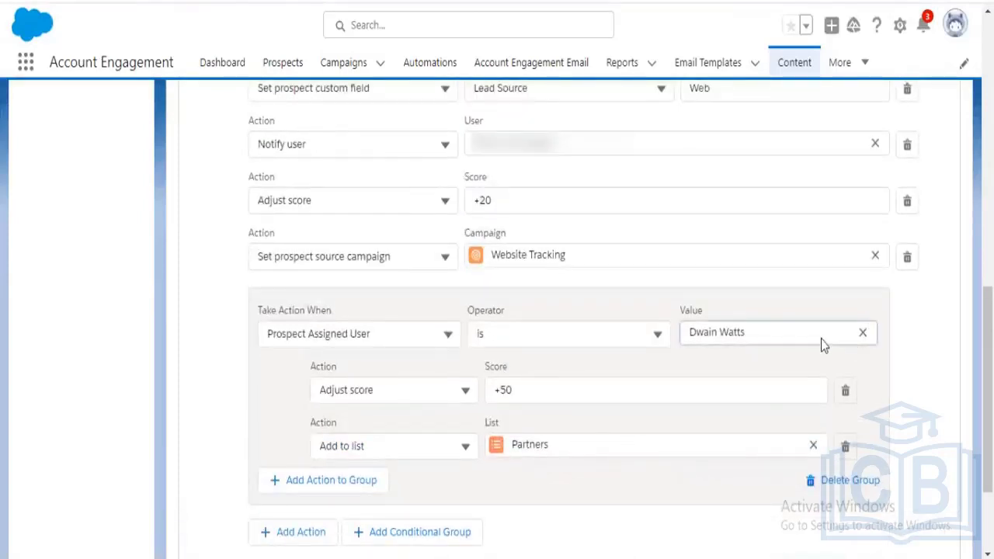
Step: Clear the conditional group's Prospect Assigned User value and reselect the first user offered
{"action": "left_click", "coordinate": [862, 332]}
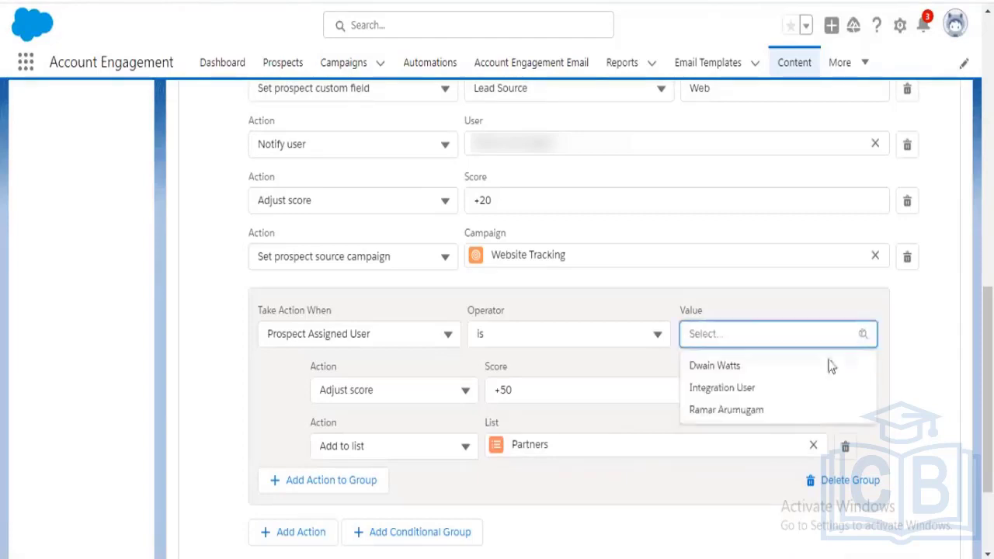
{"action": "left_click", "coordinate": [768, 374]}
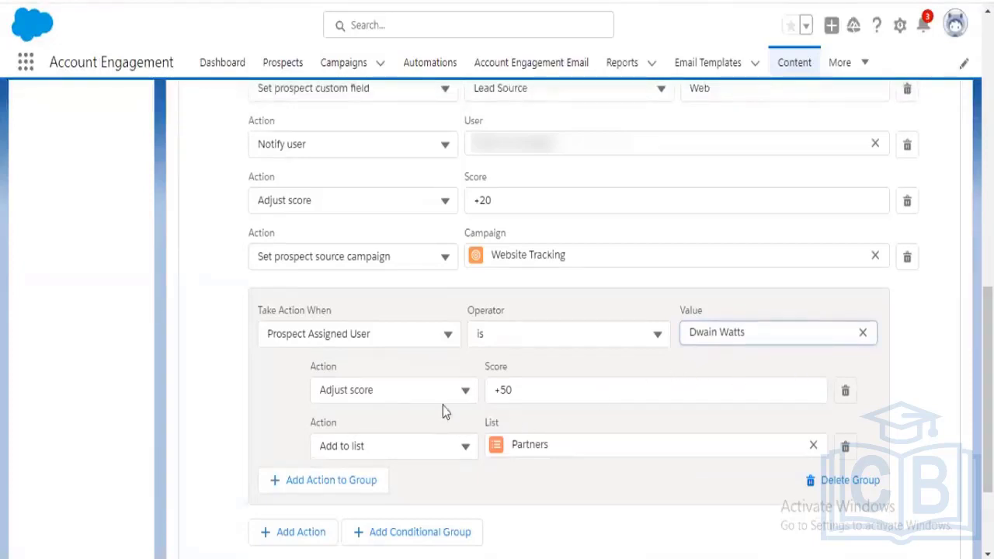
{"action": "left_click", "coordinate": [556, 400]}
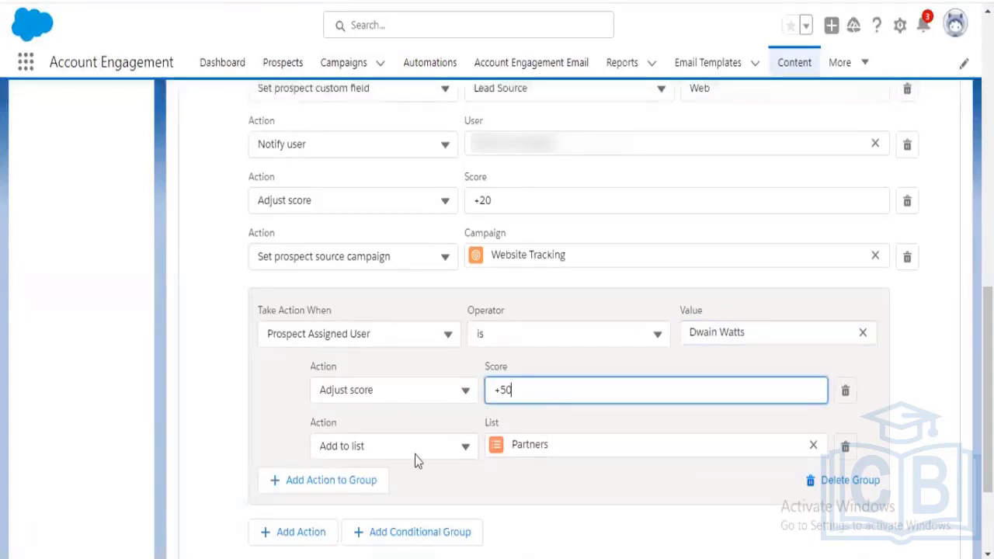
{"action": "left_click", "coordinate": [565, 453]}
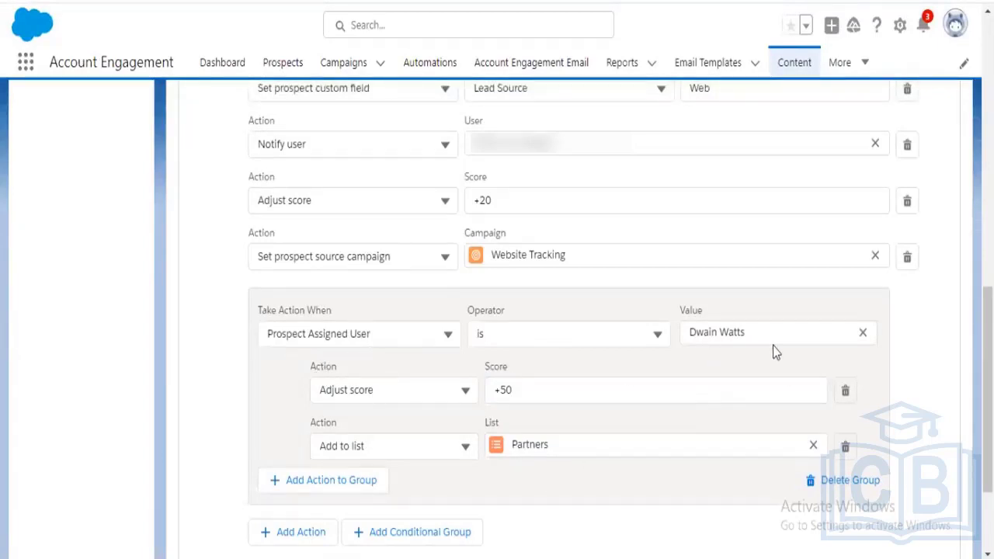
{"action": "left_click", "coordinate": [542, 390]}
{"action": "left_click", "coordinate": [542, 475]}
Step: Compare the completion actions that apply to every prospect with those inside the conditional group
{"action": "scroll", "coordinate": [525, 489], "scroll_direction": "up", "scroll_amount": 1}
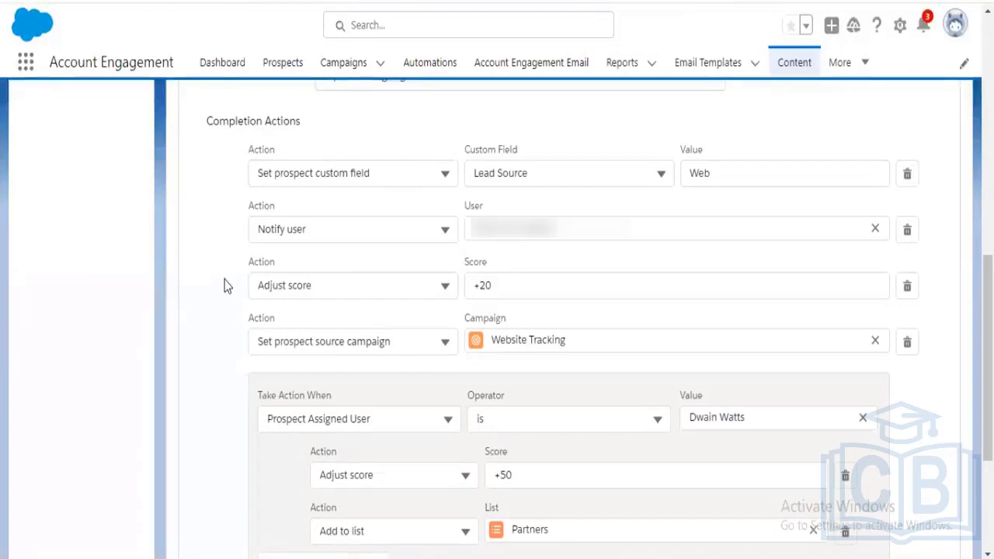
{"action": "scroll", "coordinate": [224, 285], "scroll_direction": "down", "scroll_amount": 2}
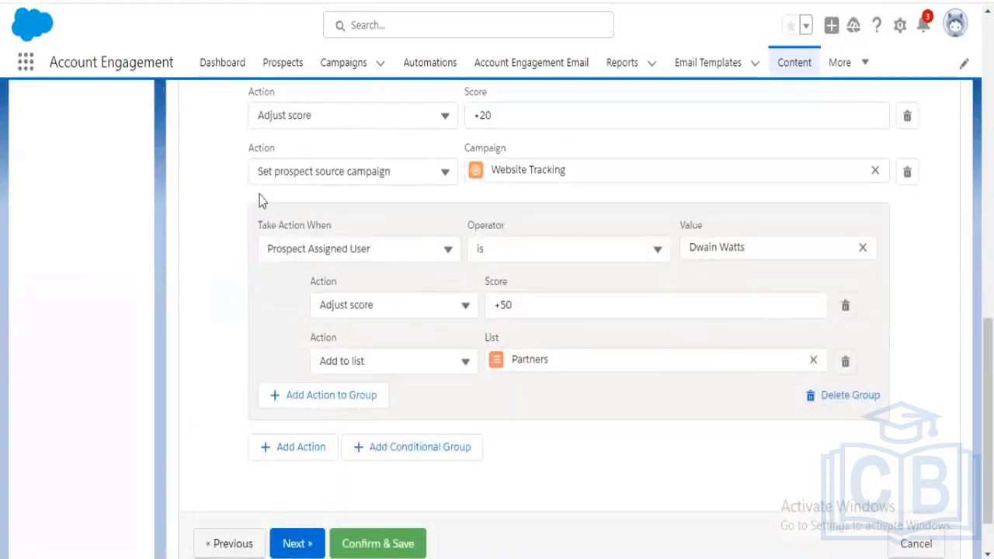
{"action": "scroll", "coordinate": [217, 228], "scroll_direction": "up", "scroll_amount": 2}
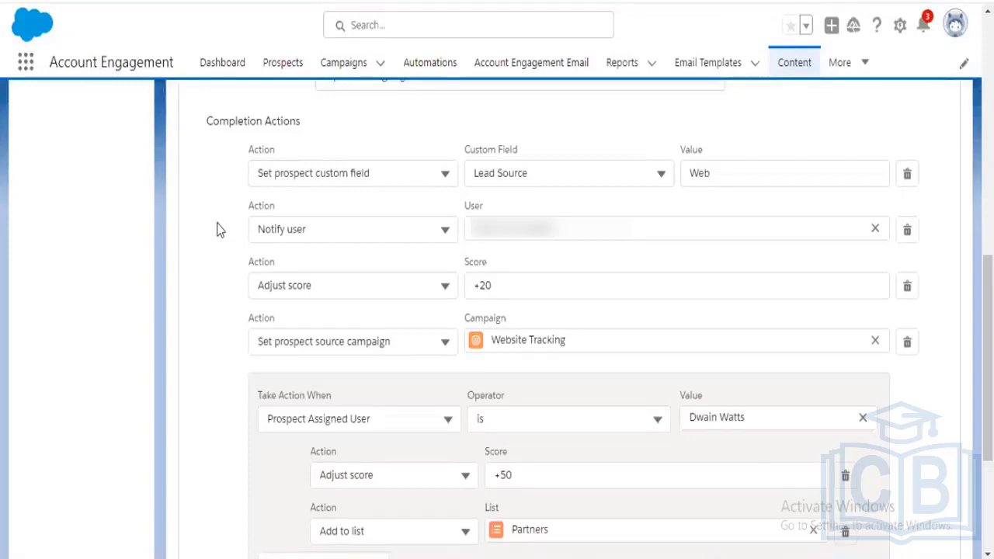
{"action": "scroll", "coordinate": [218, 229], "scroll_direction": "down", "scroll_amount": 1}
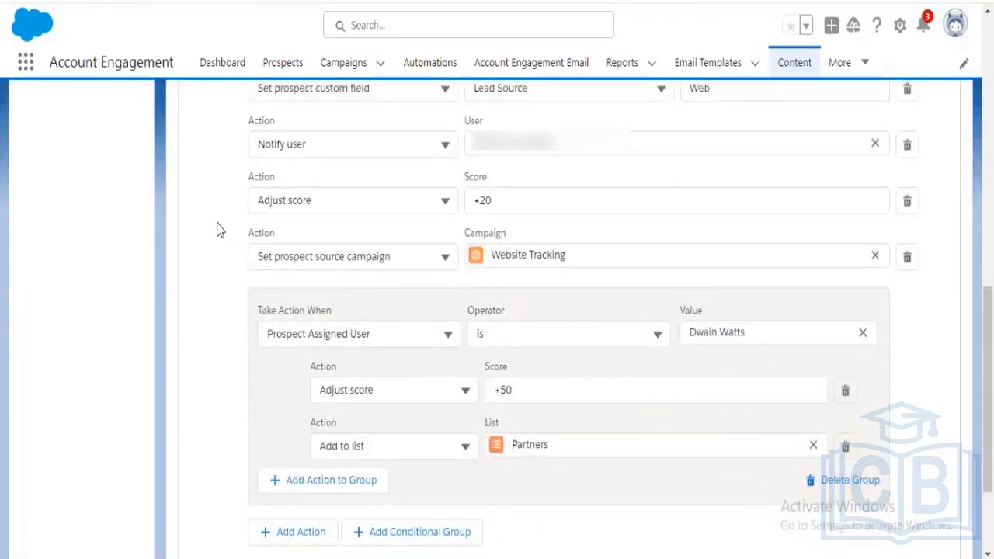
{"action": "scroll", "coordinate": [218, 229], "scroll_direction": "up", "scroll_amount": 1}
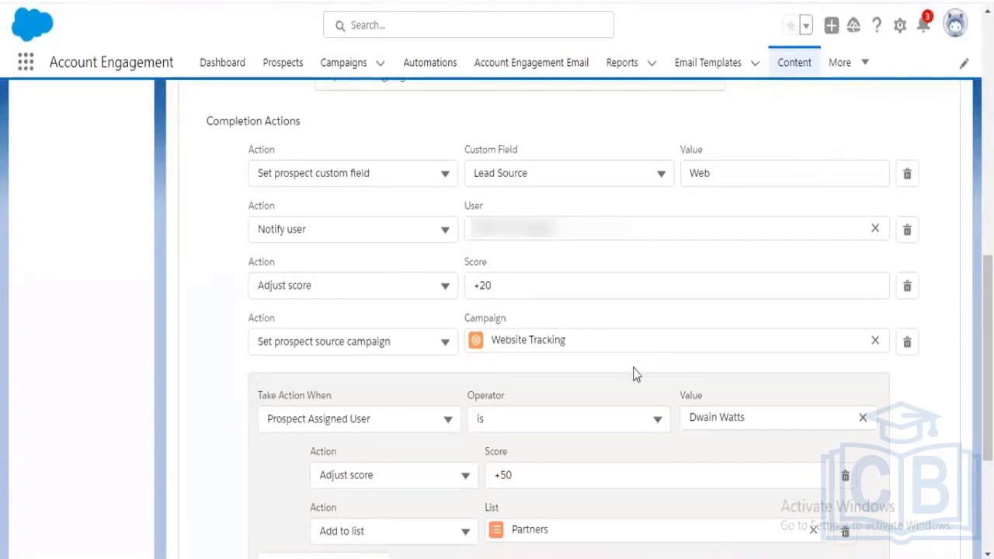
{"action": "scroll", "coordinate": [633, 374], "scroll_direction": "down", "scroll_amount": 1}
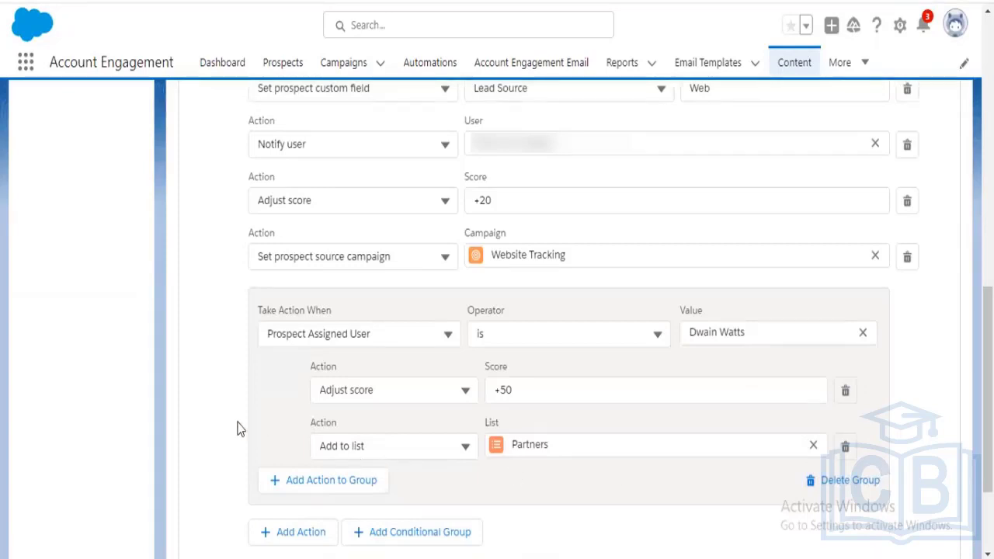
{"action": "scroll", "coordinate": [239, 429], "scroll_direction": "down", "scroll_amount": 1}
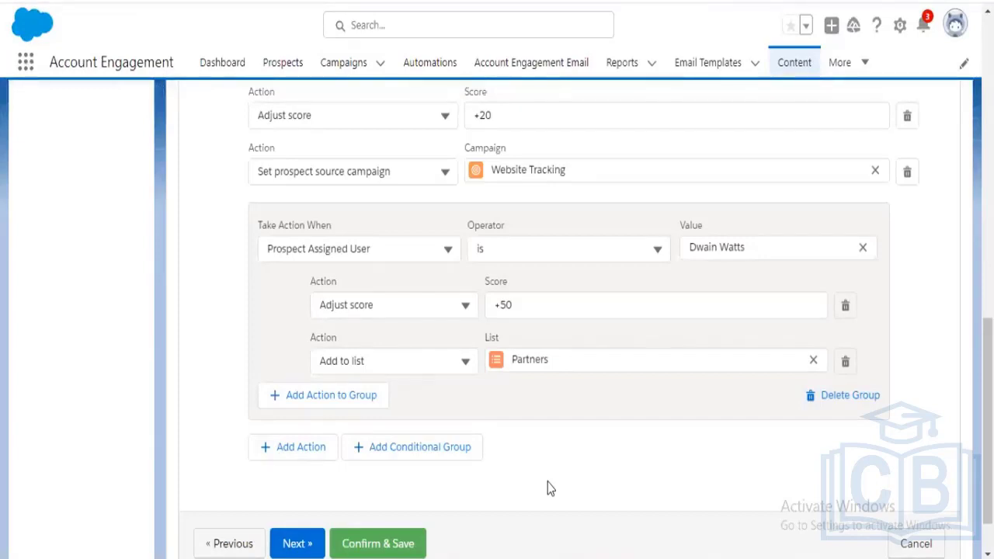
Step: Try Prospect Account Field, and then Prospect Assignment Status with the Assigned operator, as the conditional group's criterion
{"action": "left_click", "coordinate": [441, 250]}
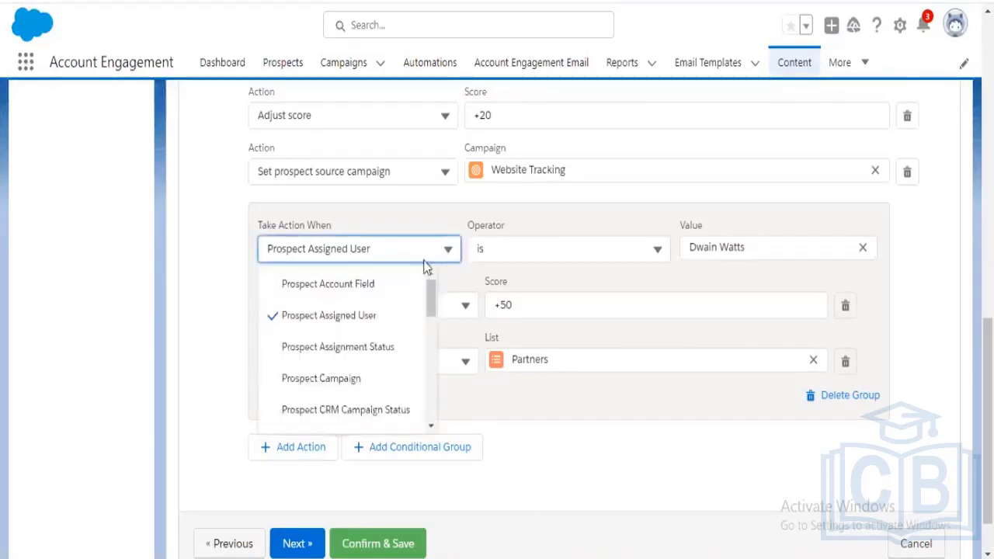
{"action": "left_click", "coordinate": [388, 287]}
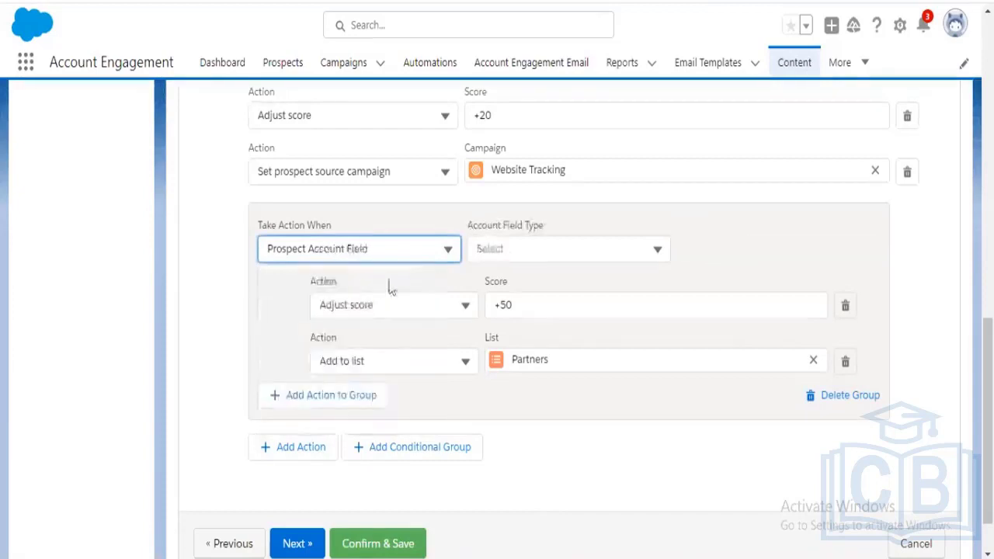
{"action": "left_click", "coordinate": [423, 250]}
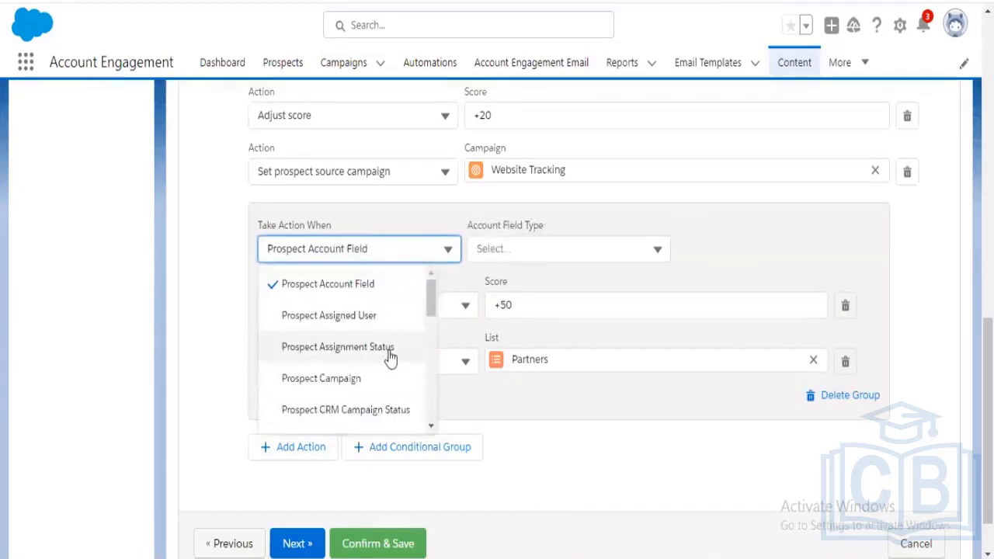
{"action": "left_click", "coordinate": [390, 349]}
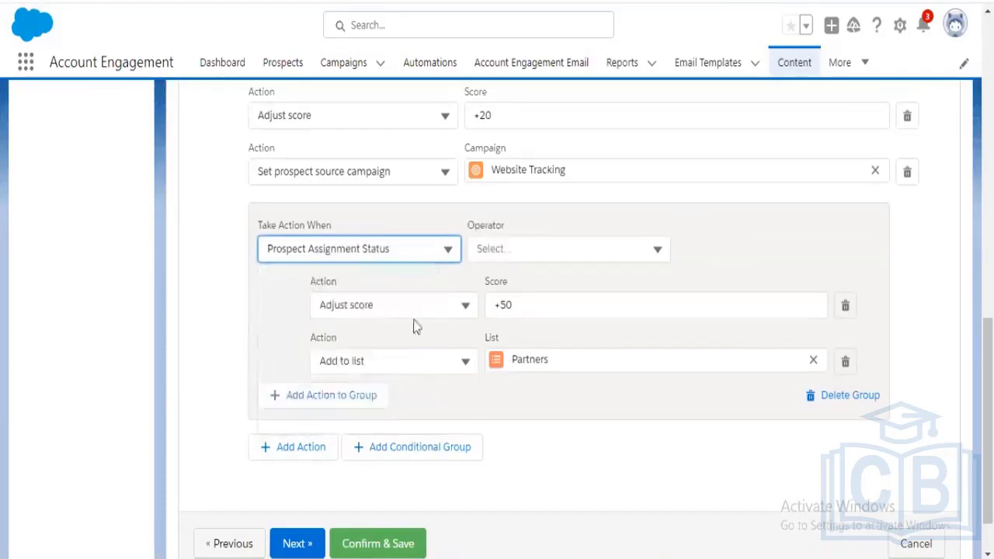
{"action": "left_click", "coordinate": [512, 254]}
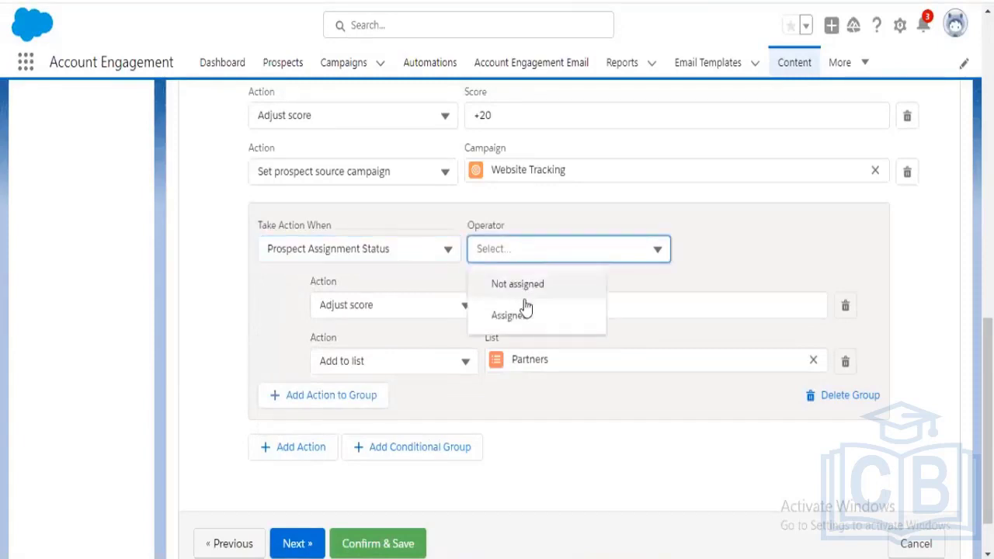
{"action": "left_click", "coordinate": [508, 315]}
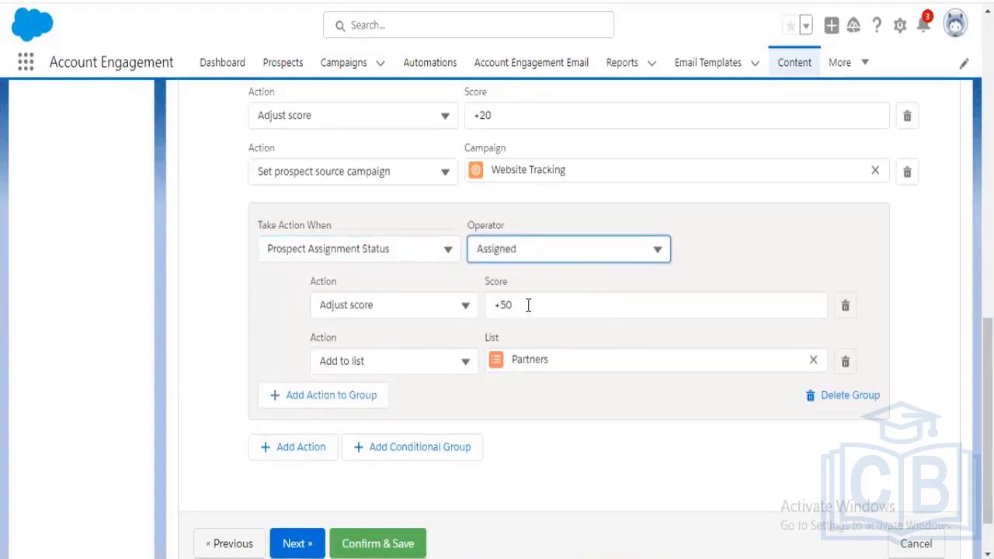
{"action": "left_click", "coordinate": [435, 256]}
{"action": "left_click", "coordinate": [510, 250]}
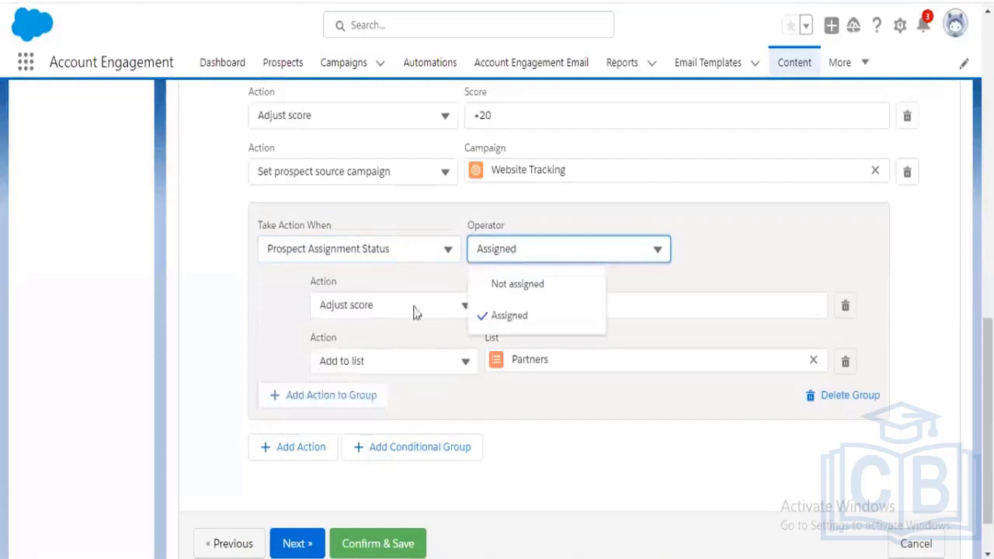
Step: Make the conditional group take action when Prospect CRM Status is Lead, and continue to the Confirm & Save step
{"action": "left_click", "coordinate": [427, 250]}
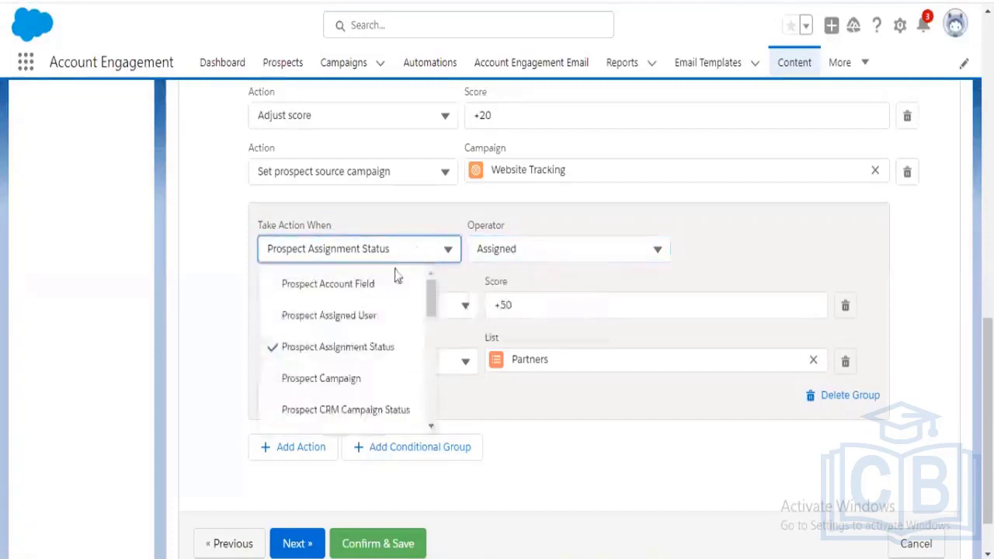
{"action": "scroll", "coordinate": [385, 372], "scroll_direction": "down", "scroll_amount": 1}
{"action": "left_click", "coordinate": [383, 357]}
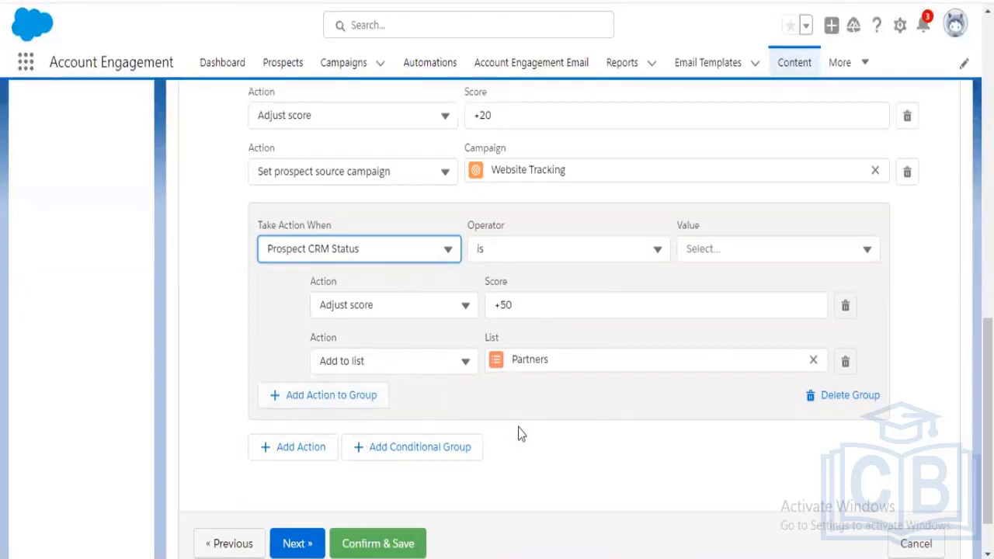
{"action": "left_click", "coordinate": [862, 250]}
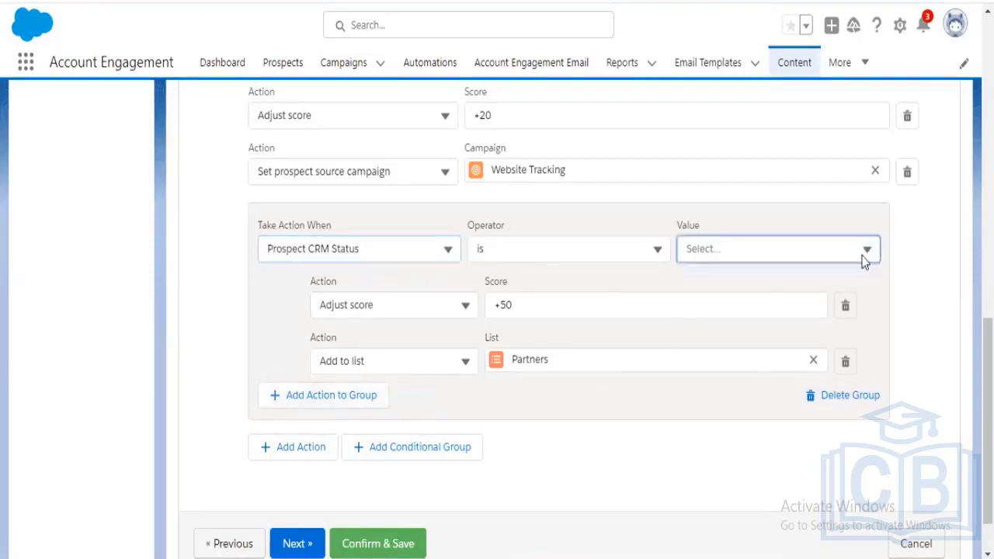
{"action": "left_click", "coordinate": [741, 316]}
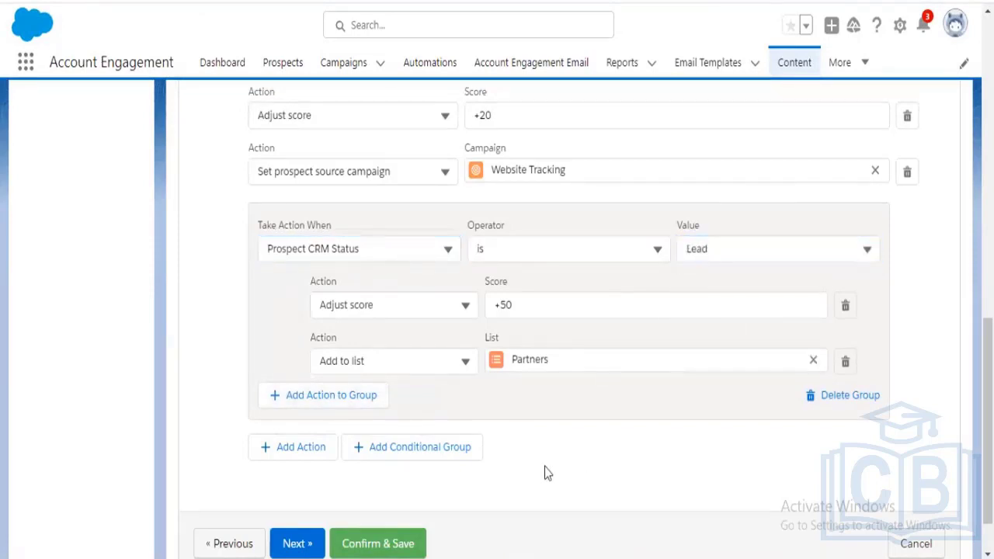
{"action": "scroll", "coordinate": [544, 469], "scroll_direction": "down", "scroll_amount": 1}
{"action": "left_click", "coordinate": [312, 483]}
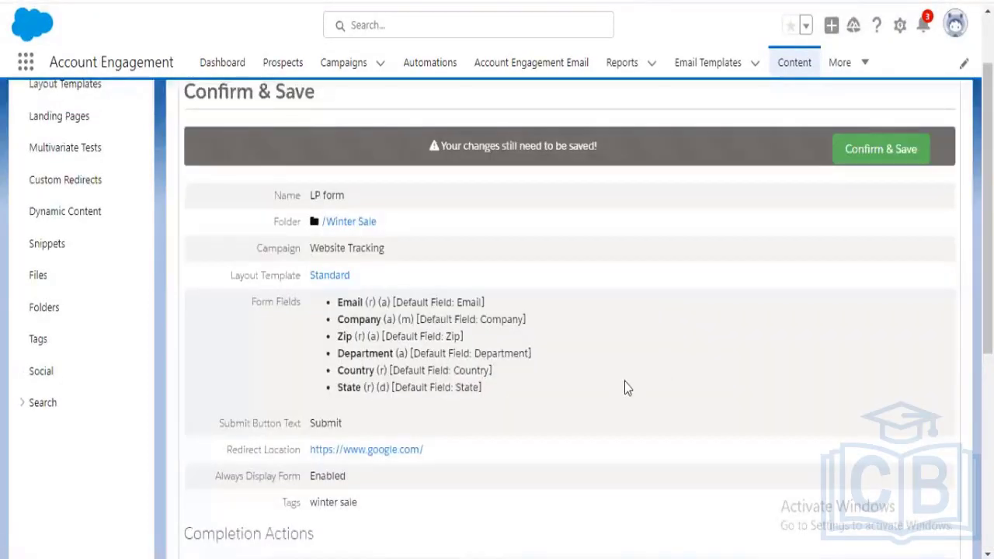
Step: Review the form summary before saving, including the form fields, redirect location, tags and completion actions
{"action": "scroll", "coordinate": [624, 381], "scroll_direction": "down", "scroll_amount": 5}
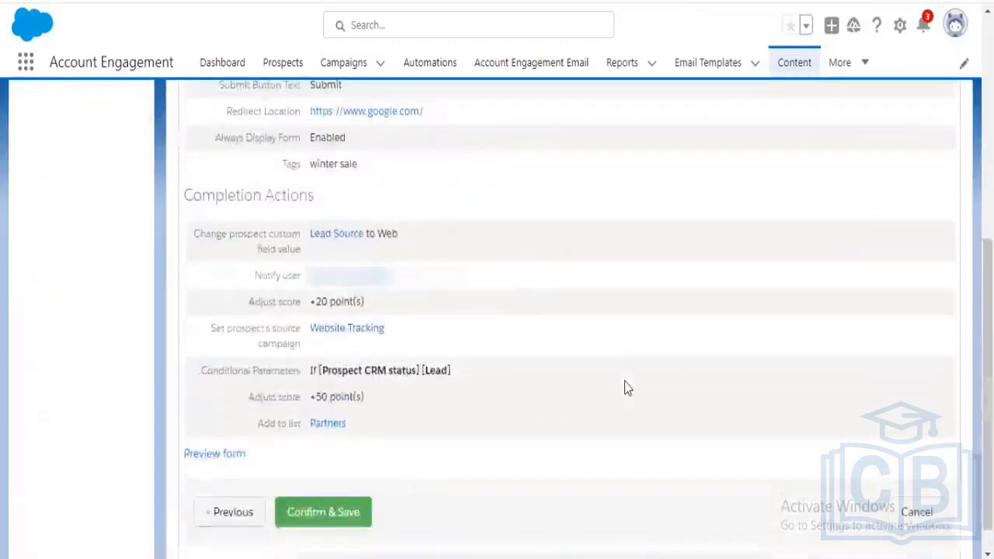
{"action": "scroll", "coordinate": [625, 381], "scroll_direction": "up", "scroll_amount": 2}
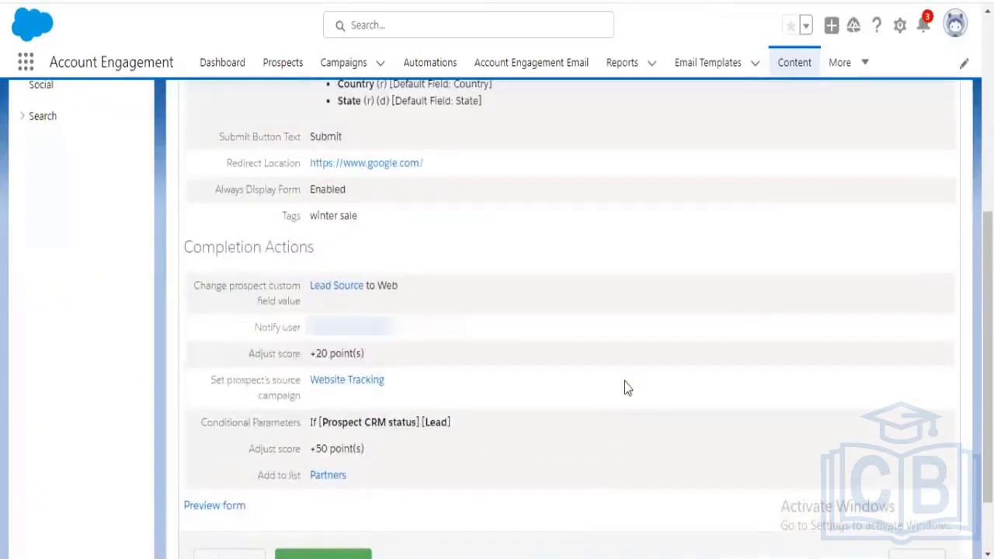
{"action": "scroll", "coordinate": [624, 381], "scroll_direction": "up", "scroll_amount": 4}
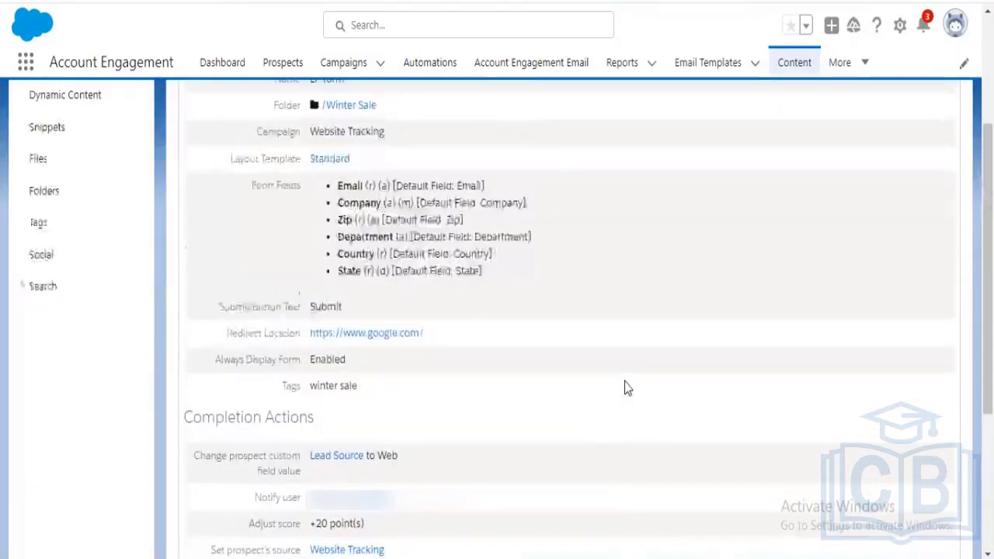
{"action": "scroll", "coordinate": [624, 381], "scroll_direction": "up", "scroll_amount": 4}
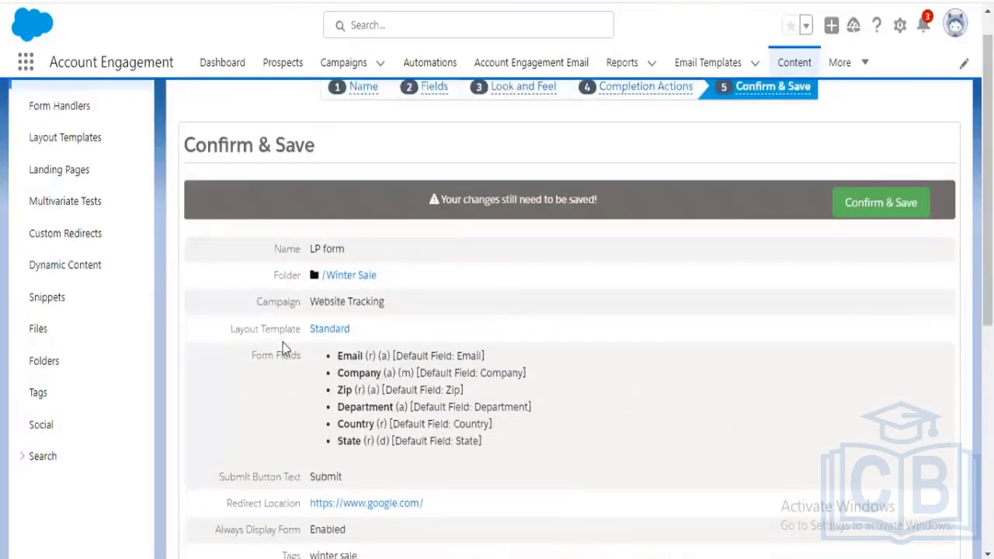
{"action": "scroll", "coordinate": [317, 360], "scroll_direction": "down", "scroll_amount": 1}
{"action": "scroll", "coordinate": [316, 359], "scroll_direction": "down", "scroll_amount": 2}
{"action": "scroll", "coordinate": [326, 311], "scroll_direction": "down", "scroll_amount": 2}
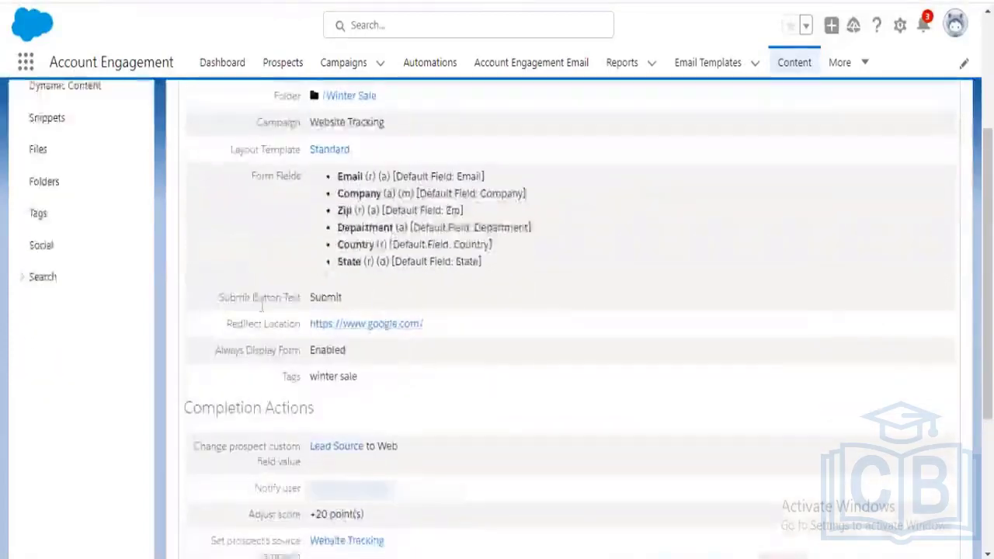
{"action": "scroll", "coordinate": [298, 333], "scroll_direction": "down", "scroll_amount": 1}
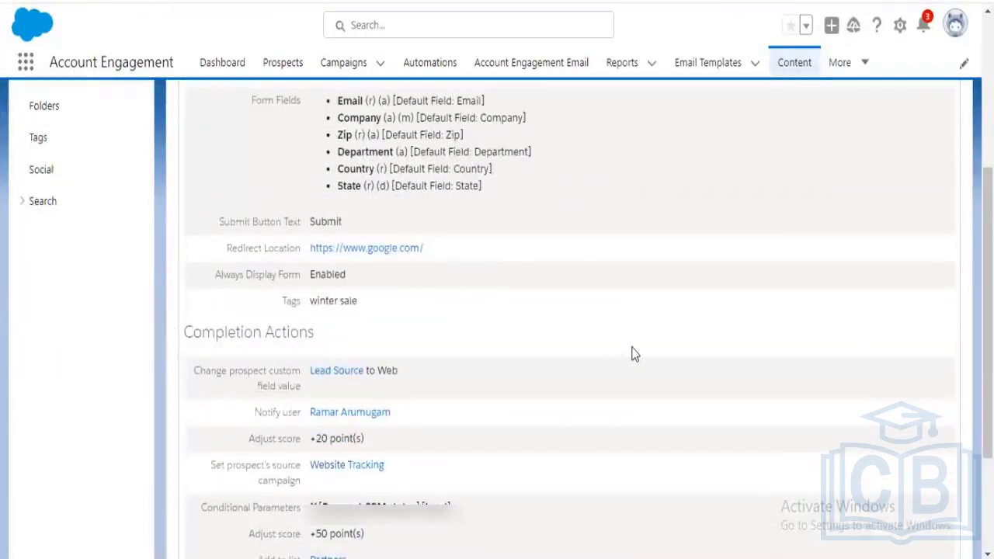
Step: Review the form's Look and Feel settings and its Fields step
{"action": "scroll", "coordinate": [632, 351], "scroll_direction": "up", "scroll_amount": 4}
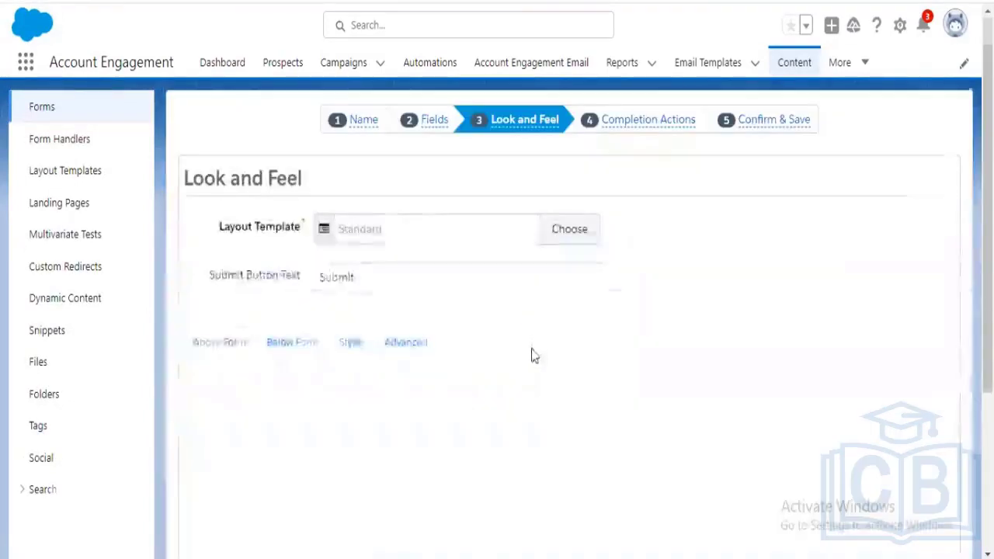
{"action": "scroll", "coordinate": [532, 355], "scroll_direction": "down", "scroll_amount": 3}
{"action": "scroll", "coordinate": [655, 233], "scroll_direction": "up", "scroll_amount": 3}
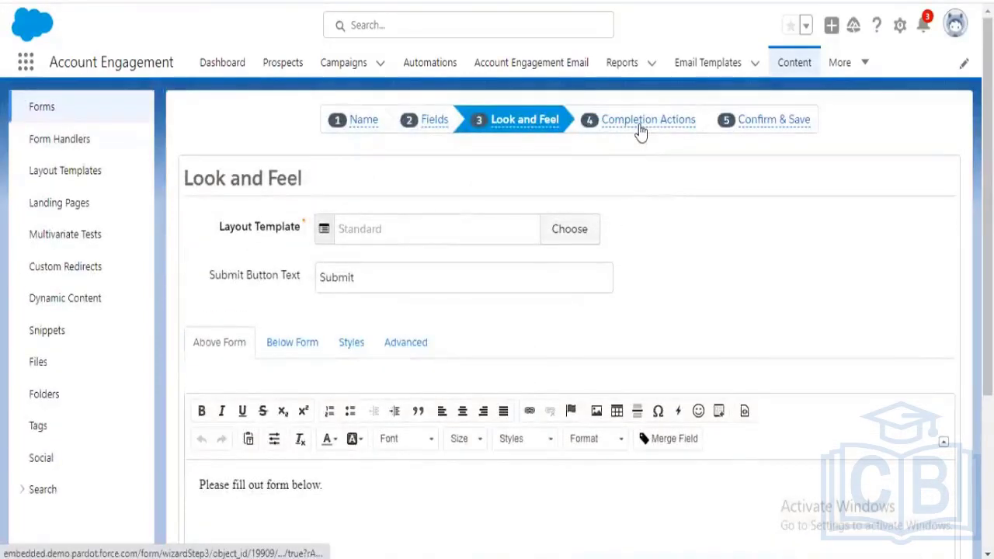
{"action": "left_click", "coordinate": [428, 125]}
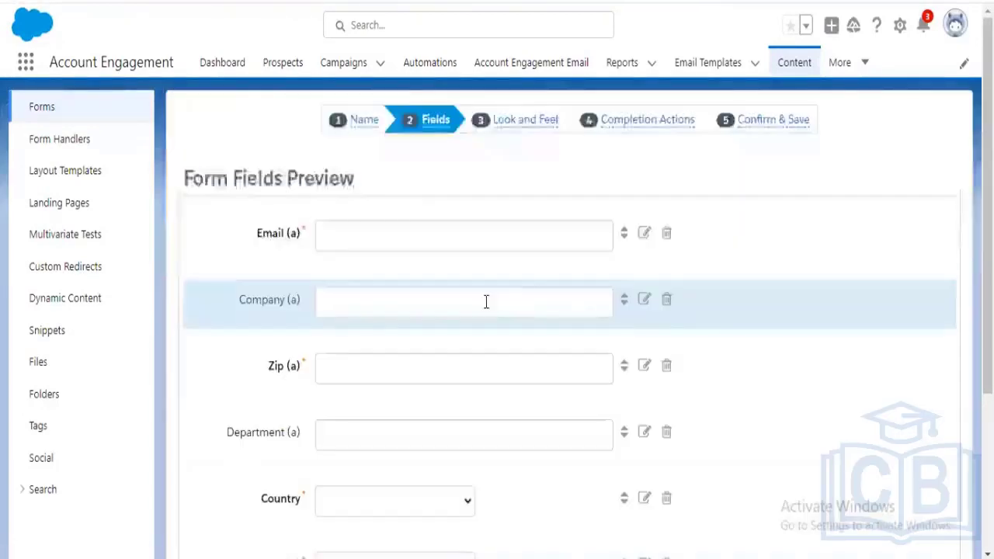
{"action": "scroll", "coordinate": [539, 344], "scroll_direction": "down", "scroll_amount": 3}
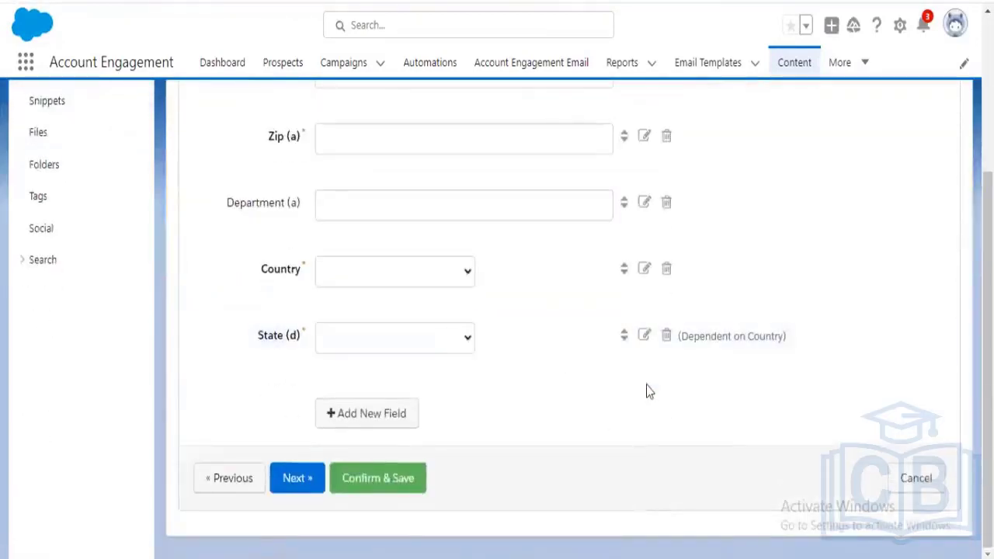
{"action": "scroll", "coordinate": [649, 391], "scroll_direction": "up", "scroll_amount": 3}
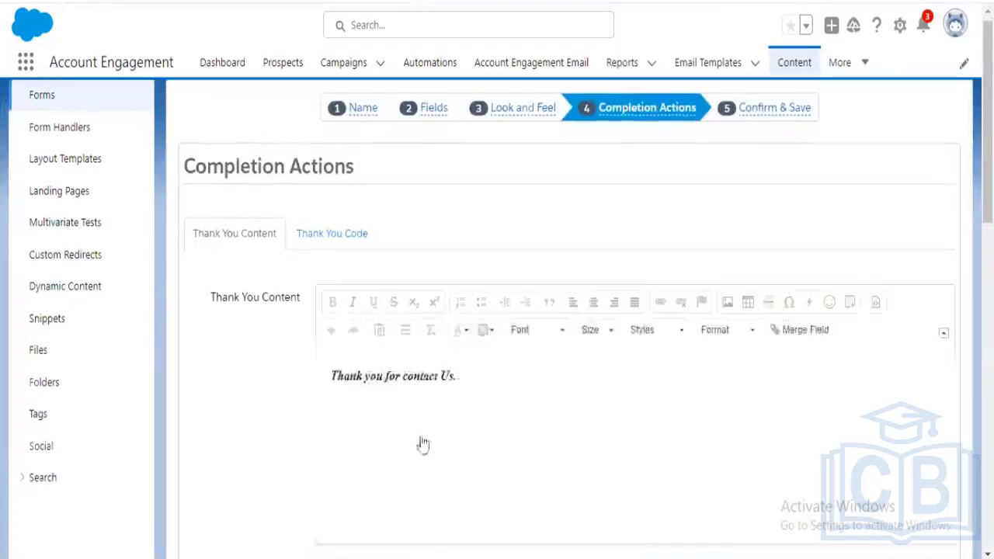
Step: Turn off "Always display form after submission" in the Completion Actions step and continue to Confirm & Save
{"action": "scroll", "coordinate": [421, 444], "scroll_direction": "down", "scroll_amount": 3}
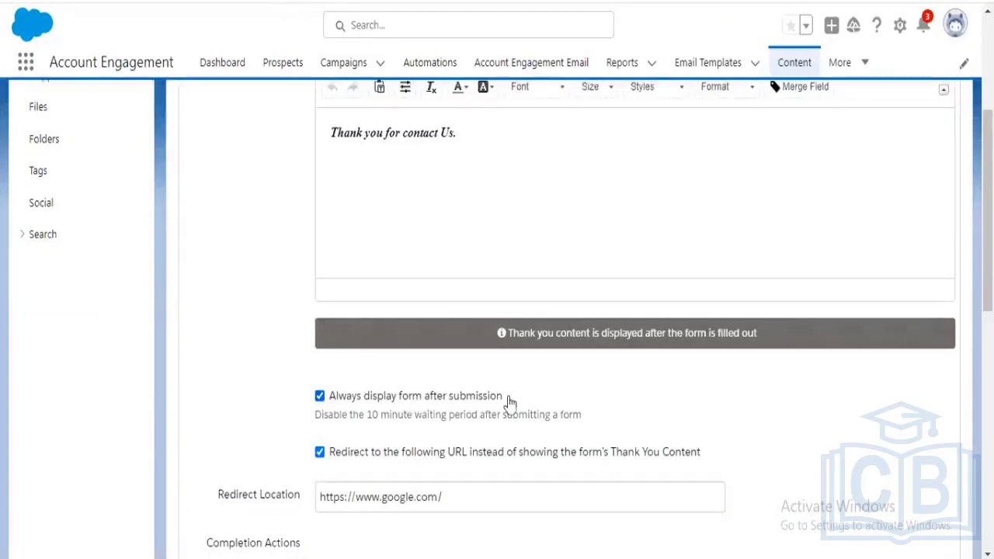
{"action": "left_click_drag", "start_coordinate": [461, 433], "coordinate": [330, 403]}
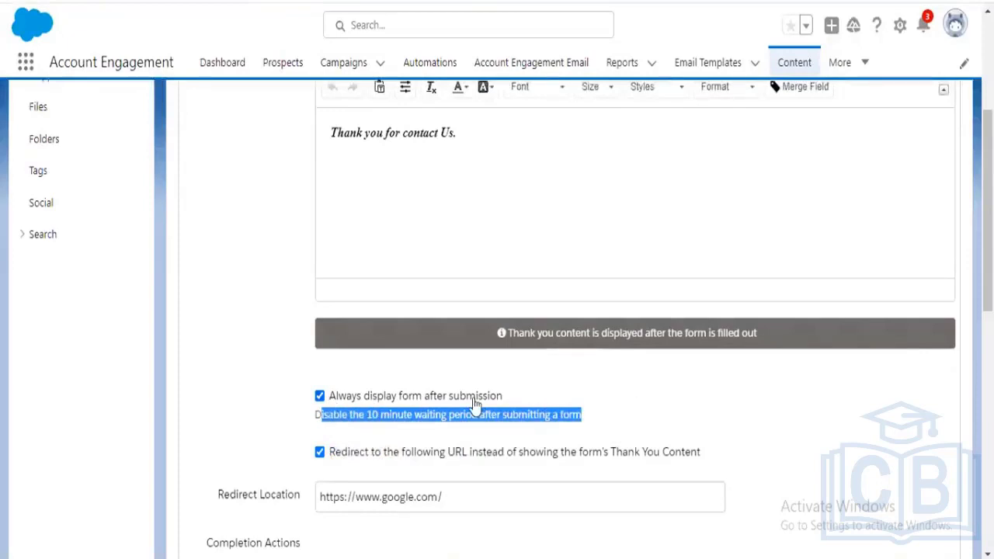
{"action": "left_click", "coordinate": [244, 404]}
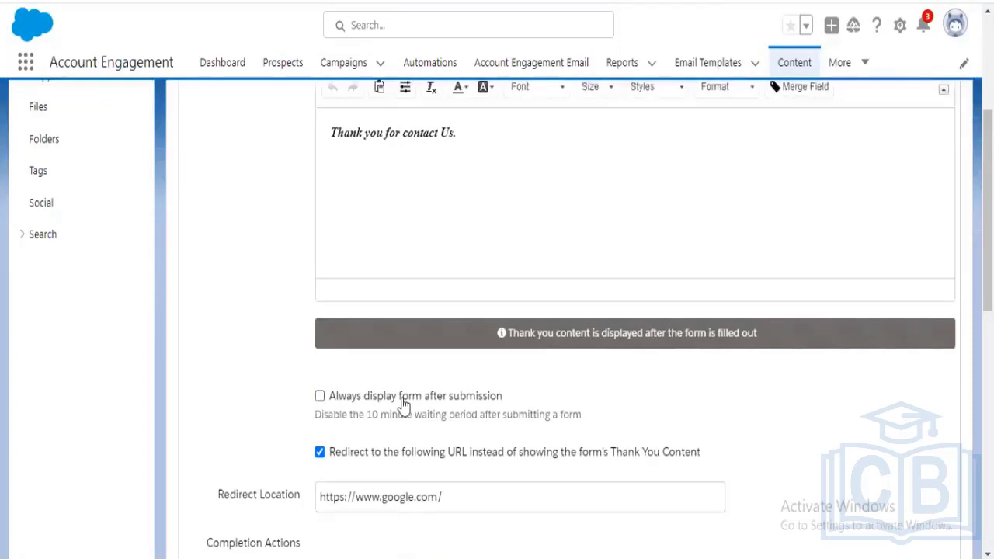
{"action": "key", "text": "alt+Tab"}
{"action": "key", "text": "alt+Tab"}
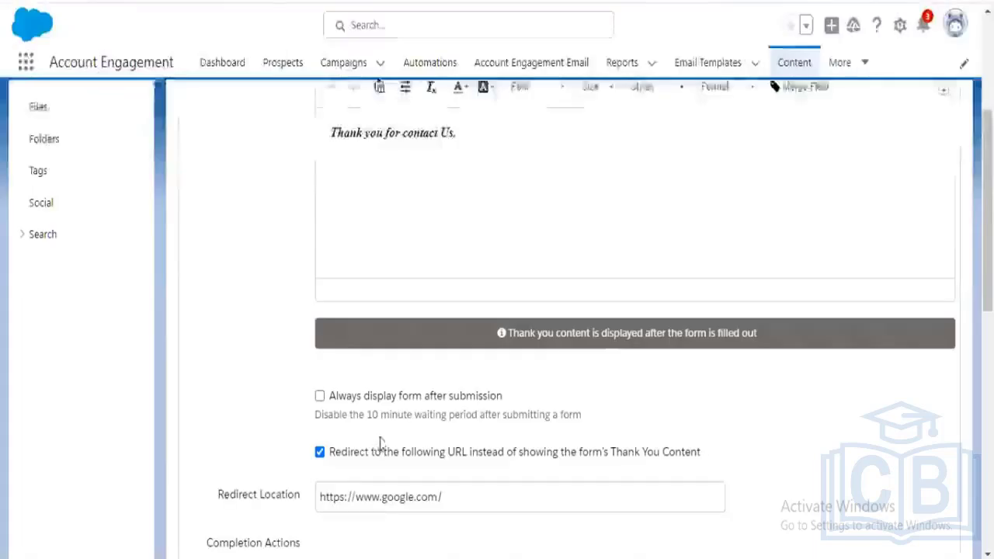
{"action": "scroll", "coordinate": [377, 443], "scroll_direction": "down", "scroll_amount": 3}
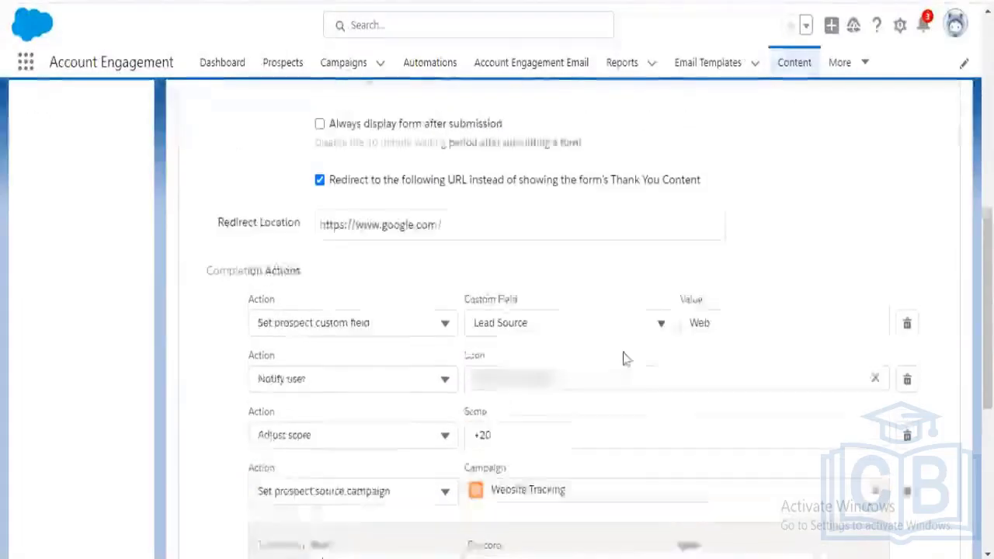
{"action": "scroll", "coordinate": [625, 358], "scroll_direction": "down", "scroll_amount": 5}
{"action": "left_click", "coordinate": [406, 477]}
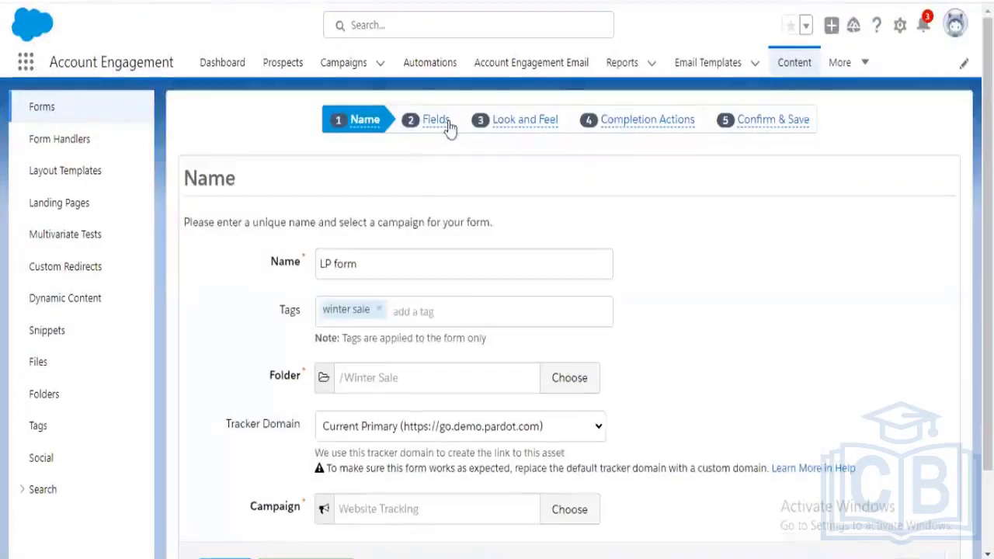
Step: Try to turn off "Always display even if previously completed" for the Email field, and switch it back on
{"action": "left_click", "coordinate": [445, 129]}
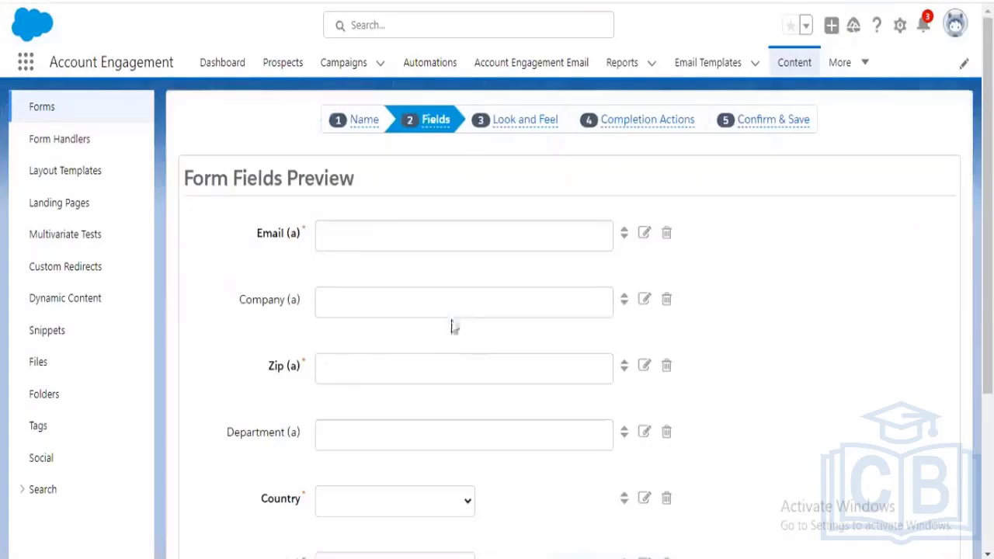
{"action": "left_click", "coordinate": [644, 234]}
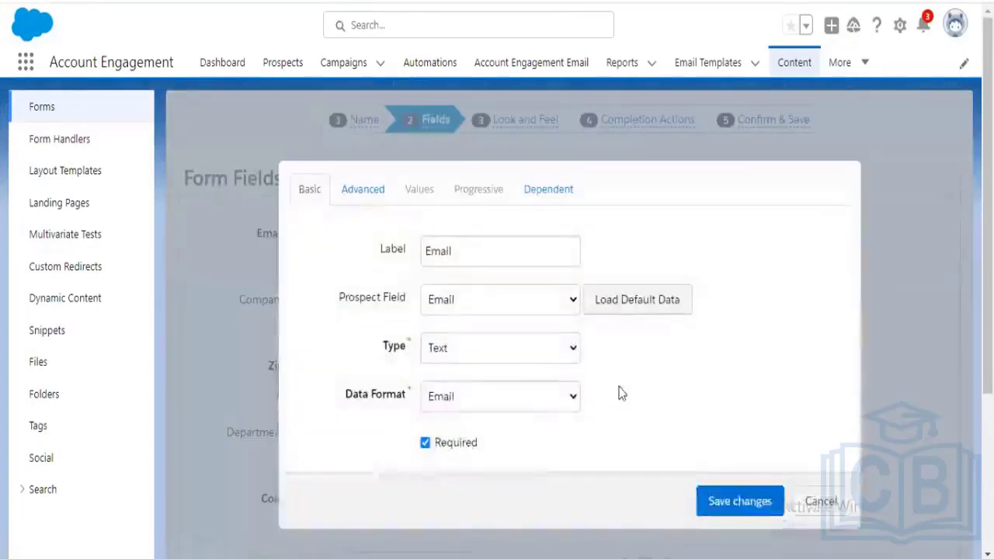
{"action": "left_click", "coordinate": [372, 198]}
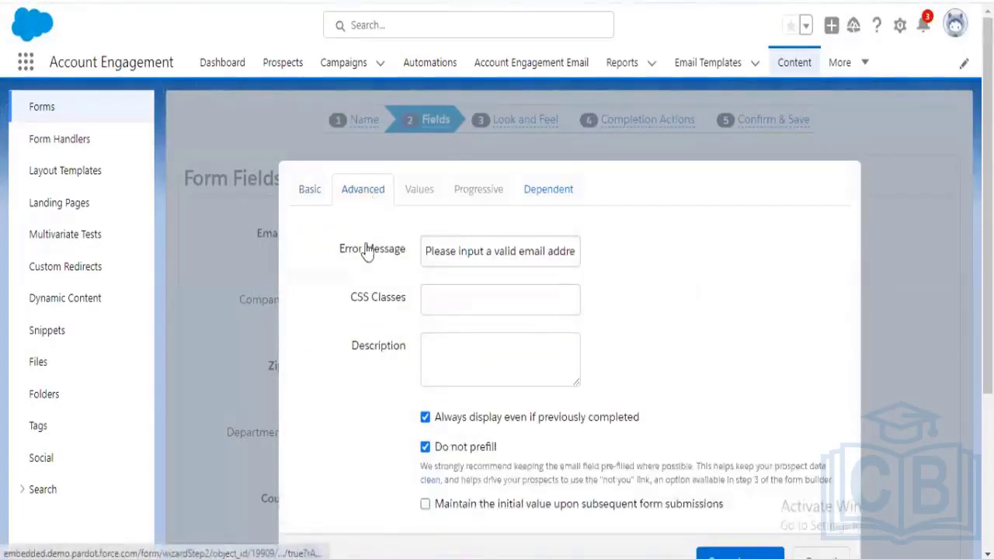
{"action": "scroll", "coordinate": [651, 360], "scroll_direction": "down", "scroll_amount": 1}
{"action": "left_click", "coordinate": [535, 334]}
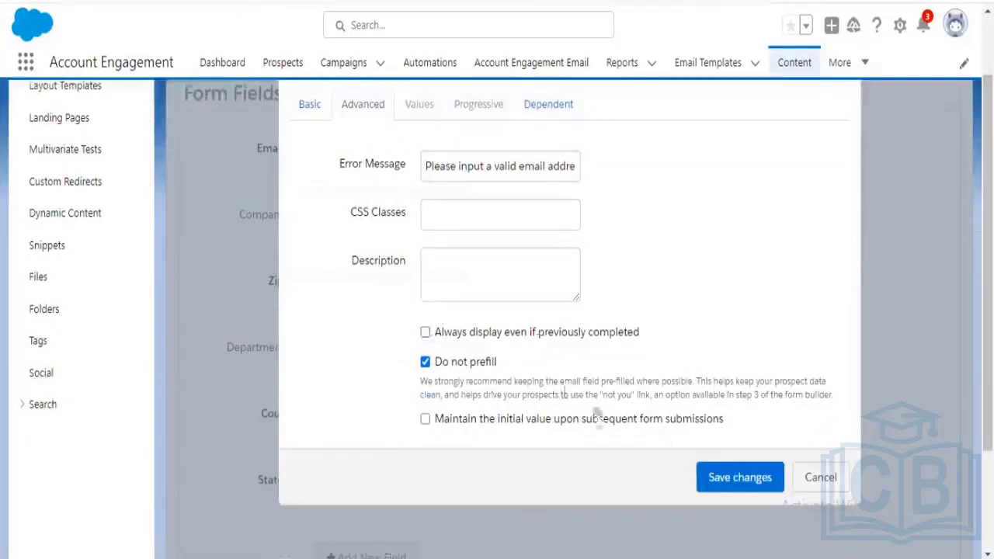
{"action": "left_click", "coordinate": [735, 482]}
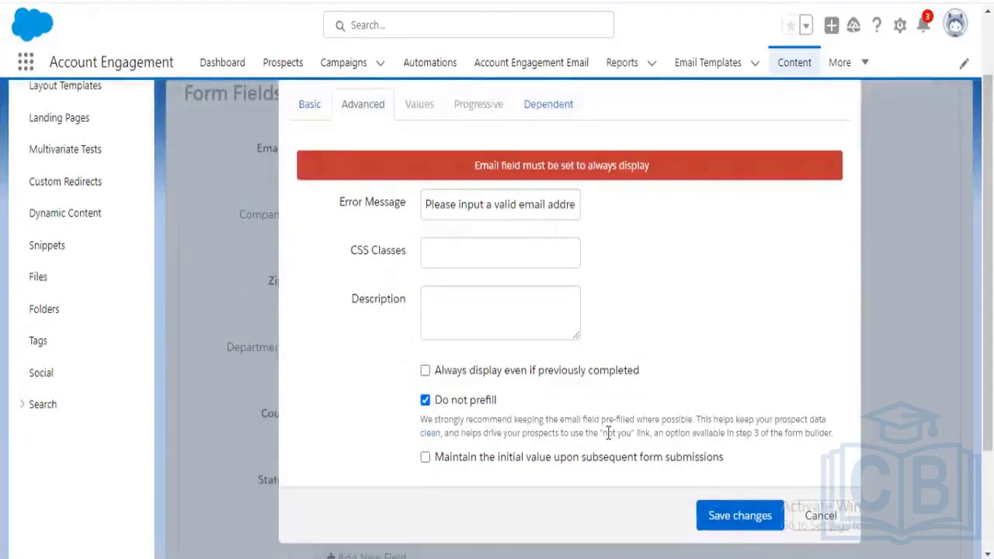
{"action": "left_click", "coordinate": [501, 372]}
{"action": "left_click", "coordinate": [722, 514]}
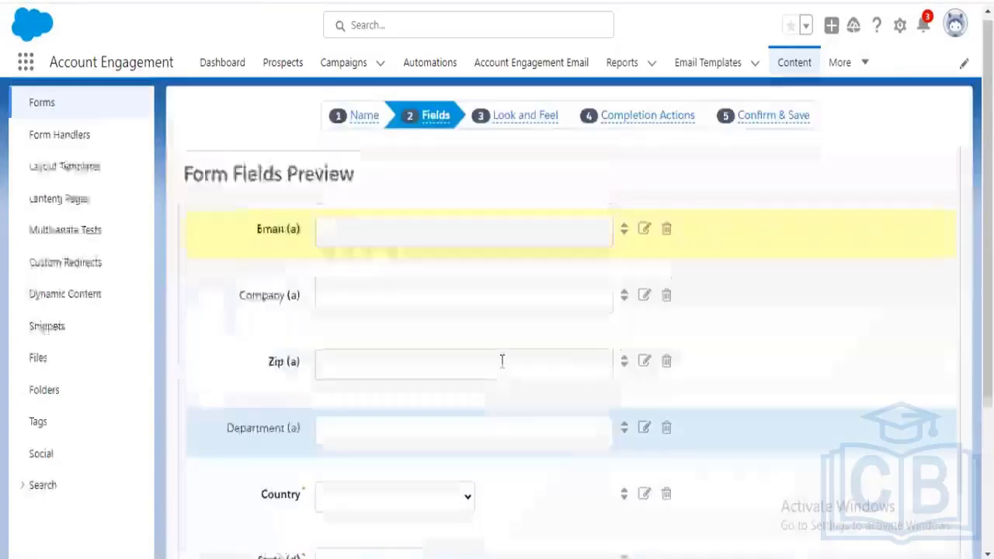
Step: Turn off "Always display even if previously completed" for the Company field and save the field changes
{"action": "left_click", "coordinate": [642, 299]}
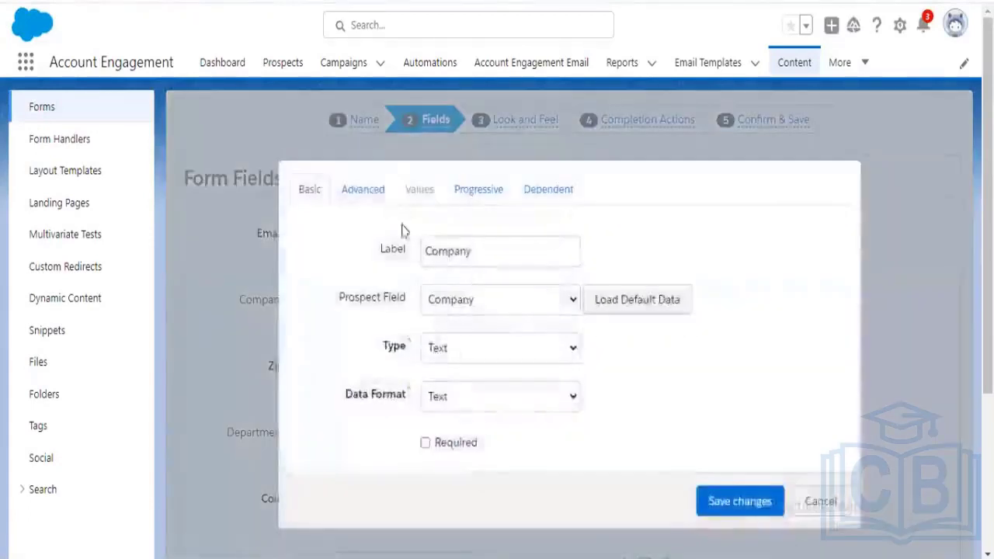
{"action": "left_click", "coordinate": [362, 190]}
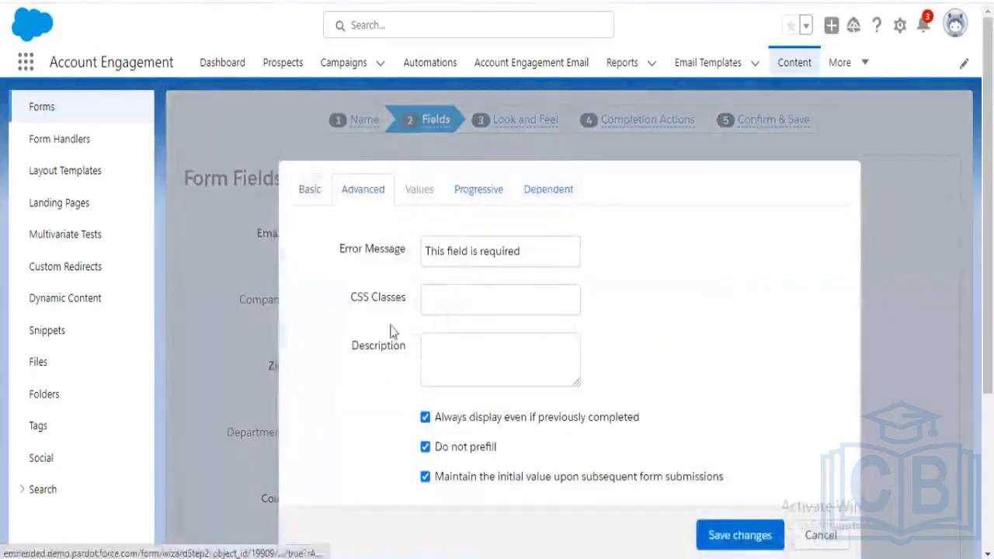
{"action": "left_click", "coordinate": [469, 417]}
{"action": "left_click", "coordinate": [729, 535]}
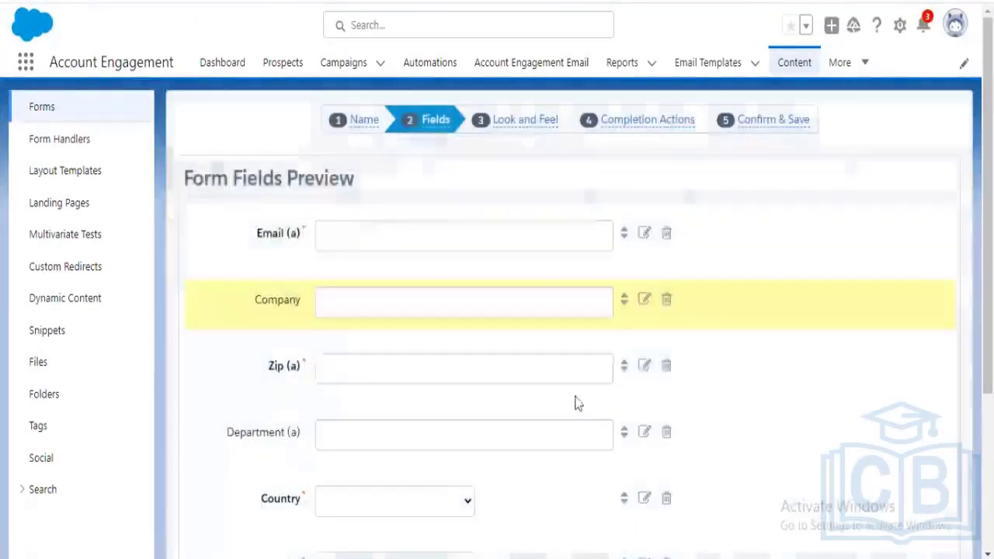
Step: Turn off "Always display even if previously completed" for the Zip field and save the field changes
{"action": "left_click", "coordinate": [643, 367]}
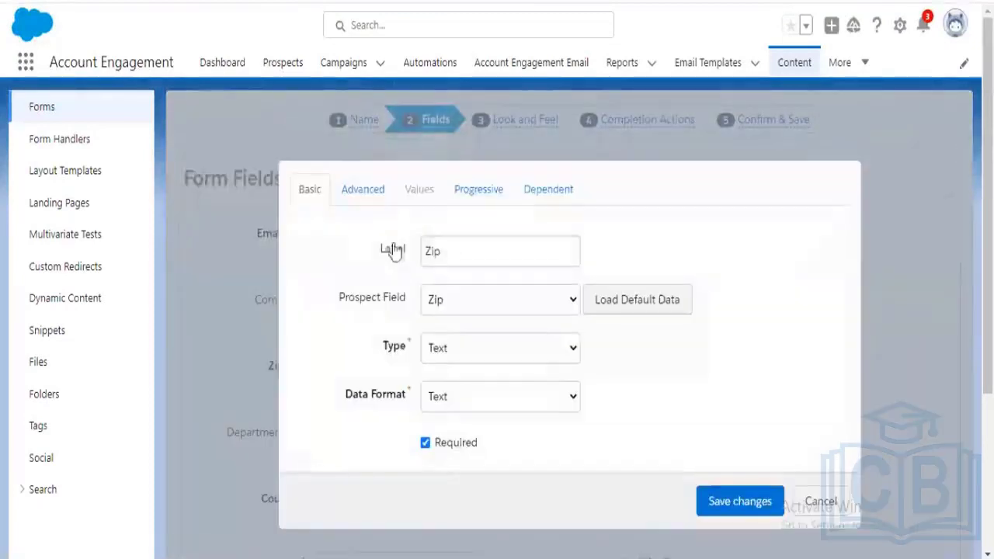
{"action": "left_click", "coordinate": [373, 203]}
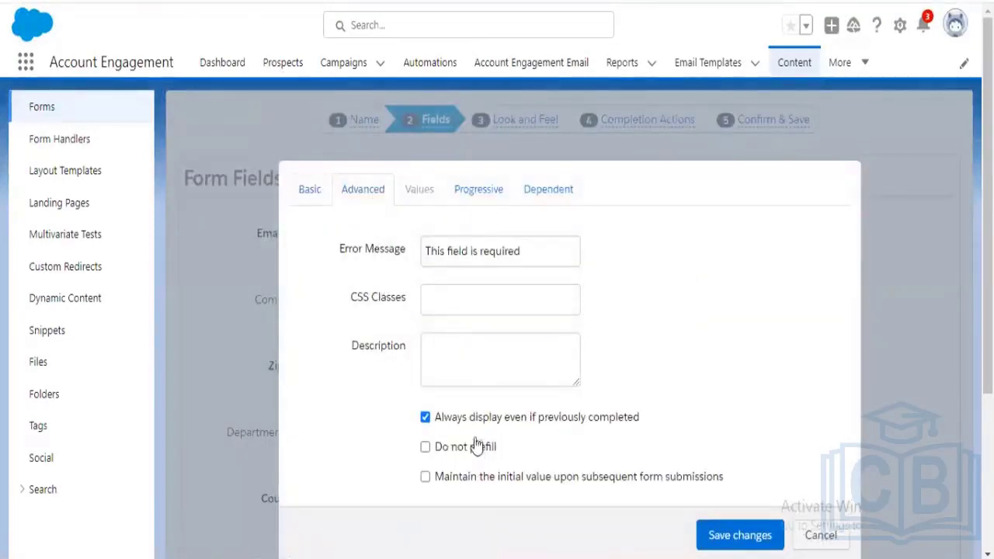
{"action": "left_click", "coordinate": [476, 423]}
{"action": "left_click", "coordinate": [702, 536]}
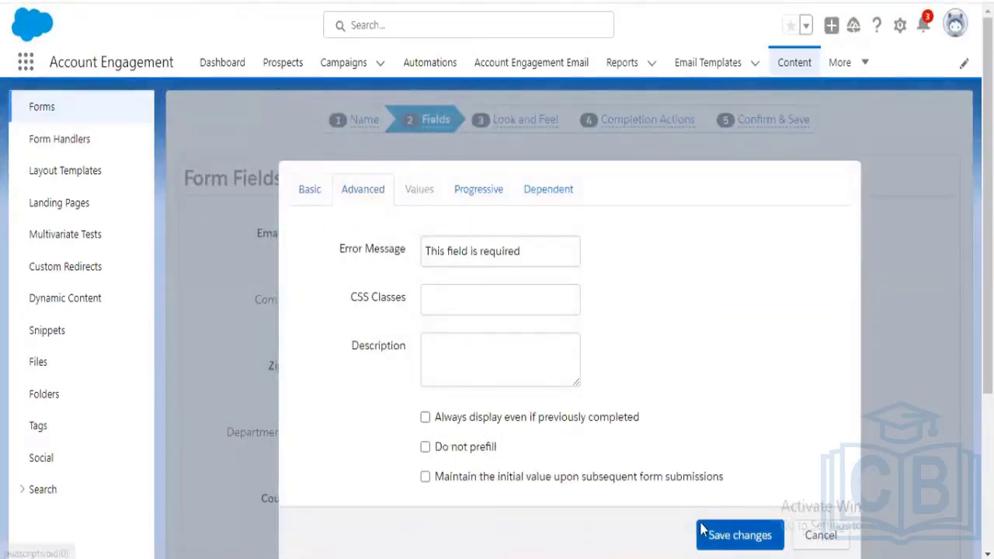
Step: Turn off "Always display even if previously completed" for the Department field and save the field changes
{"action": "scroll", "coordinate": [485, 411], "scroll_direction": "down", "scroll_amount": 1}
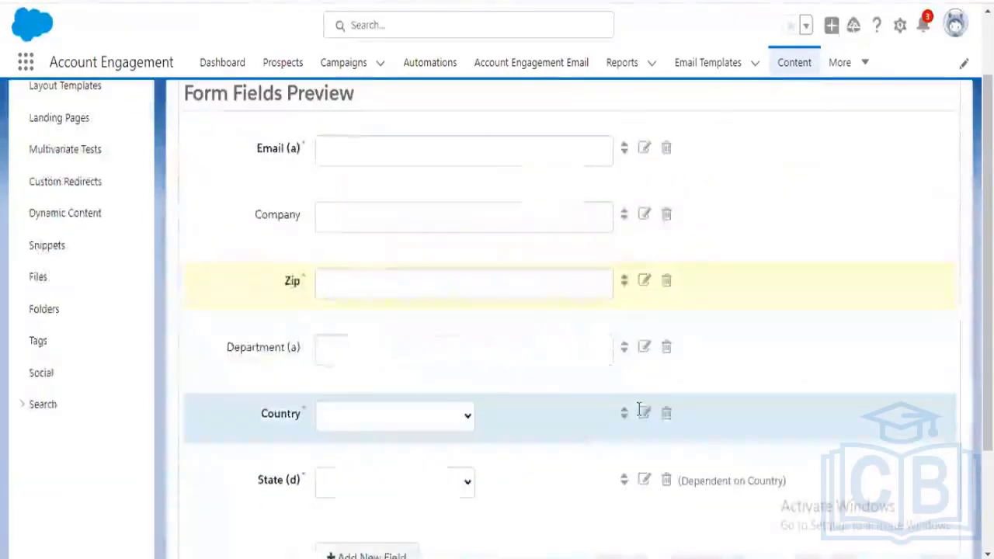
{"action": "left_click", "coordinate": [645, 348]}
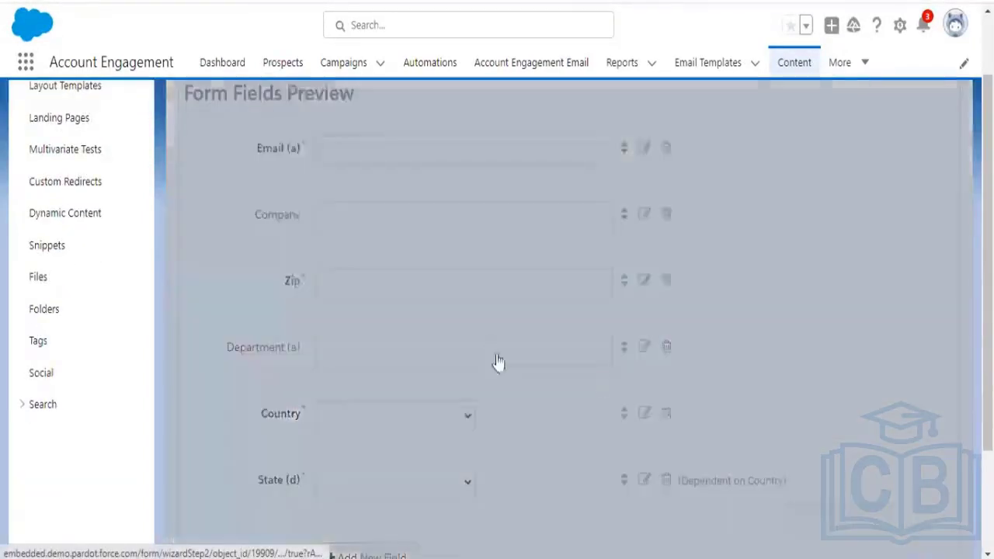
{"action": "left_click", "coordinate": [366, 109]}
{"action": "left_click", "coordinate": [460, 343]}
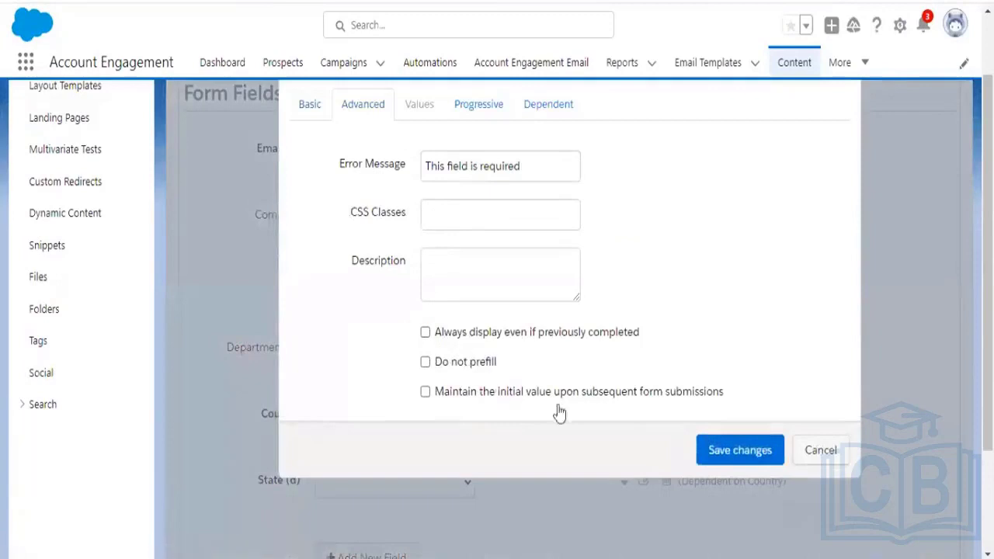
{"action": "left_click", "coordinate": [721, 460]}
Step: Check the Country field's advanced settings and confirm the changes to the form fields
{"action": "scroll", "coordinate": [531, 435], "scroll_direction": "down", "scroll_amount": 2}
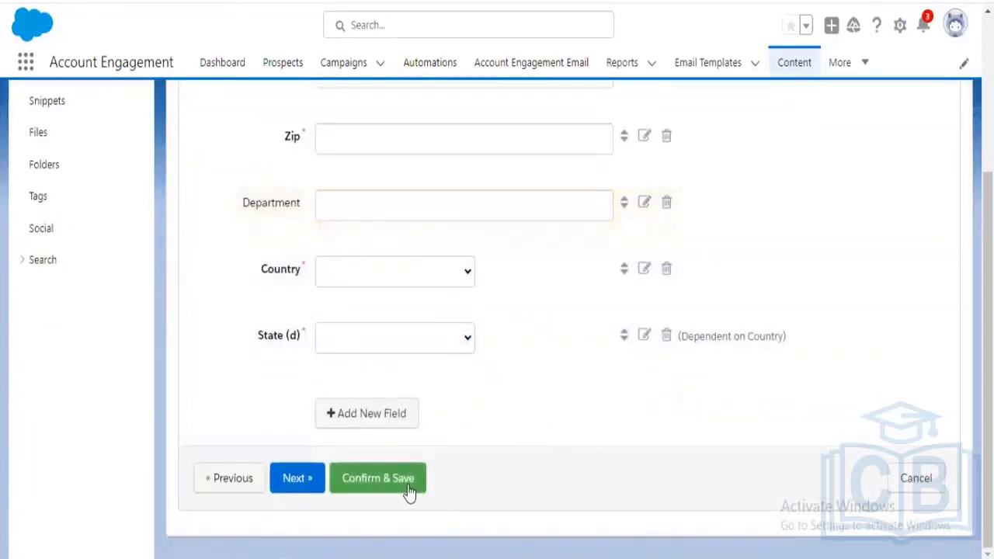
{"action": "left_click", "coordinate": [647, 273]}
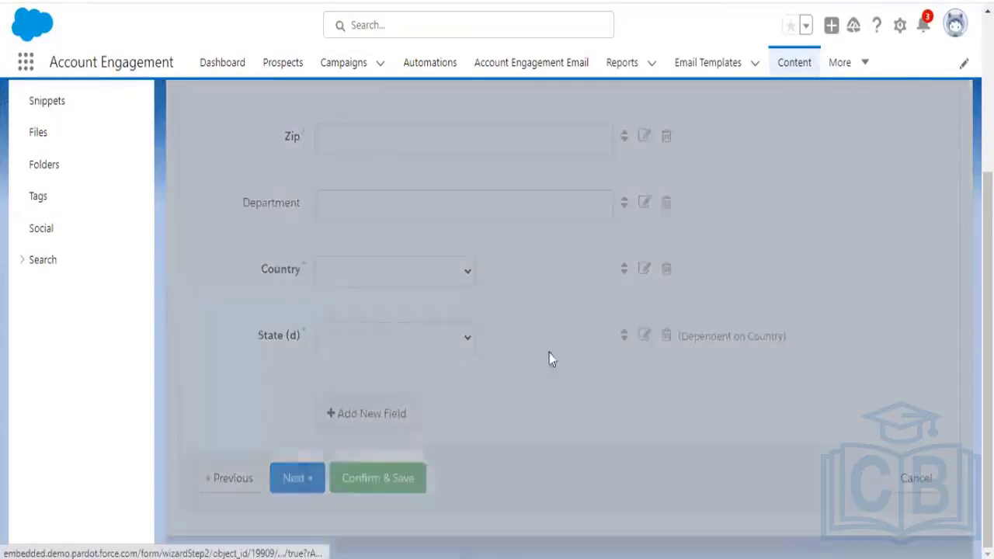
{"action": "left_click", "coordinate": [371, 130]}
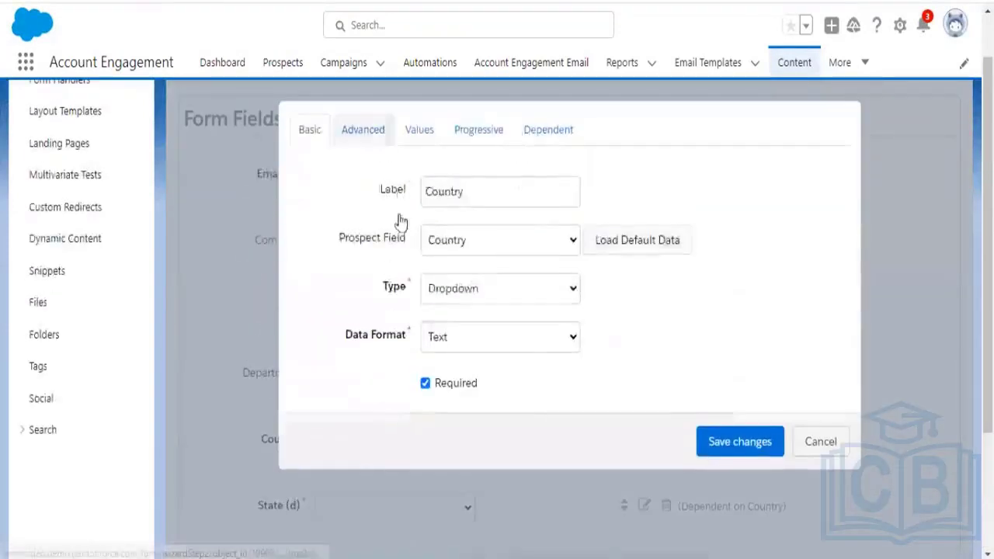
{"action": "left_click", "coordinate": [731, 472]}
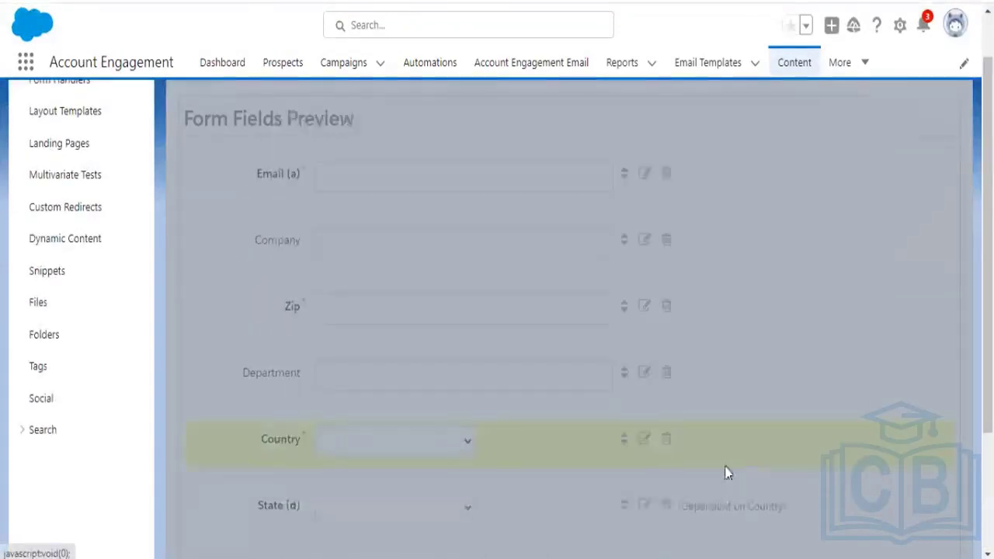
{"action": "scroll", "coordinate": [459, 502], "scroll_direction": "down", "scroll_amount": 2}
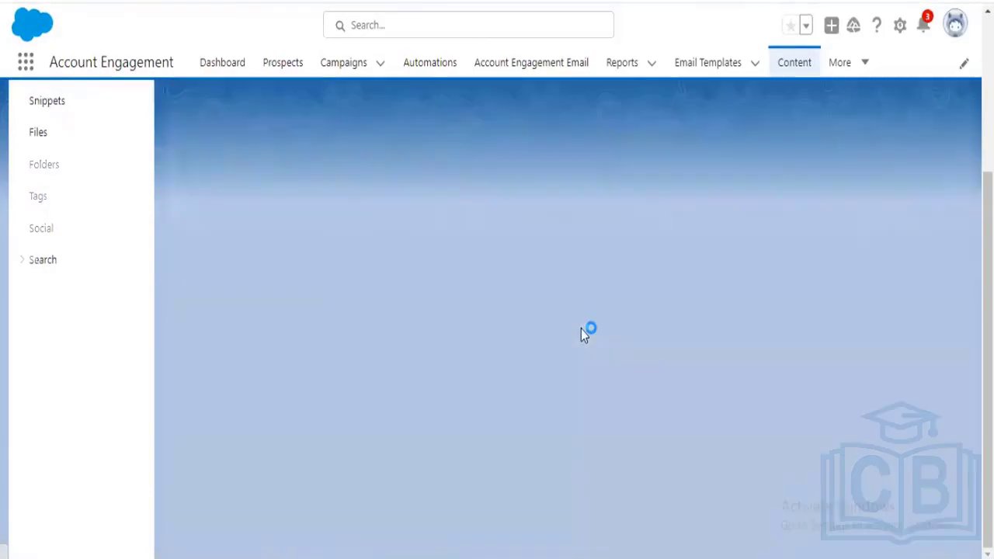
Step: Turn "Always display form after submission" back on in the LP form's Completion Actions step
{"action": "key", "text": "alt+Tab"}
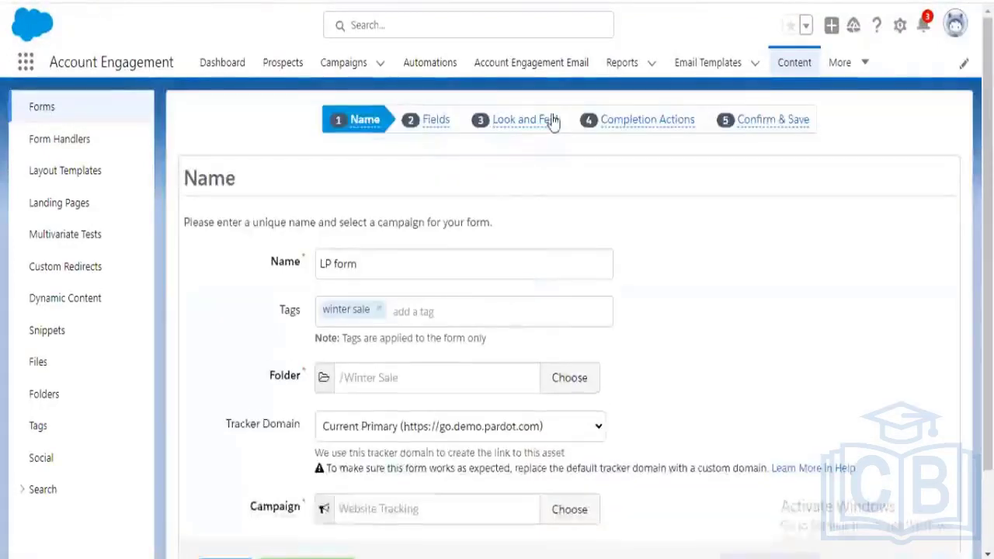
{"action": "left_click", "coordinate": [620, 122]}
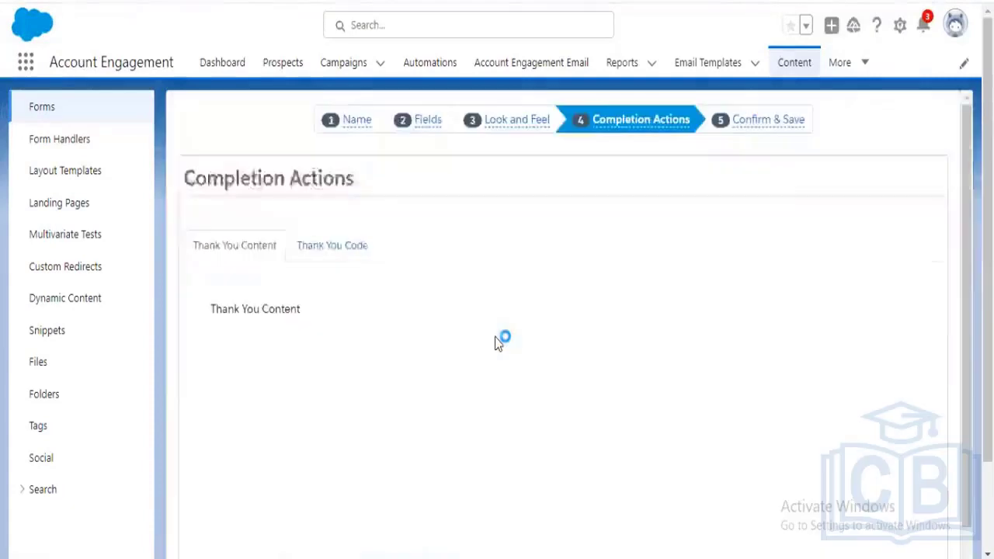
{"action": "scroll", "coordinate": [494, 373], "scroll_direction": "down", "scroll_amount": 5}
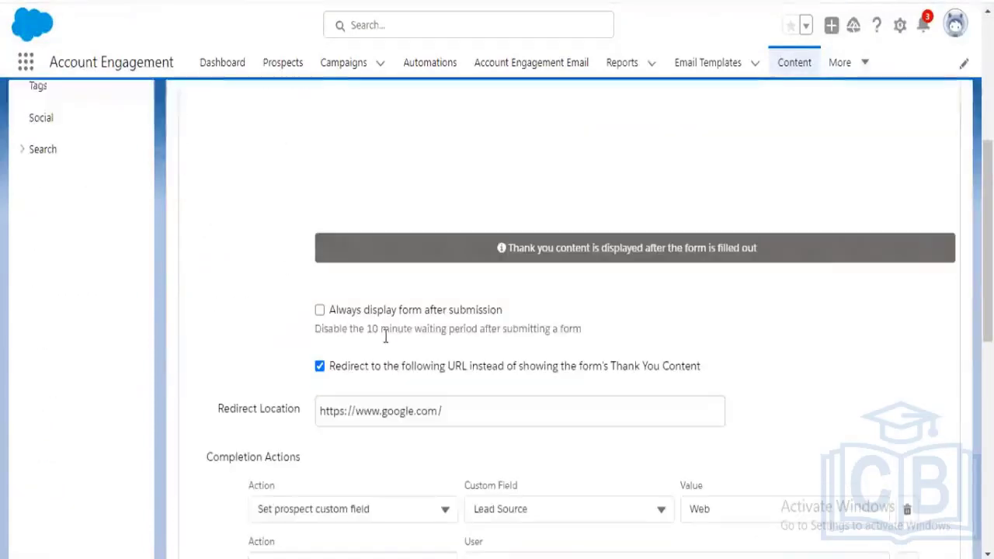
{"action": "left_click", "coordinate": [397, 324]}
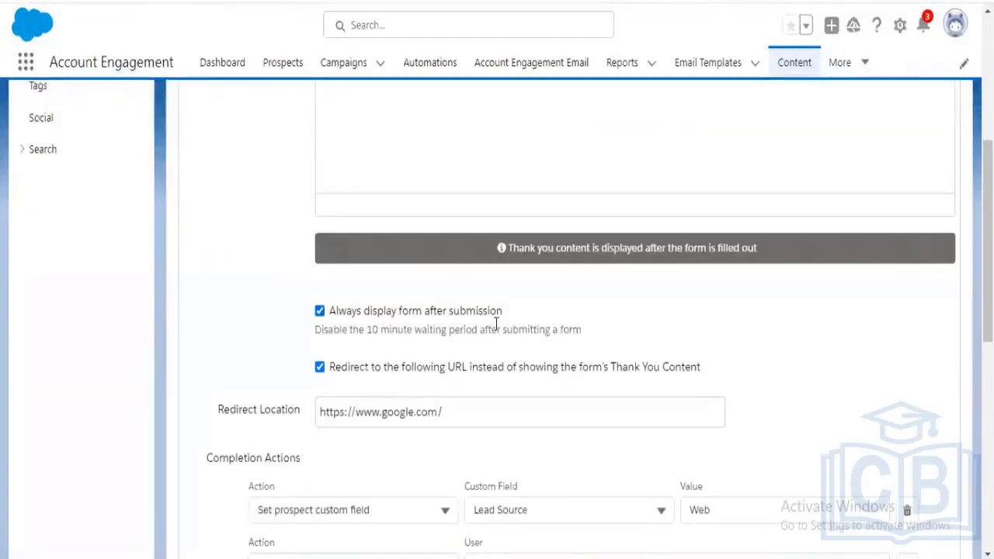
Step: Confirm and save the LP form's completion action changes and reopen the form's Fields step for editing
{"action": "scroll", "coordinate": [494, 329], "scroll_direction": "down", "scroll_amount": 7}
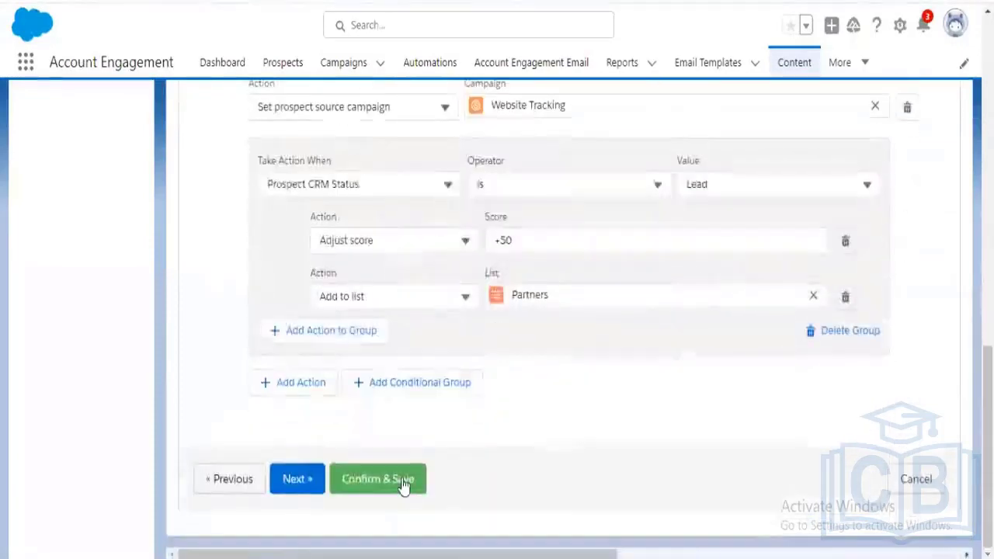
{"action": "left_click", "coordinate": [403, 481]}
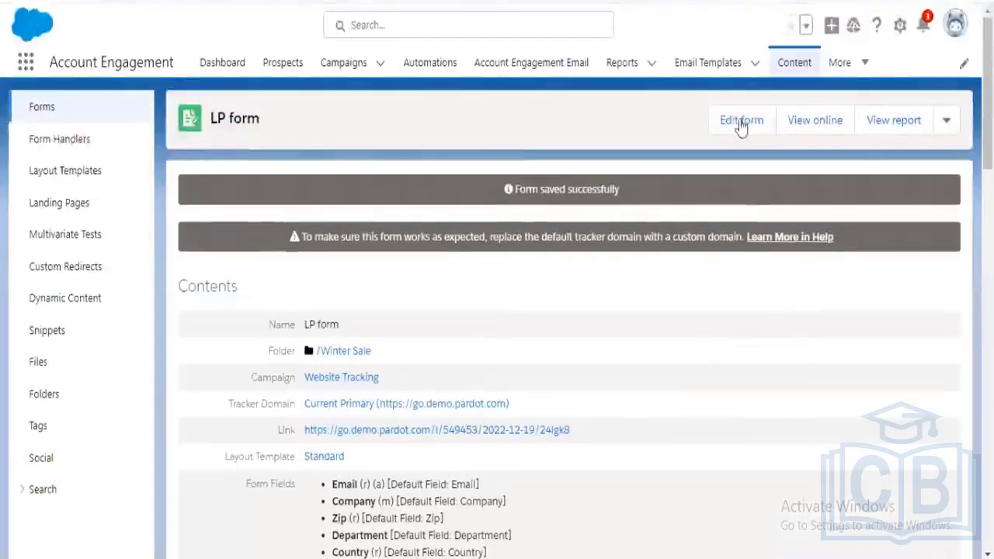
{"action": "left_click", "coordinate": [741, 120]}
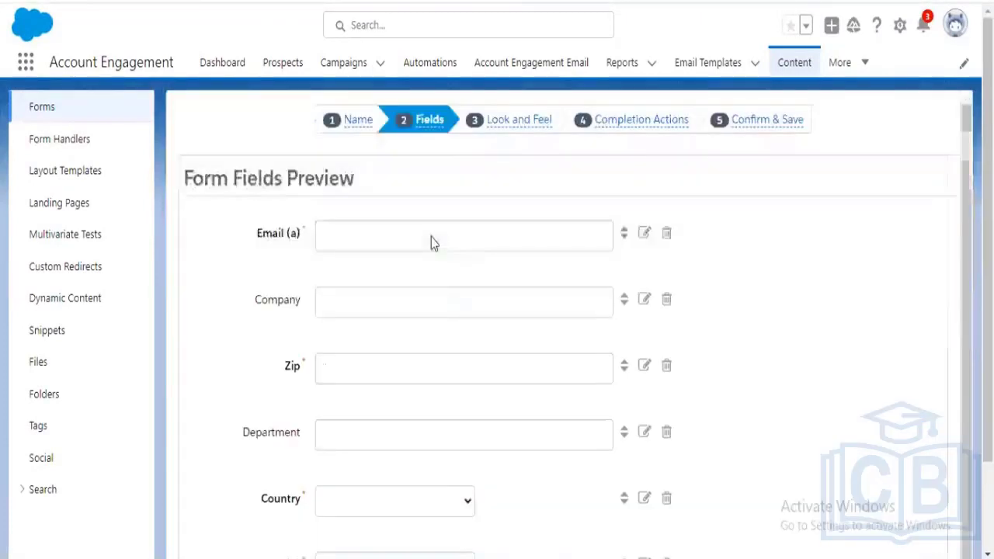
Step: Turn on "Always display even if previously completed" for the Company field and save the field changes
{"action": "left_click", "coordinate": [644, 298]}
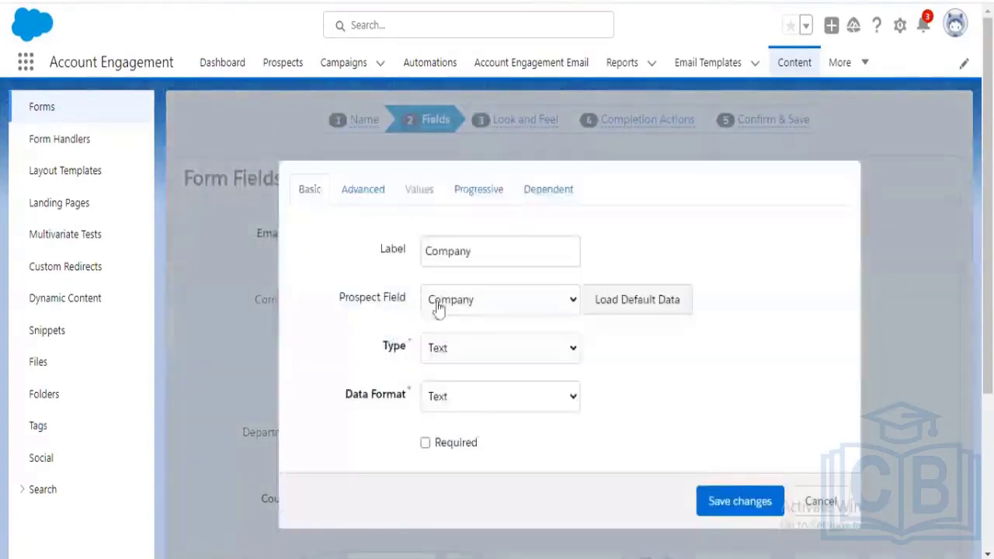
{"action": "left_click", "coordinate": [375, 196]}
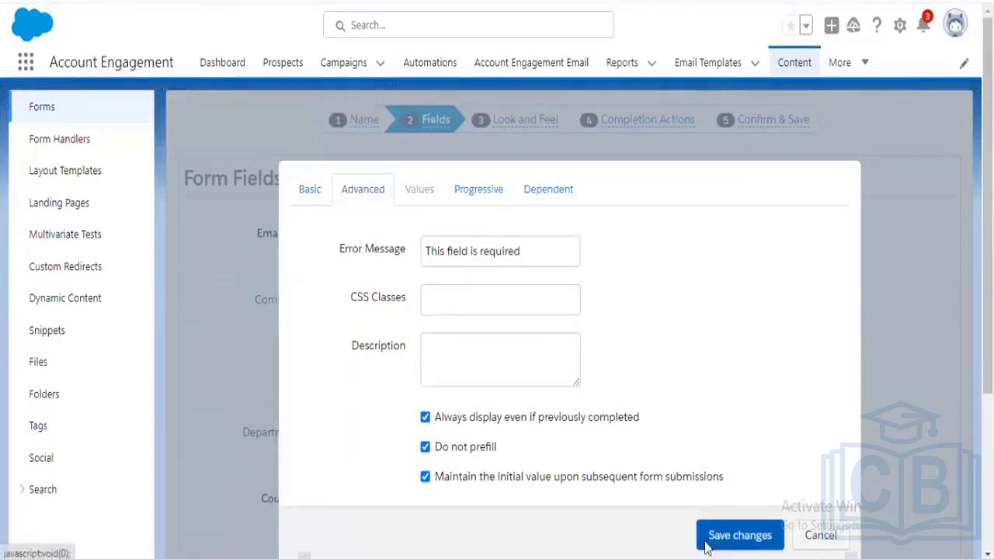
{"action": "left_click", "coordinate": [740, 535]}
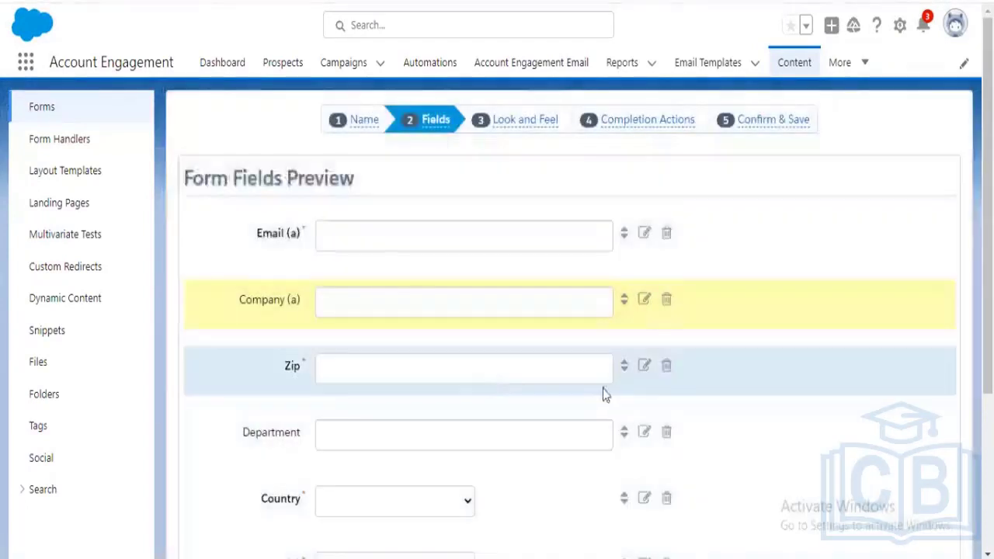
Step: Turn on "Always display even if previously completed" for the Zip field, save the change, and recheck its advanced settings
{"action": "left_click", "coordinate": [644, 367]}
{"action": "left_click", "coordinate": [362, 190]}
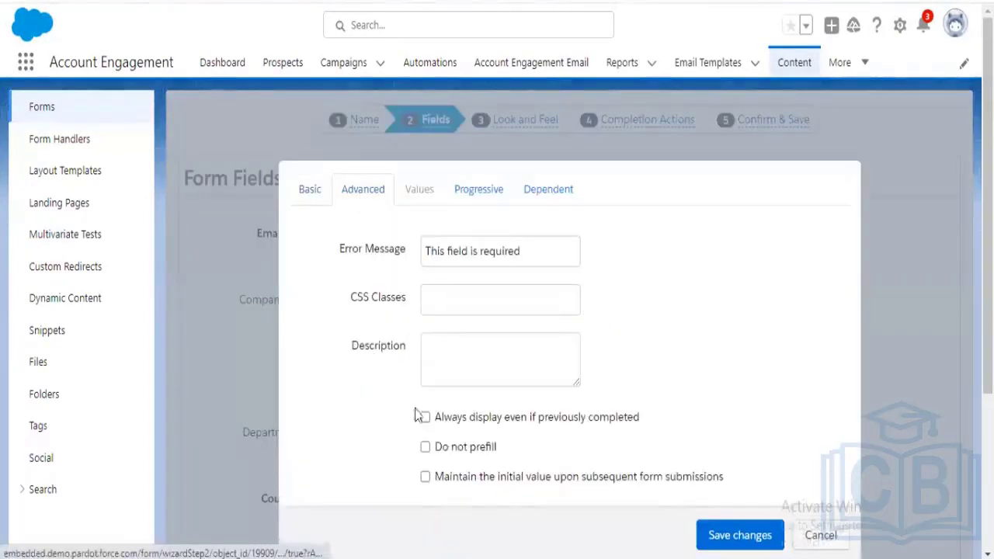
{"action": "left_click", "coordinate": [464, 419]}
{"action": "left_click", "coordinate": [707, 534]}
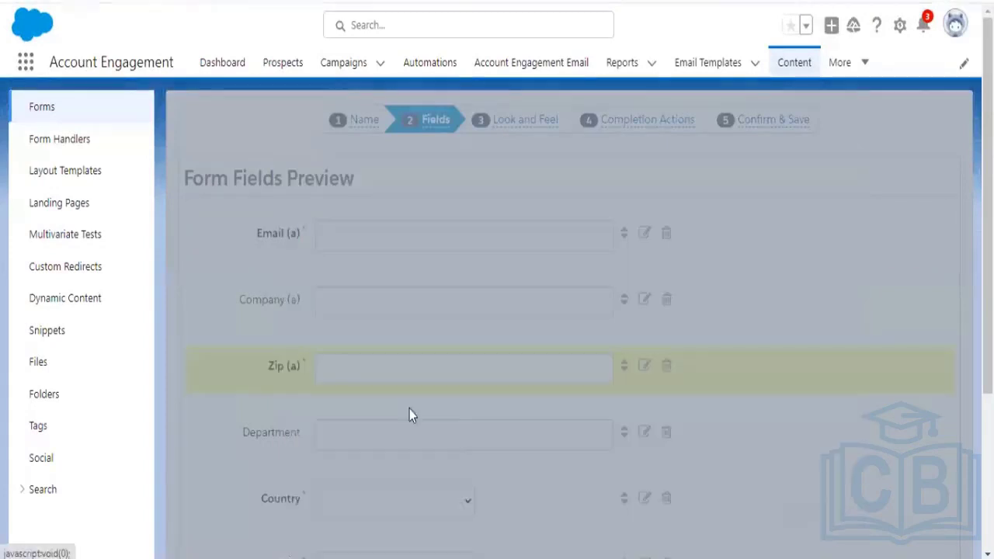
{"action": "left_click", "coordinate": [644, 371]}
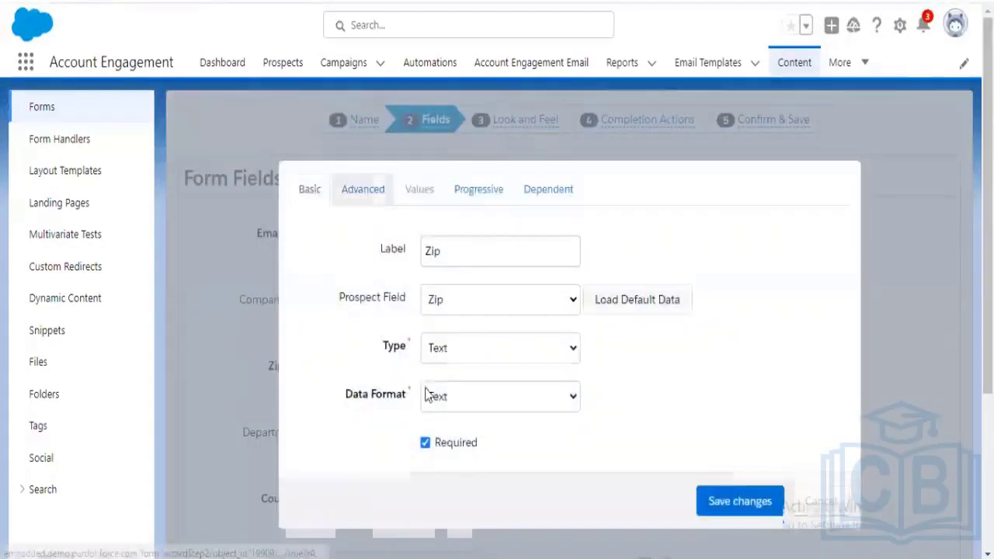
{"action": "left_click", "coordinate": [363, 189]}
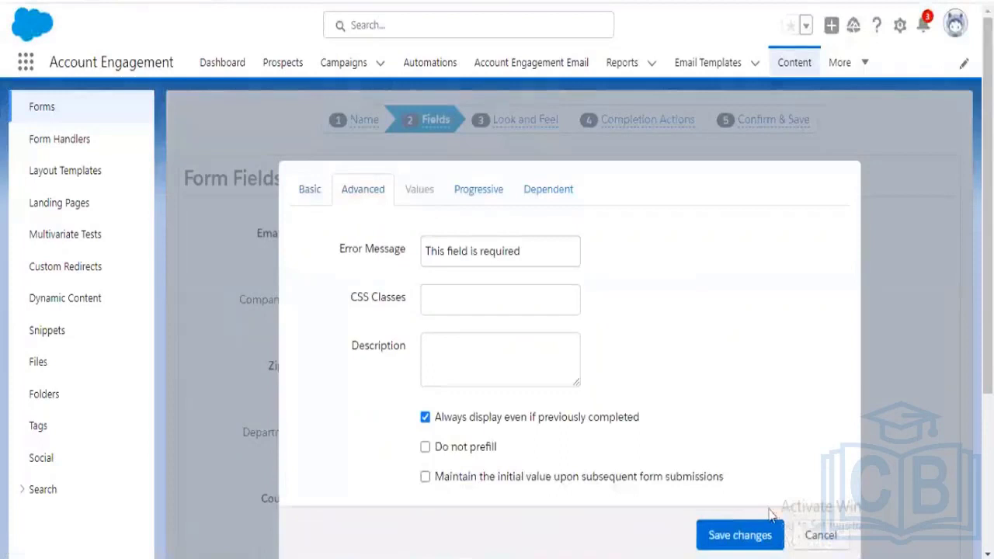
{"action": "left_click", "coordinate": [815, 534]}
Step: Turn on "Always display even if previously completed" for the Department field and save the field changes
{"action": "scroll", "coordinate": [466, 357], "scroll_direction": "down", "scroll_amount": 3}
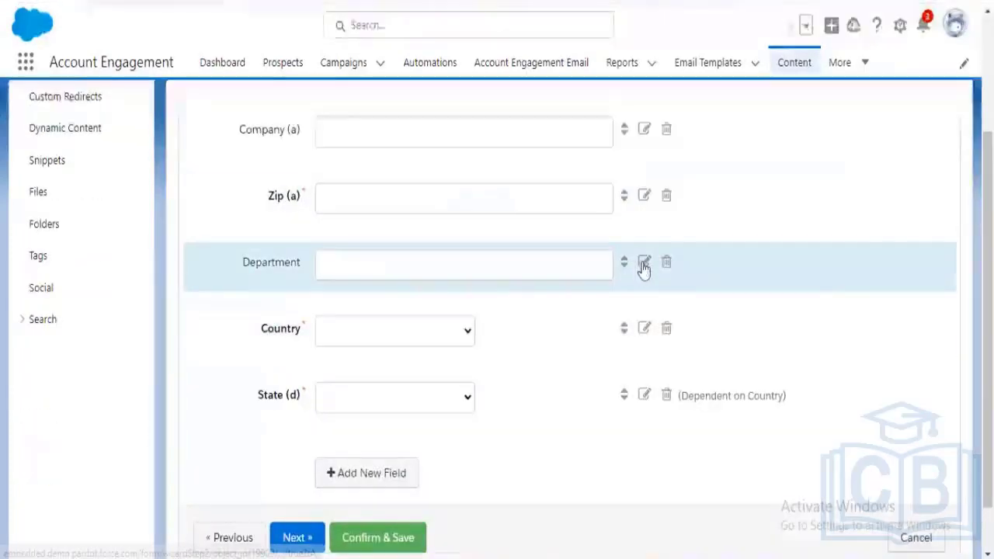
{"action": "left_click", "coordinate": [643, 262]}
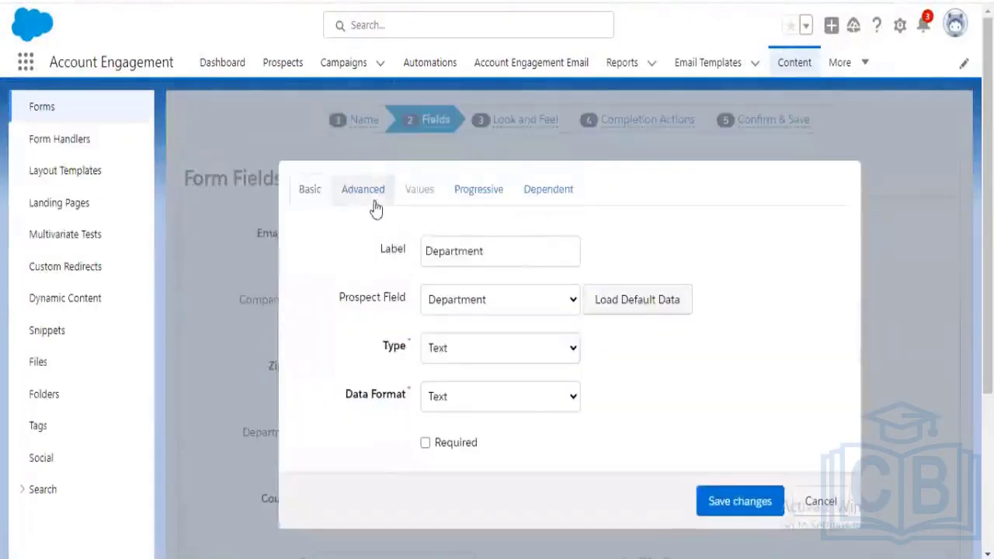
{"action": "left_click", "coordinate": [365, 192]}
{"action": "left_click", "coordinate": [425, 417]}
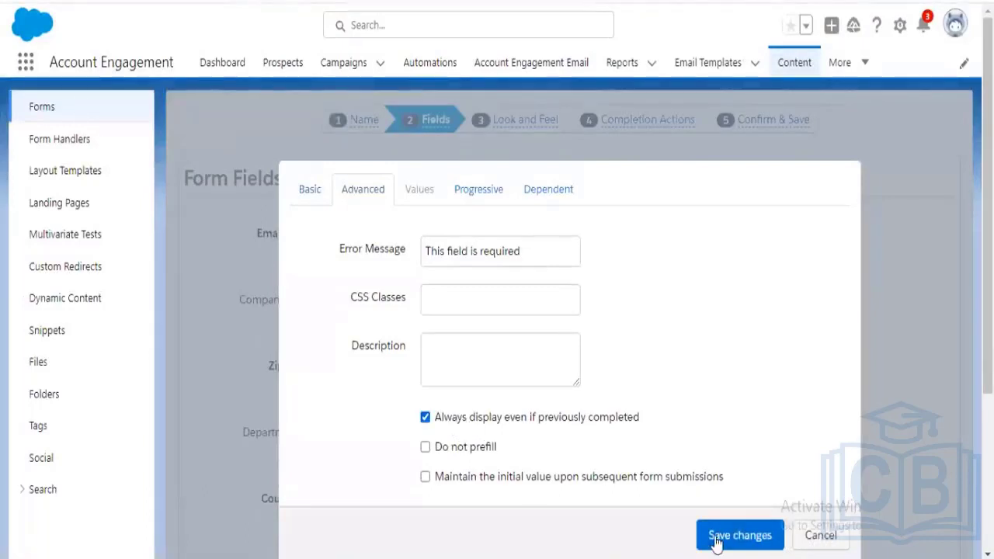
{"action": "left_click", "coordinate": [737, 535]}
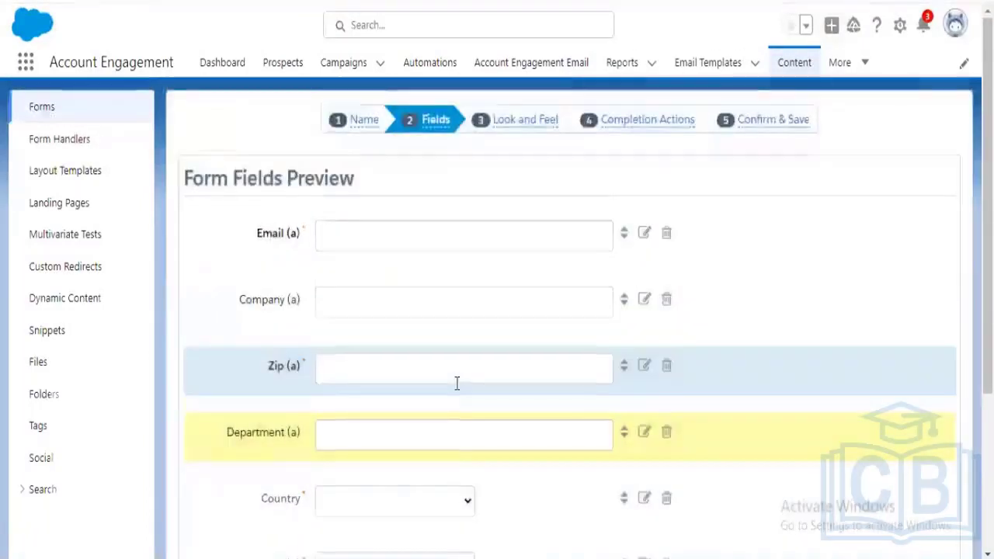
Step: Turn on "Always display even if previously completed" for the Country field and save the field changes
{"action": "scroll", "coordinate": [454, 392], "scroll_direction": "down", "scroll_amount": 3}
{"action": "left_click", "coordinate": [644, 272]}
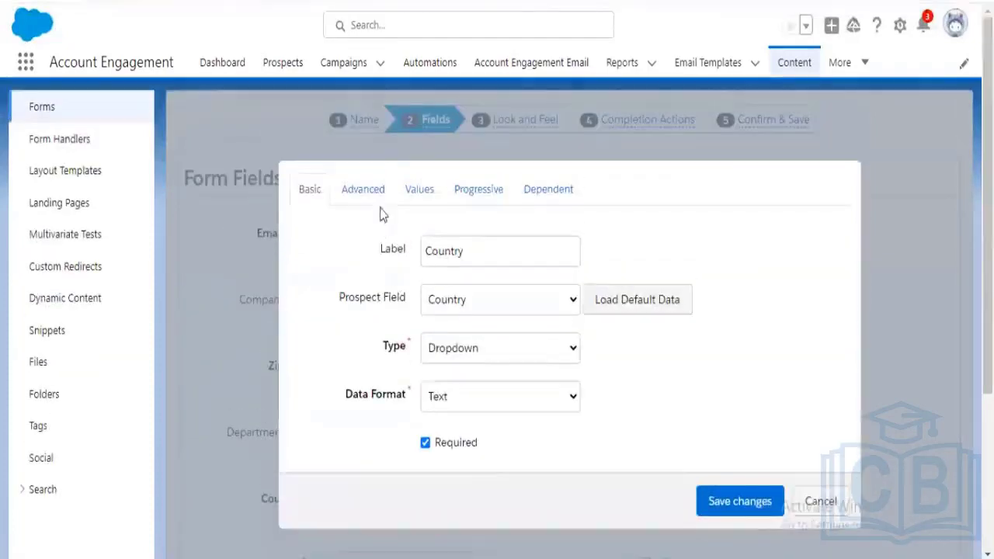
{"action": "left_click", "coordinate": [363, 189]}
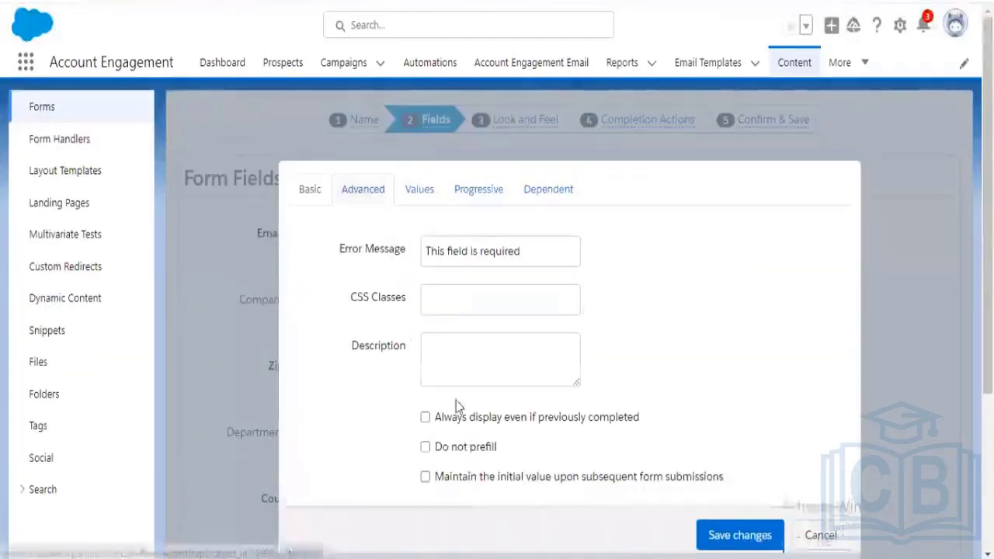
{"action": "left_click", "coordinate": [520, 419]}
{"action": "left_click", "coordinate": [738, 535]}
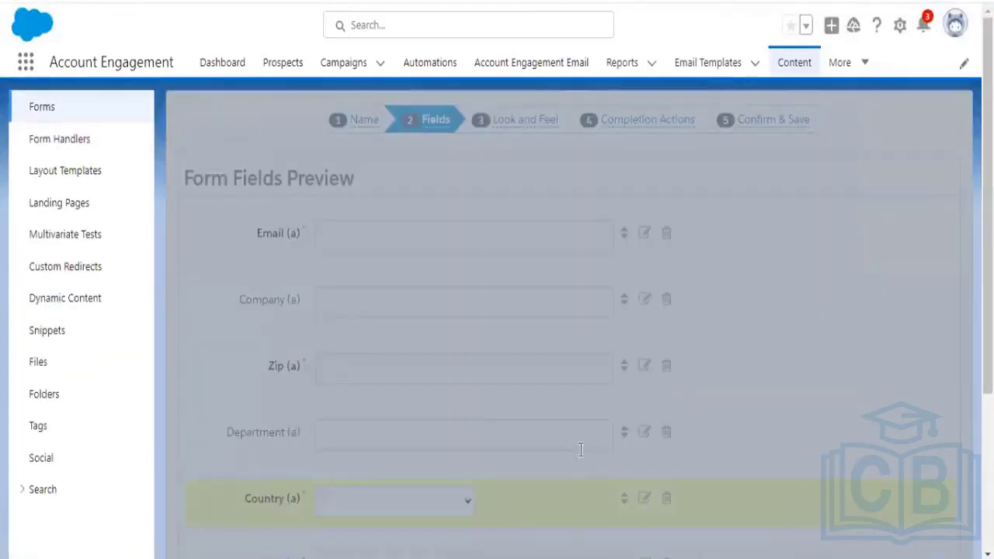
Step: Confirm and save the LP form, check its fields in the online version, and return to the form's record
{"action": "scroll", "coordinate": [544, 470], "scroll_direction": "down", "scroll_amount": 3}
{"action": "scroll", "coordinate": [575, 443], "scroll_direction": "up", "scroll_amount": 3}
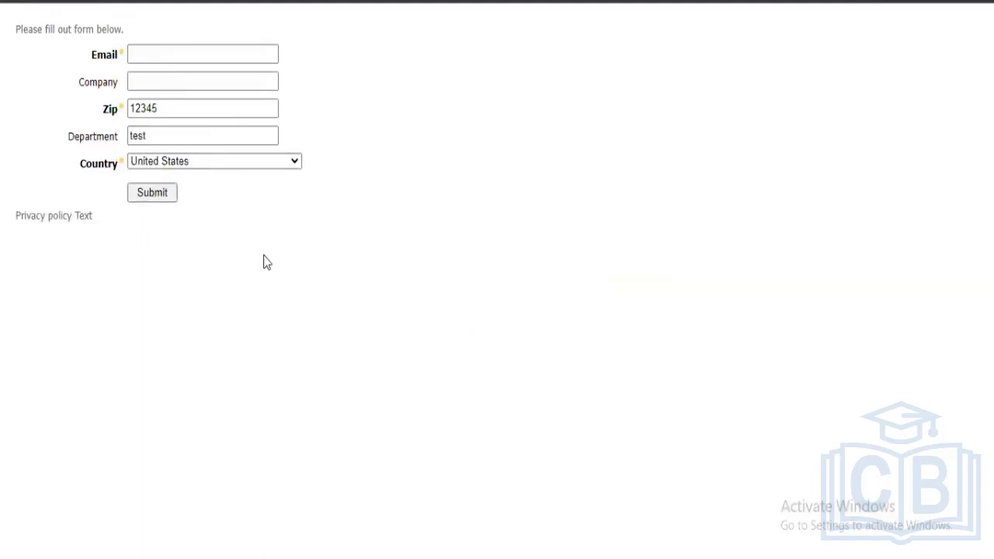
{"action": "key", "text": "alt+Tab"}
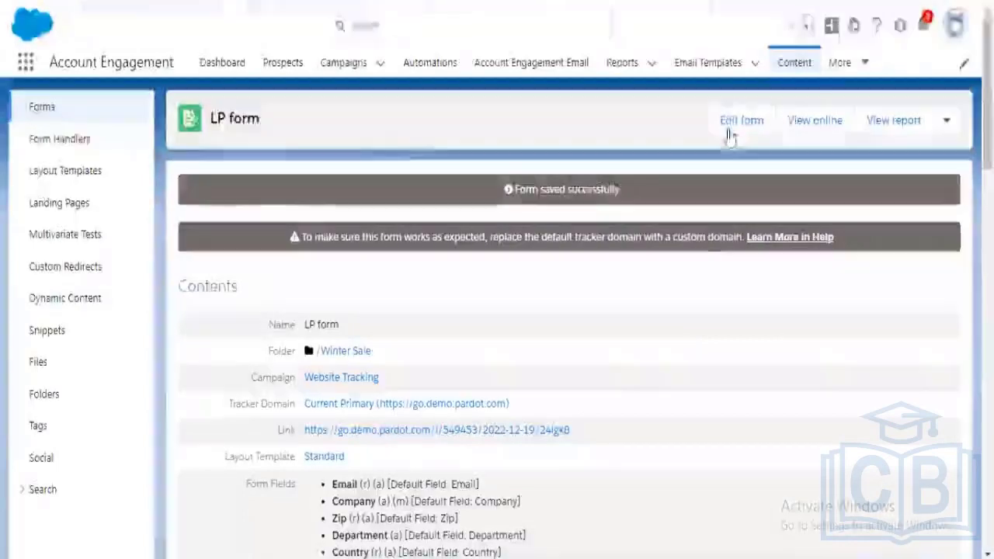
Step: Reopen the LP form for editing, review its summary in the Confirm & Save step, and save it
{"action": "left_click", "coordinate": [737, 123]}
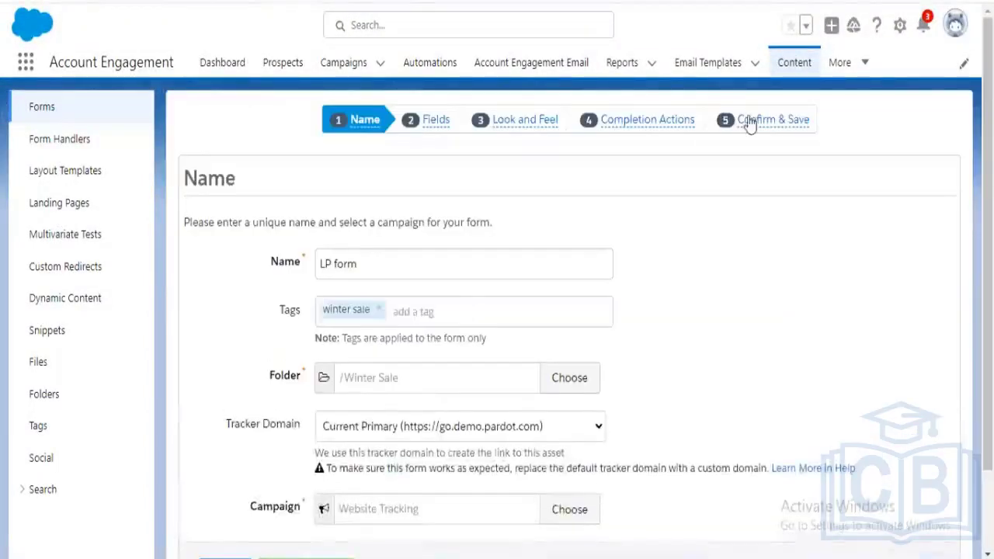
{"action": "left_click", "coordinate": [750, 120]}
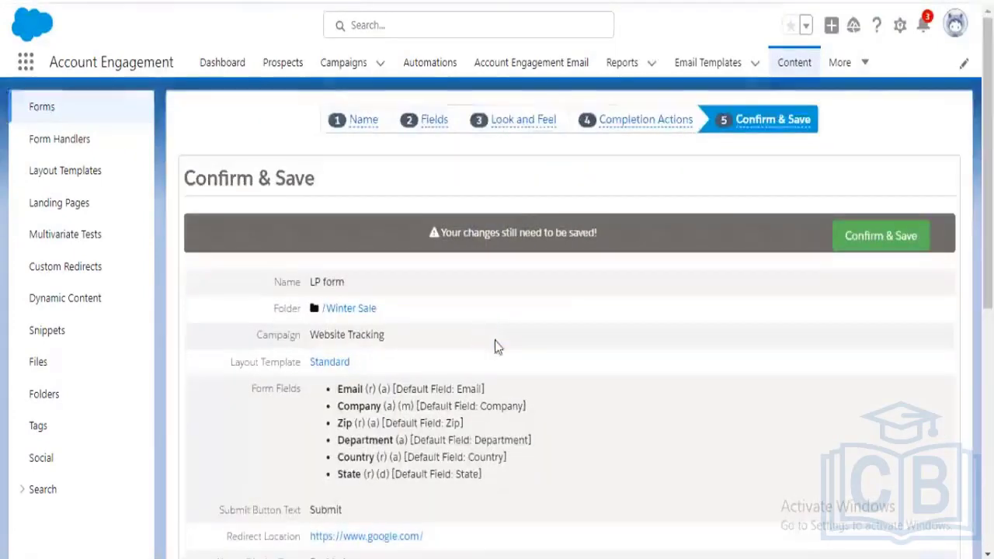
{"action": "scroll", "coordinate": [497, 363], "scroll_direction": "down", "scroll_amount": 4}
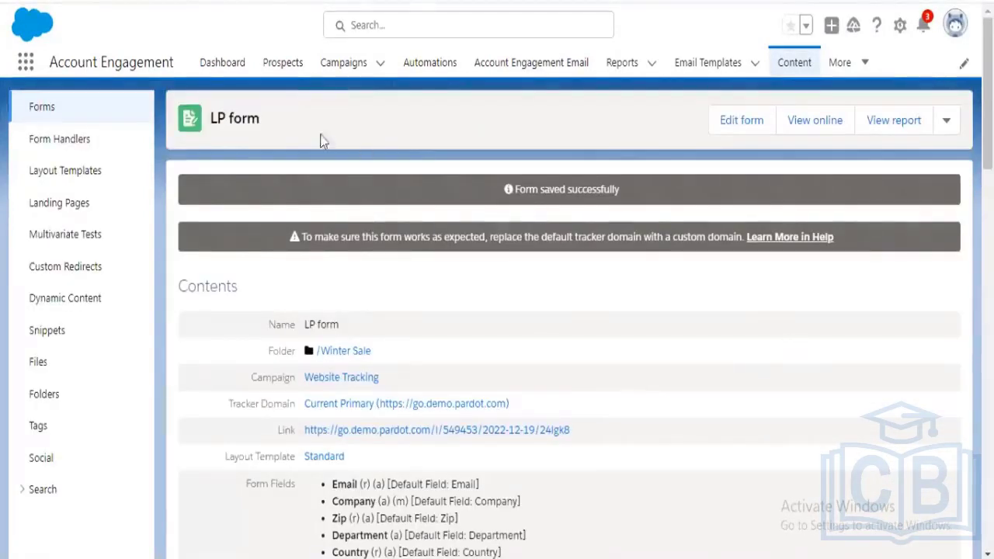
Step: Open the segmentation lists in the Prospects area
{"action": "left_click", "coordinate": [281, 66]}
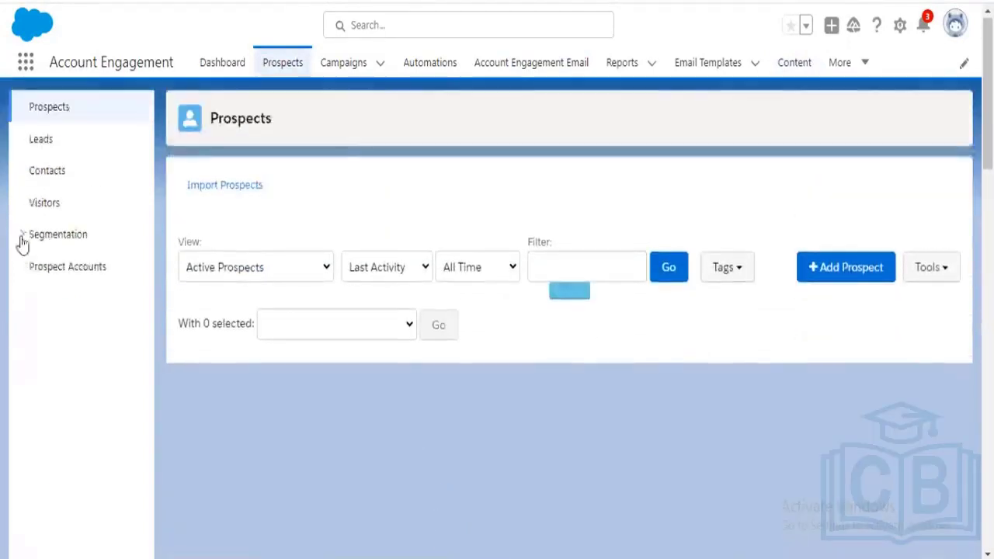
{"action": "left_click", "coordinate": [28, 239]}
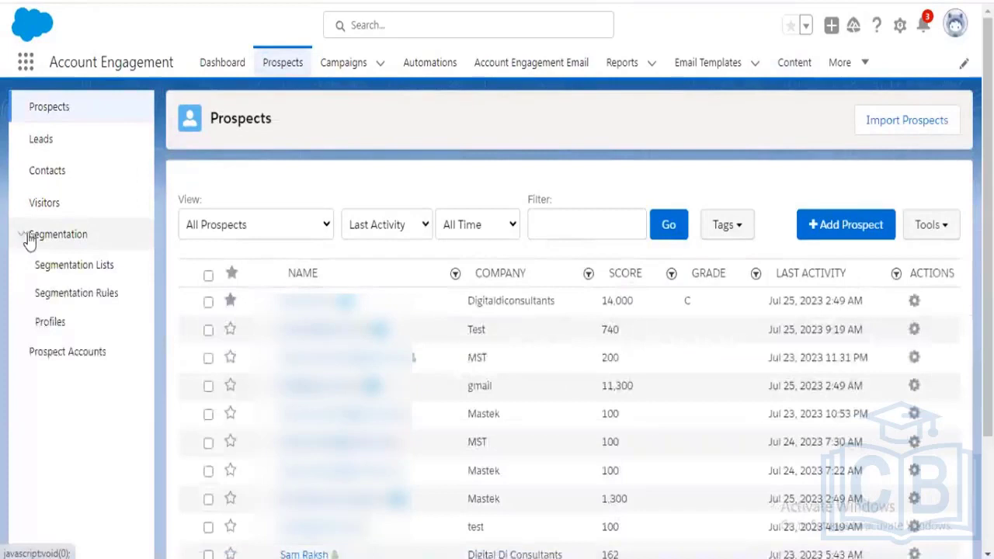
{"action": "left_click", "coordinate": [80, 267]}
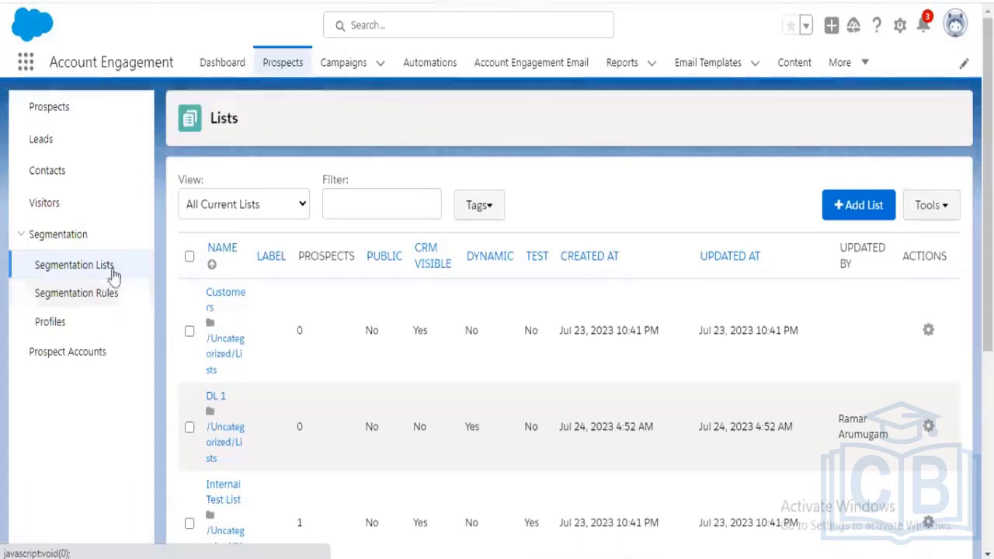
Step: Start adding a new segmentation list and review the options in its List Information form
{"action": "left_click", "coordinate": [847, 218]}
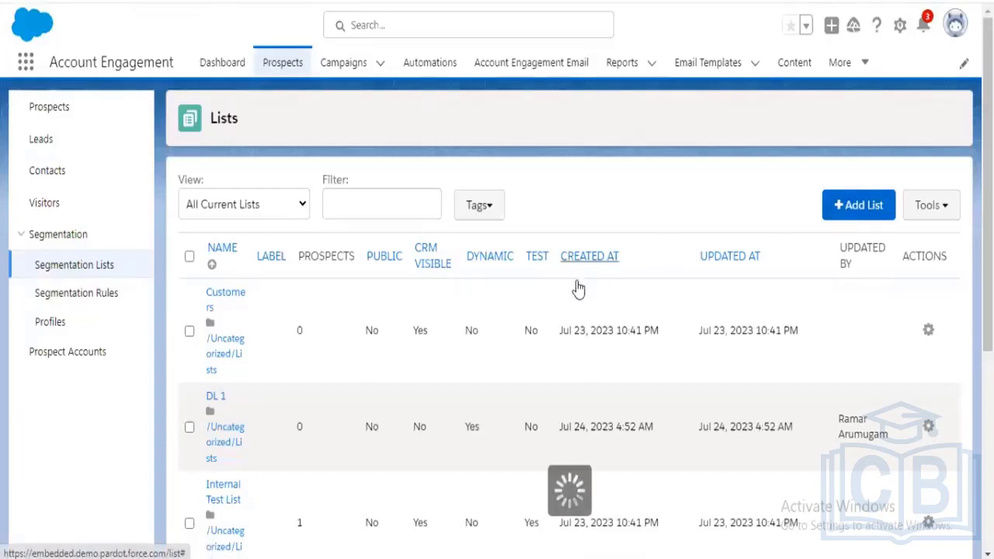
{"action": "scroll", "coordinate": [512, 314], "scroll_direction": "down", "scroll_amount": 1}
{"action": "scroll", "coordinate": [520, 314], "scroll_direction": "down", "scroll_amount": 2}
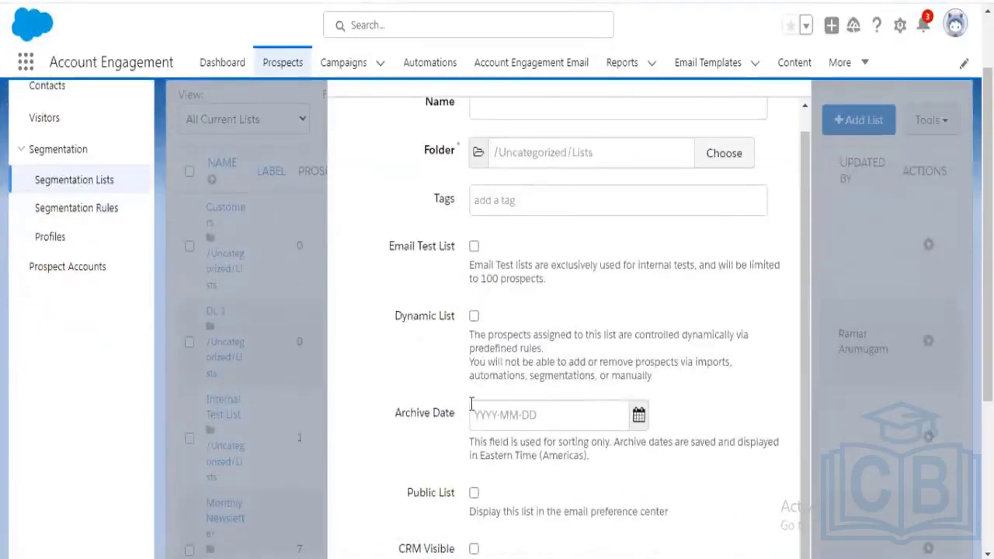
{"action": "scroll", "coordinate": [469, 400], "scroll_direction": "down", "scroll_amount": 2}
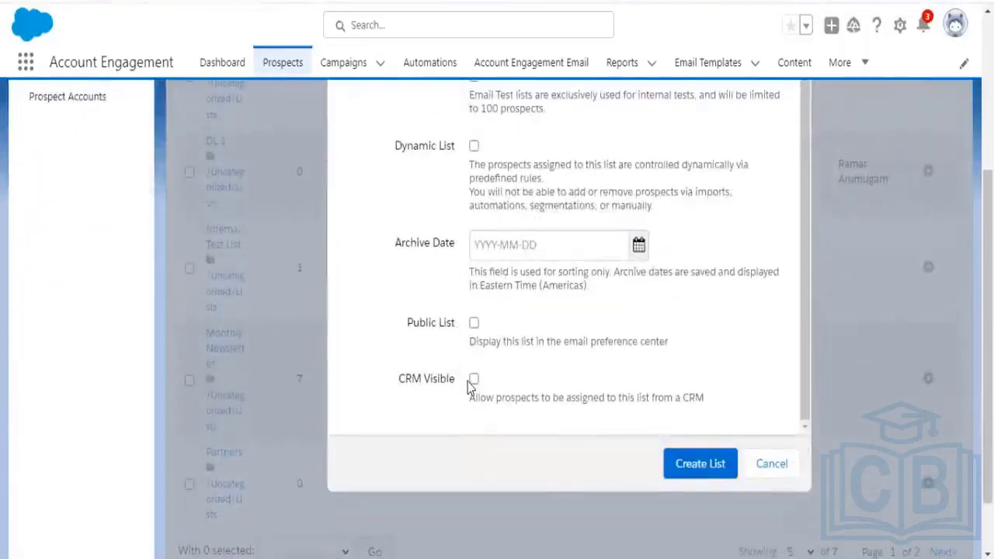
{"action": "scroll", "coordinate": [549, 383], "scroll_direction": "up", "scroll_amount": 5}
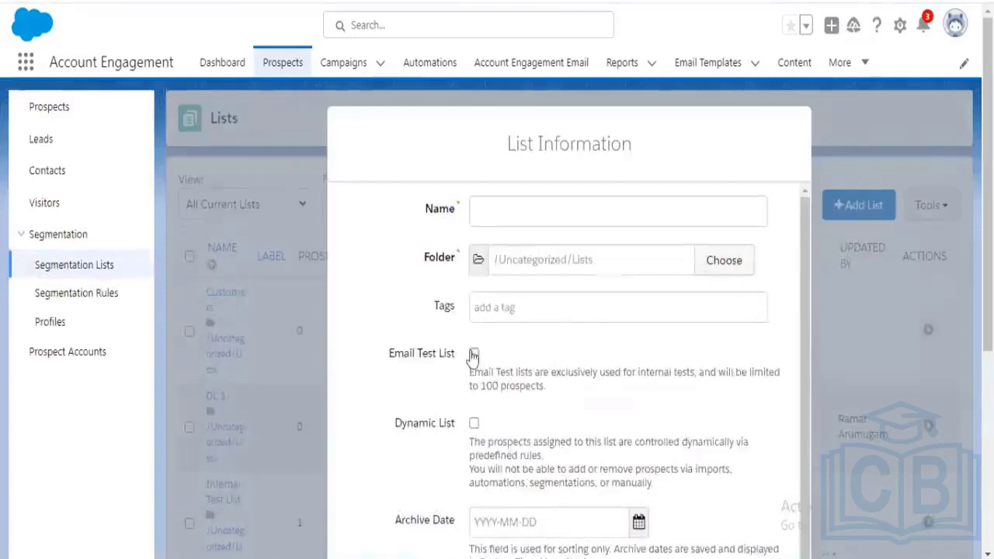
Step: Mark the new list as an Email Test List, review the remaining options, and clear the setting again
{"action": "scroll", "coordinate": [505, 361], "scroll_direction": "down", "scroll_amount": 1}
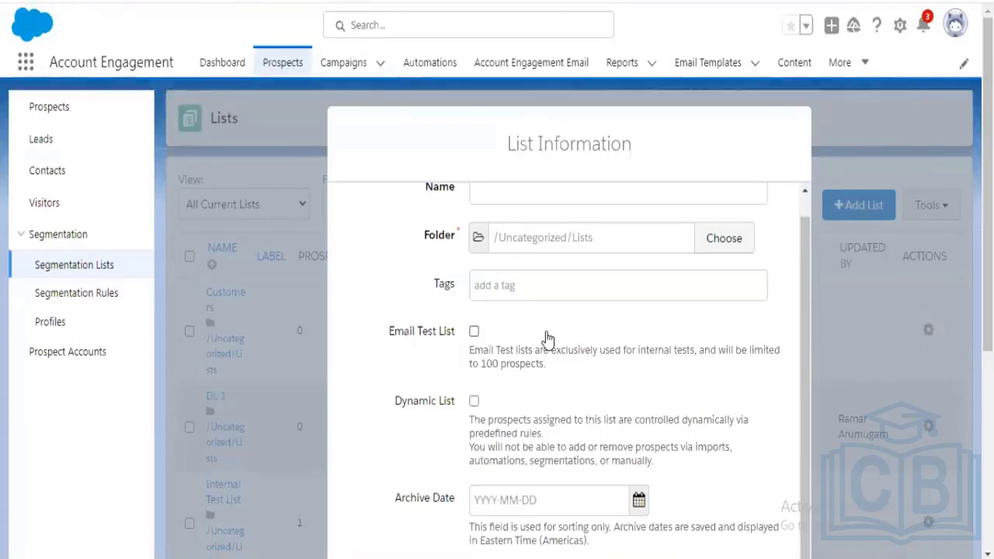
{"action": "left_click", "coordinate": [473, 332]}
{"action": "scroll", "coordinate": [528, 349], "scroll_direction": "down", "scroll_amount": 4}
{"action": "scroll", "coordinate": [527, 348], "scroll_direction": "up", "scroll_amount": 5}
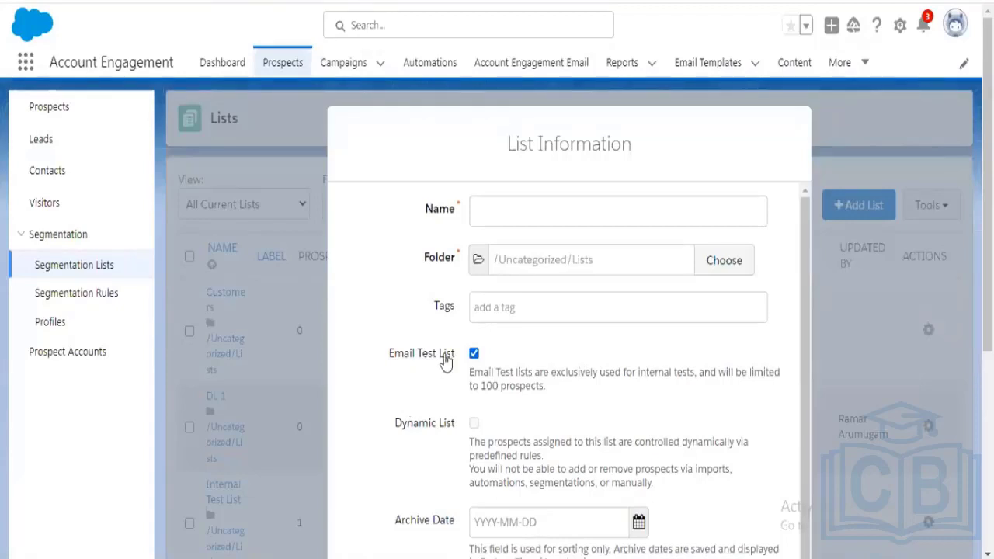
{"action": "scroll", "coordinate": [444, 365], "scroll_direction": "down", "scroll_amount": 1}
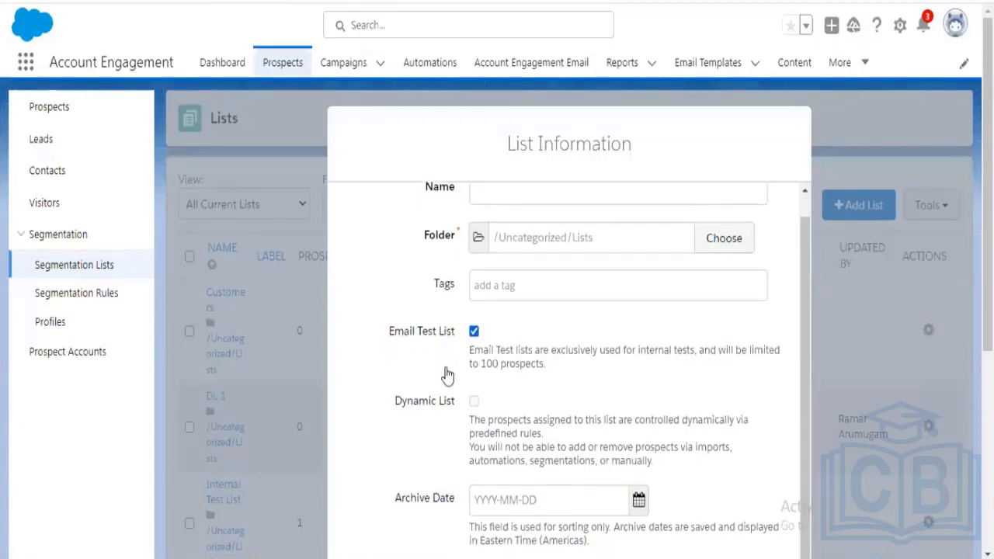
{"action": "scroll", "coordinate": [444, 365], "scroll_direction": "down", "scroll_amount": 3}
{"action": "left_click", "coordinate": [474, 162]}
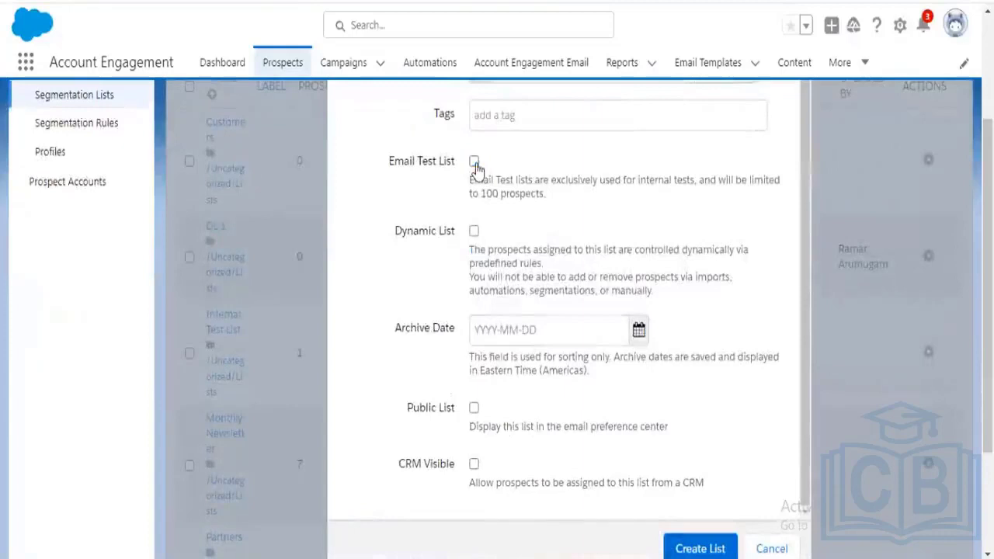
Step: Turn on the Dynamic List option for the new list, and switch it back off
{"action": "left_click", "coordinate": [474, 232]}
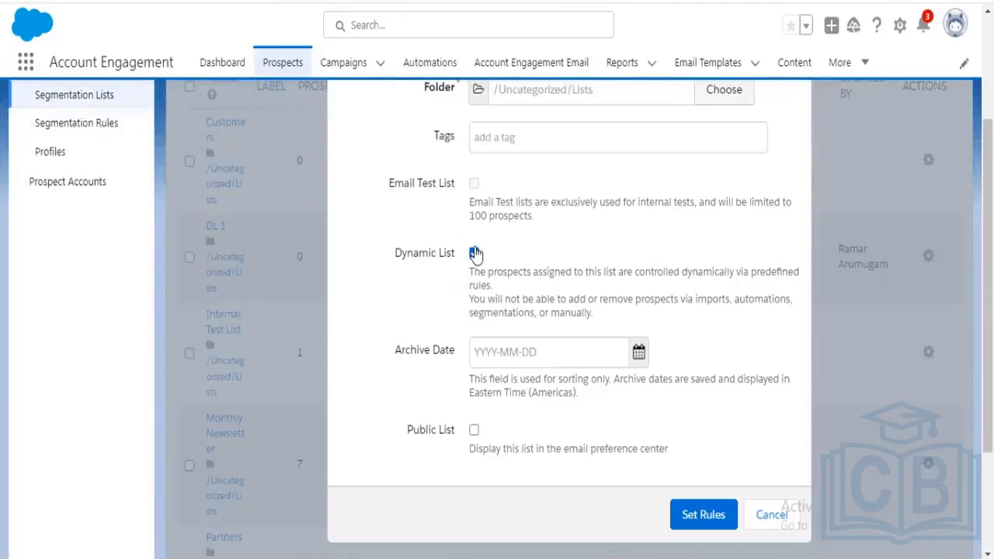
{"action": "left_click", "coordinate": [474, 253]}
{"action": "scroll", "coordinate": [555, 279], "scroll_direction": "down", "scroll_amount": 1}
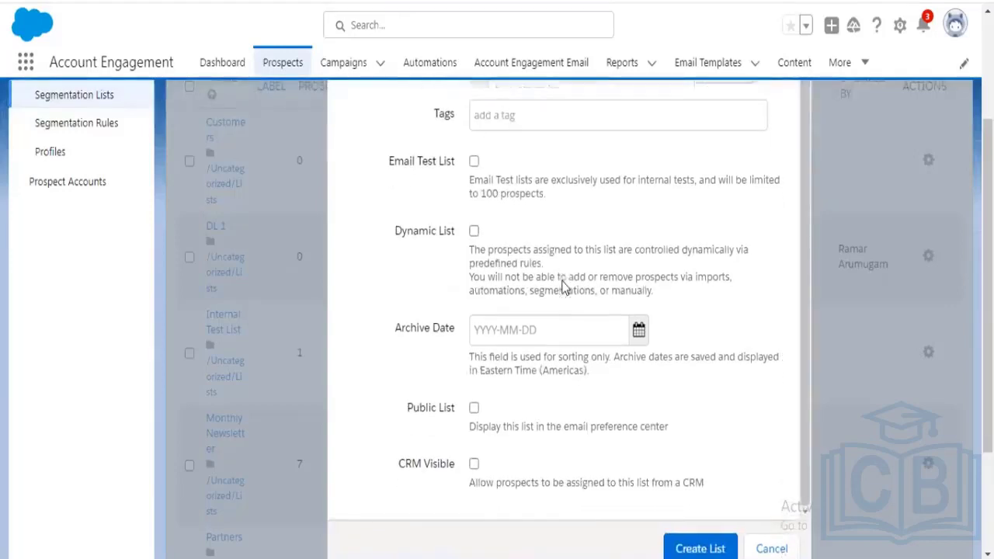
Step: Mark the new segmentation list as a Public List and enter Newsletter as its label
{"action": "left_click", "coordinate": [474, 409]}
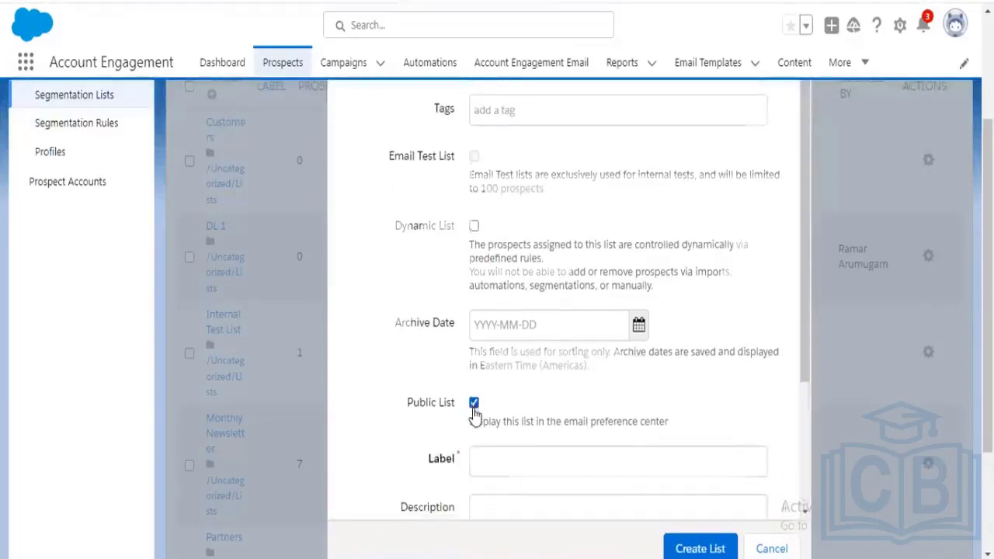
{"action": "scroll", "coordinate": [472, 412], "scroll_direction": "down", "scroll_amount": 1}
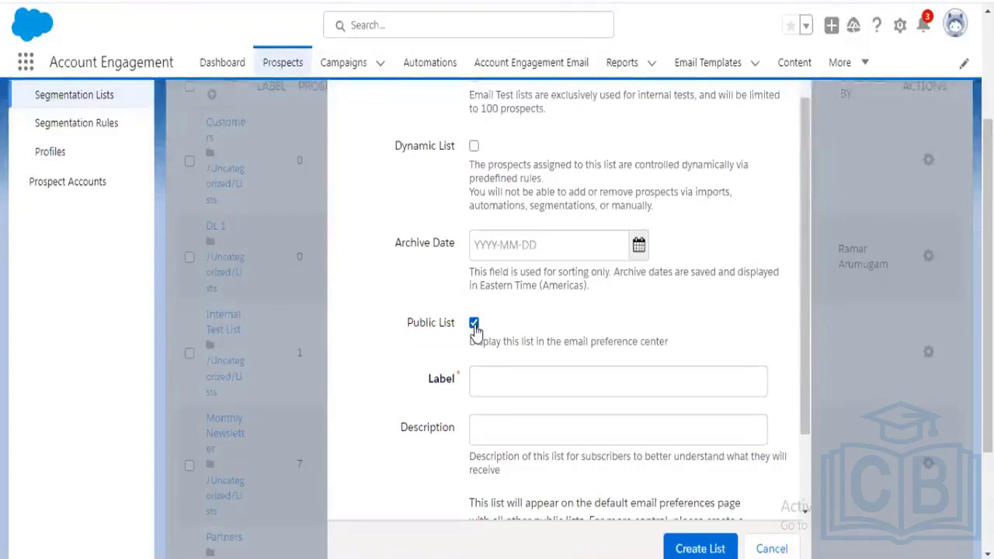
{"action": "left_click", "coordinate": [497, 381]}
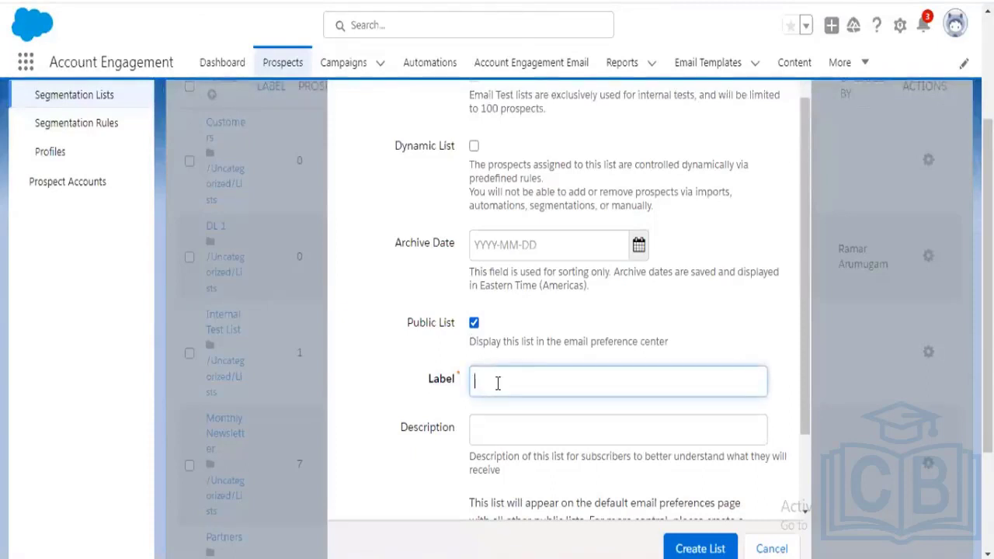
{"action": "type", "text": "Newsltter"}
{"action": "left_click", "coordinate": [502, 387]}
{"action": "type", "text": "e"}
{"action": "left_click", "coordinate": [424, 397]}
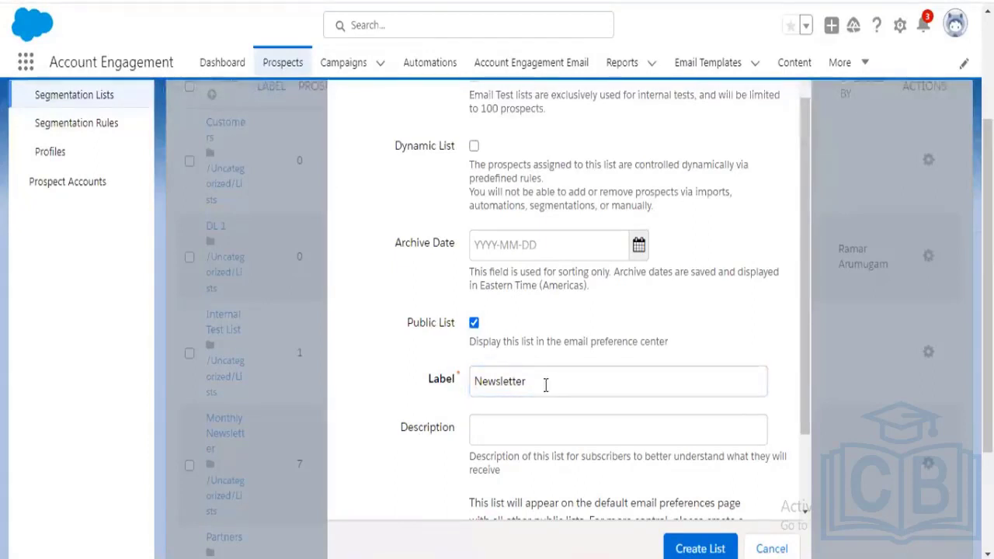
Step: Review the public list's label, description and email preferences page options, and turn the Public List setting back off
{"action": "left_click_drag", "start_coordinate": [543, 381], "coordinate": [478, 381]}
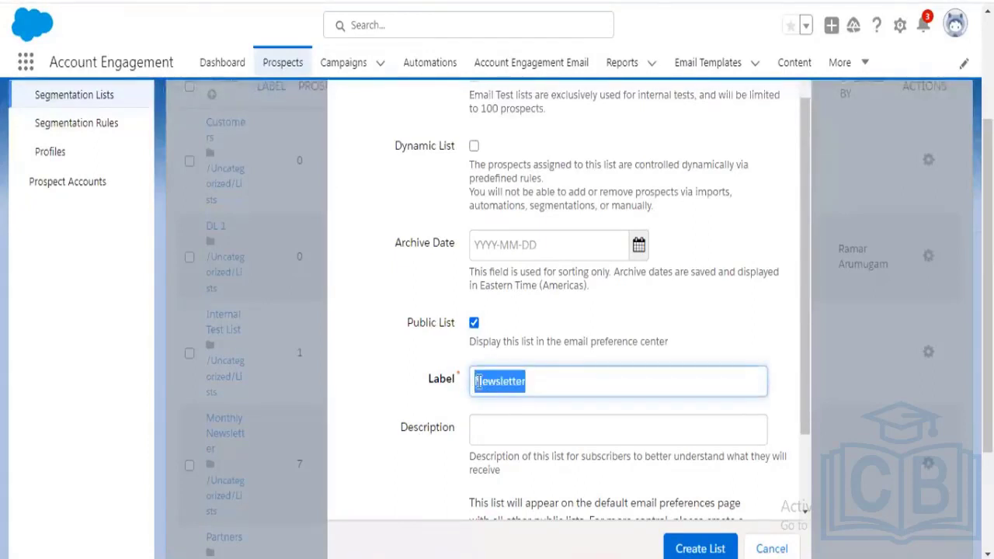
{"action": "left_click", "coordinate": [533, 382]}
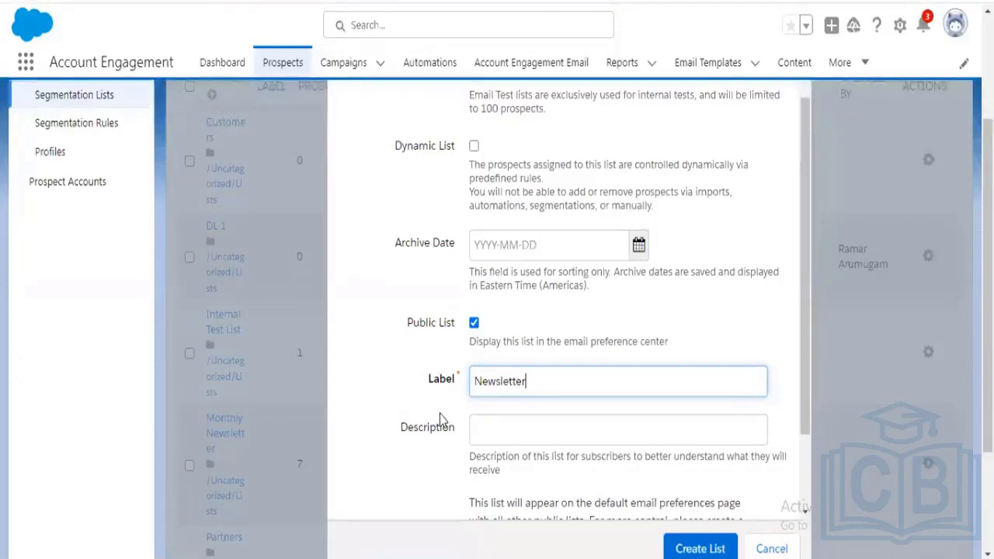
{"action": "double_click", "coordinate": [490, 383]}
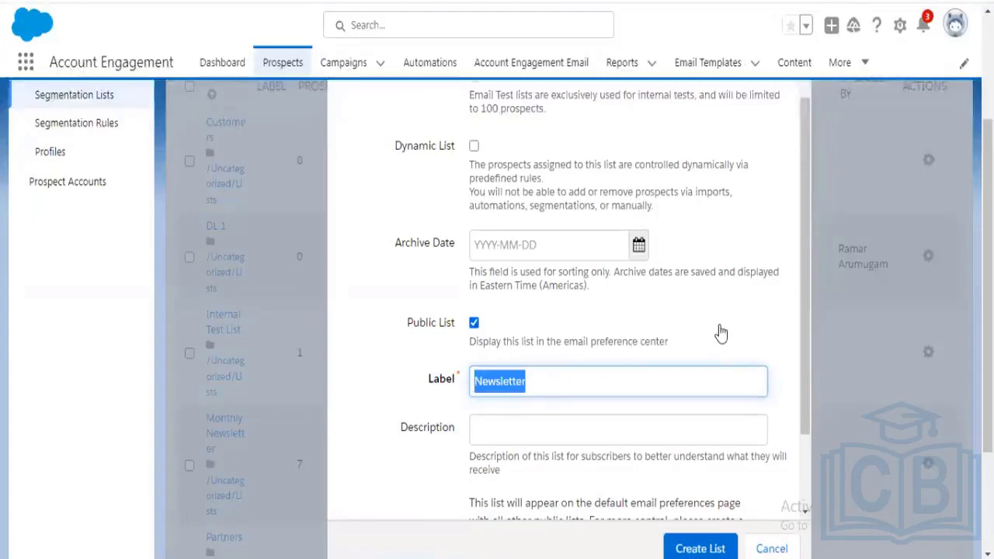
{"action": "scroll", "coordinate": [719, 333], "scroll_direction": "down", "scroll_amount": 1}
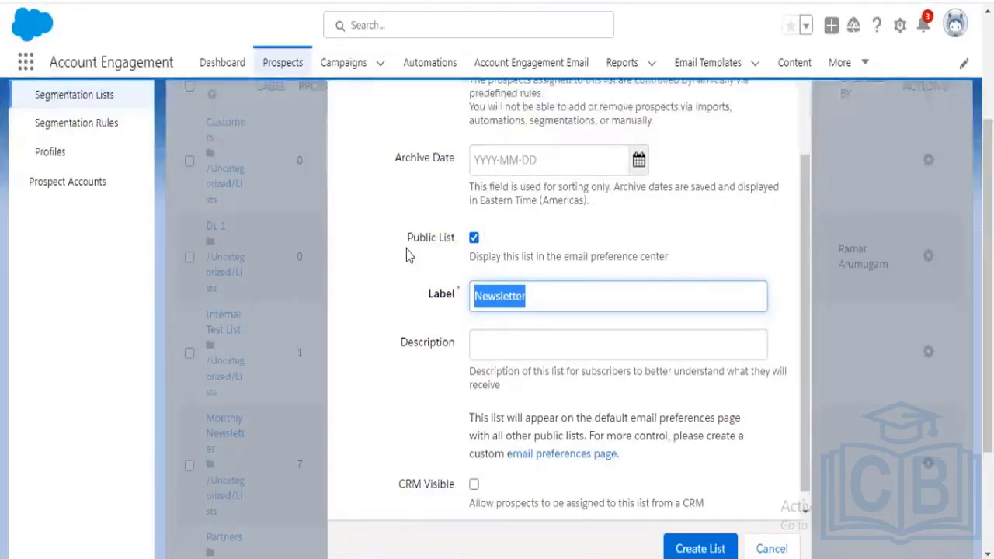
{"action": "left_click", "coordinate": [357, 326]}
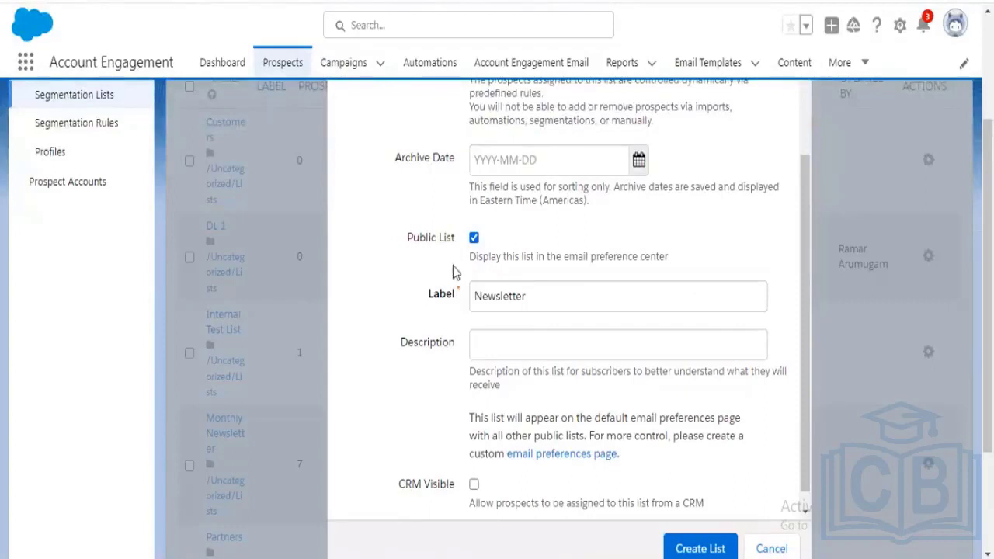
{"action": "scroll", "coordinate": [453, 266], "scroll_direction": "up", "scroll_amount": 1}
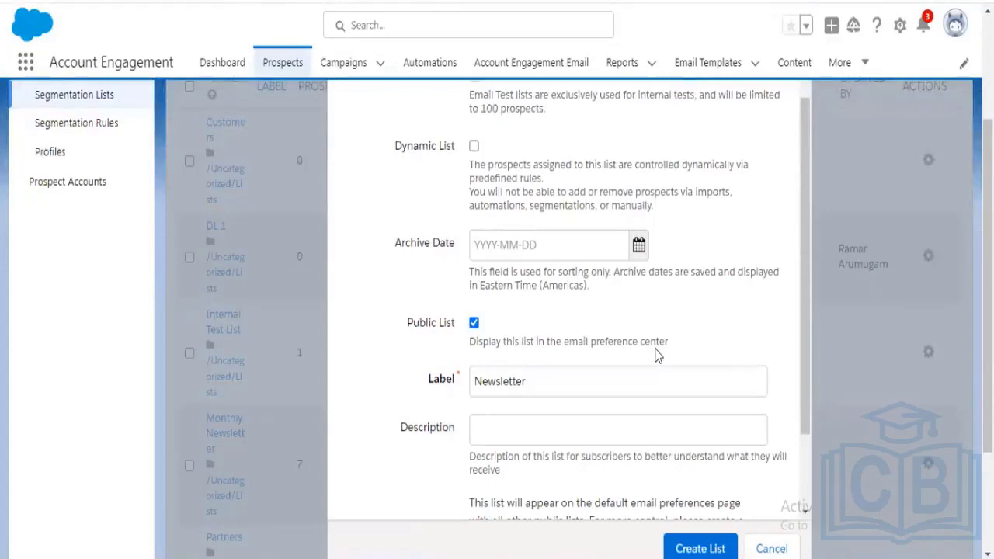
{"action": "left_click", "coordinate": [474, 323]}
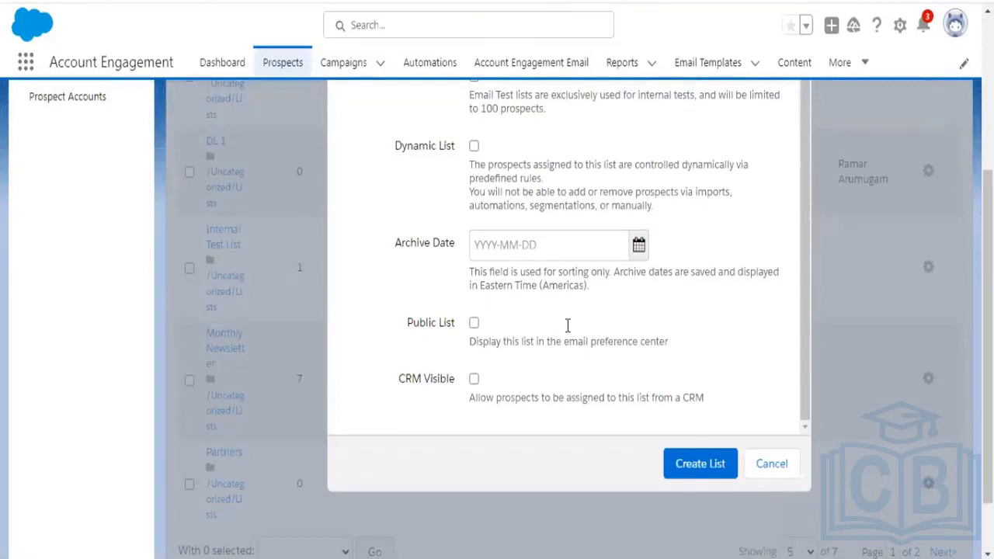
Step: Turn on CRM Visible for the new list so prospects can be assigned to it from a CRM
{"action": "scroll", "coordinate": [567, 325], "scroll_direction": "up", "scroll_amount": 1}
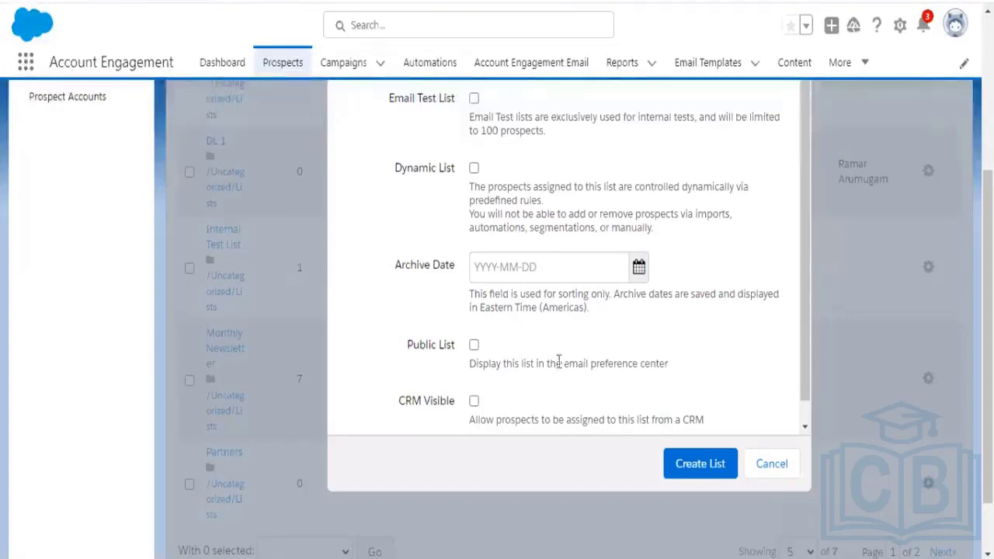
{"action": "scroll", "coordinate": [557, 361], "scroll_direction": "down", "scroll_amount": 1}
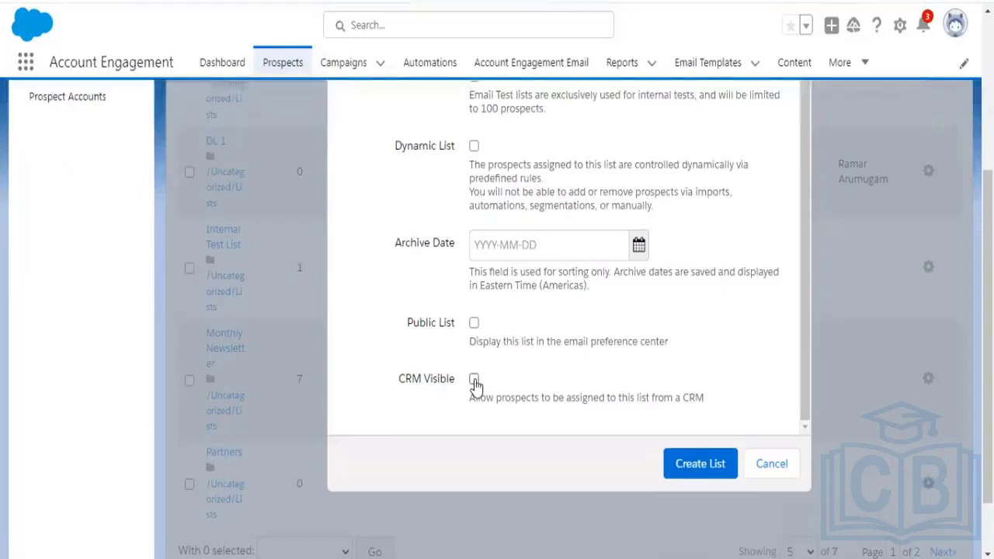
{"action": "scroll", "coordinate": [528, 287], "scroll_direction": "up", "scroll_amount": 1}
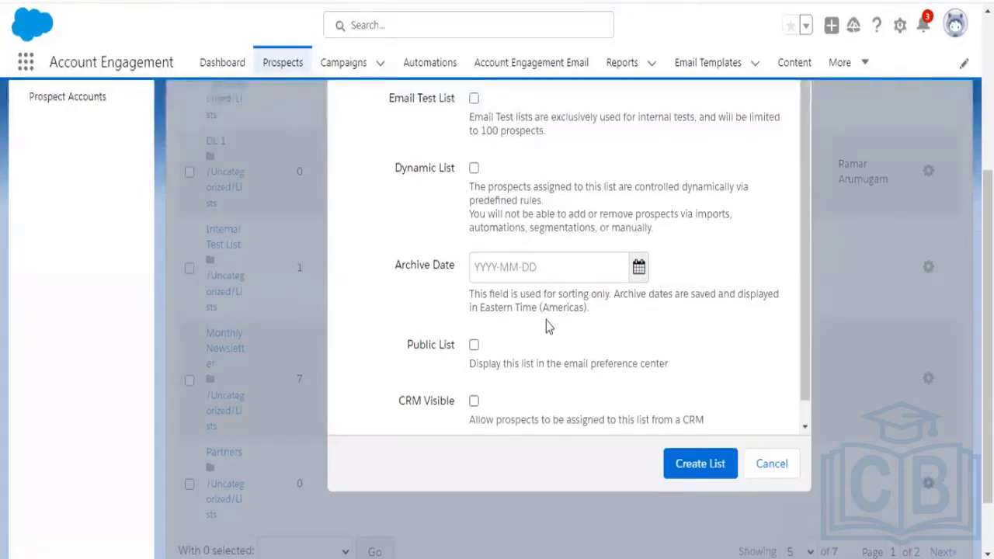
{"action": "scroll", "coordinate": [546, 320], "scroll_direction": "up", "scroll_amount": 1}
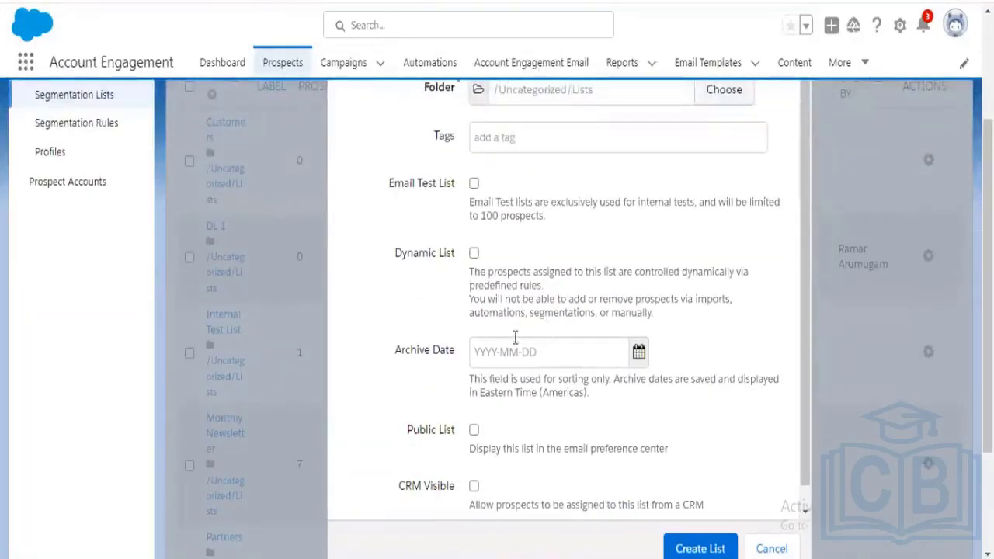
{"action": "scroll", "coordinate": [461, 481], "scroll_direction": "down", "scroll_amount": 1}
{"action": "left_click", "coordinate": [473, 463]}
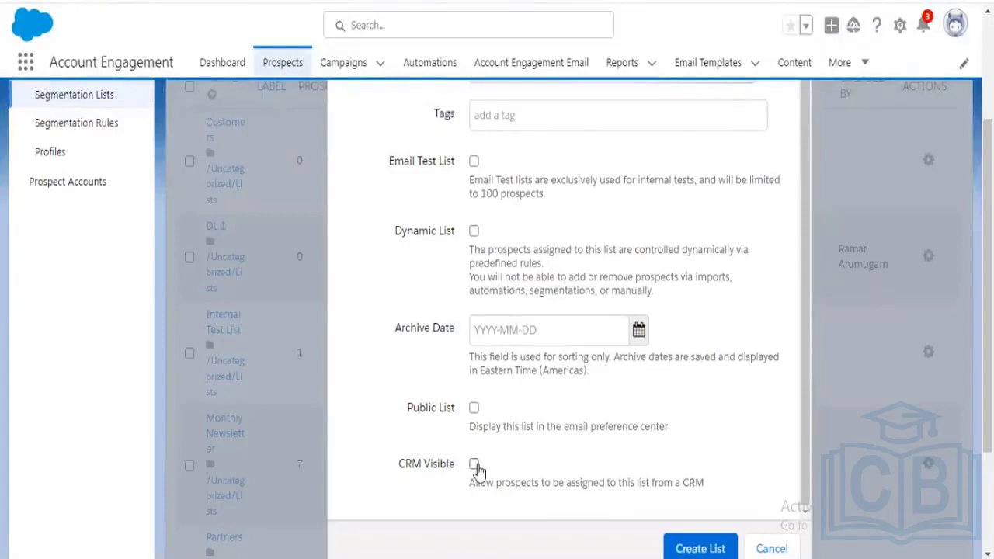
{"action": "scroll", "coordinate": [551, 442], "scroll_direction": "down", "scroll_amount": 3}
{"action": "scroll", "coordinate": [557, 439], "scroll_direction": "up", "scroll_amount": 1}
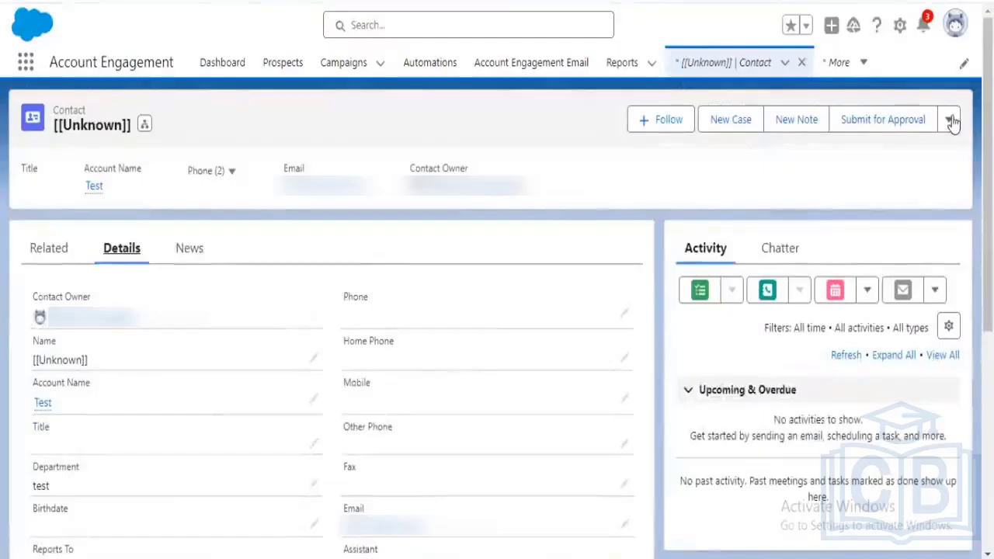
Step: Show the additional actions on the contact record, and review the new list's settings in the List Information form
{"action": "left_click", "coordinate": [950, 121]}
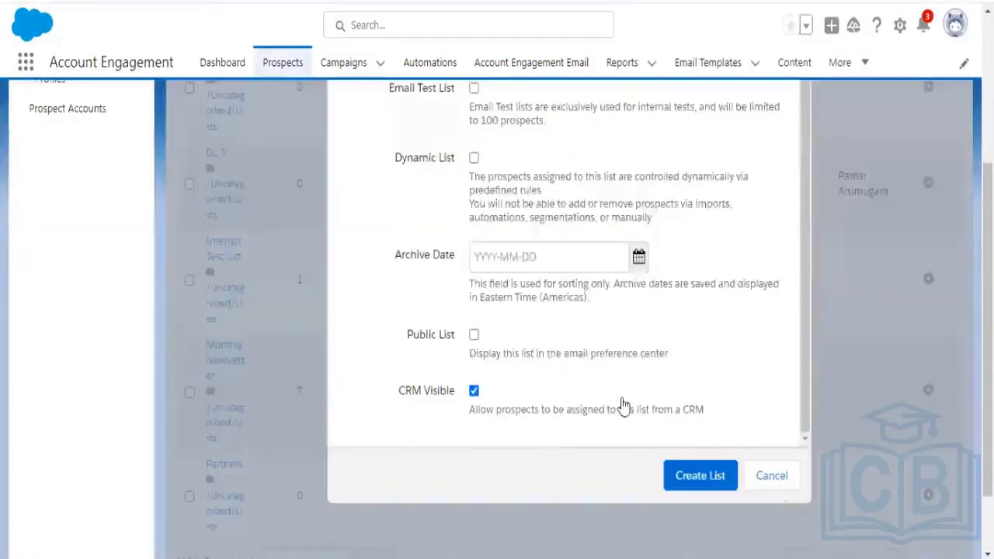
{"action": "scroll", "coordinate": [613, 388], "scroll_direction": "up", "scroll_amount": 4}
{"action": "scroll", "coordinate": [642, 383], "scroll_direction": "down", "scroll_amount": 5}
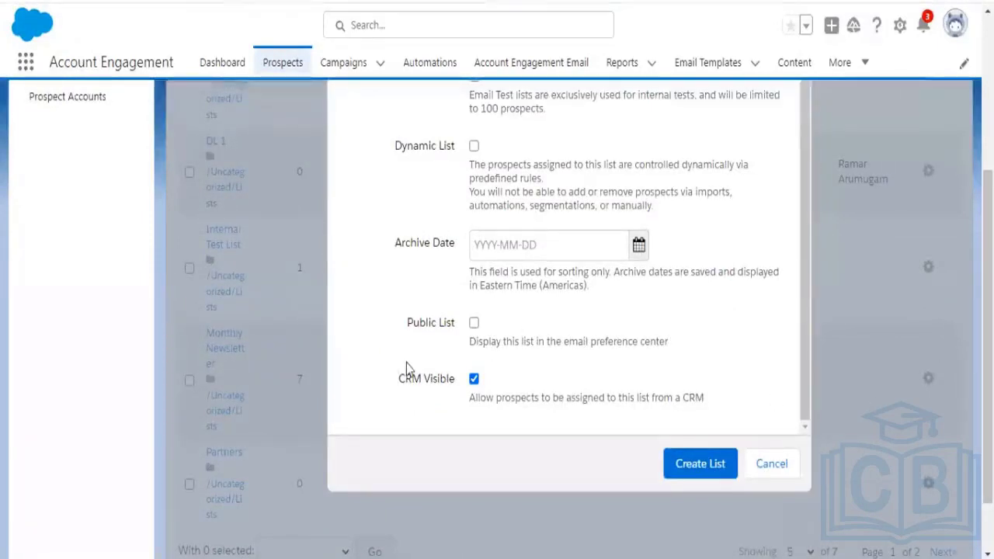
{"action": "scroll", "coordinate": [564, 342], "scroll_direction": "up", "scroll_amount": 1}
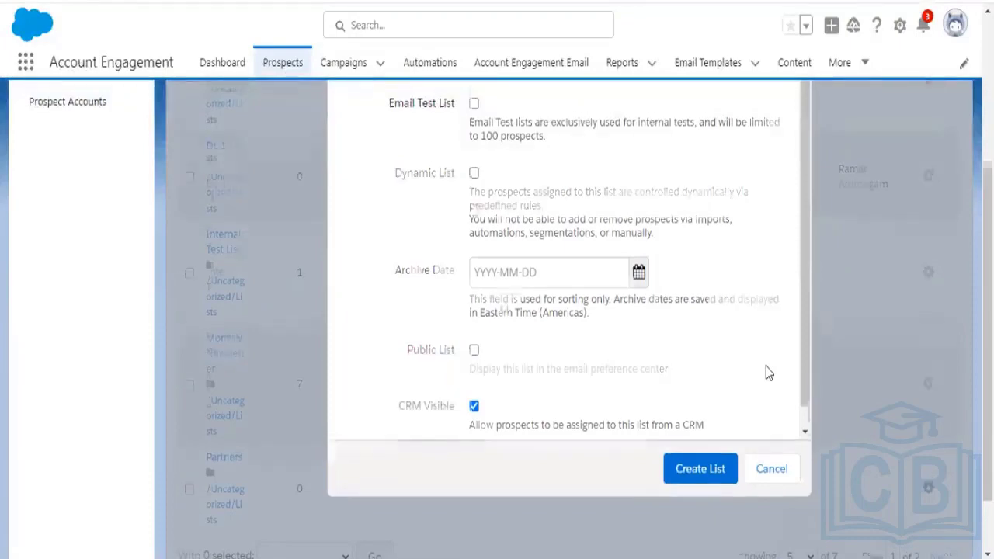
{"action": "scroll", "coordinate": [765, 374], "scroll_direction": "up", "scroll_amount": 3}
{"action": "scroll", "coordinate": [765, 374], "scroll_direction": "down", "scroll_amount": 2}
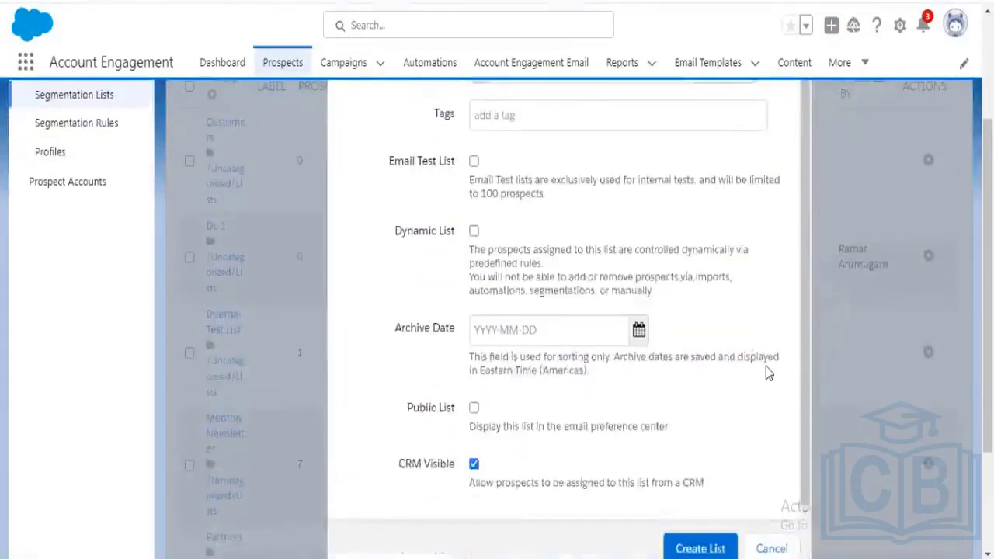
{"action": "scroll", "coordinate": [766, 368], "scroll_direction": "up", "scroll_amount": 1}
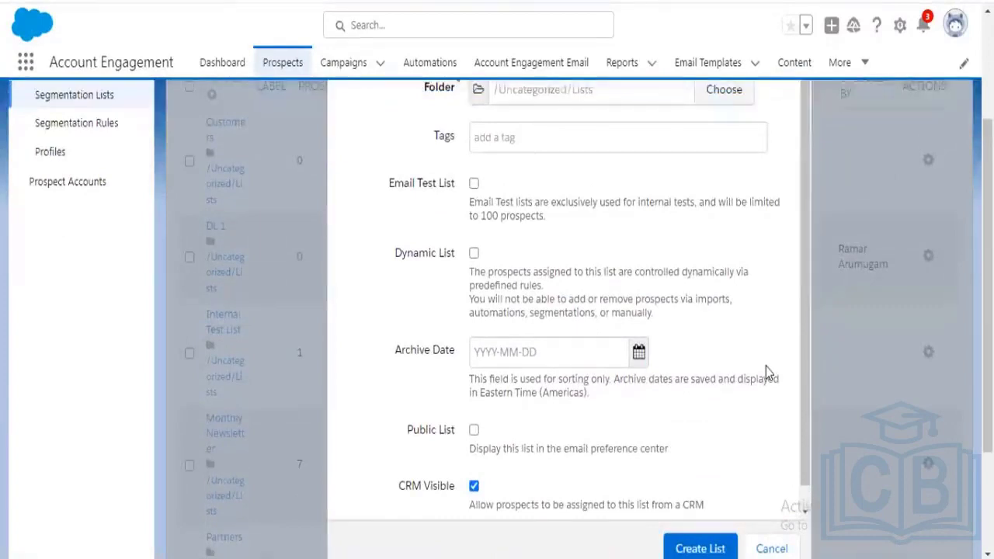